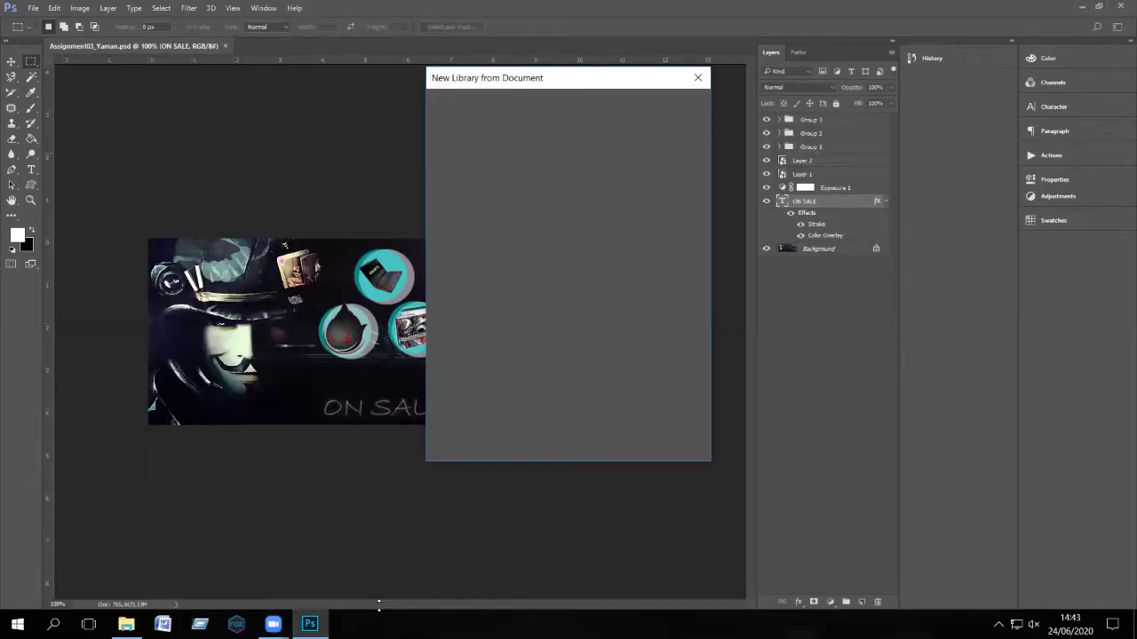
- Close the New Library from Document window to reveal the LIFEAFTER banner artwork
left_click(699, 78)
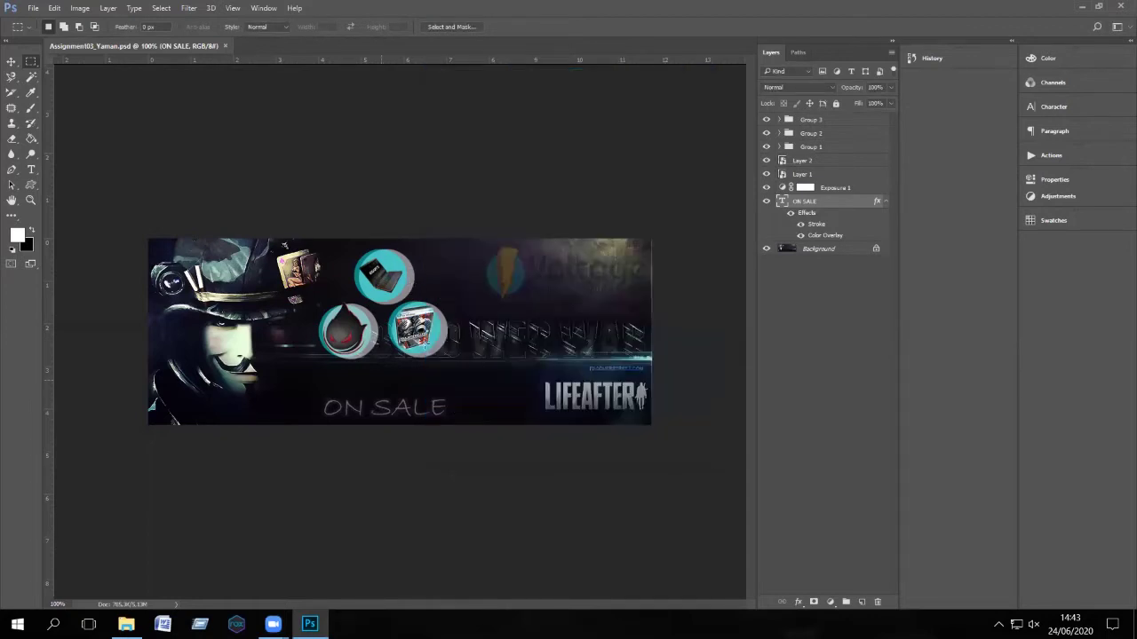
scroll(425, 342, "up", 1)
scroll(429, 246, "up", 1)
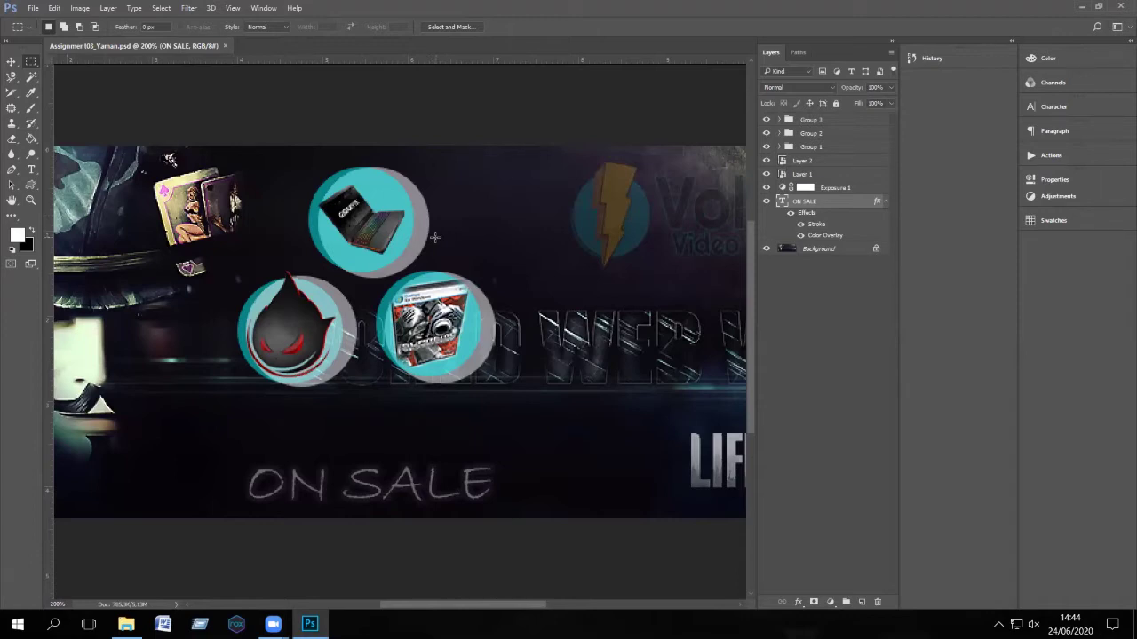
scroll(436, 236, "up", 1)
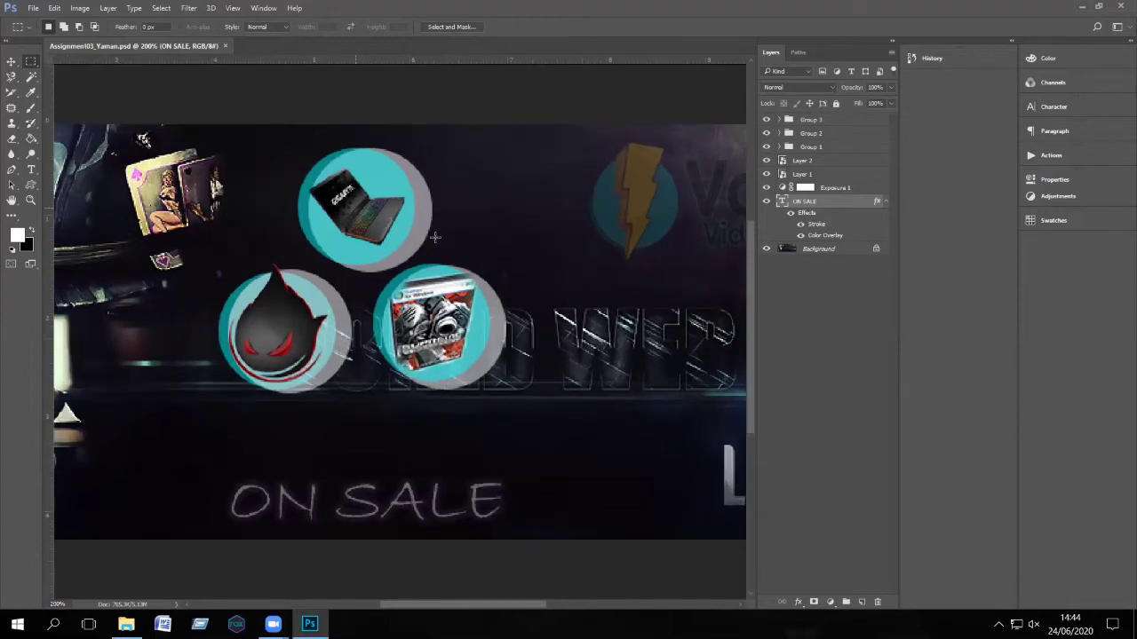
scroll(435, 236, "up", 1)
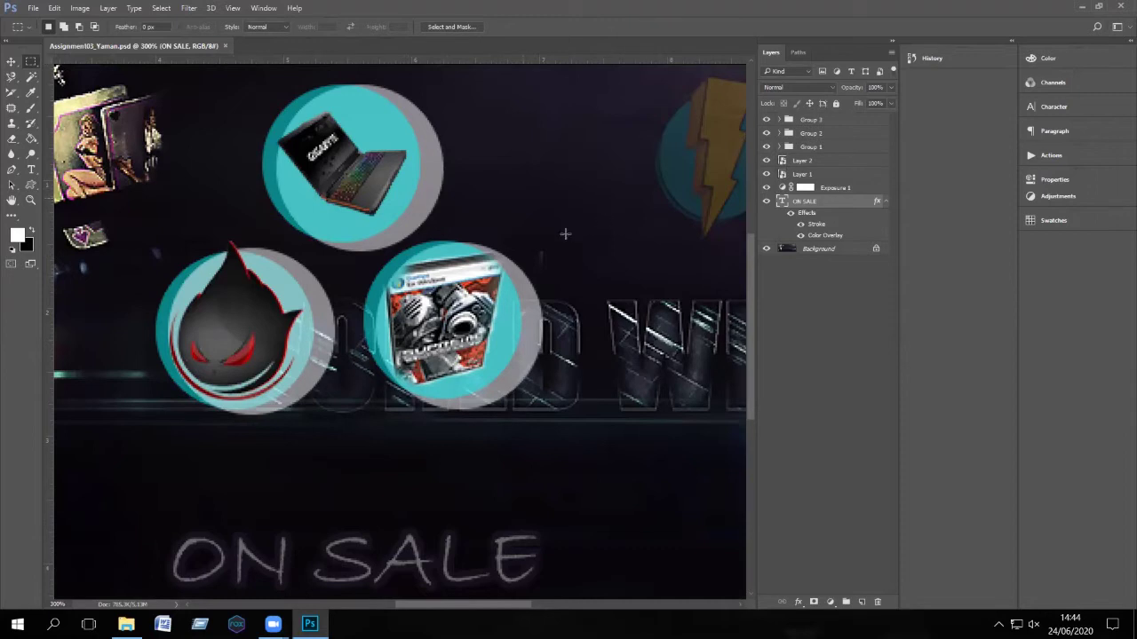
scroll(559, 249, "up", 2)
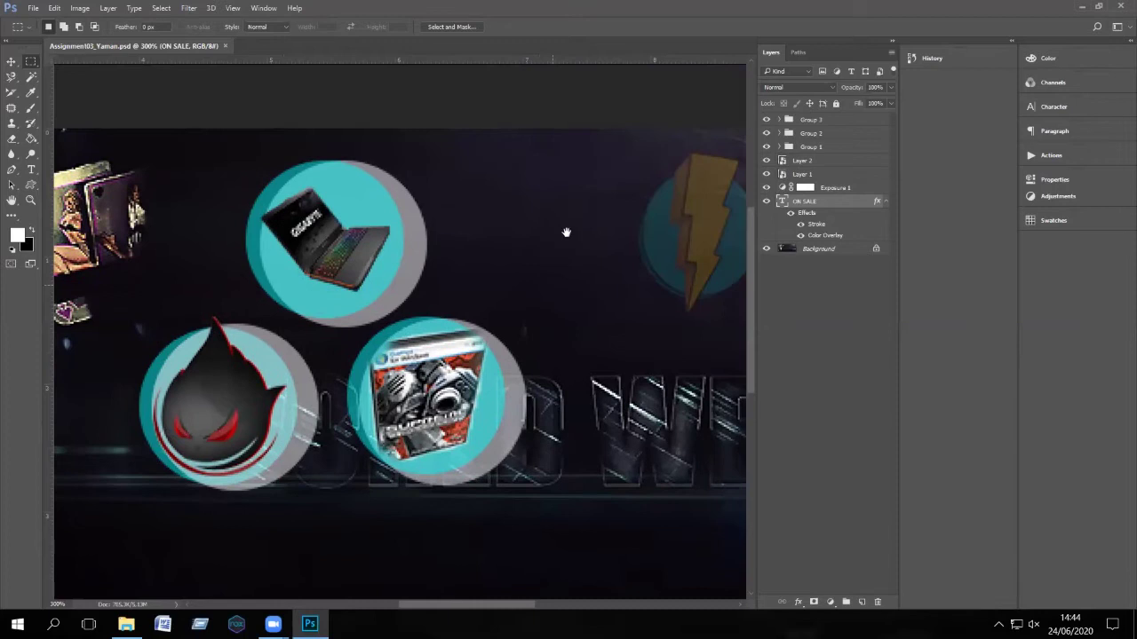
left_click_drag(567, 235, 569, 214)
scroll(571, 202, "down", 2)
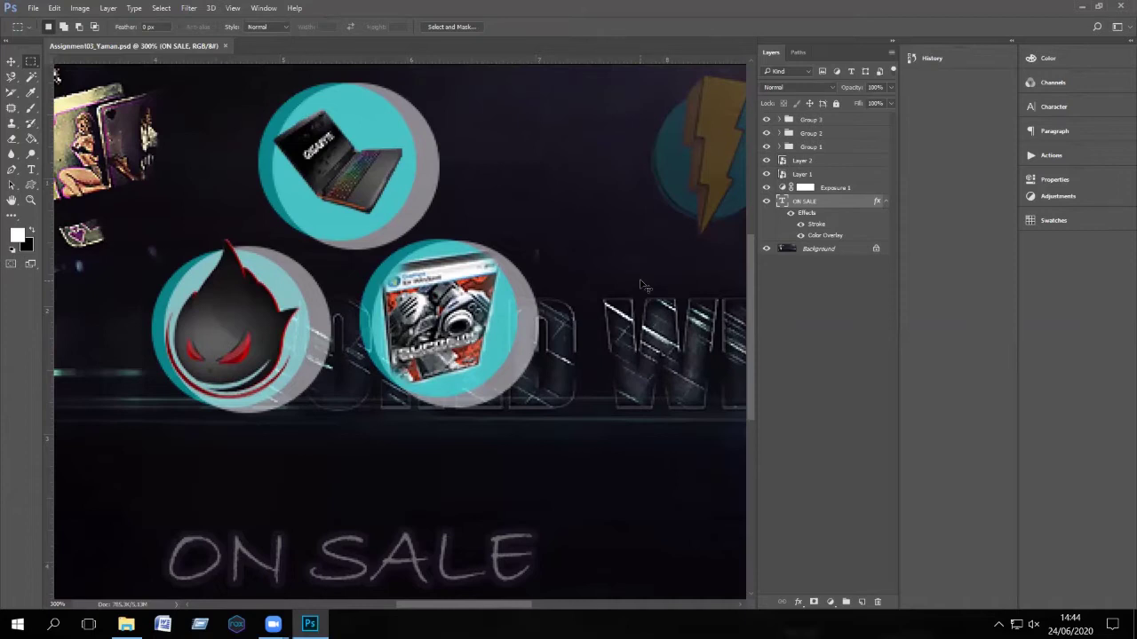
key("ctrl+minus")
key("ctrl+minus")
key("ctrl+minus")
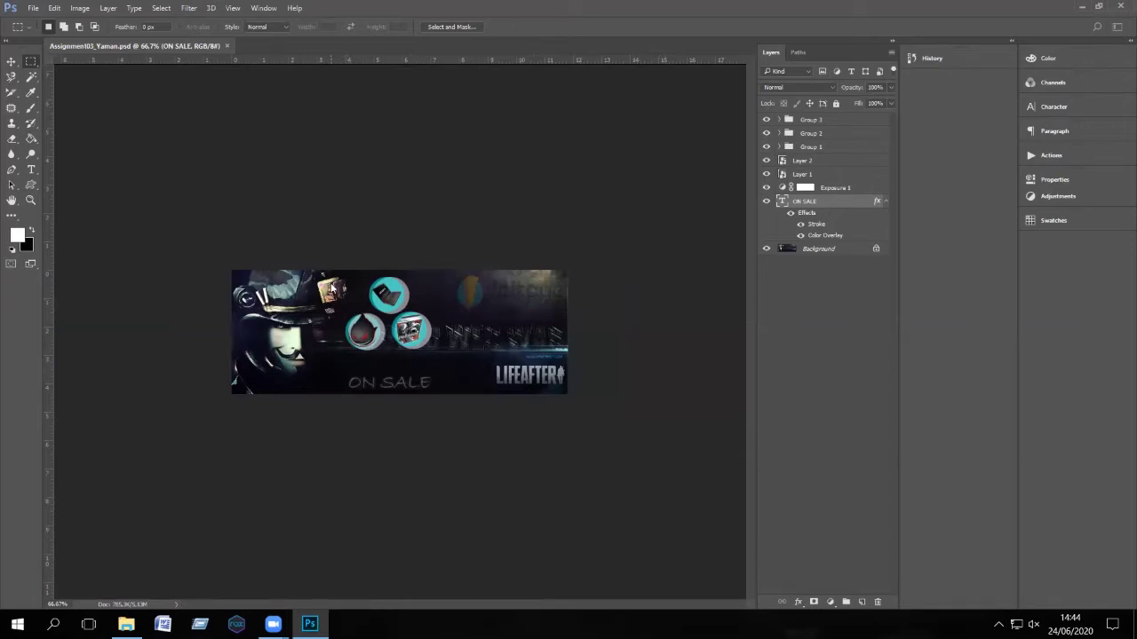
- Create a new 800 × 800 px, 72 ppi white document from the recent Custom preset
key("ctrl+n")
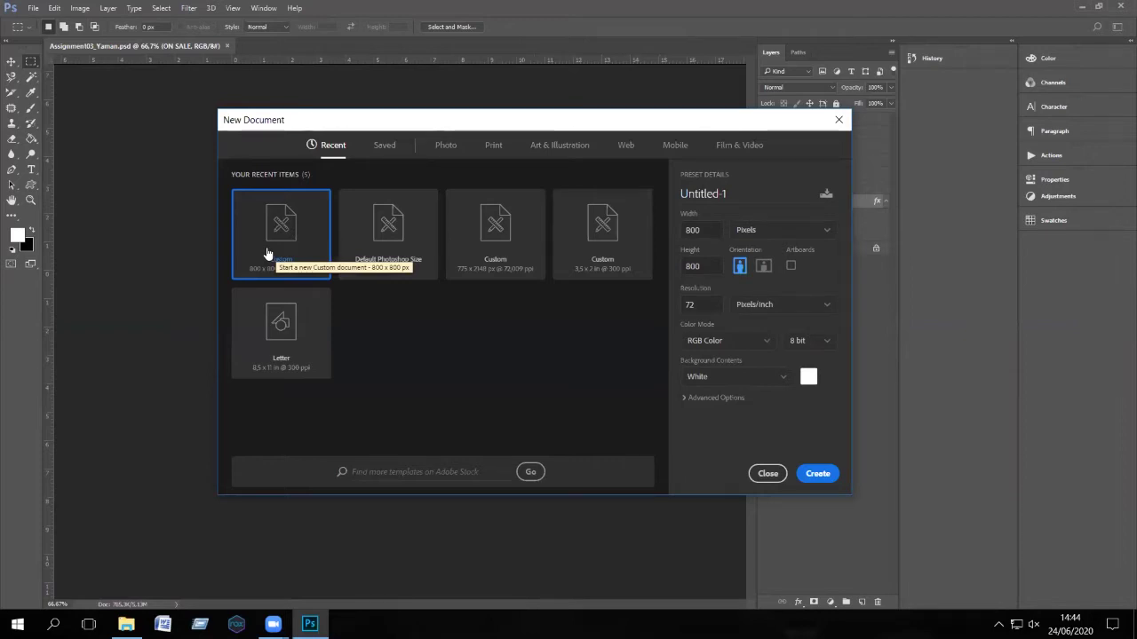
left_click(817, 474)
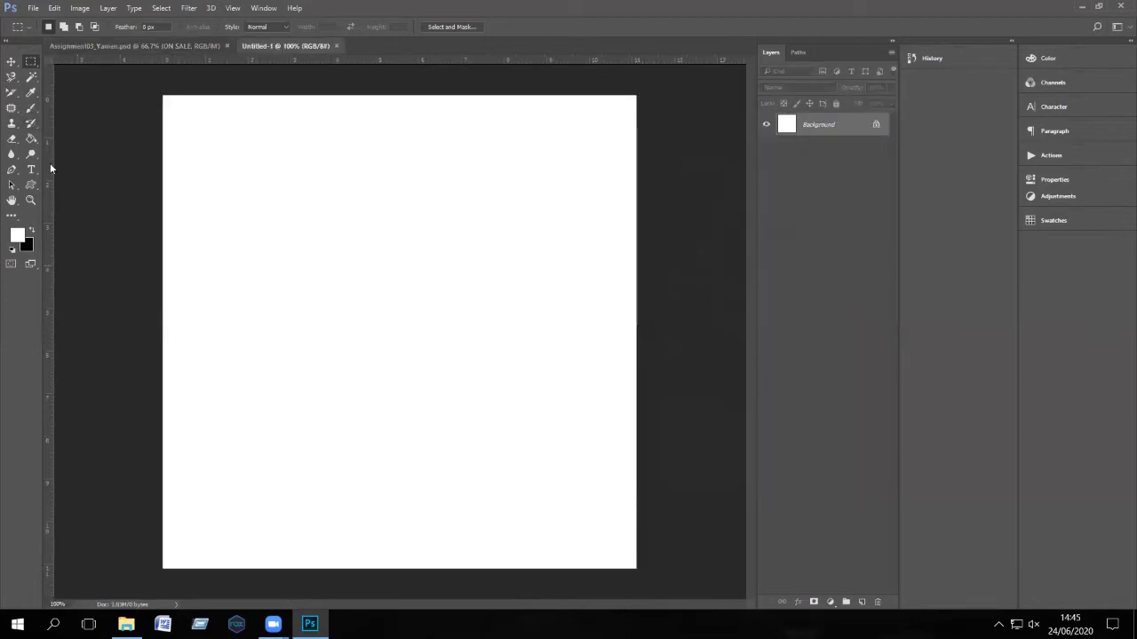
- Draw a small Ellipse 1 circle near the canvas's upper left and fill it bright green
left_click(31, 185)
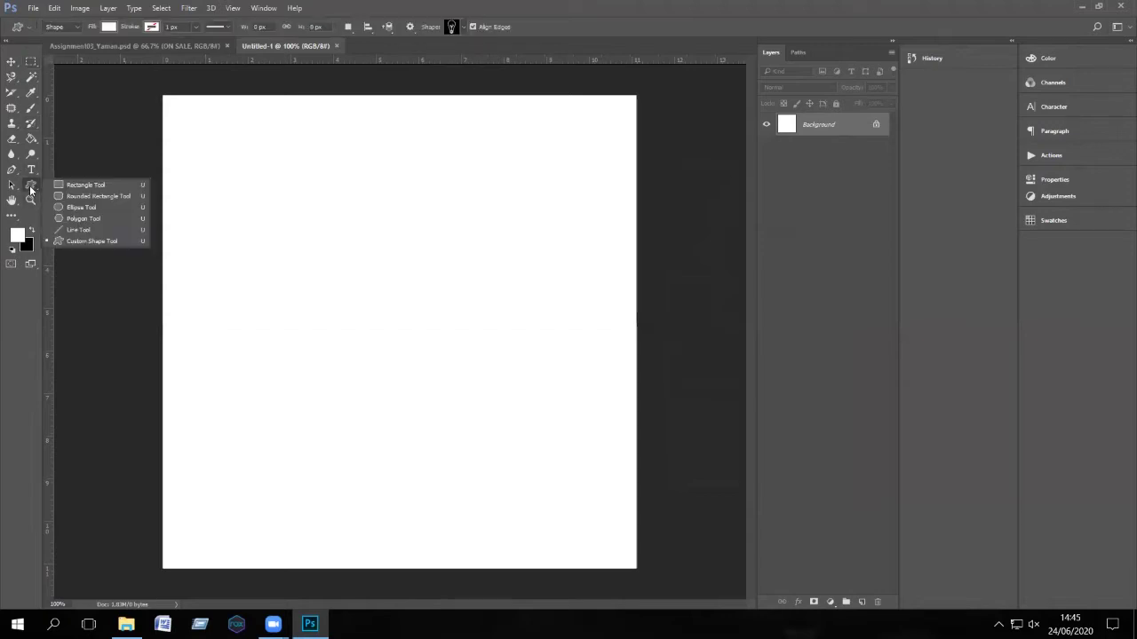
left_click(53, 207)
left_click_drag(279, 207, 347, 270)
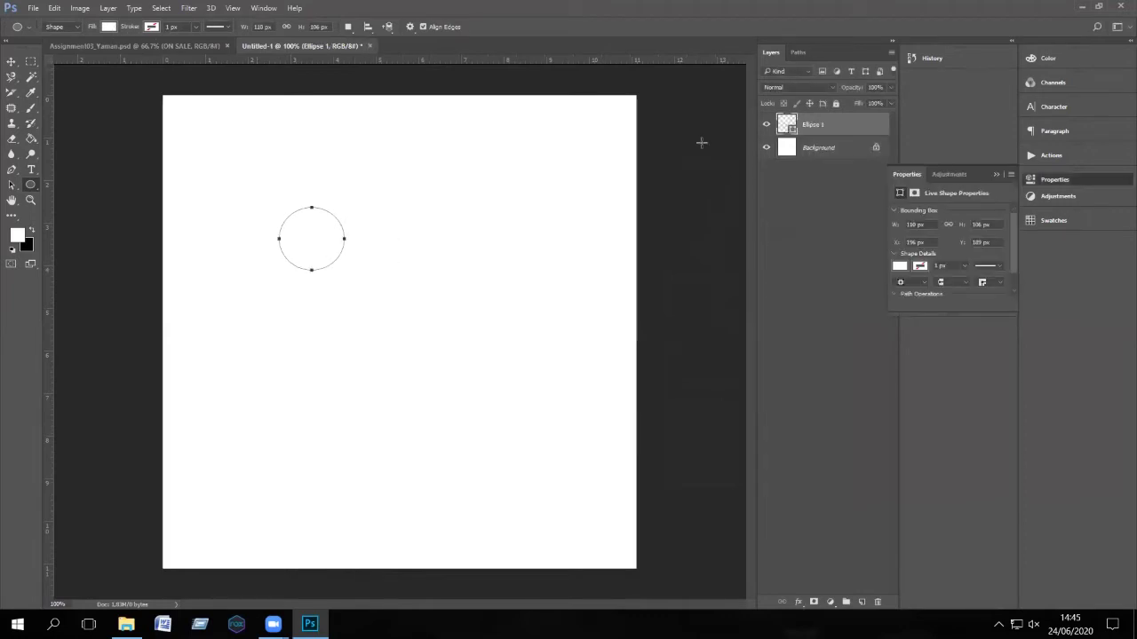
left_click(899, 267)
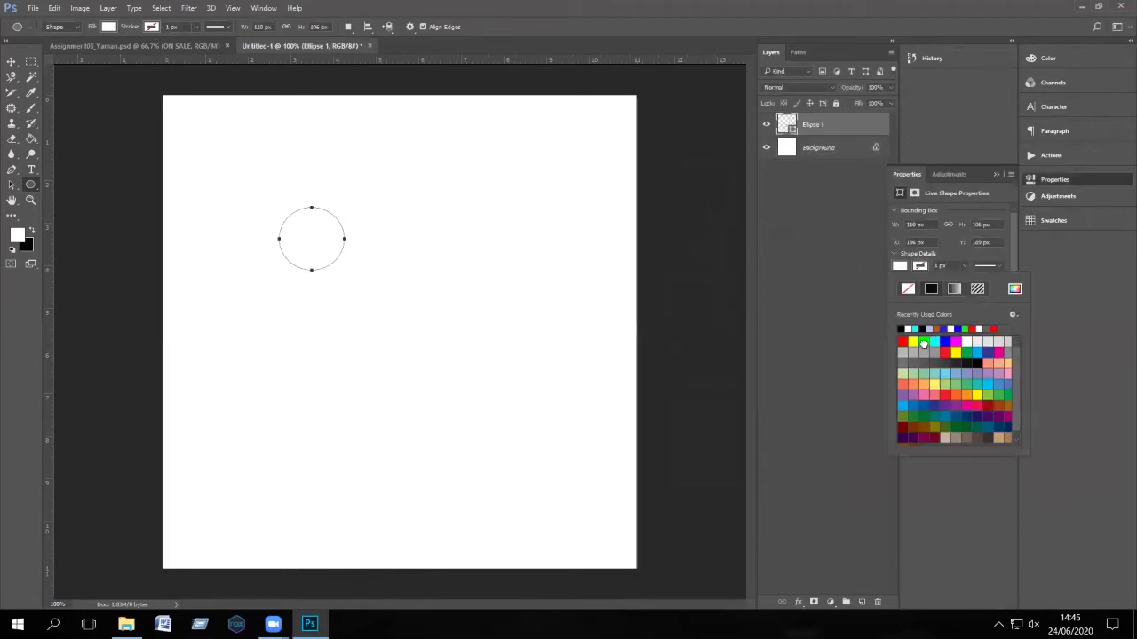
left_click(925, 342)
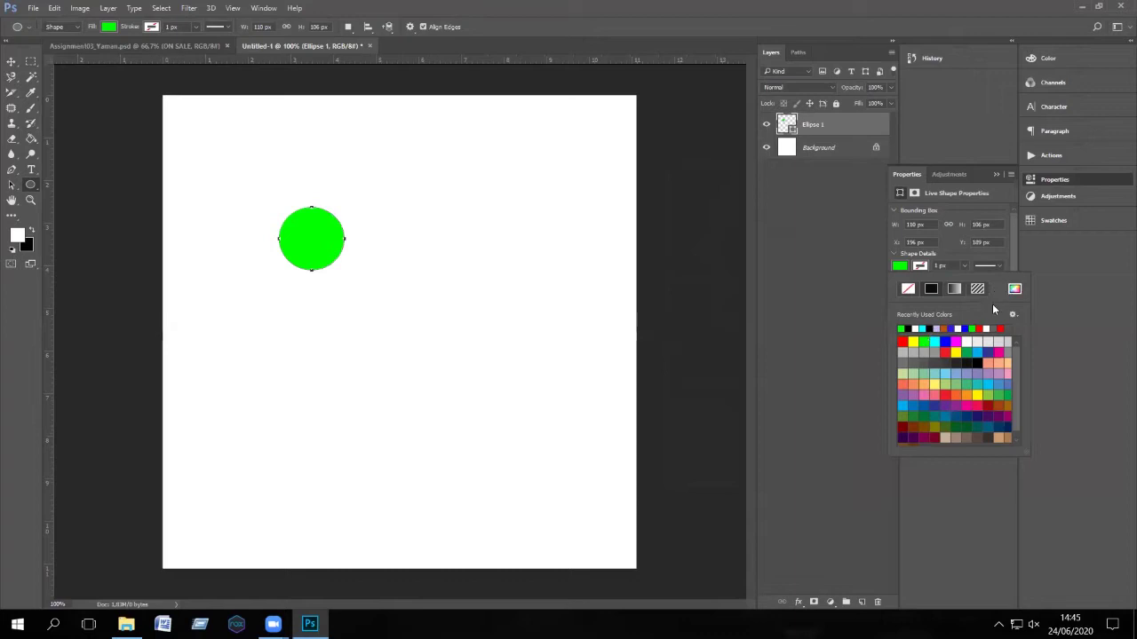
left_click(492, 263)
key("v")
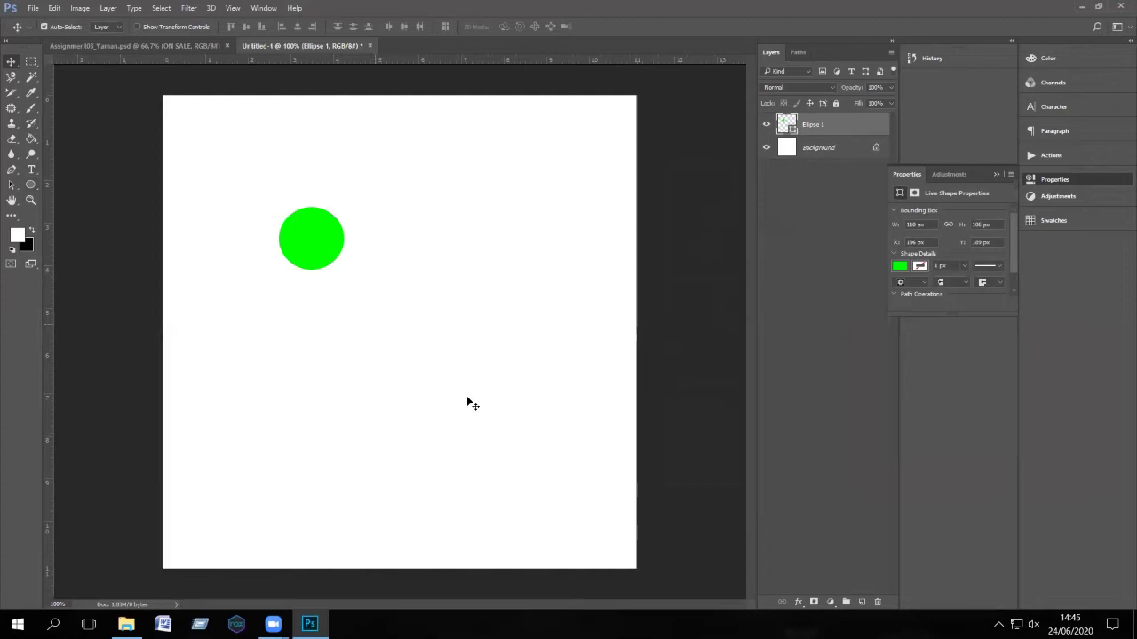
key("ctrl+plus")
- Draw a second circle, fill it red, and move it to overlap the green circle
left_click_drag(373, 284, 397, 283)
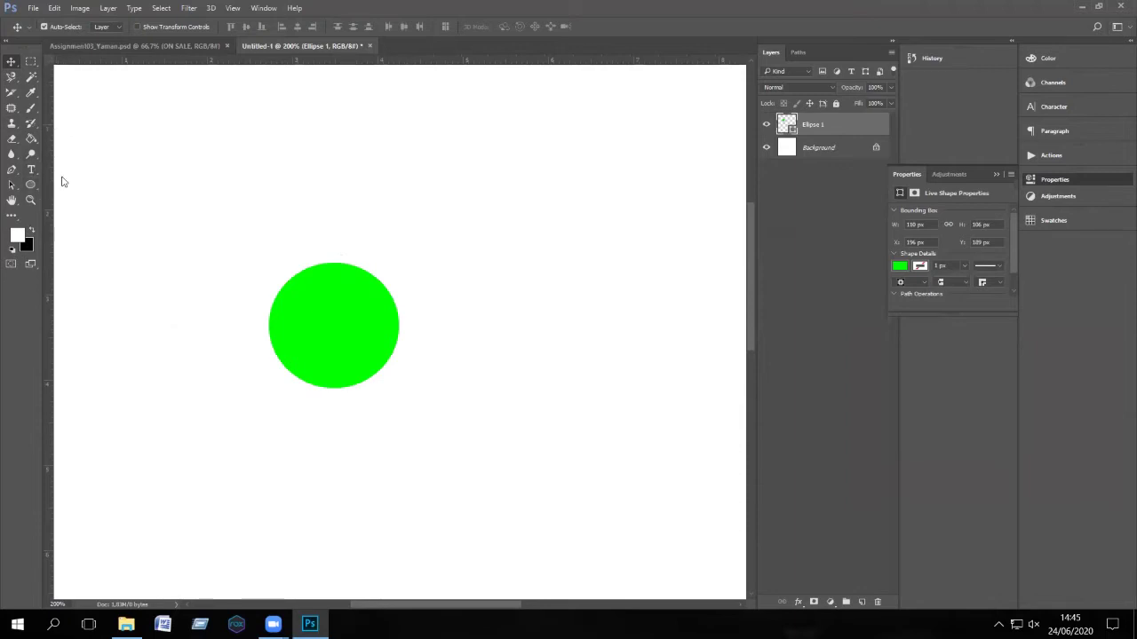
left_click(29, 185)
left_click_drag(468, 197, 581, 307)
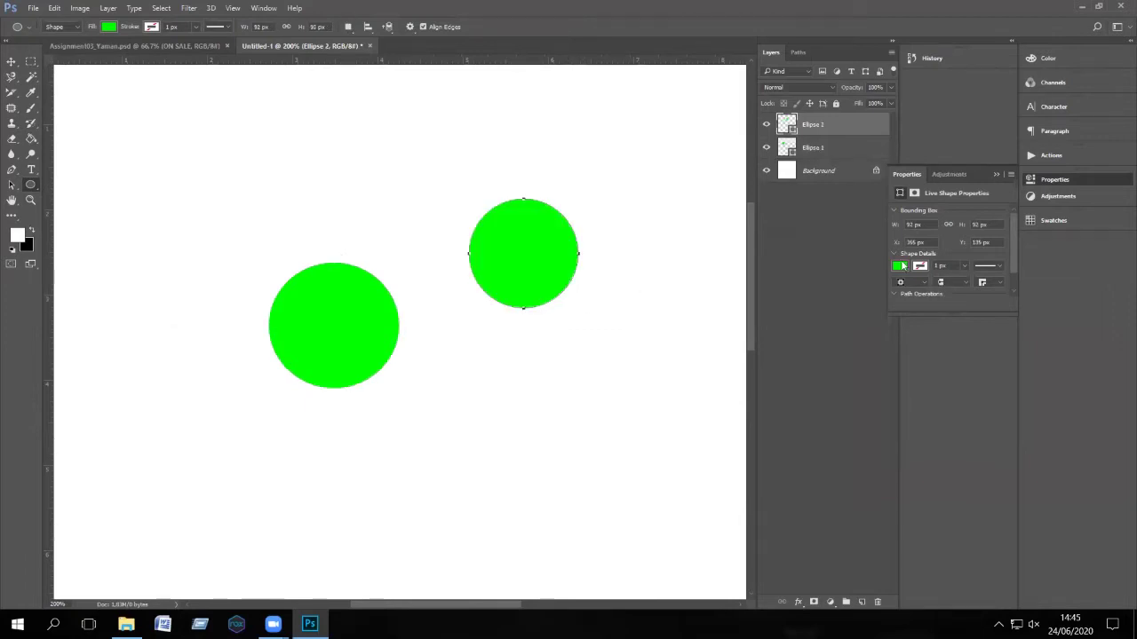
left_click(900, 265)
left_click(947, 354)
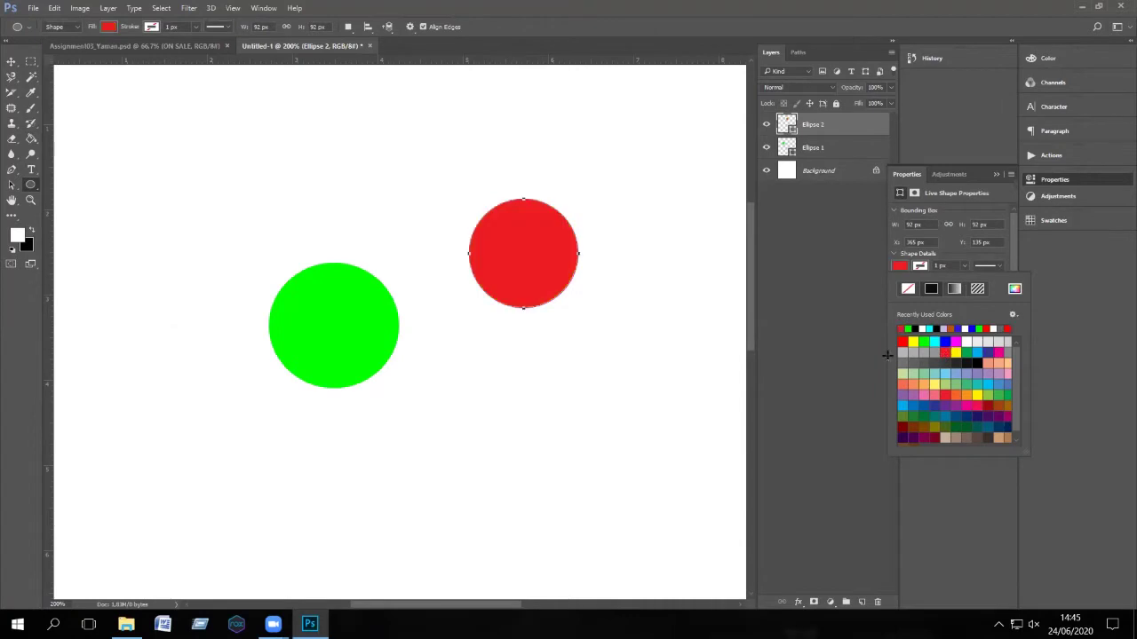
key("v")
left_click_drag(503, 263, 410, 322)
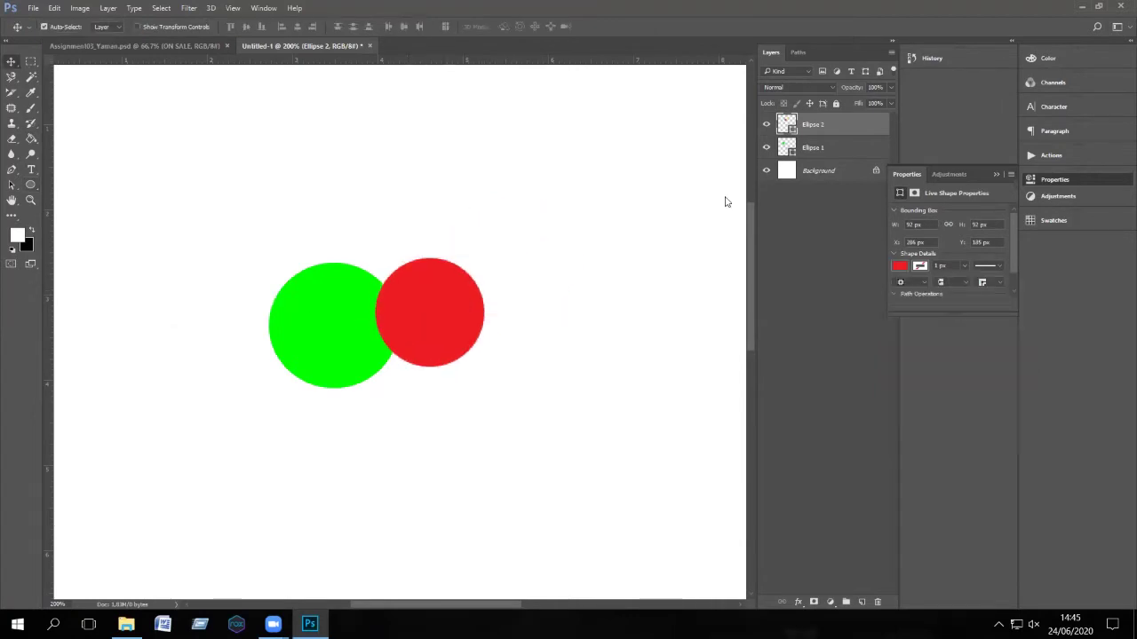
- Select both ellipse layers, collapse the Properties panel, and drag Ellipse 1 above Ellipse 2
left_click(828, 153)
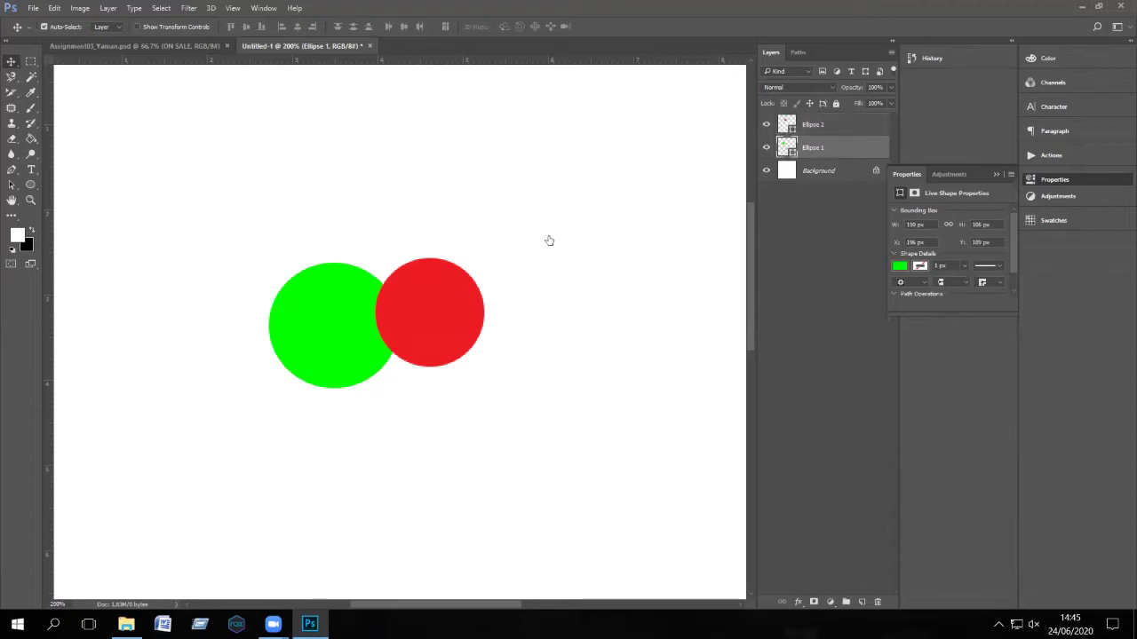
left_click(813, 123, "shift")
left_click(996, 174)
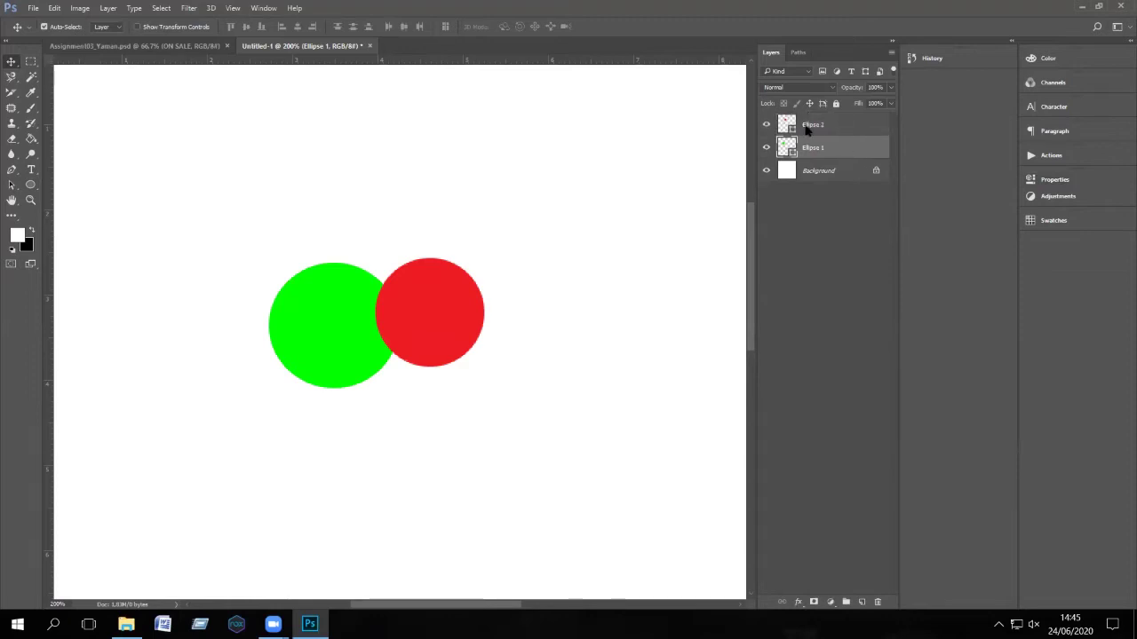
left_click_drag(806, 144, 815, 161)
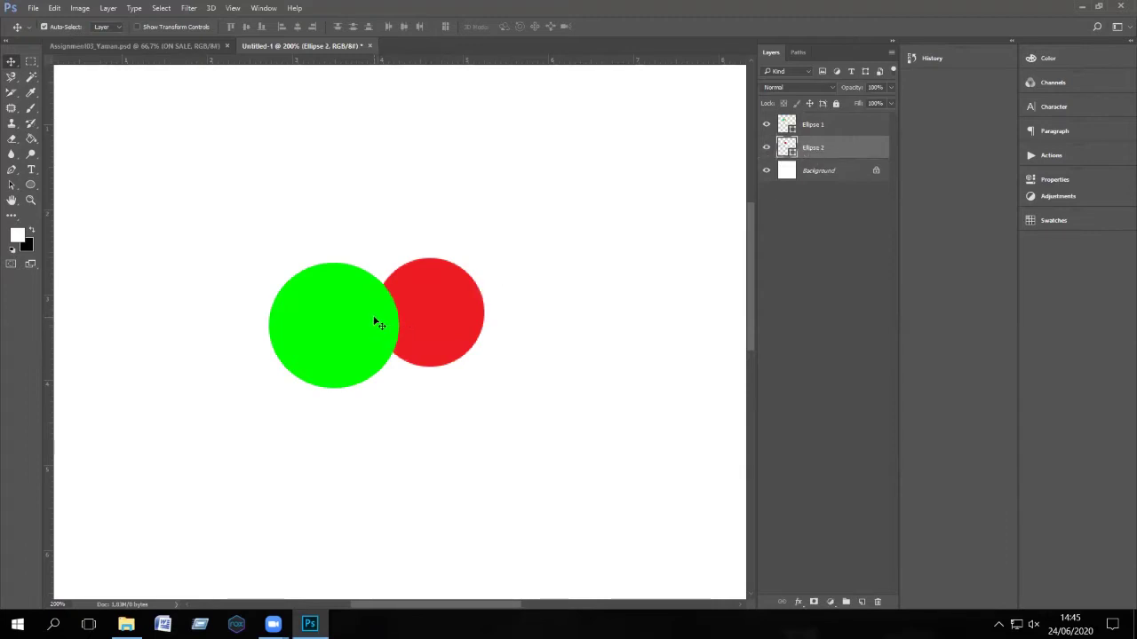
- Scale the green circle to about 80 percent and place it over the red circle's lower right
left_click_drag(351, 311, 414, 303)
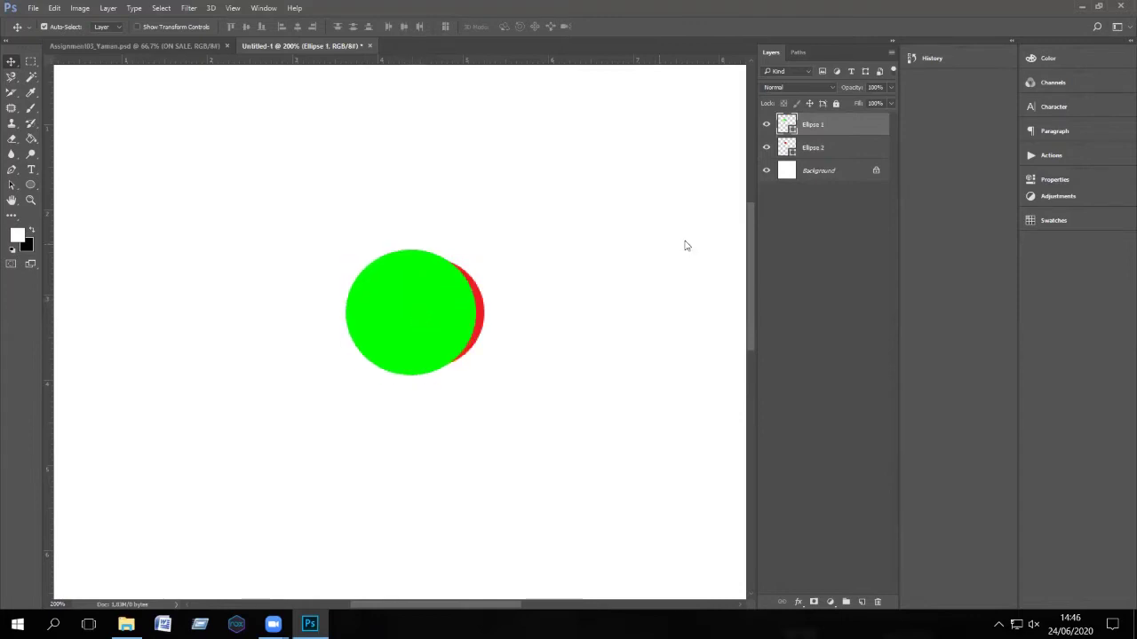
key("ctrl+t")
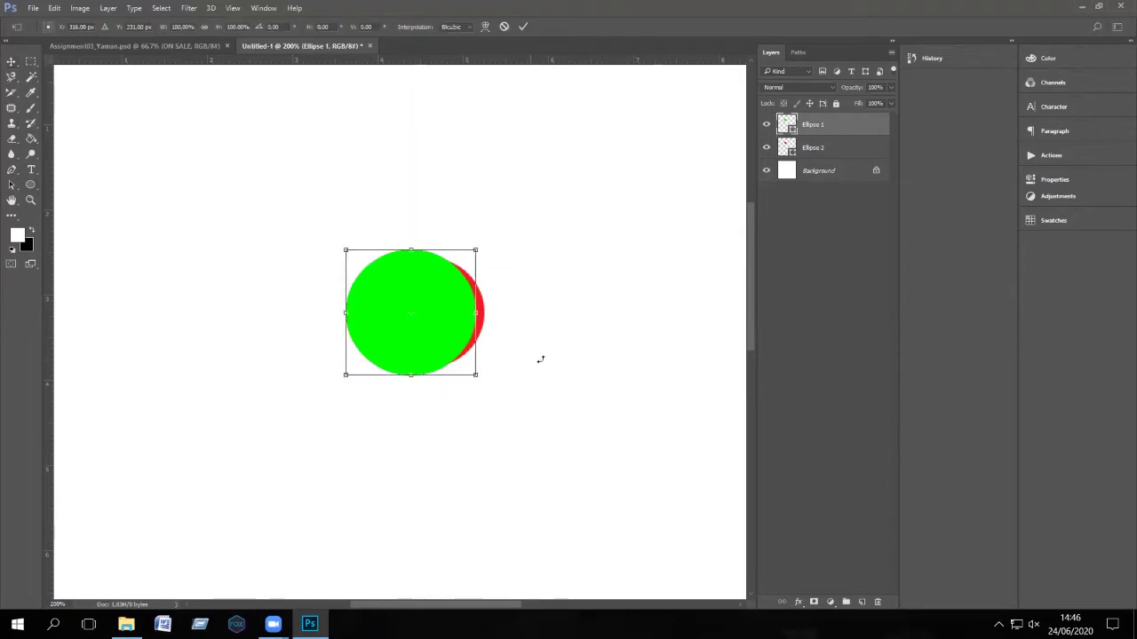
left_click_drag(476, 374, 445, 352)
left_click(11, 60)
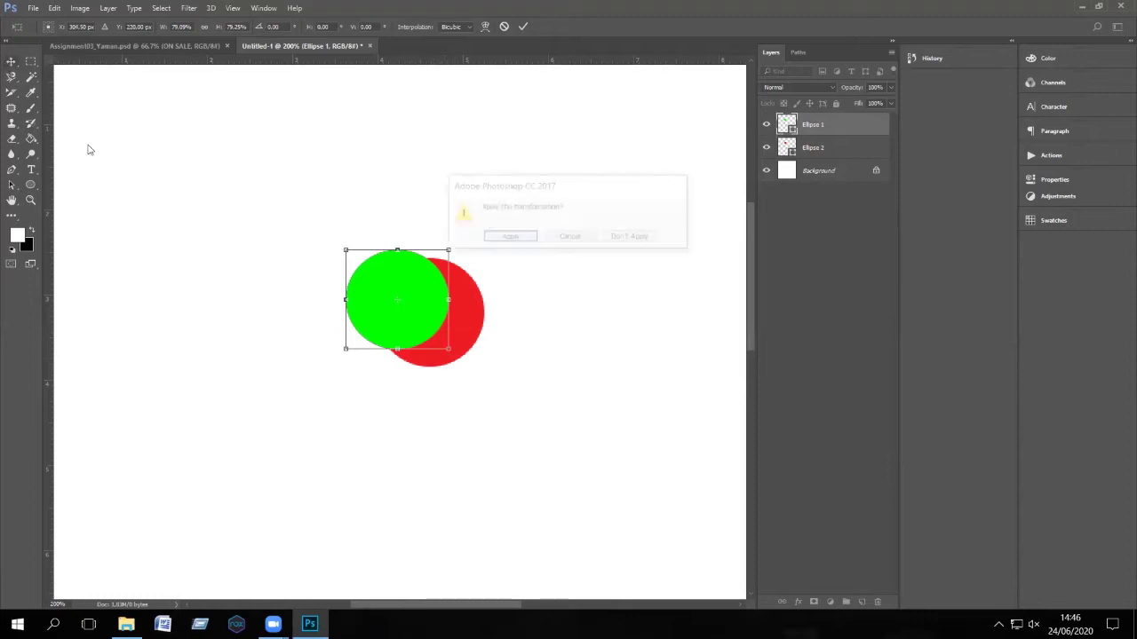
left_click(488, 238)
left_click_drag(409, 299, 445, 313)
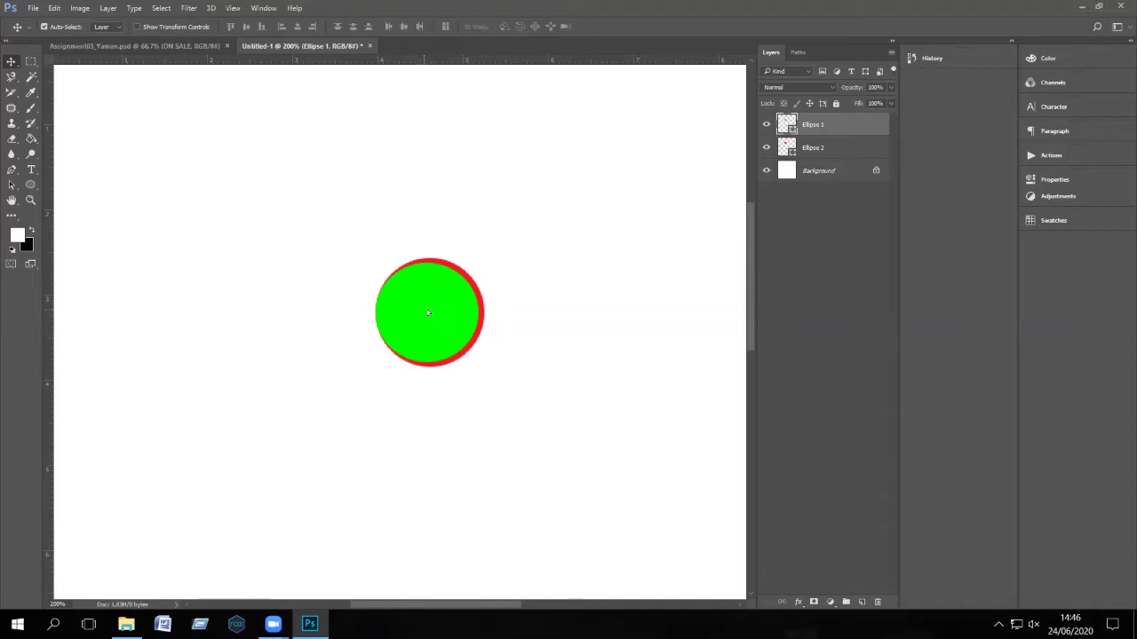
left_click_drag(425, 317, 453, 340)
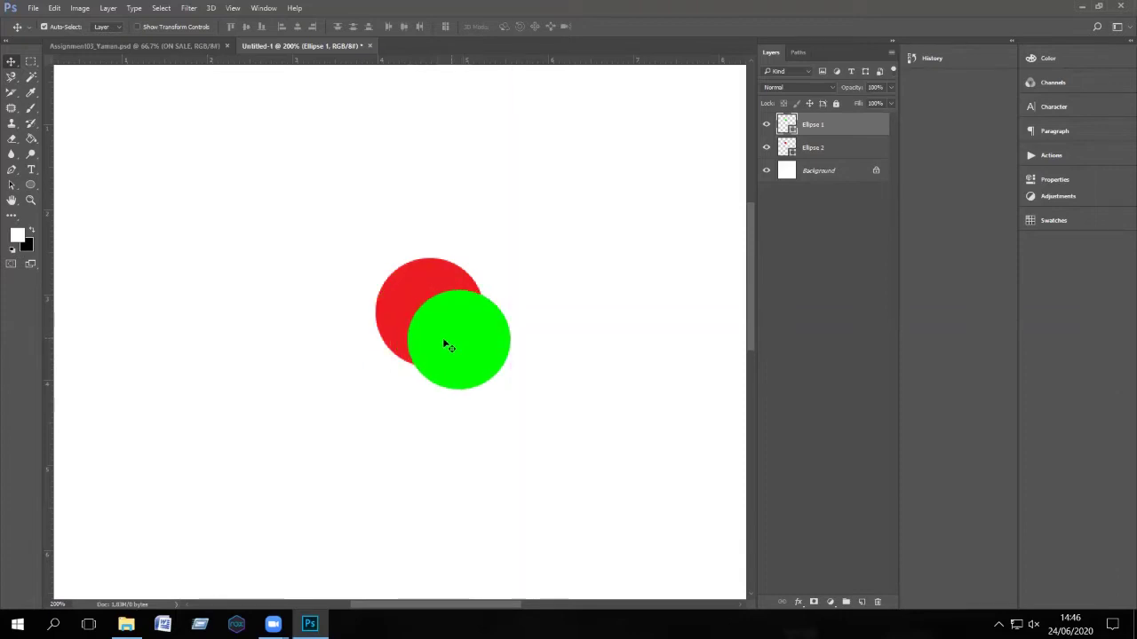
- Draw a blue Ellipse 3 circle and move it onto the red and green circles' lower left
left_click(30, 187)
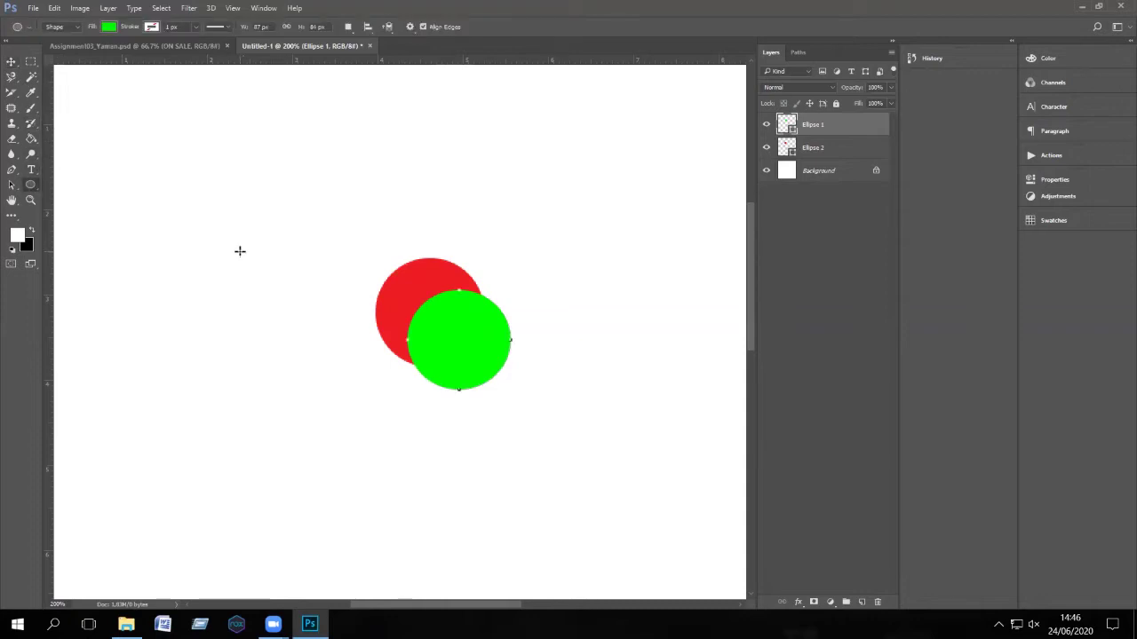
left_click_drag(208, 252, 300, 350)
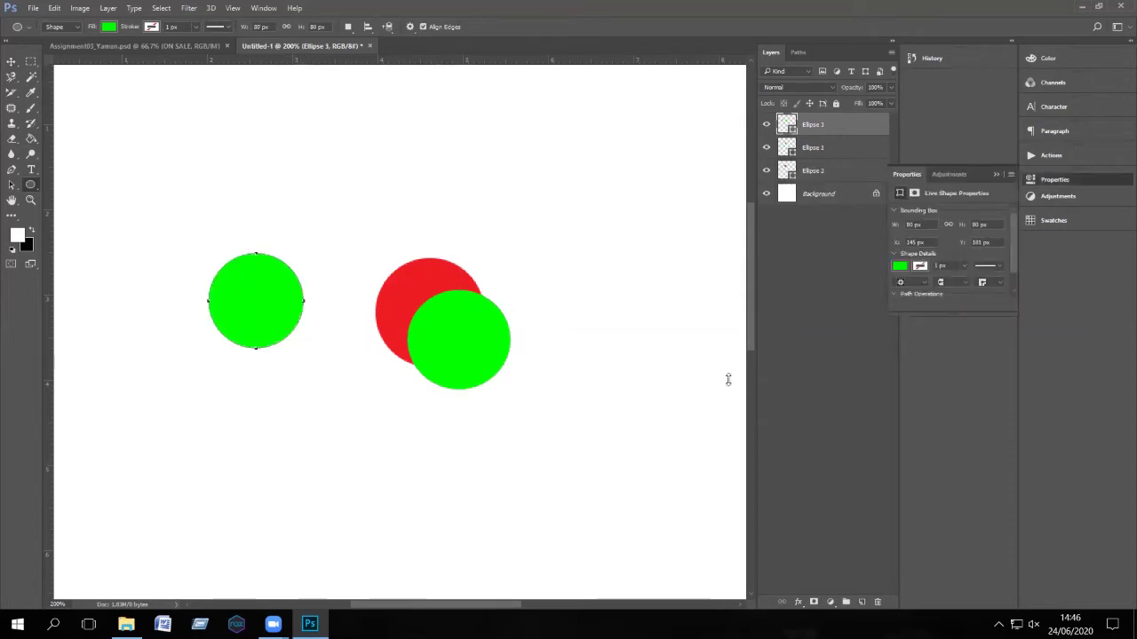
left_click(900, 267)
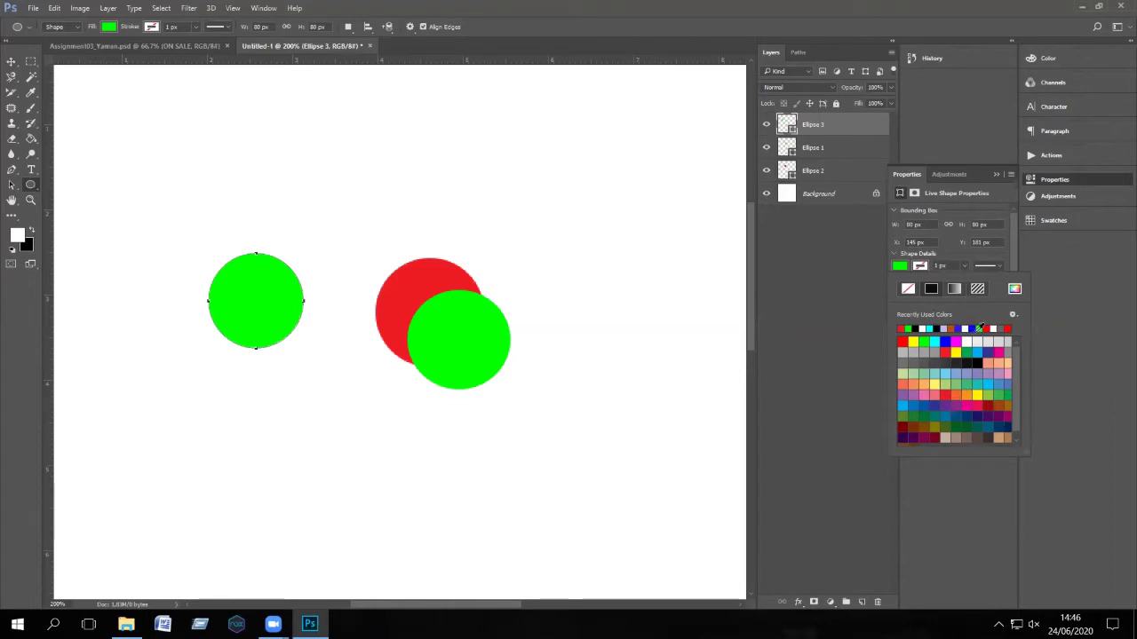
left_click(966, 329)
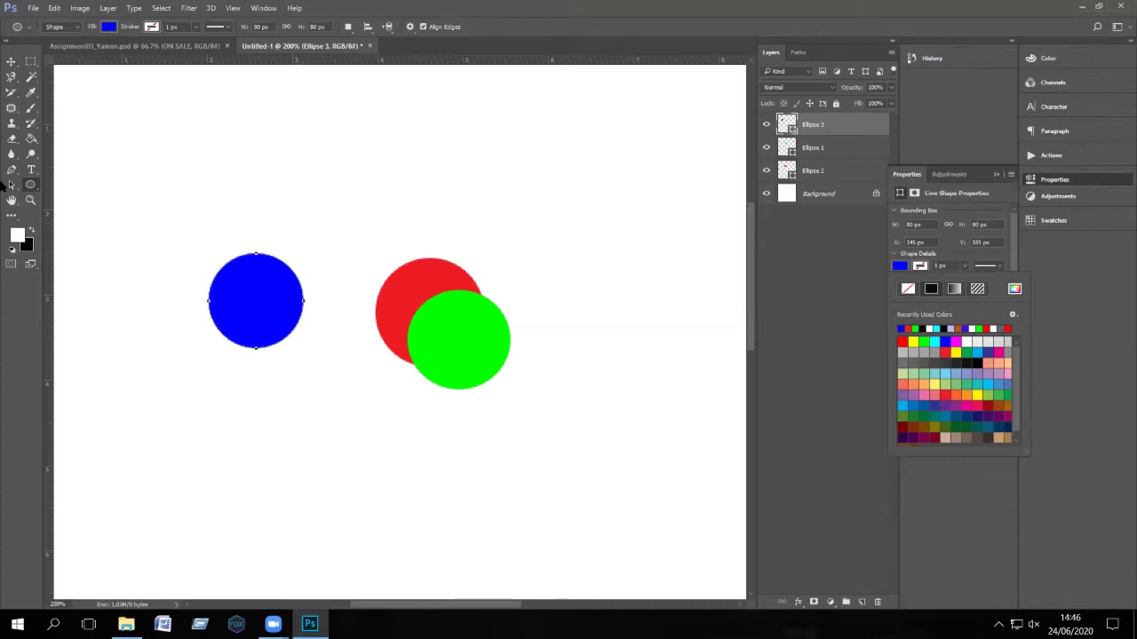
left_click(12, 60)
left_click_drag(262, 331, 405, 347)
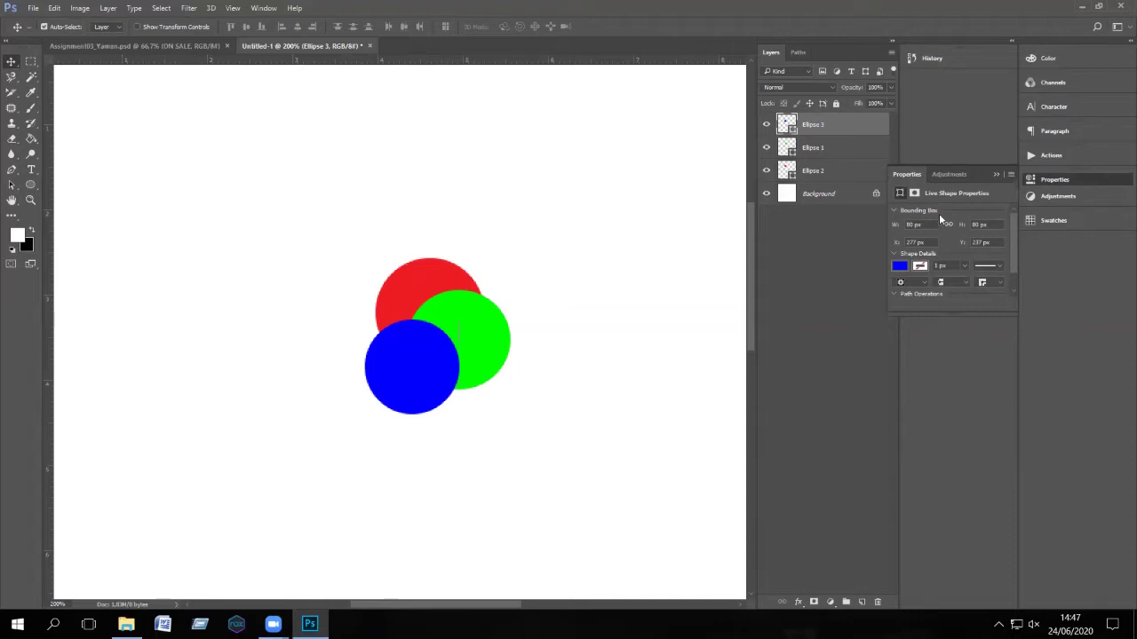
left_click(994, 174)
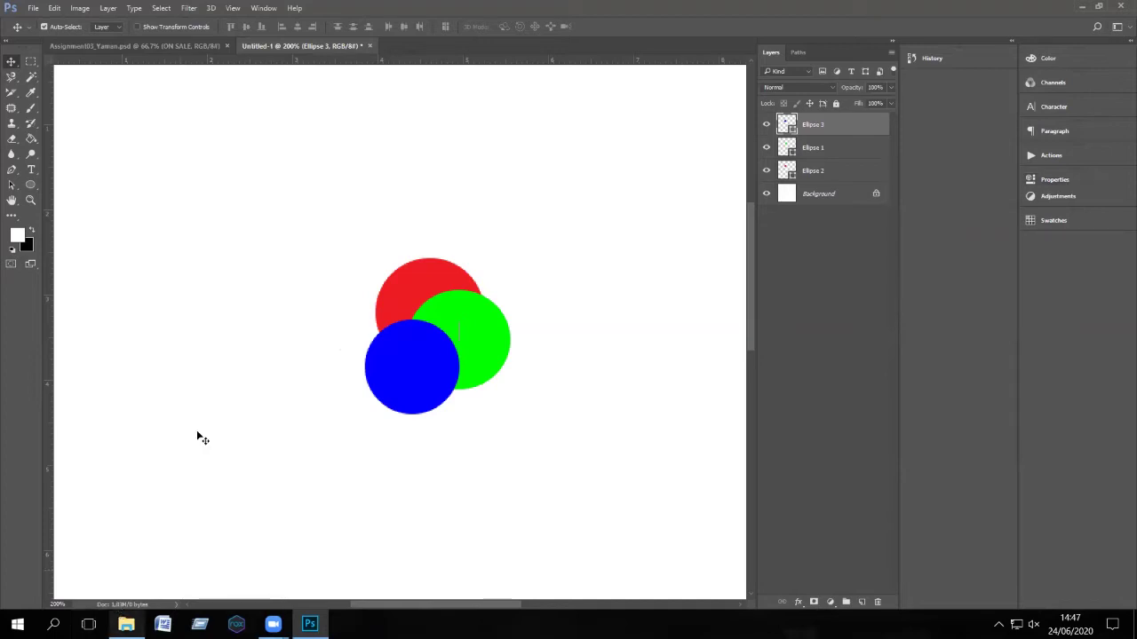
- Crop the canvas to a small square tightly framing the three overlapping circles
key("ctrl+minus")
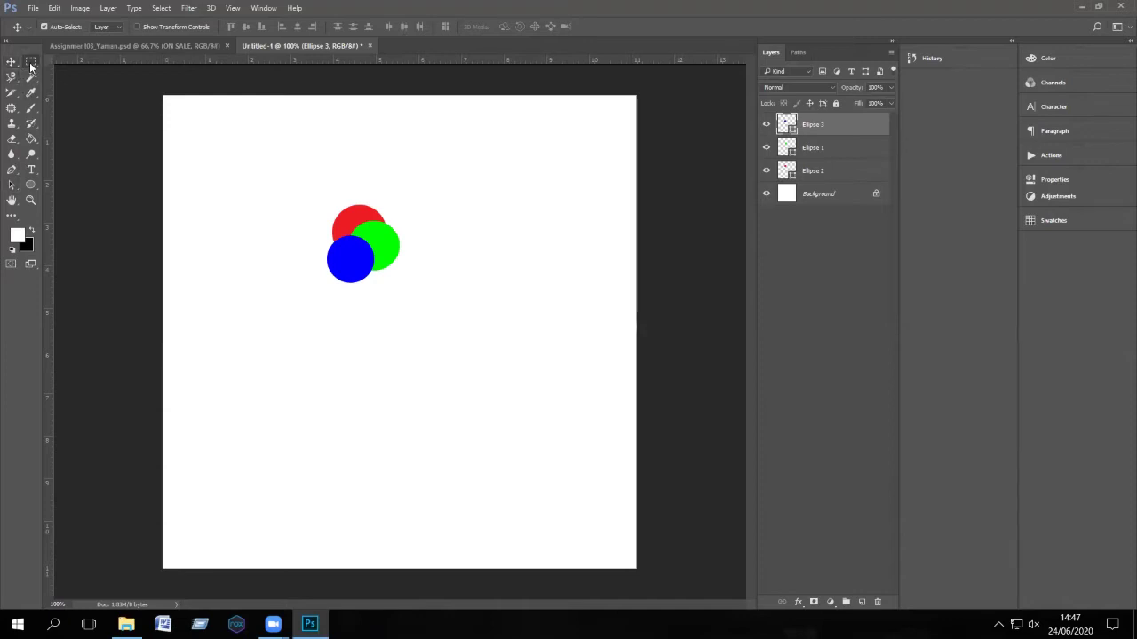
left_click_drag(31, 66, 39, 93)
left_click_drag(276, 172, 447, 329)
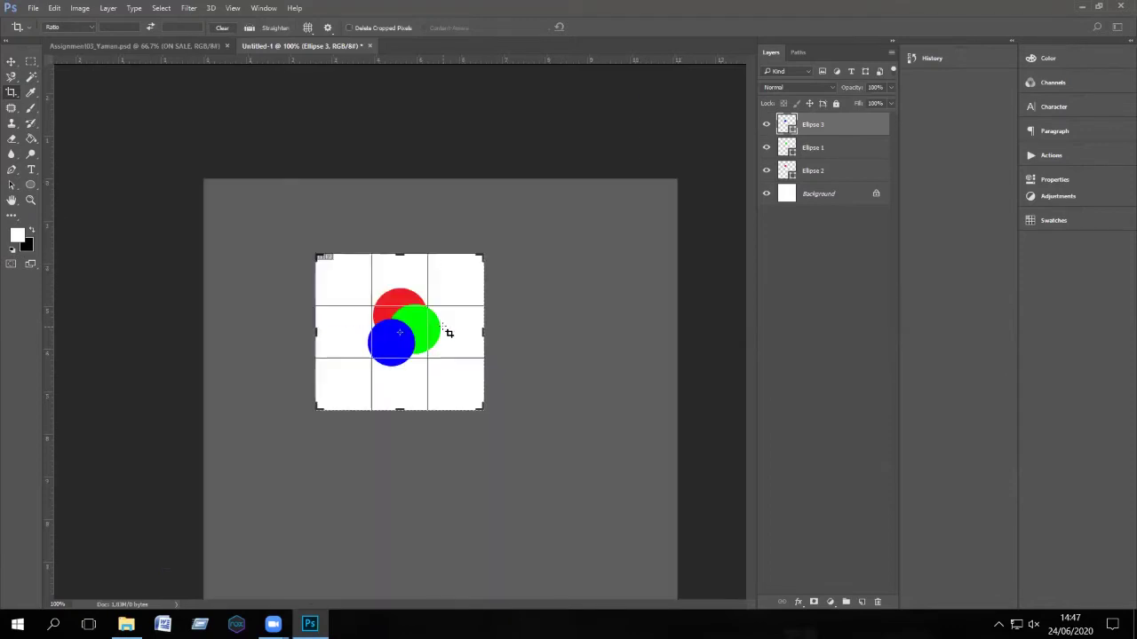
key("Return")
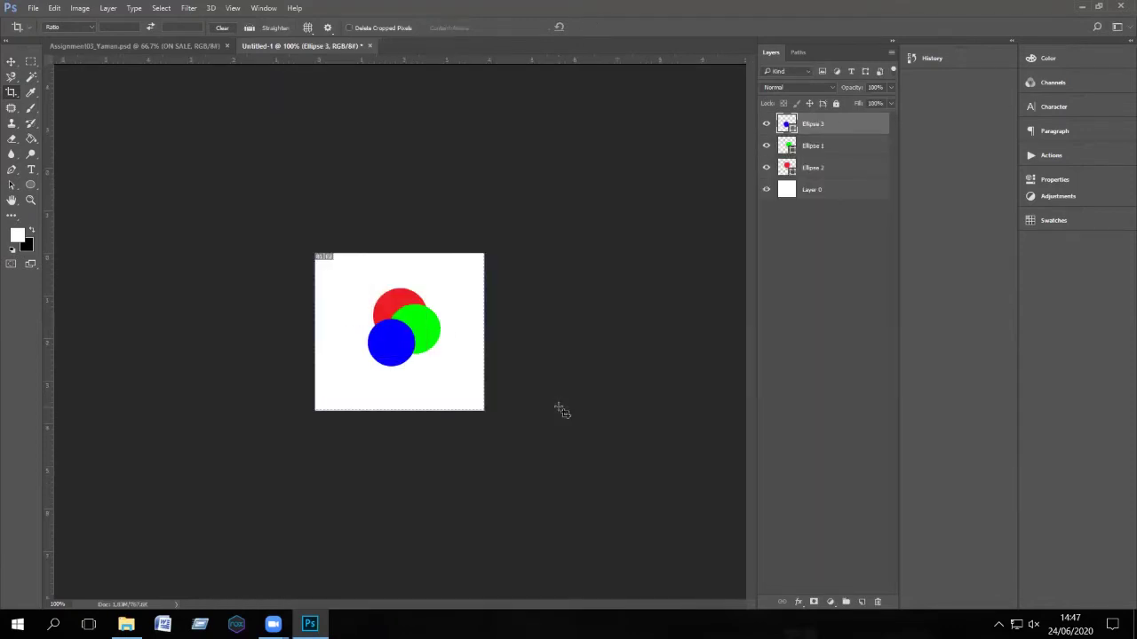
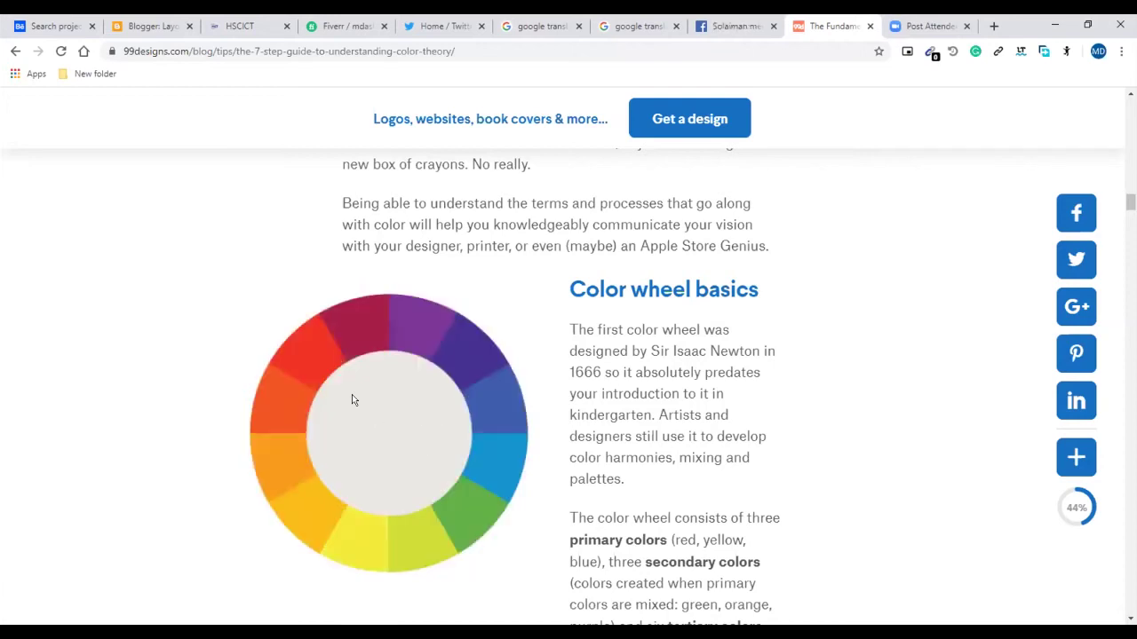
- Scroll the 99designs article through its warm/cool colours and Color schemes sections
scroll(479, 503, "down", 4)
scroll(479, 500, "down", 15)
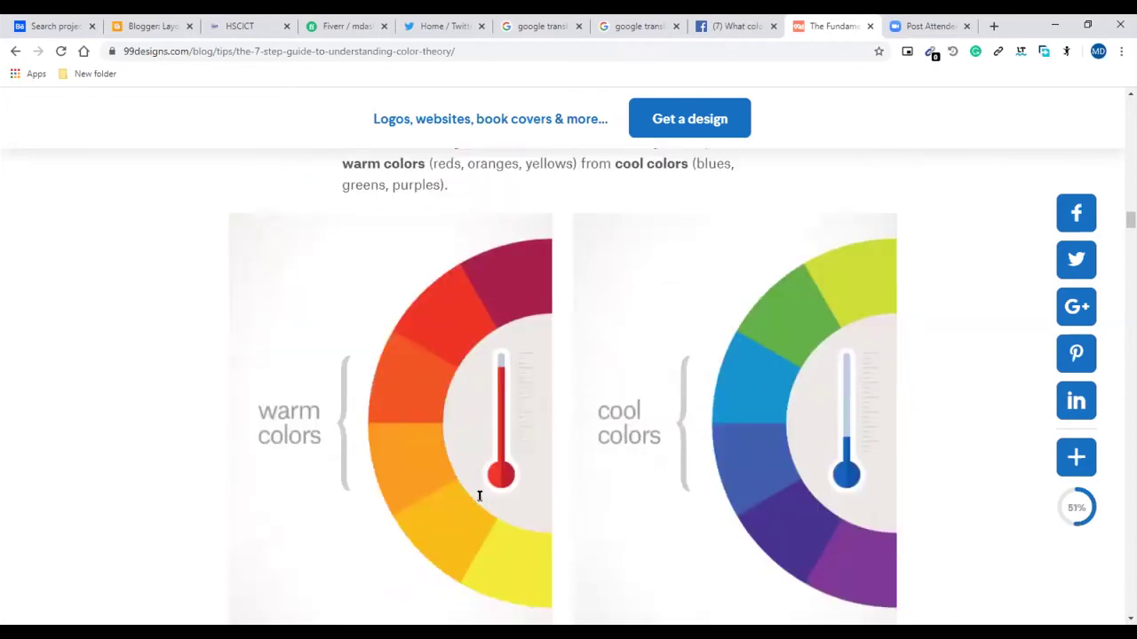
scroll(474, 505, "down", 2)
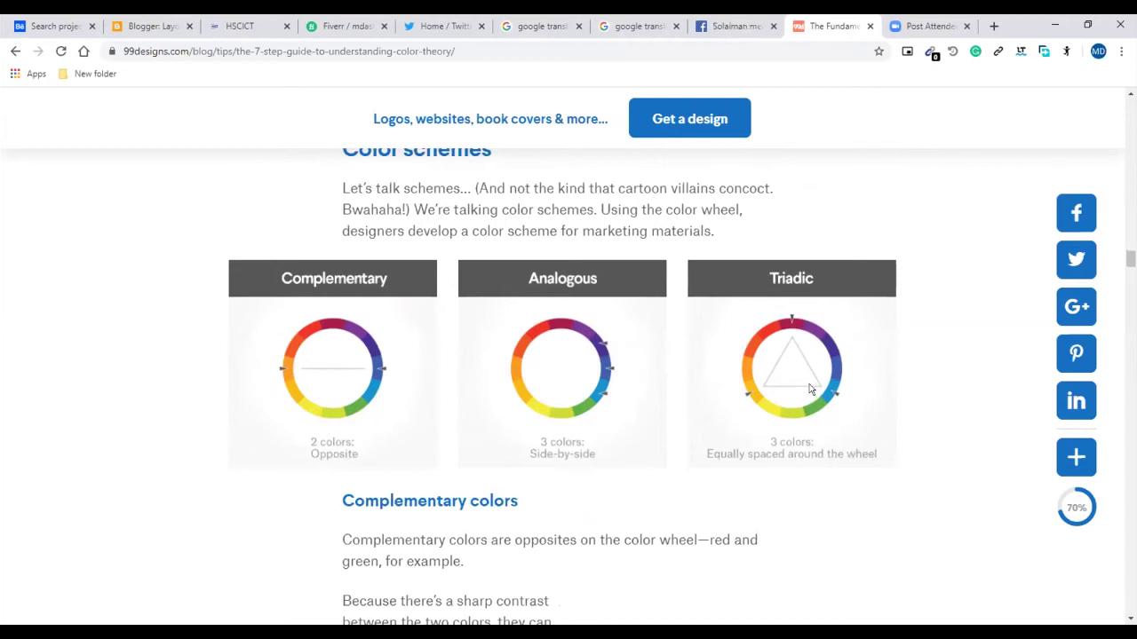
scroll(715, 104, "up", 3)
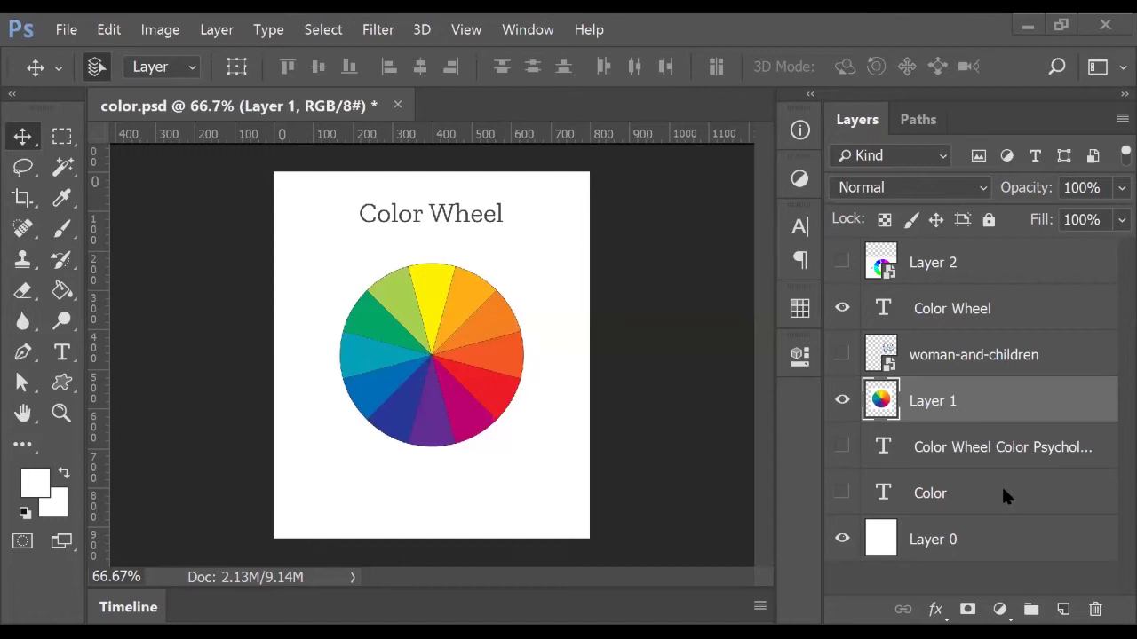
- Hide the Color Wheel title and wheel image layers and show the colour-topics list layer
left_click(990, 272)
left_click(713, 346)
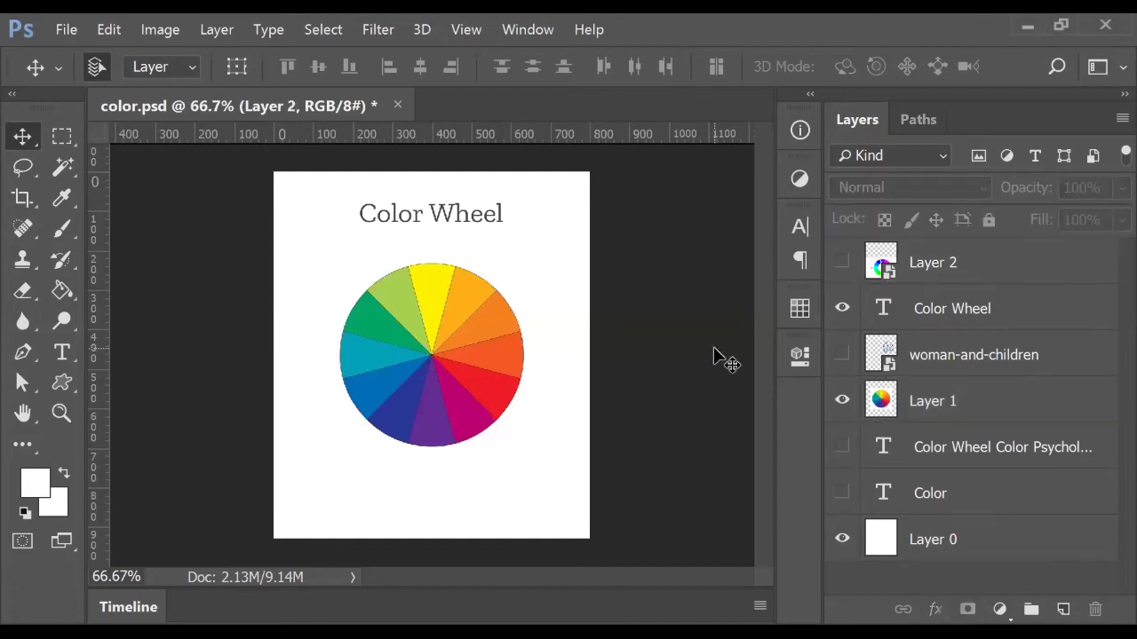
left_click(842, 308)
left_click(842, 402)
left_click(842, 496)
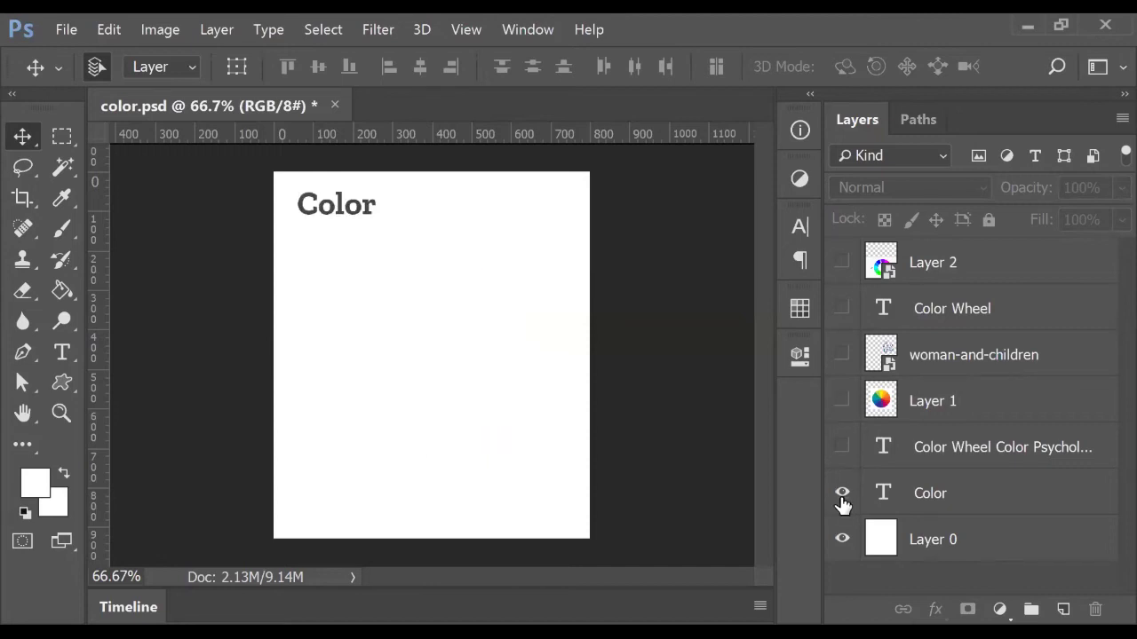
left_click(842, 495)
left_click(842, 447)
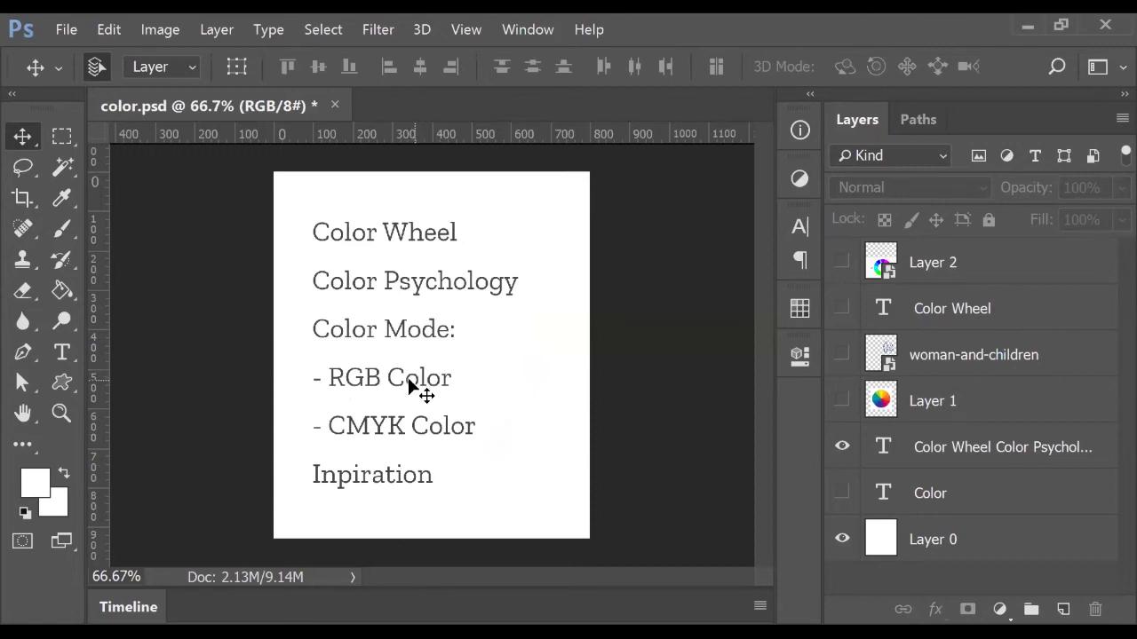
left_click(61, 352)
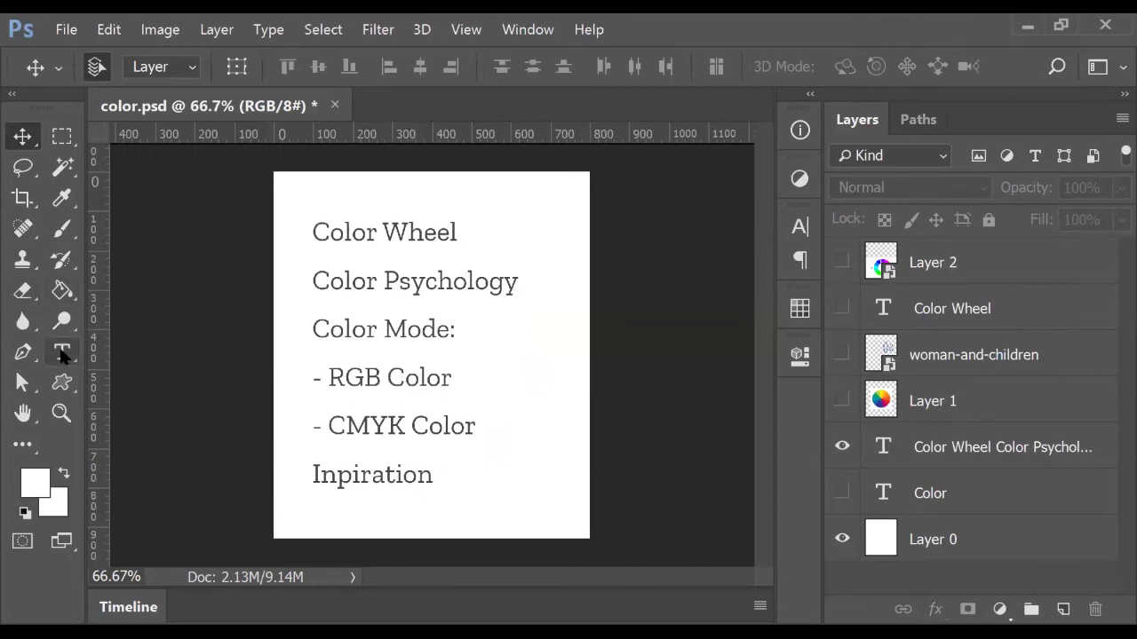
- Add '(for digital design)' after 'RGB Color' in the topic list
left_click(449, 373)
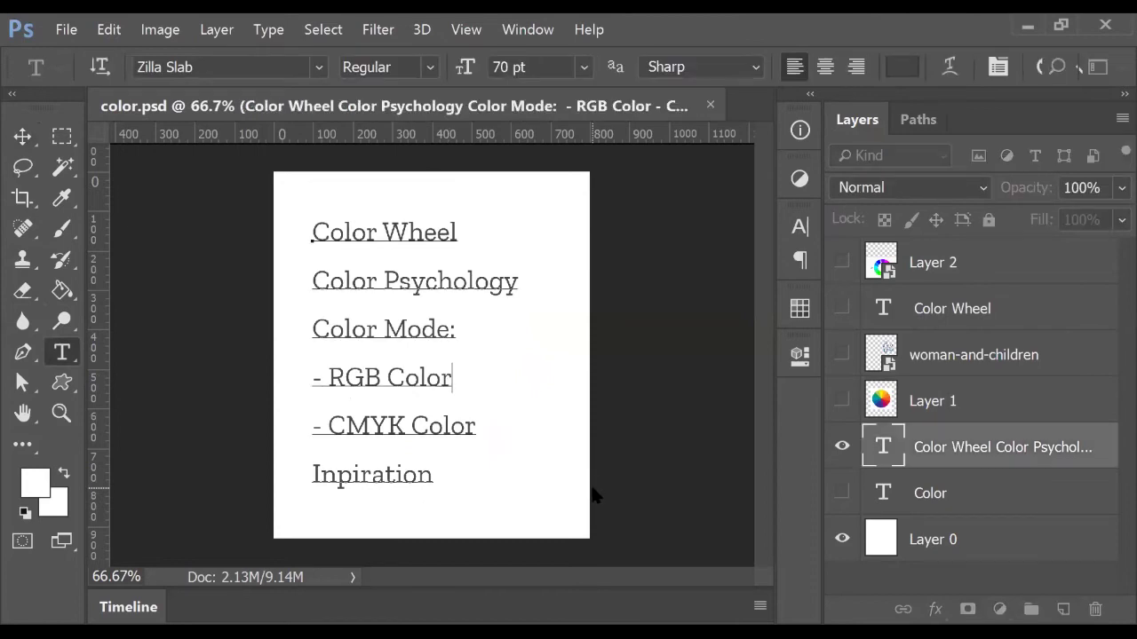
type("(for )")
key("Left")
type("for digita;")
key("BackSpace")
type("l")
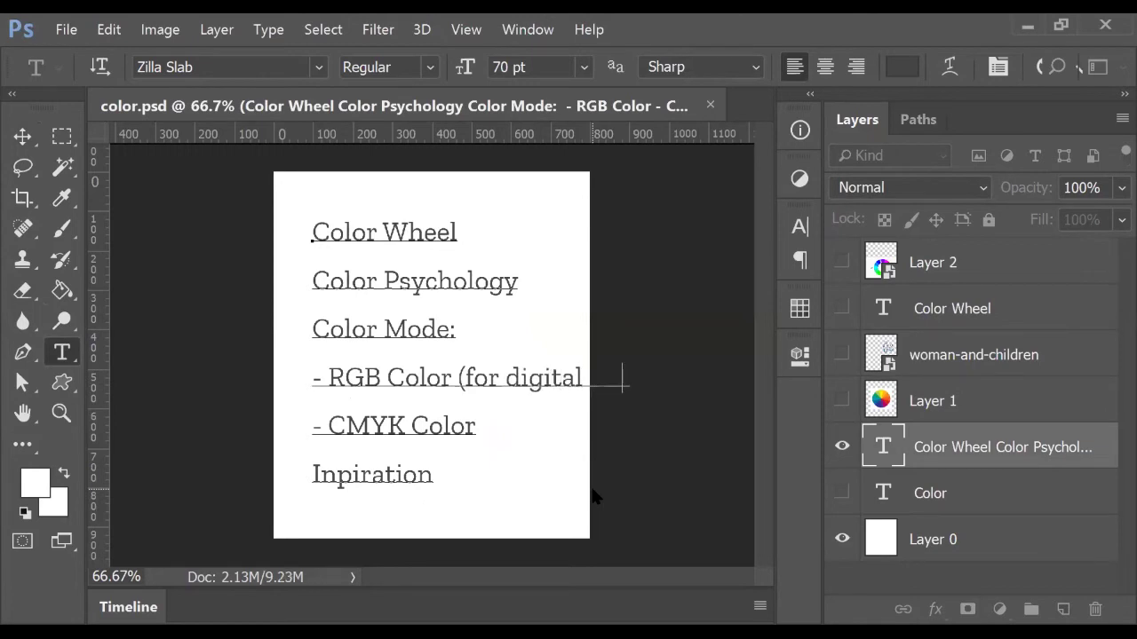
left_click(22, 136)
- Crop the canvas wider on the right side
left_click(22, 197)
left_click_drag(588, 356, 662, 358)
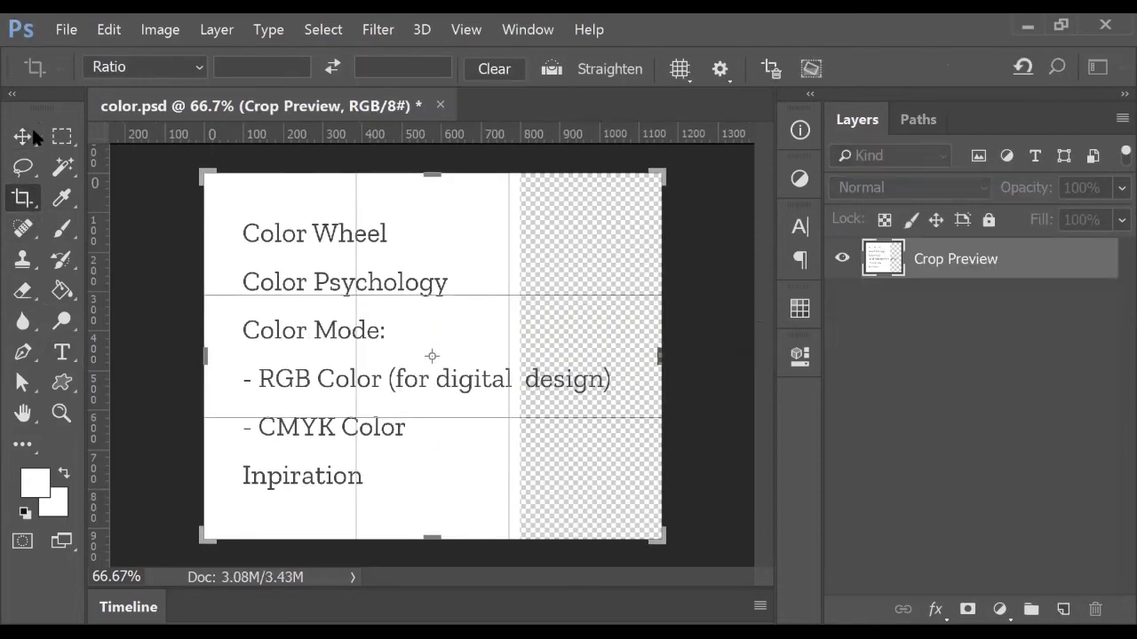
left_click(24, 136)
left_click(475, 277)
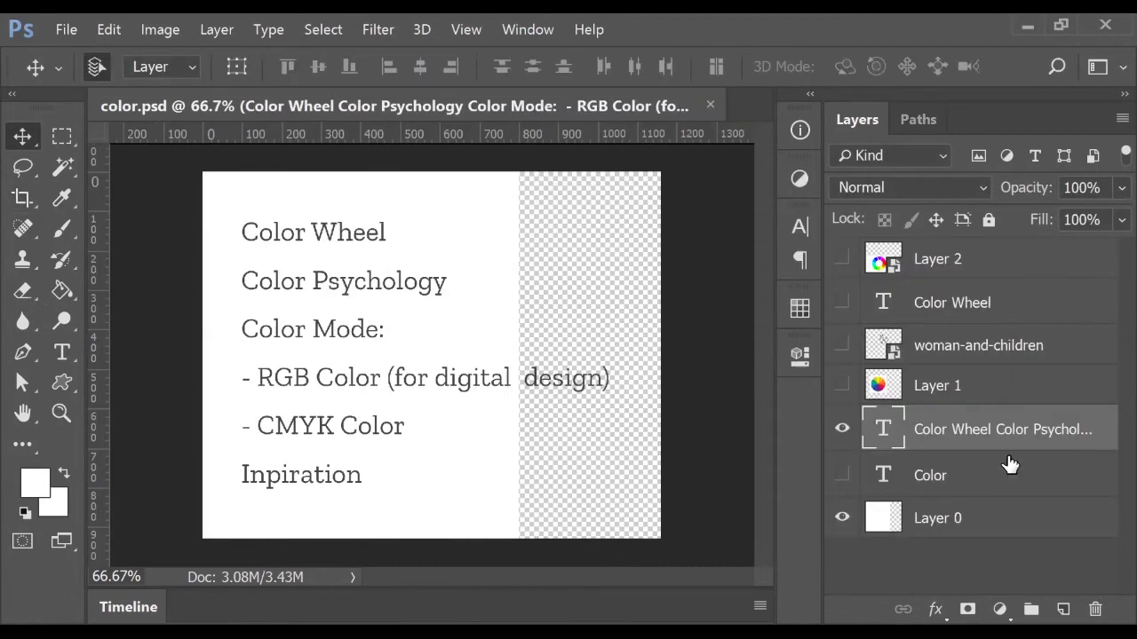
- Stretch the white background Layer 0 across the widened canvas with Free Transform
left_click(979, 521)
key("ctrl+t")
left_click_drag(530, 357, 660, 355)
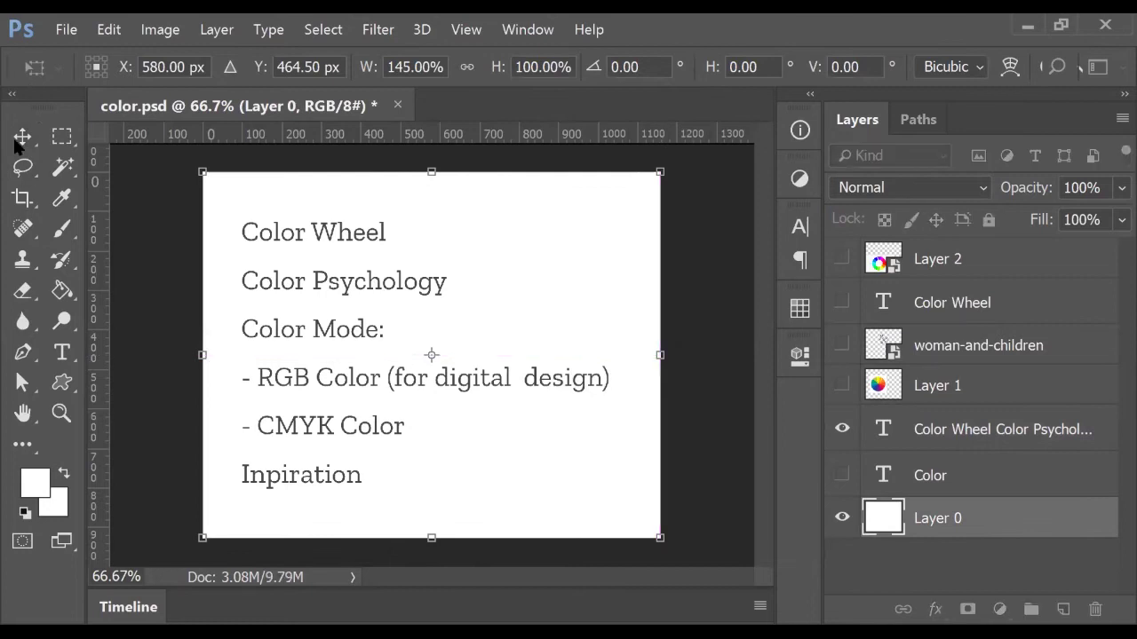
key("v")
left_click(462, 278)
- Fix the spacing before 'design', add '(for print design)' after 'CMYK Color', then open the foreground colour picker
key("t")
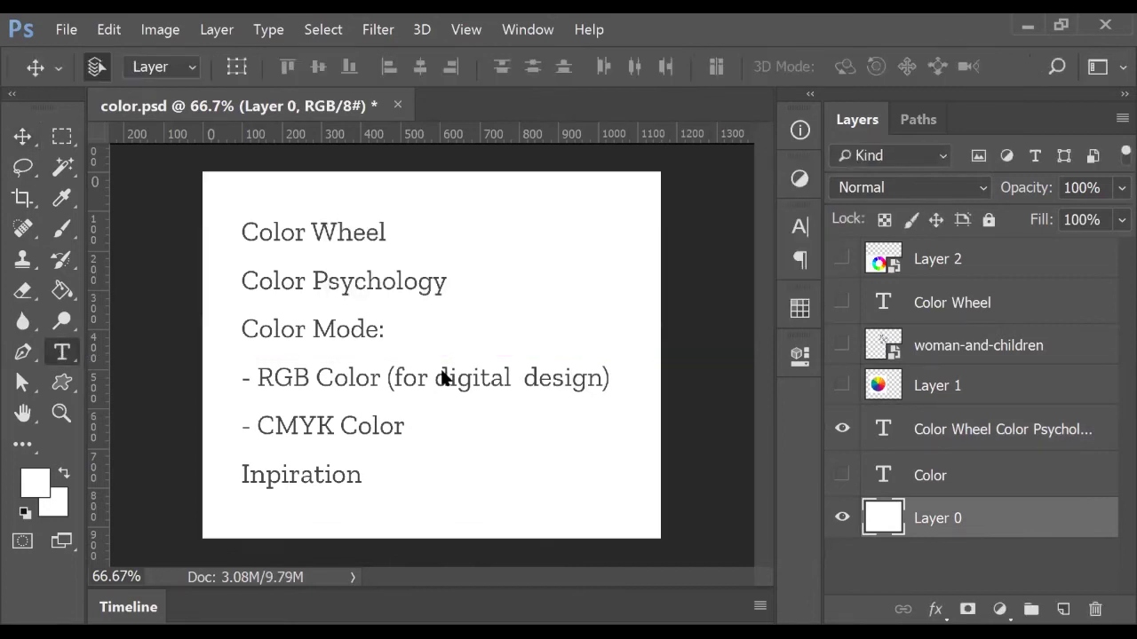
left_click(517, 378)
key("BackSpace")
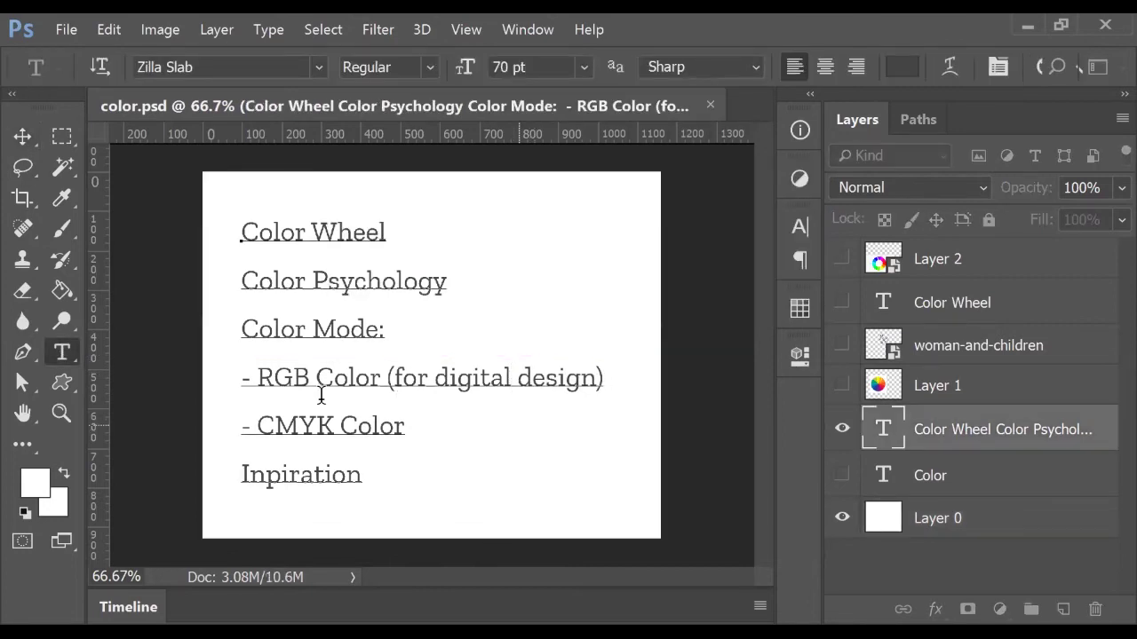
left_click(402, 427)
type("()")
key("Left")
type("for p")
type("rint desig")
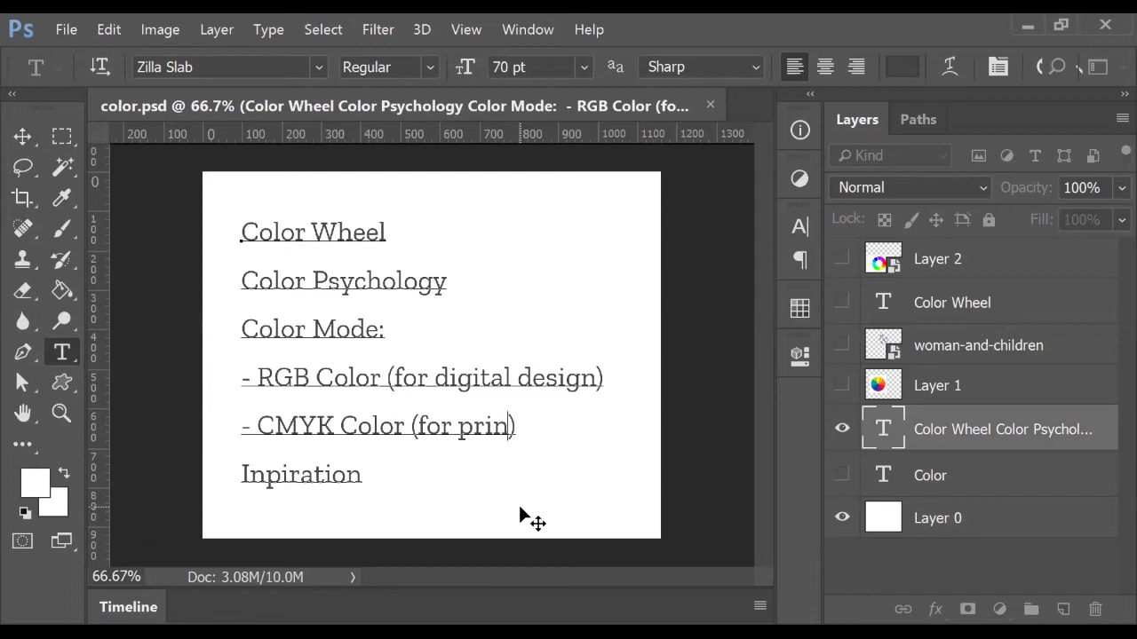
type("n")
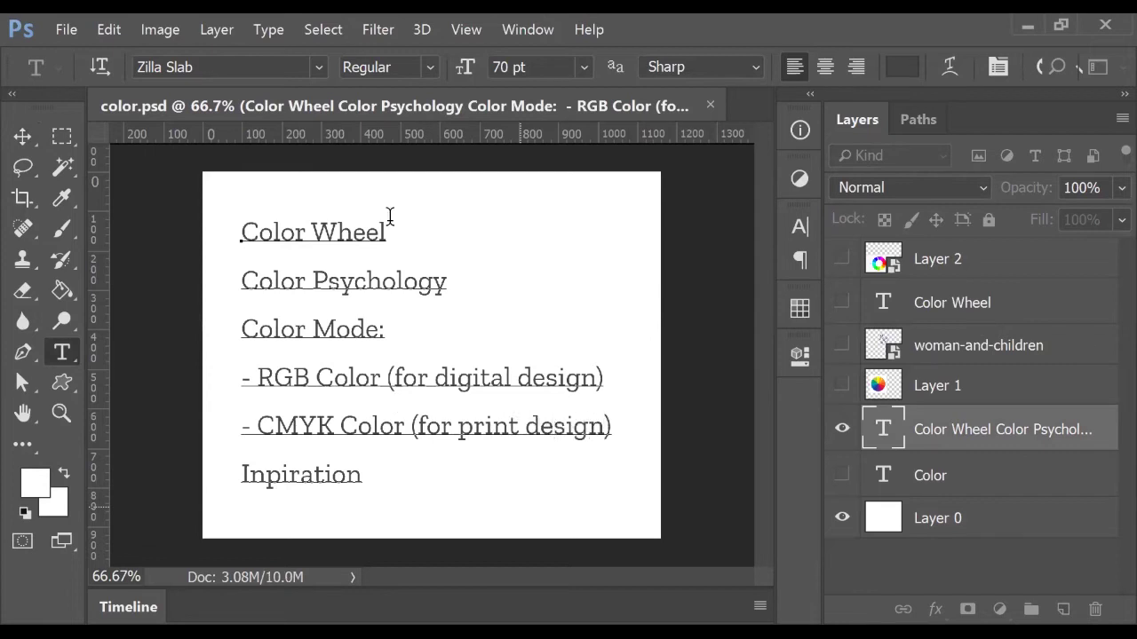
left_click(22, 135)
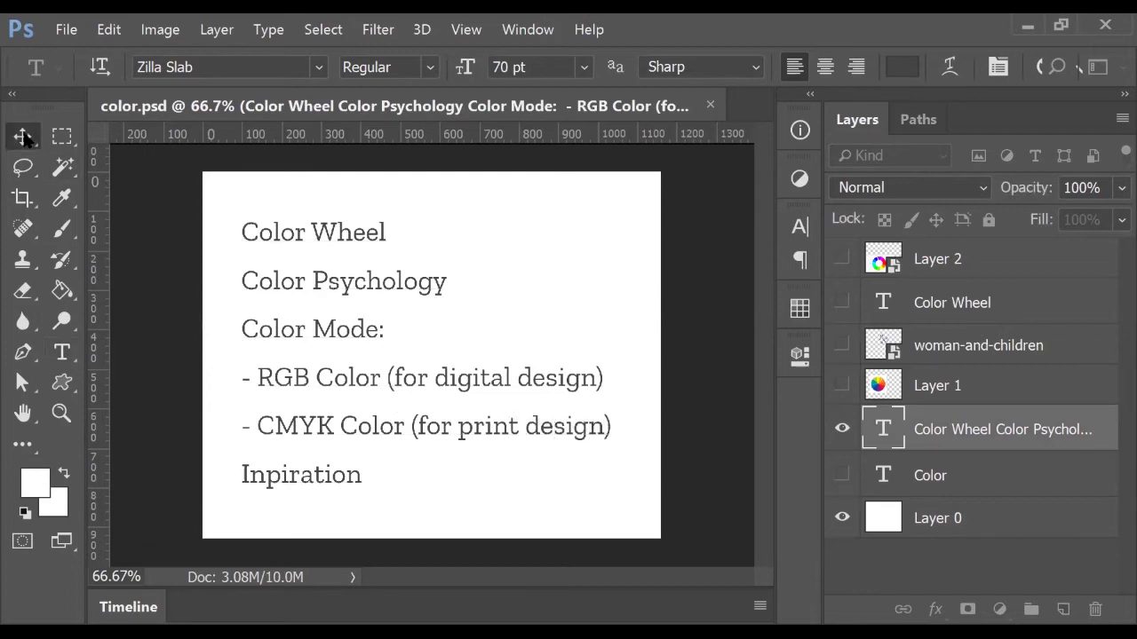
left_click(966, 552)
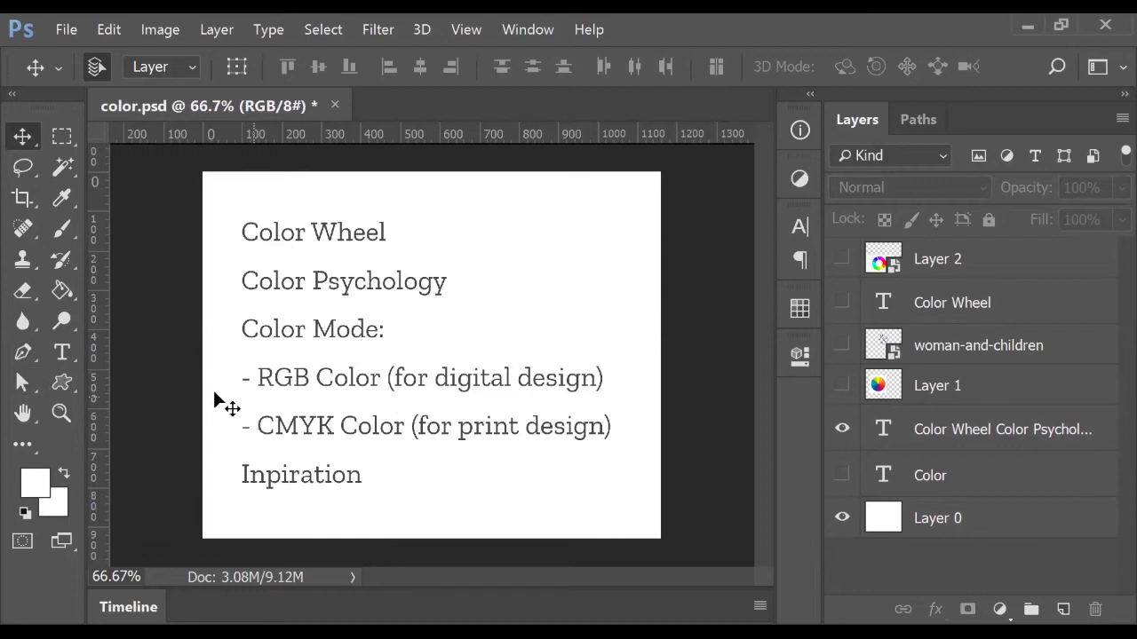
left_click(36, 485)
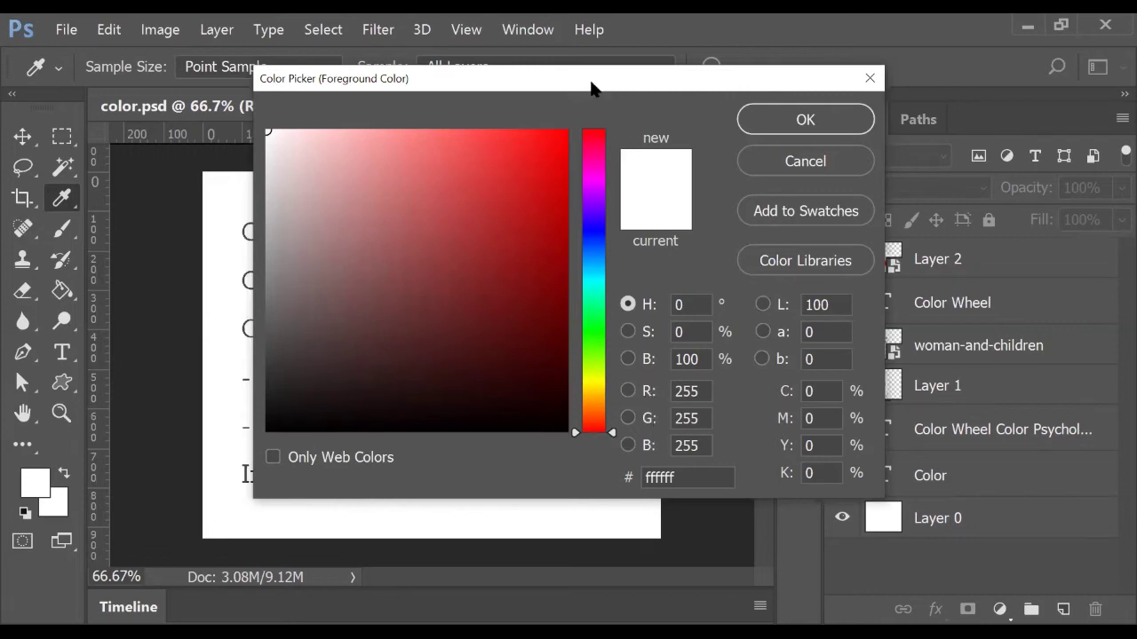
- Step through the R, G, B and hex fields, then enter hex a6f456 to preview it
left_click_drag(591, 82, 598, 98)
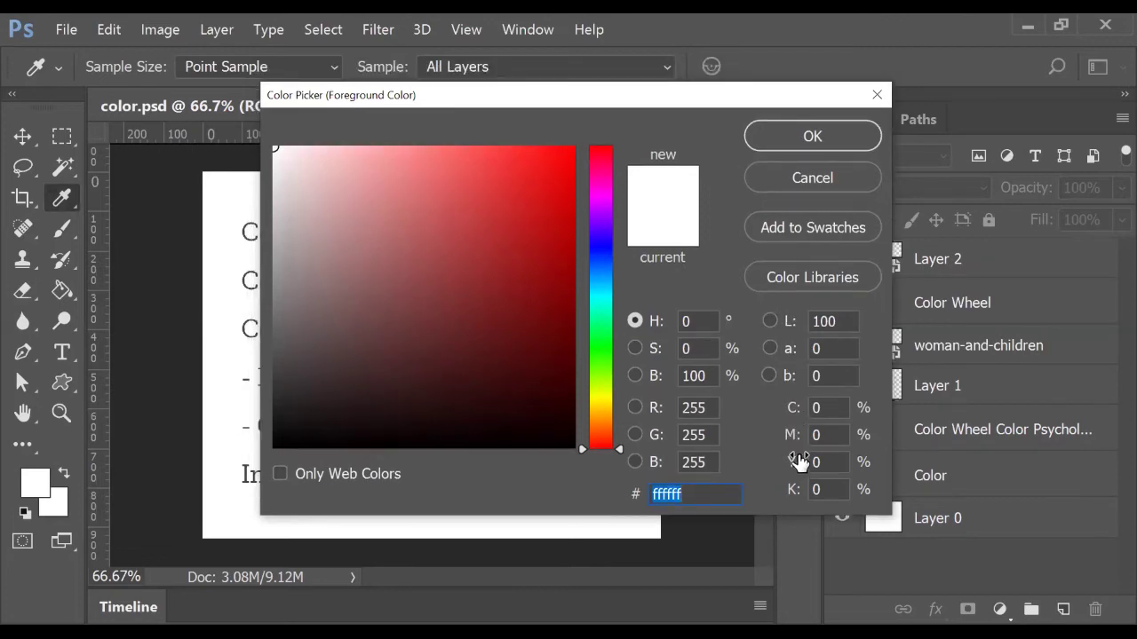
left_click(710, 407)
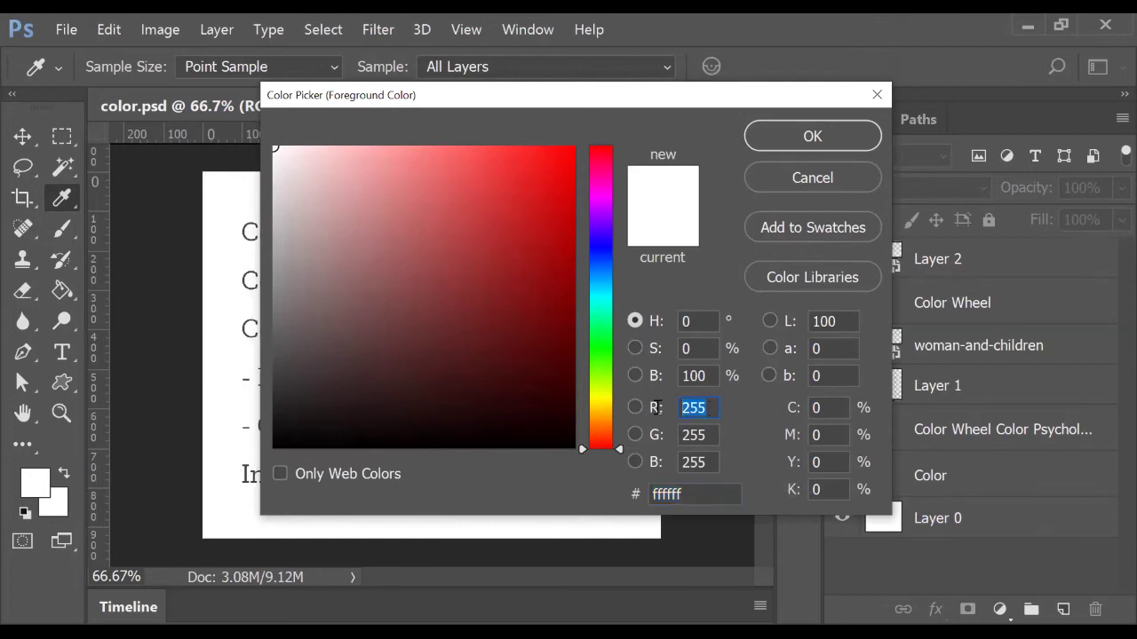
left_click(689, 434)
double_click(688, 434)
left_click(691, 462)
double_click(691, 462)
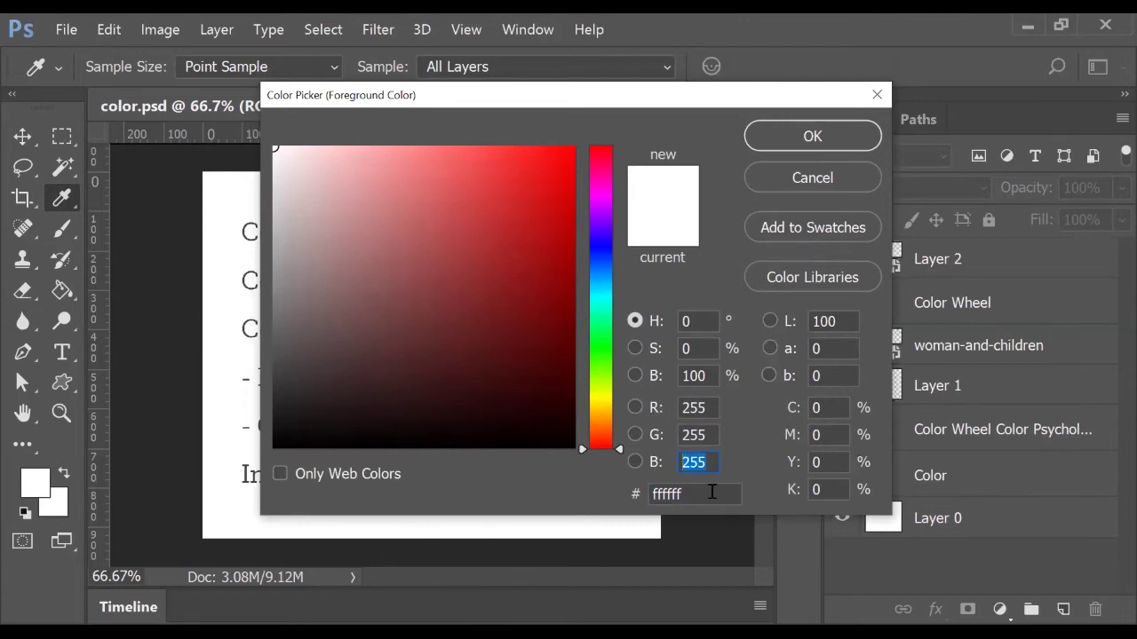
left_click_drag(711, 494, 604, 493)
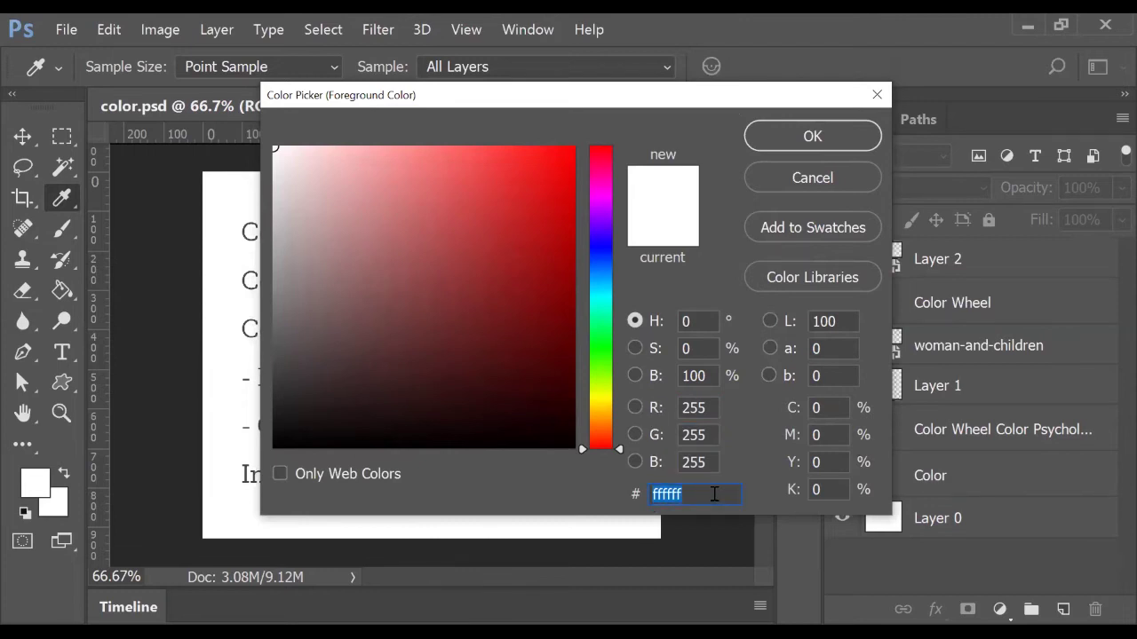
left_click(714, 494)
double_click(653, 502)
type("a6")
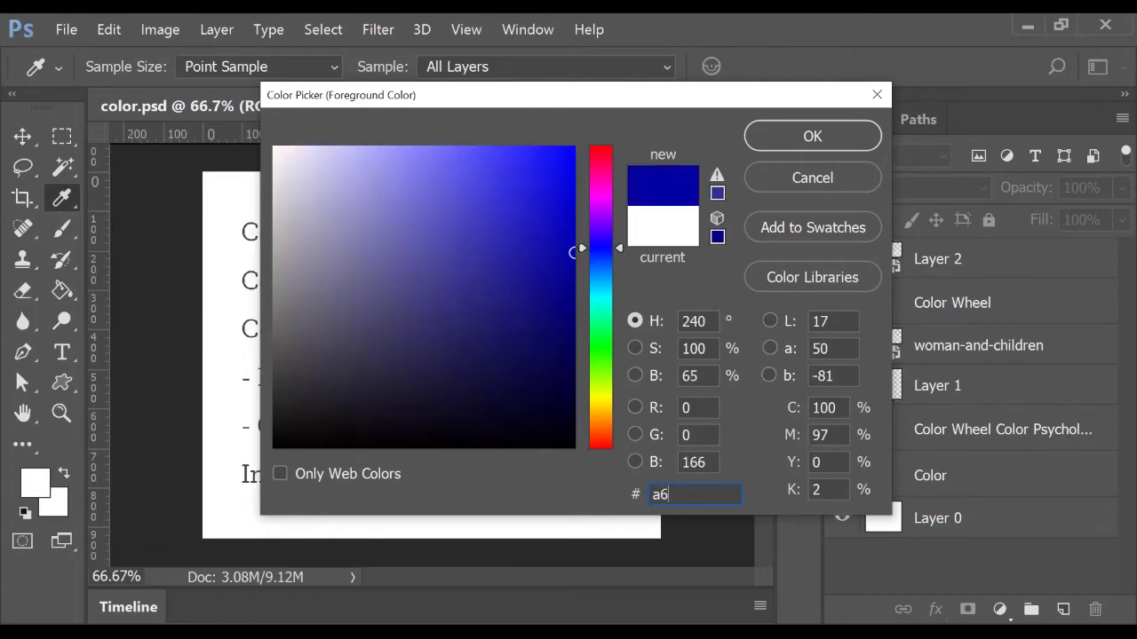
type("f45")
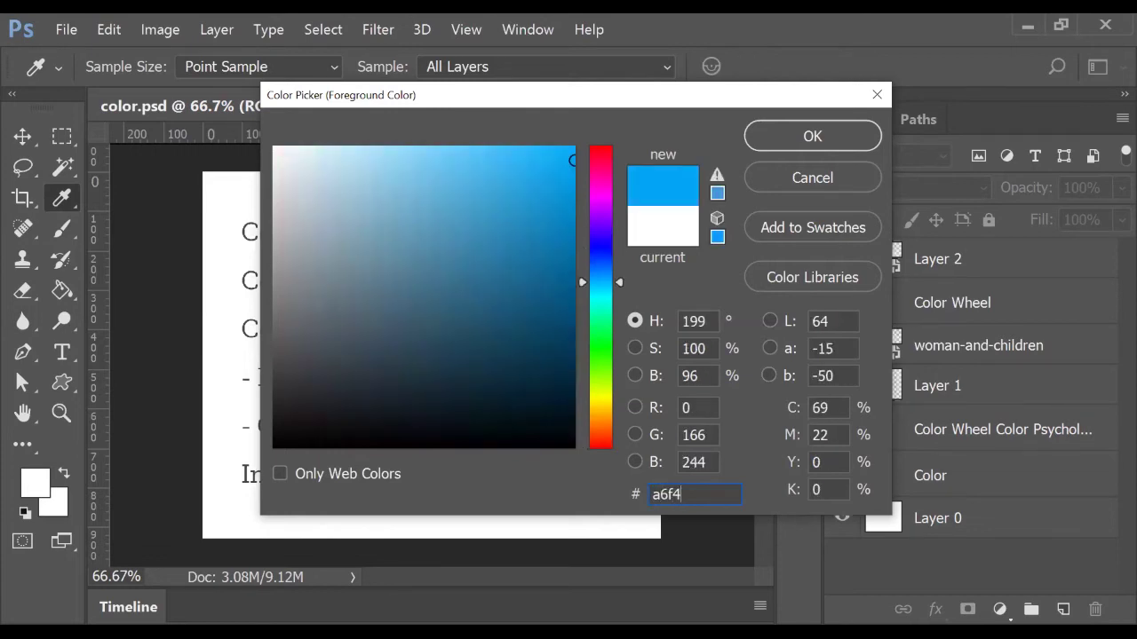
type("6")
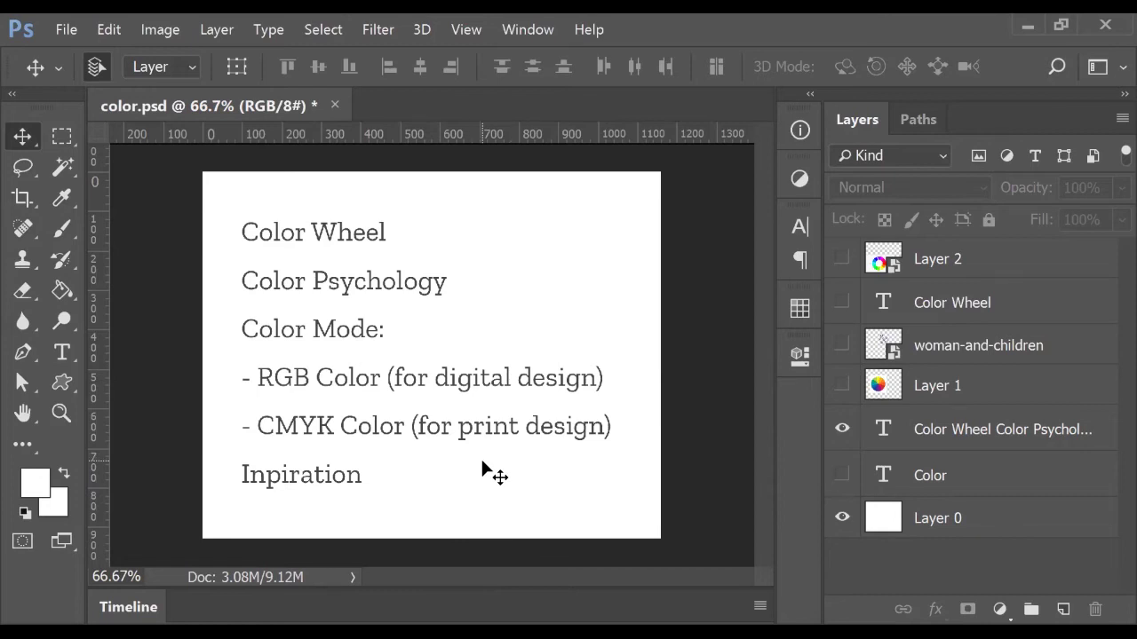
left_click(59, 359)
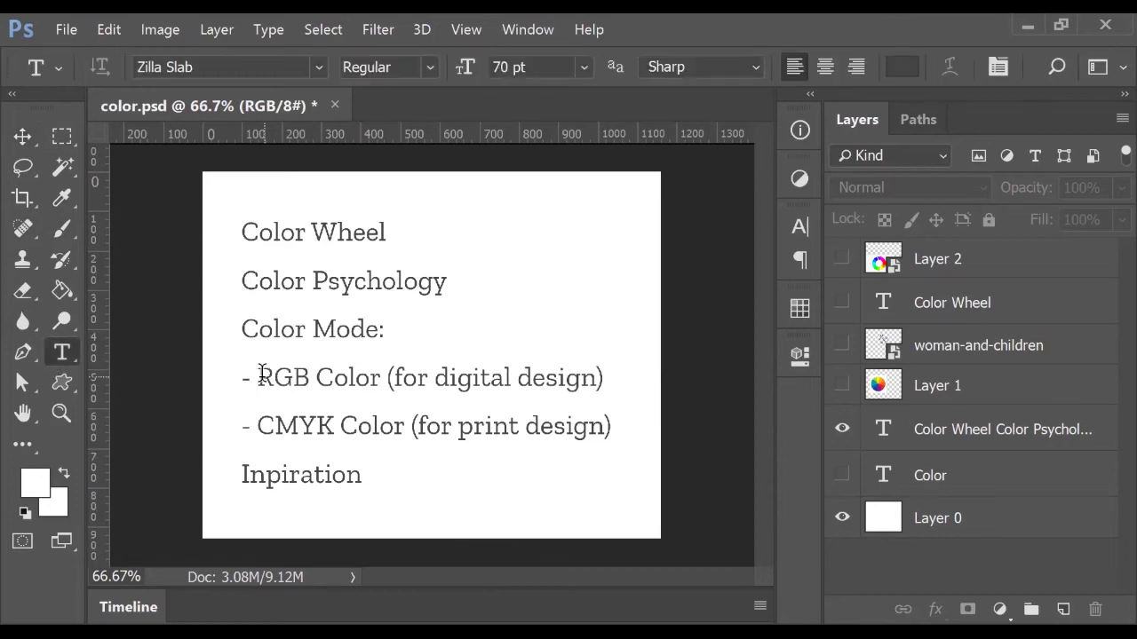
left_click_drag(258, 377, 382, 378)
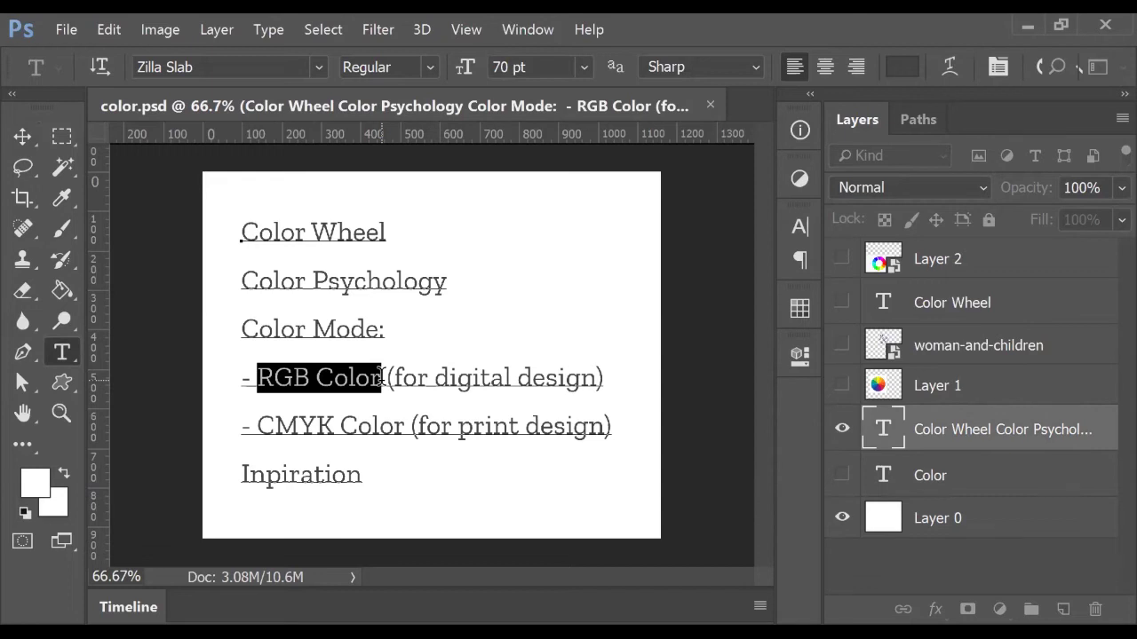
left_click(23, 136)
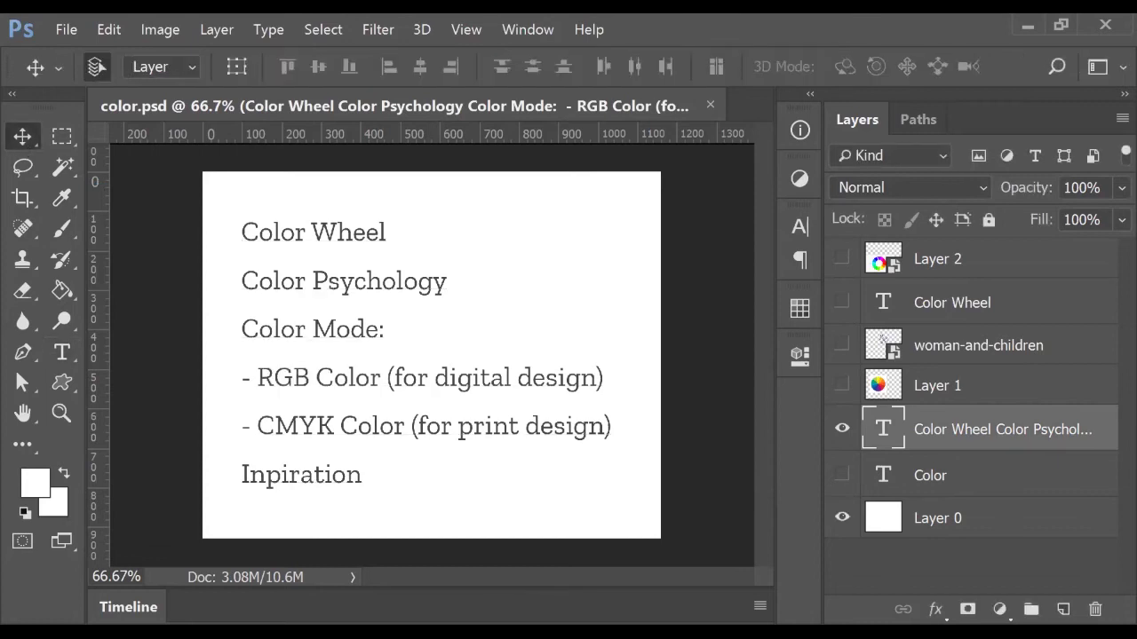
left_click(868, 567)
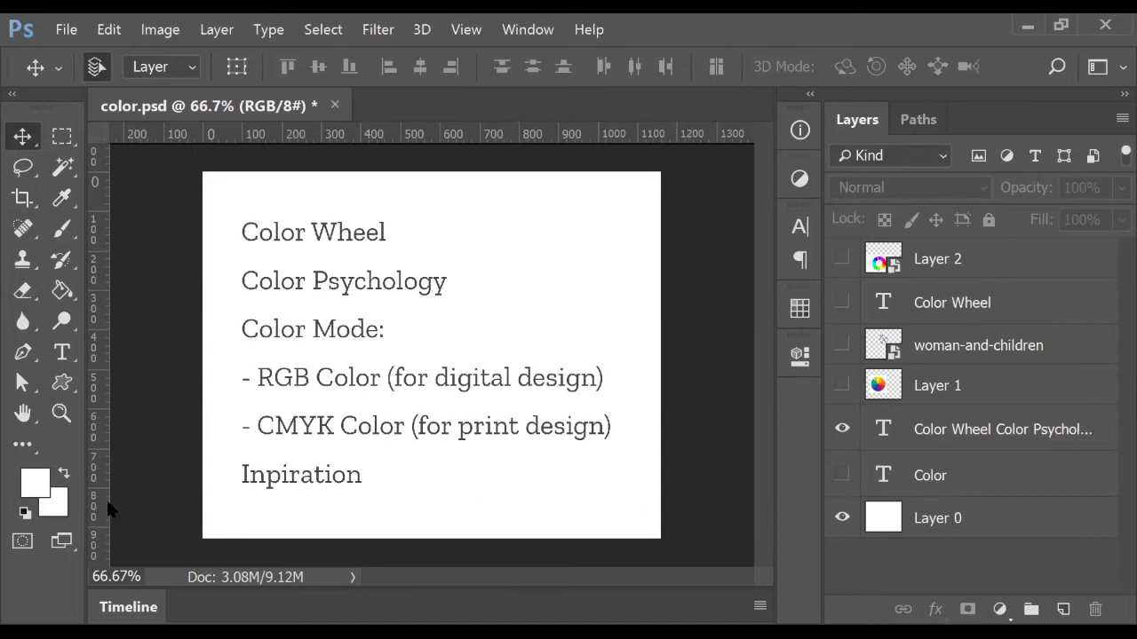
- Open the foreground colour picker and inspect white's R, G, B, Lab a and L values
left_click(38, 486)
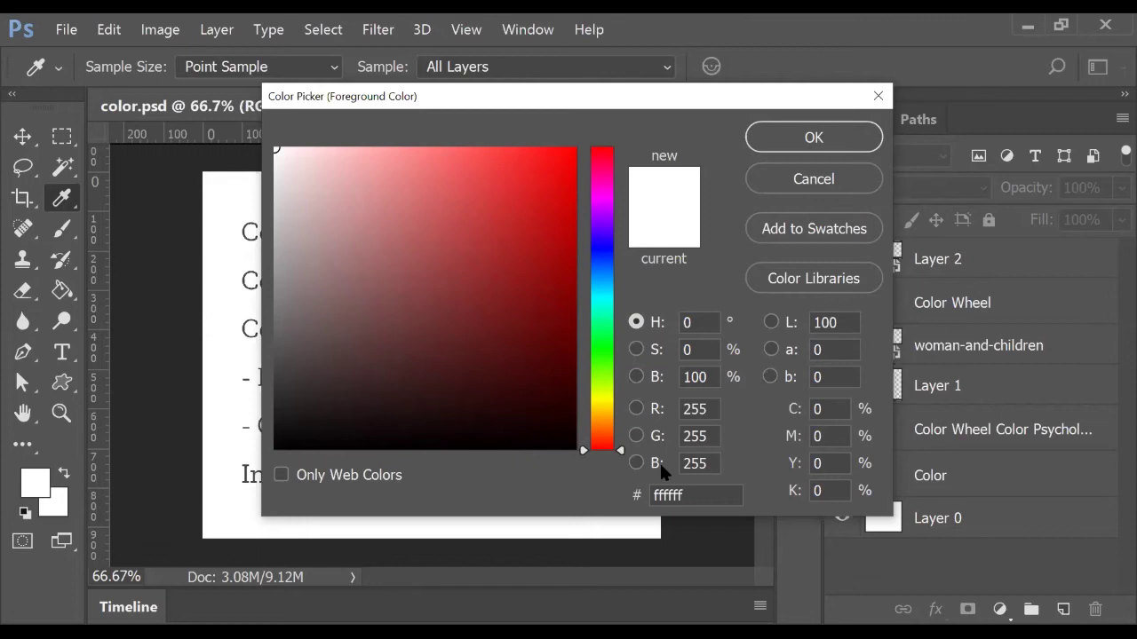
left_click(711, 408)
left_click(711, 436)
left_click(711, 456)
left_click(831, 357)
left_click(847, 327)
- Review cyan and magenta percentages, try dark red 751c1c, then pick bright blue 1cacef
left_click(835, 412)
left_click(831, 435)
left_click(503, 308)
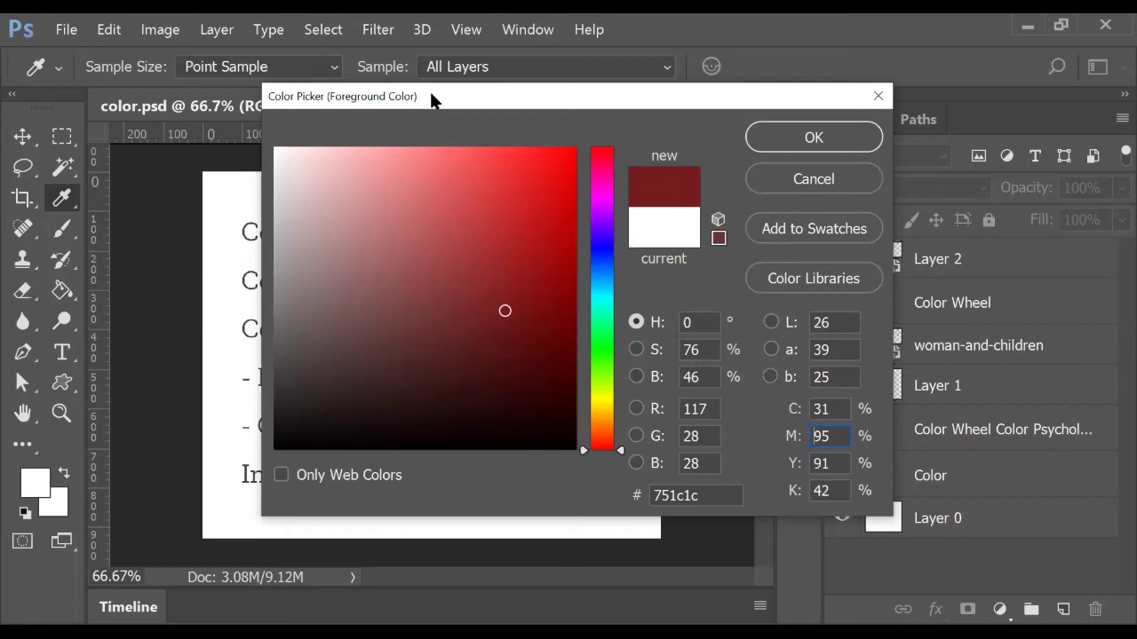
left_click(606, 283)
left_click(538, 165)
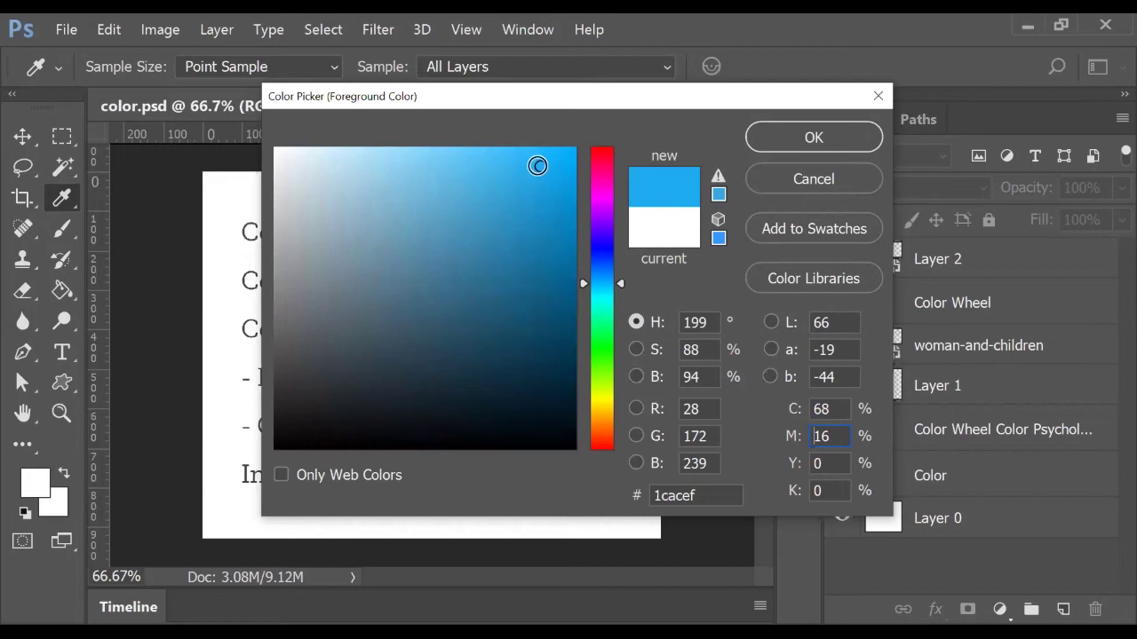
- Drag in the colour field to darken the blue to 245b74
mouse_move(537, 166)
left_mouse_down()
mouse_move(546, 318)
mouse_move(545, 308)
mouse_move(316, 327)
mouse_move(494, 319)
mouse_move(388, 312)
mouse_move(340, 322)
mouse_move(480, 310)
left_mouse_up()
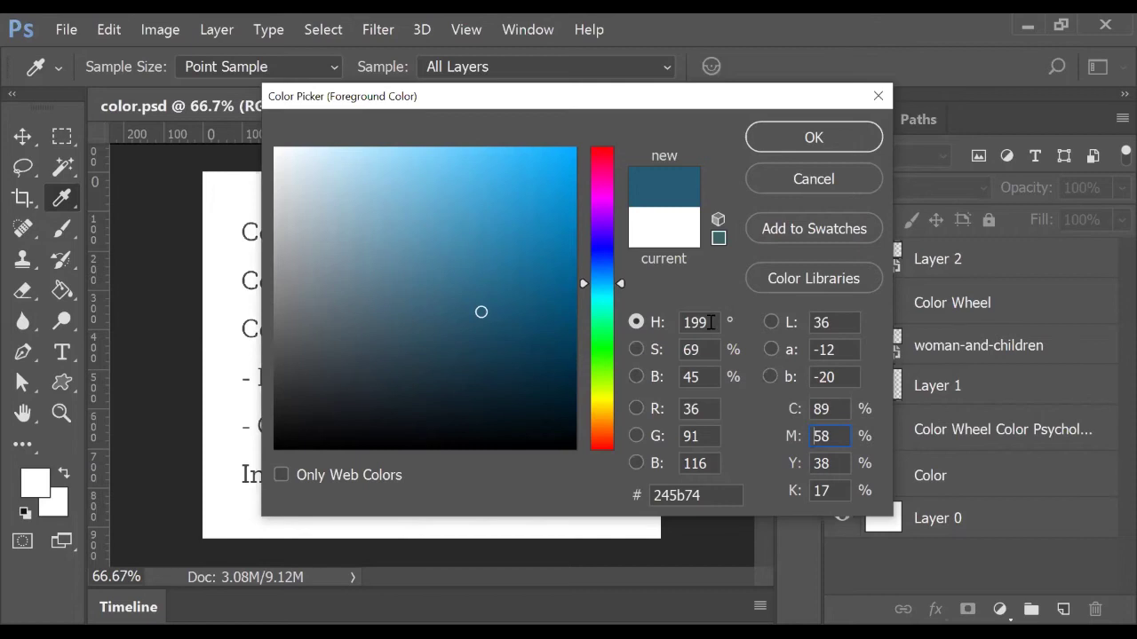
- Try several blue shades in the colour field, settling on bright sky blue 28aae6
left_click(693, 349)
left_click(562, 167)
left_click(556, 223)
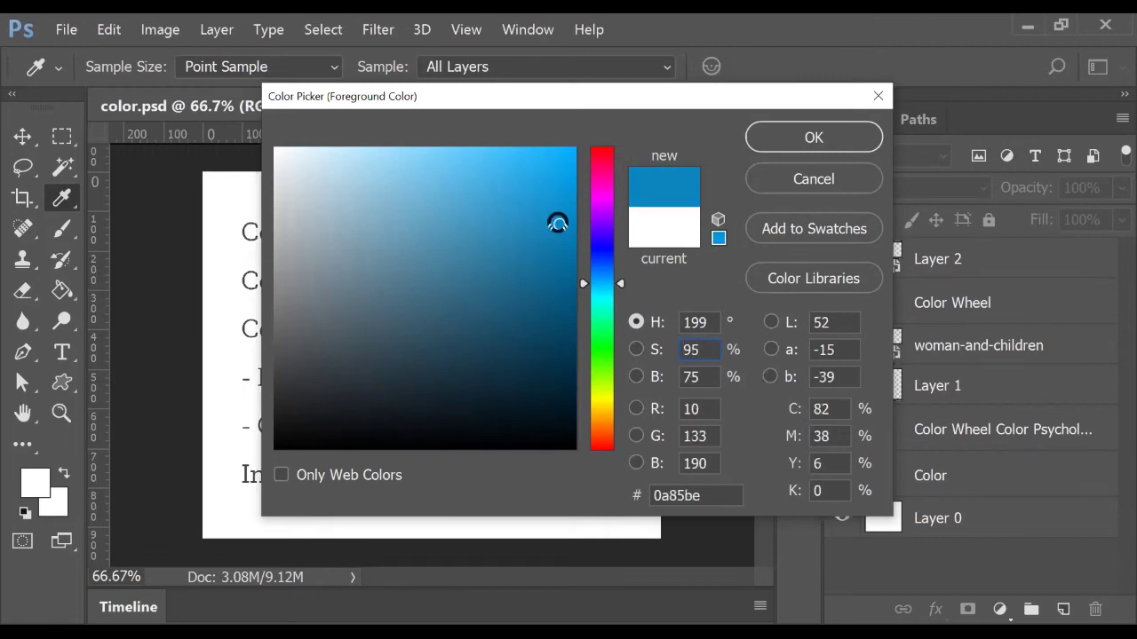
left_click(353, 190)
left_click(515, 225)
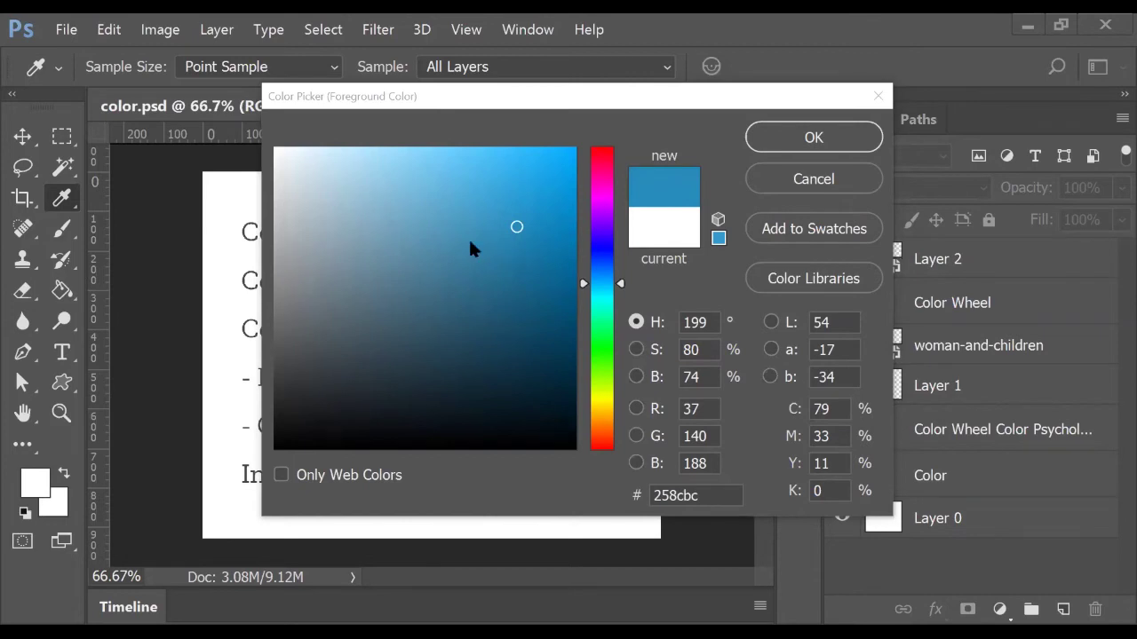
left_click(503, 268)
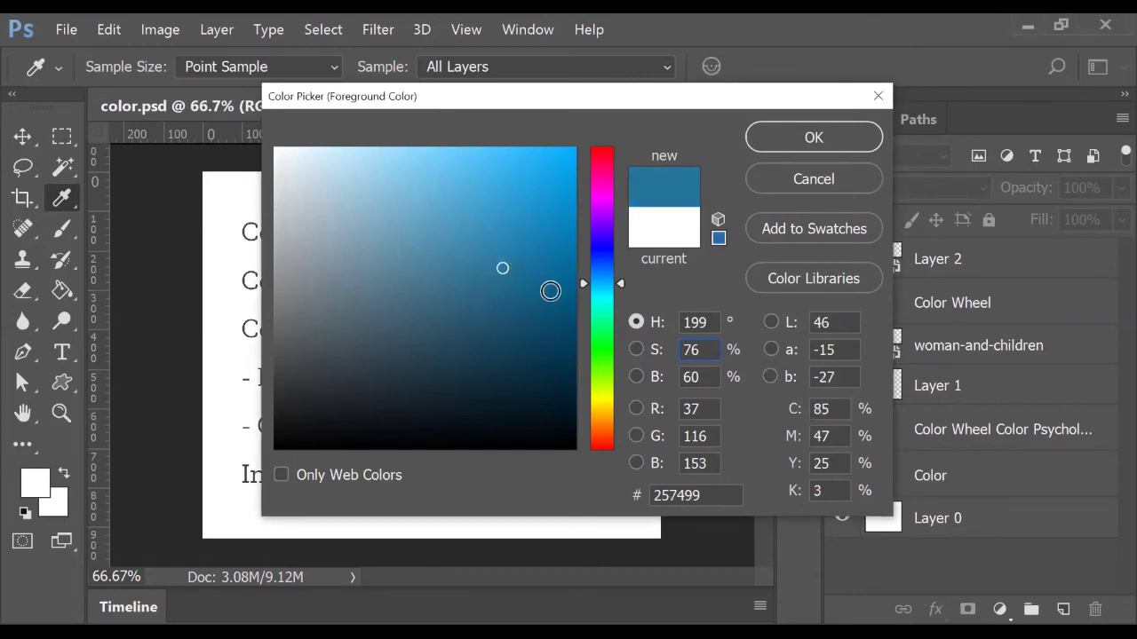
left_click(551, 291)
left_click(522, 175)
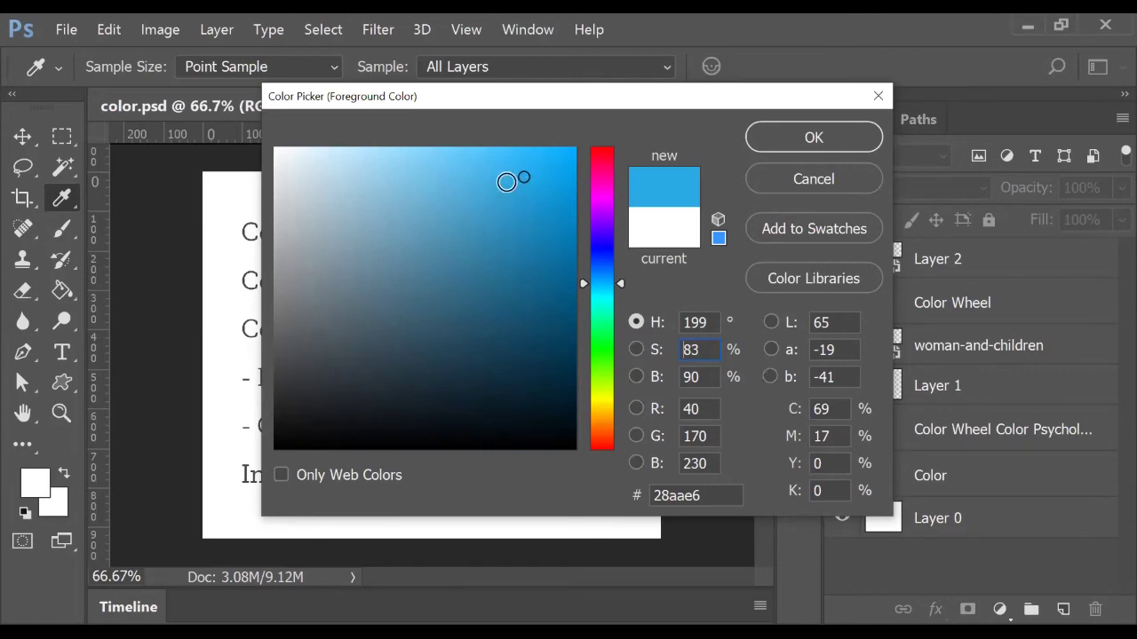
- Nudge the blue to 33aae2 and walk through its R 51, G 170, B 226 values
left_click(506, 180)
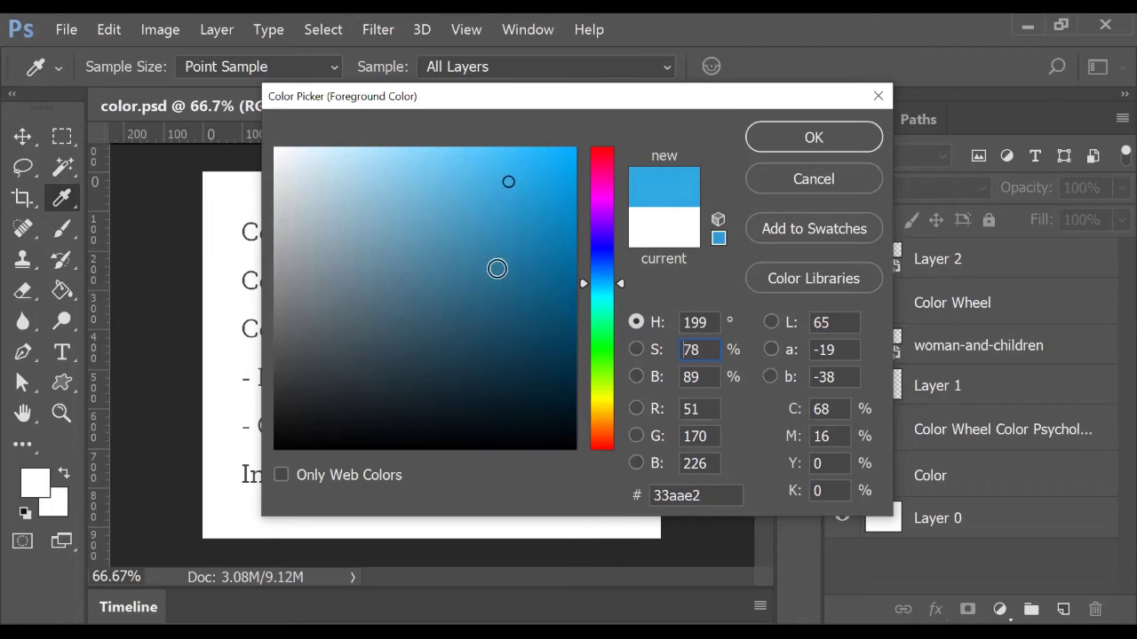
left_click(701, 410)
left_click(706, 430)
left_click(702, 409)
left_click(710, 467)
left_click(711, 408)
left_click(715, 436)
- Enter G 52 and B 53 to make the colour charcoal grey 333435
type("52")
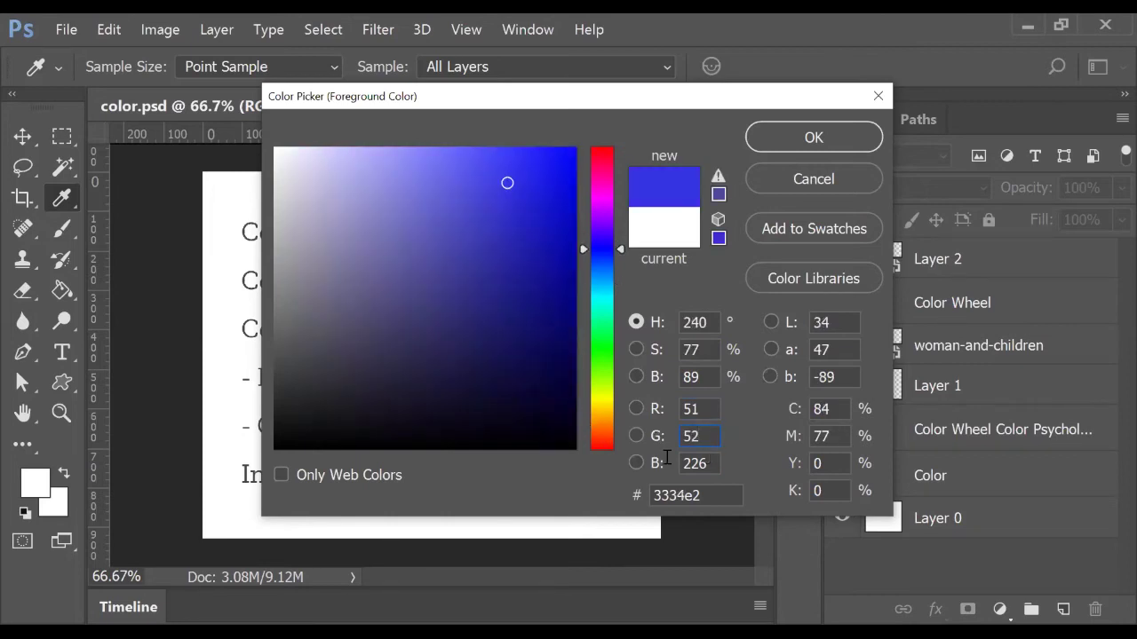
key("Tab")
type("3")
key("BackSpace")
type("53")
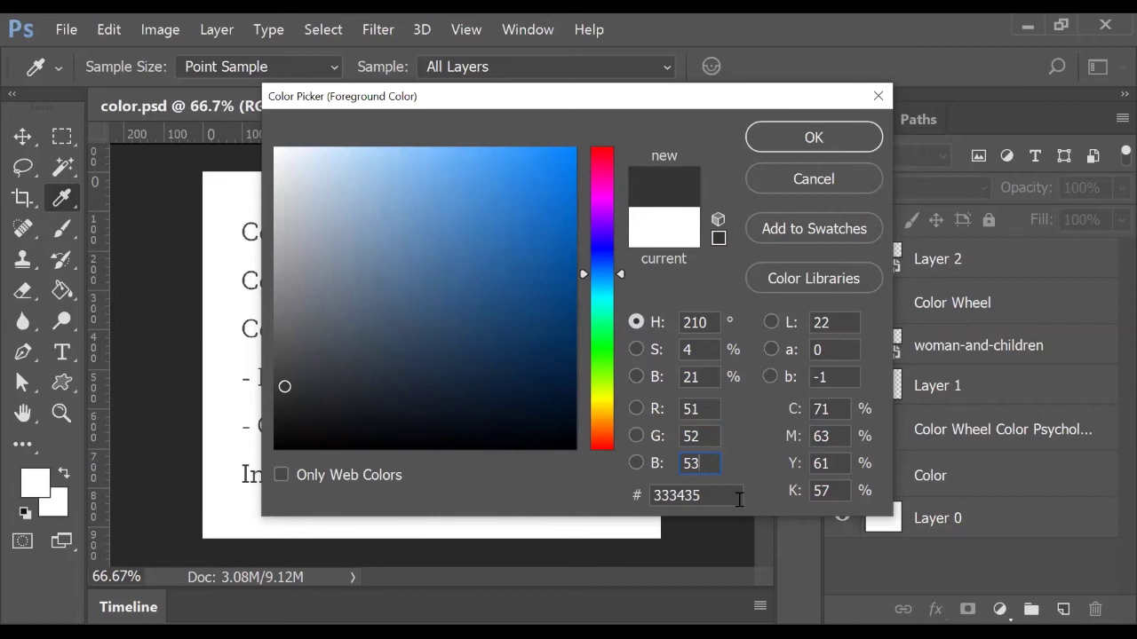
left_click(733, 498)
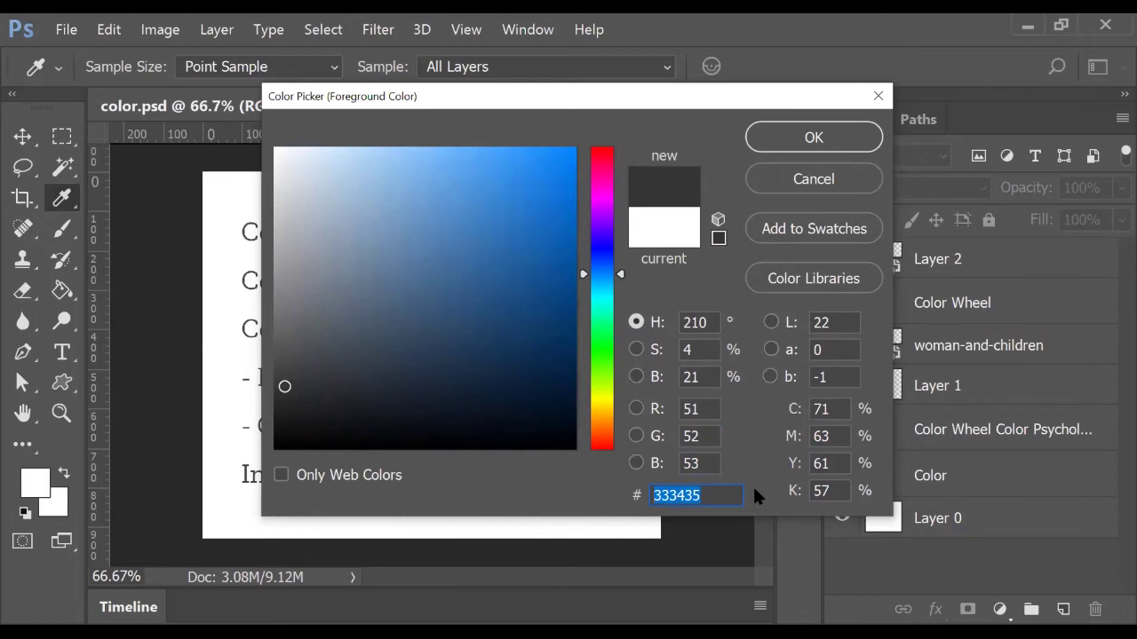
left_click(724, 494)
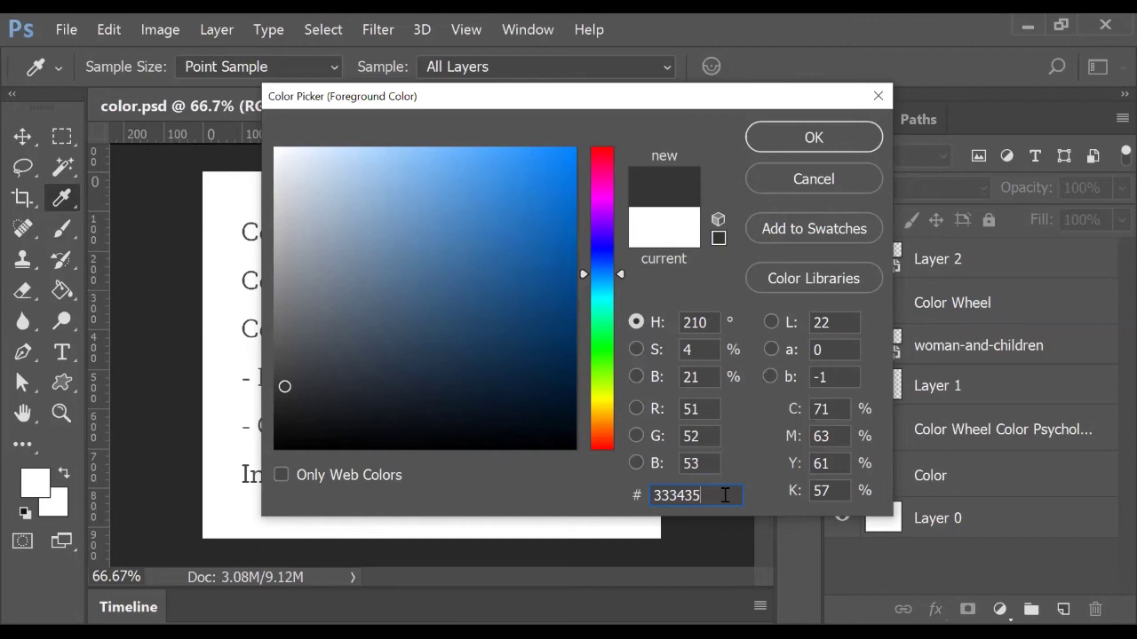
key("ctrl+a")
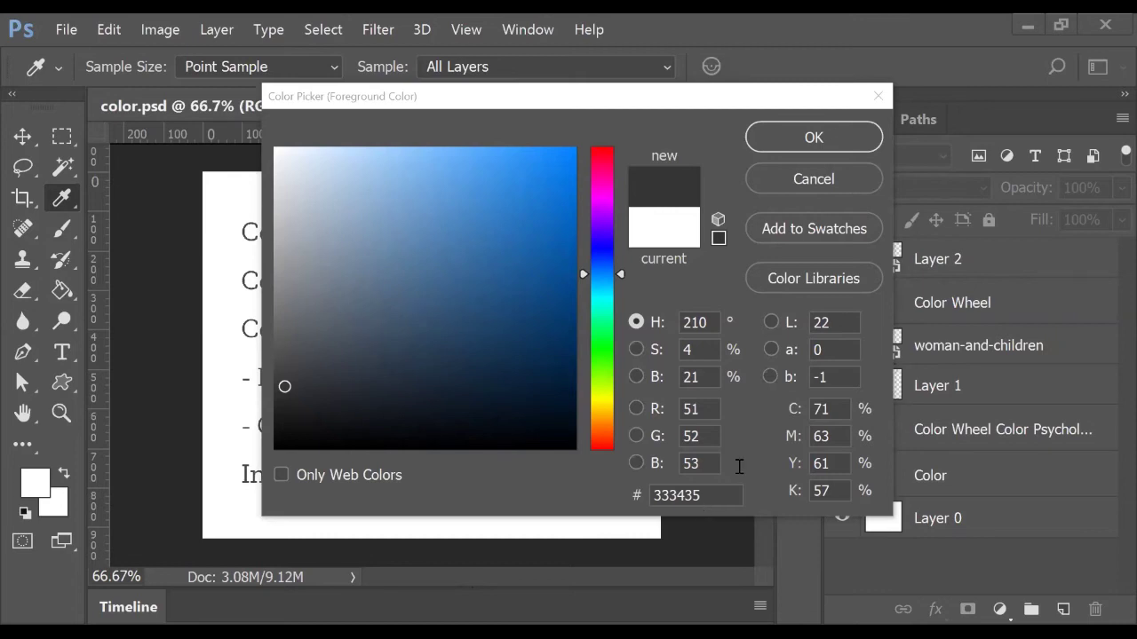
double_click(721, 495)
- Enter hex 379f8b for a teal green and check its red and blue values
key("BackSpace")
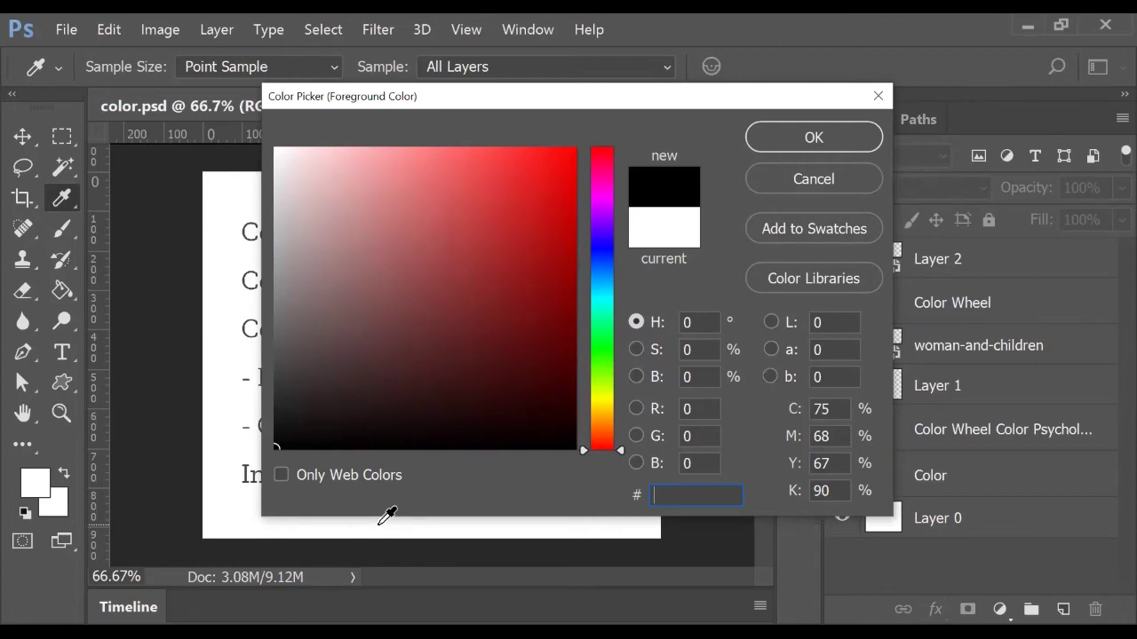
type("3")
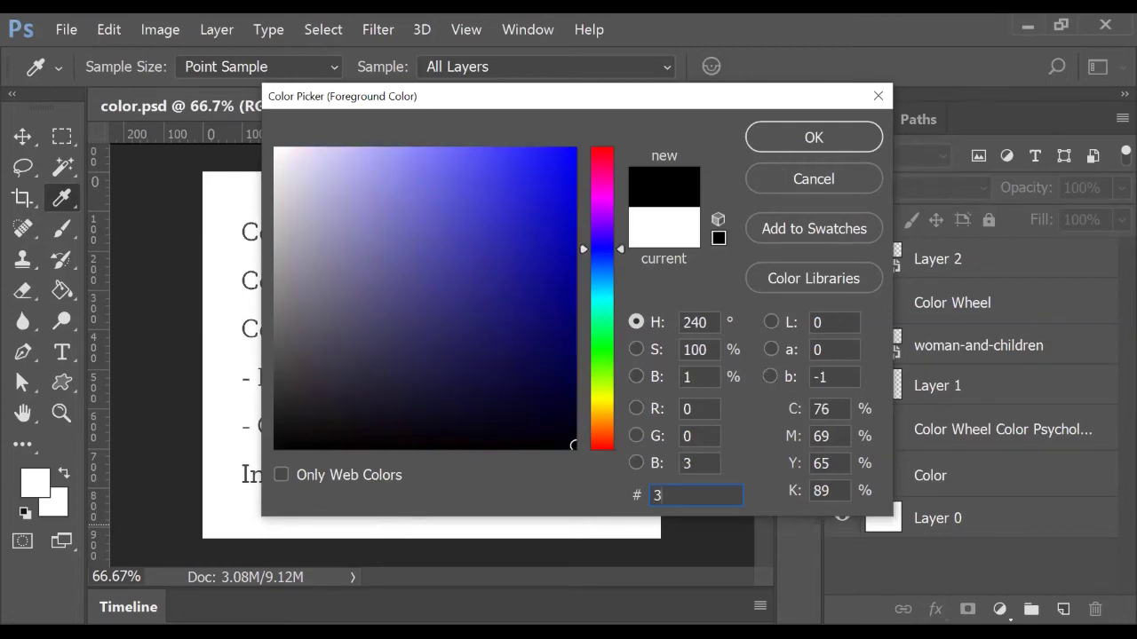
type("7")
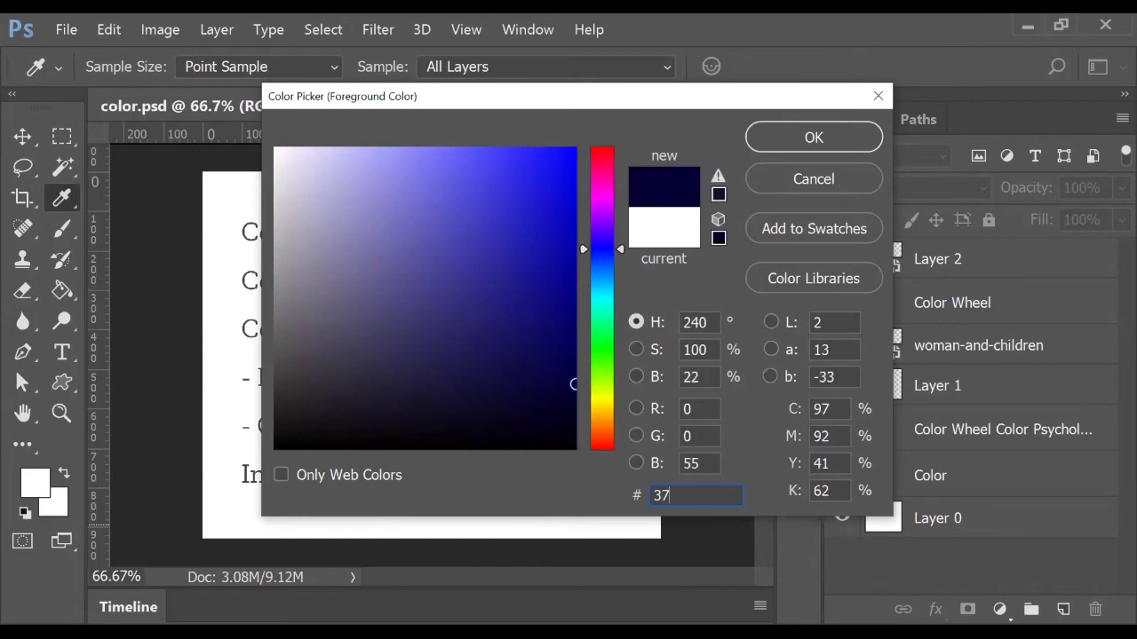
type("9f")
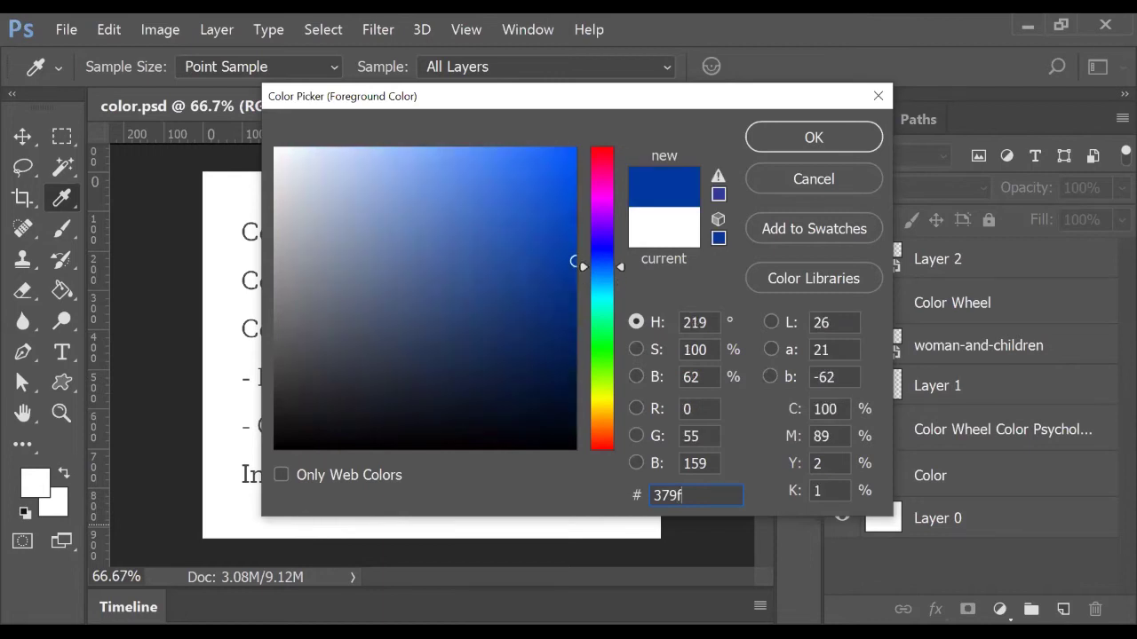
type("8")
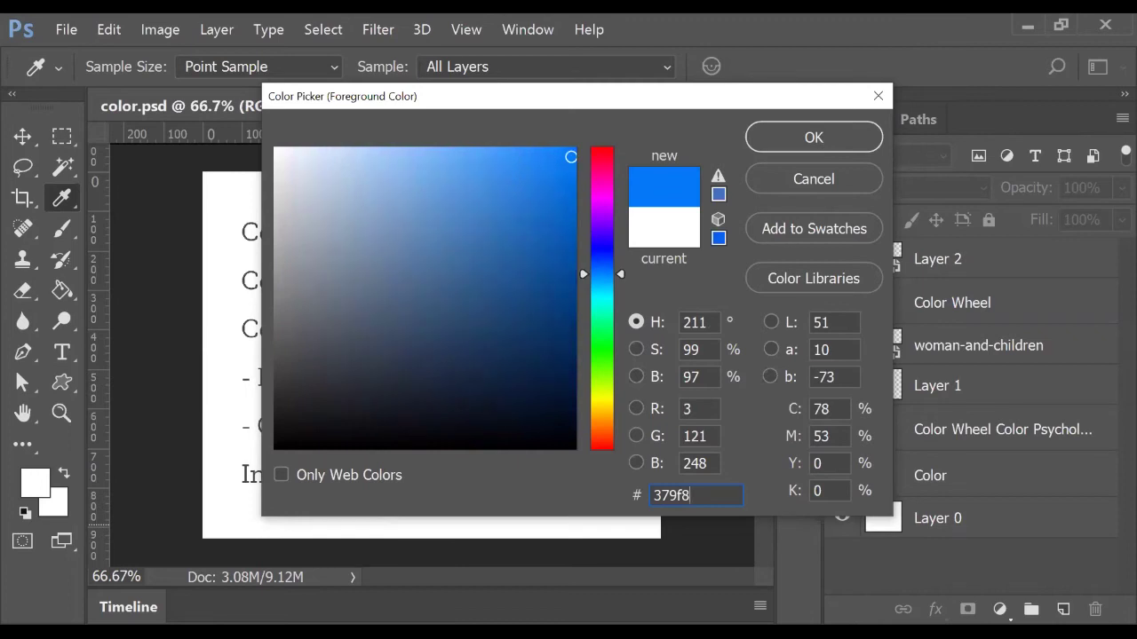
type("b")
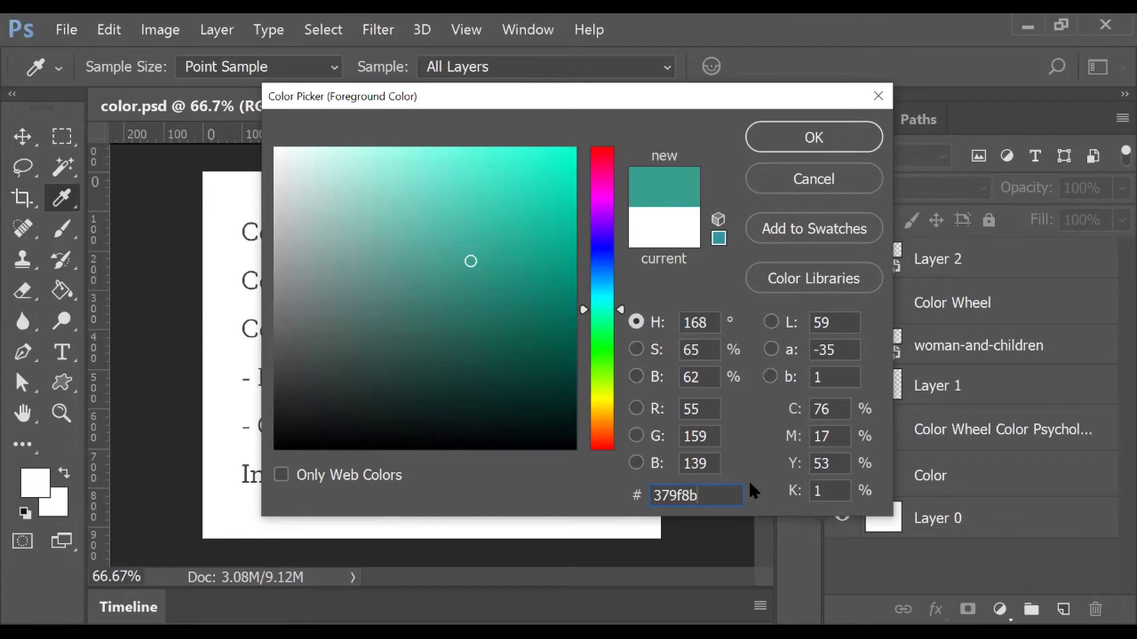
left_click(704, 413)
left_click(710, 463)
left_click(712, 500)
- Cancel the teal so the foreground stays white, then open a new Chrome tab
left_click(816, 182)
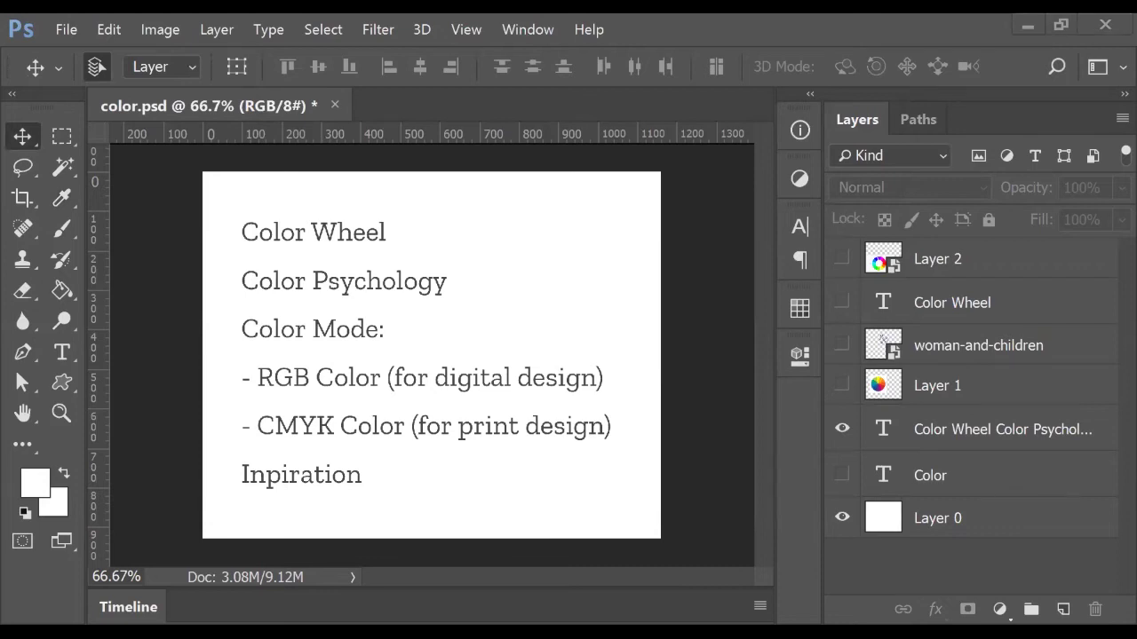
left_click(249, 625)
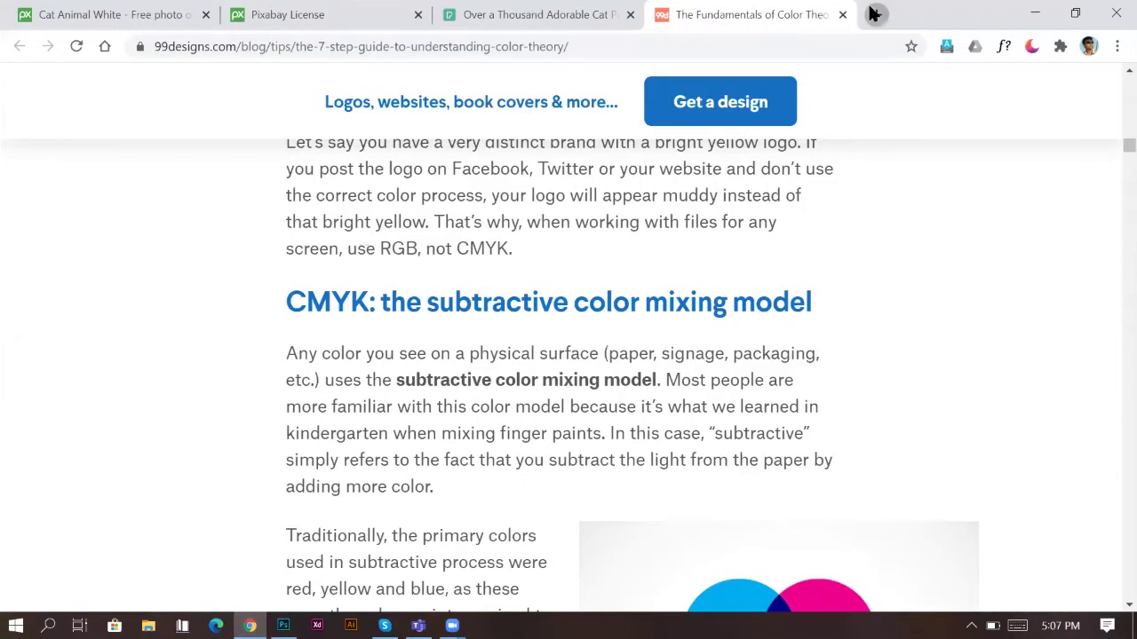
left_click(872, 14)
- Load colorhunt.co from the address bar to show the Color Hunt palette gallery
type("d")
key("BackSpace")
type("colo")
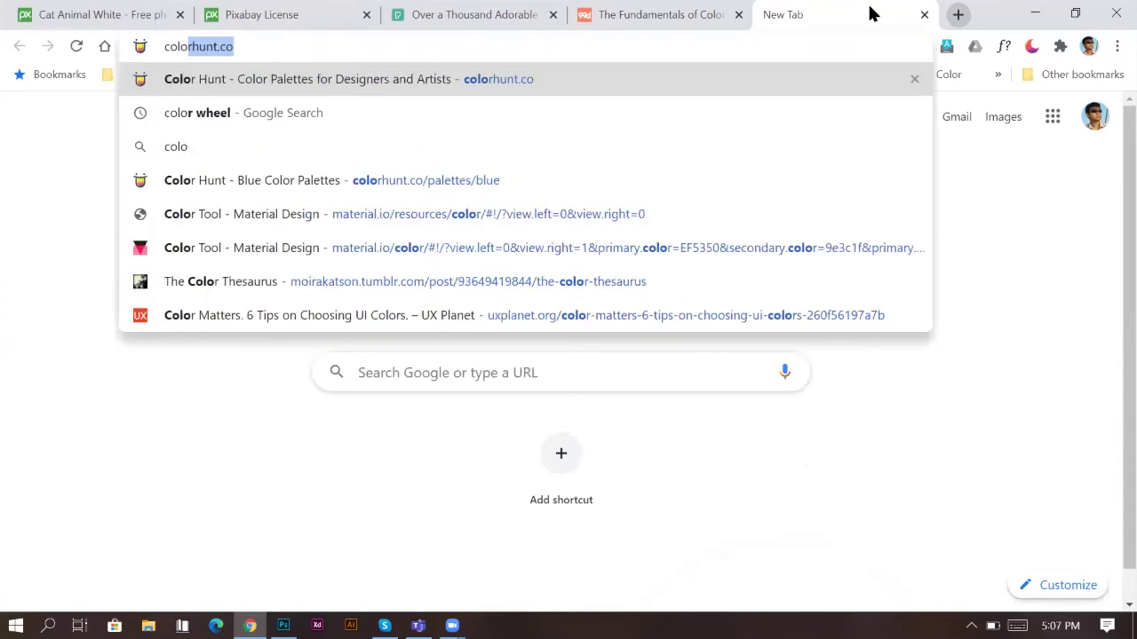
key("Return")
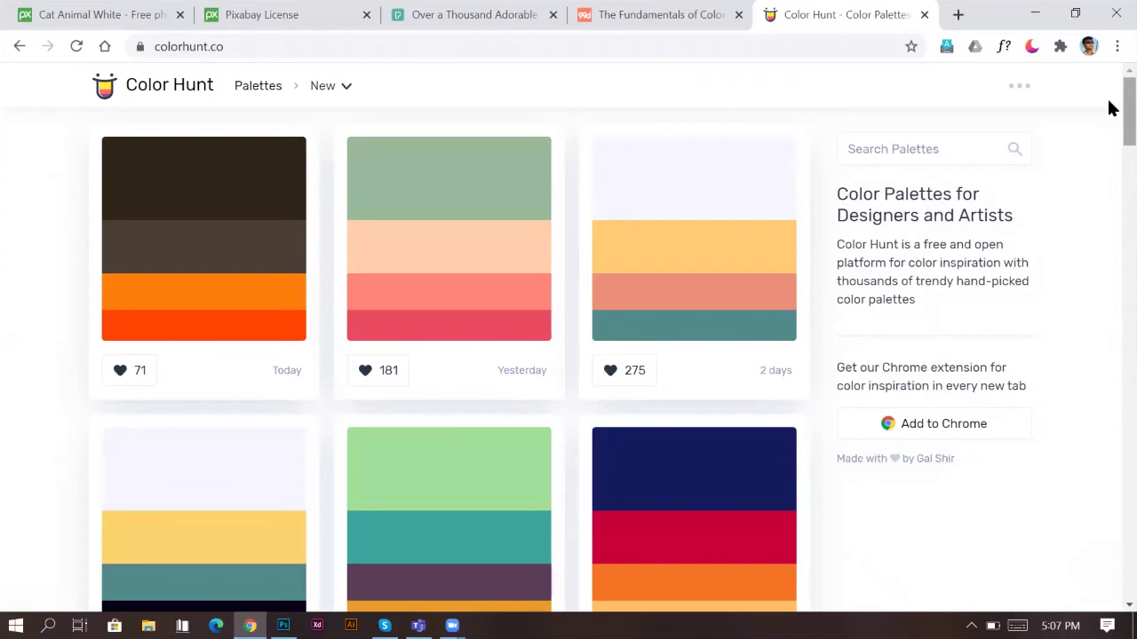
- In a new tab, search Google for 'color hex'
left_click(958, 11)
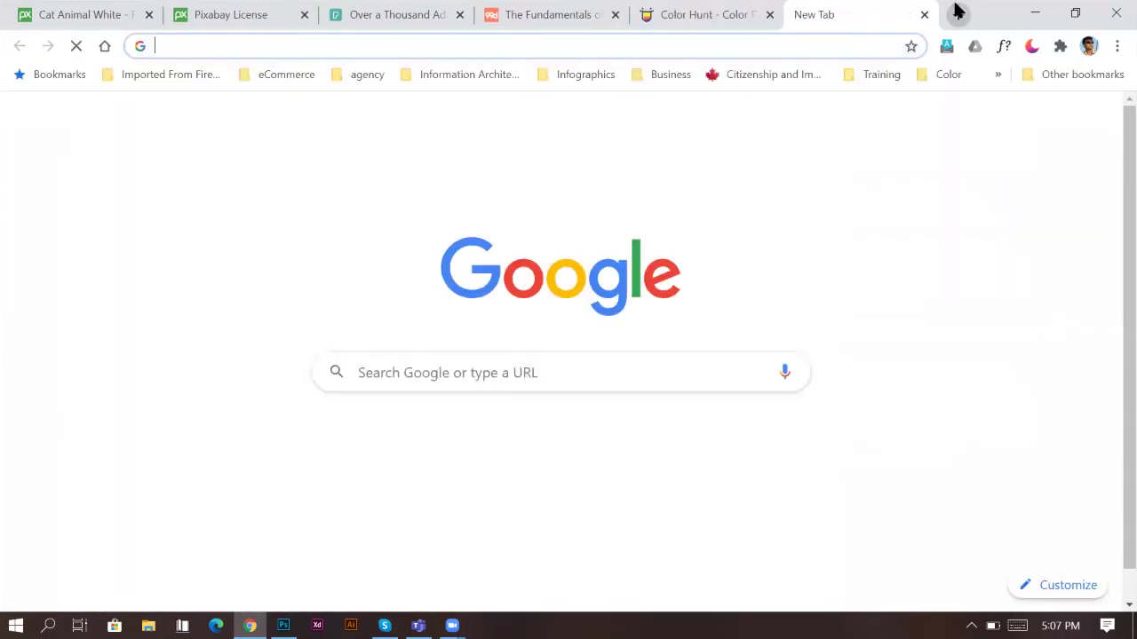
type("color")
key("BackSpace")
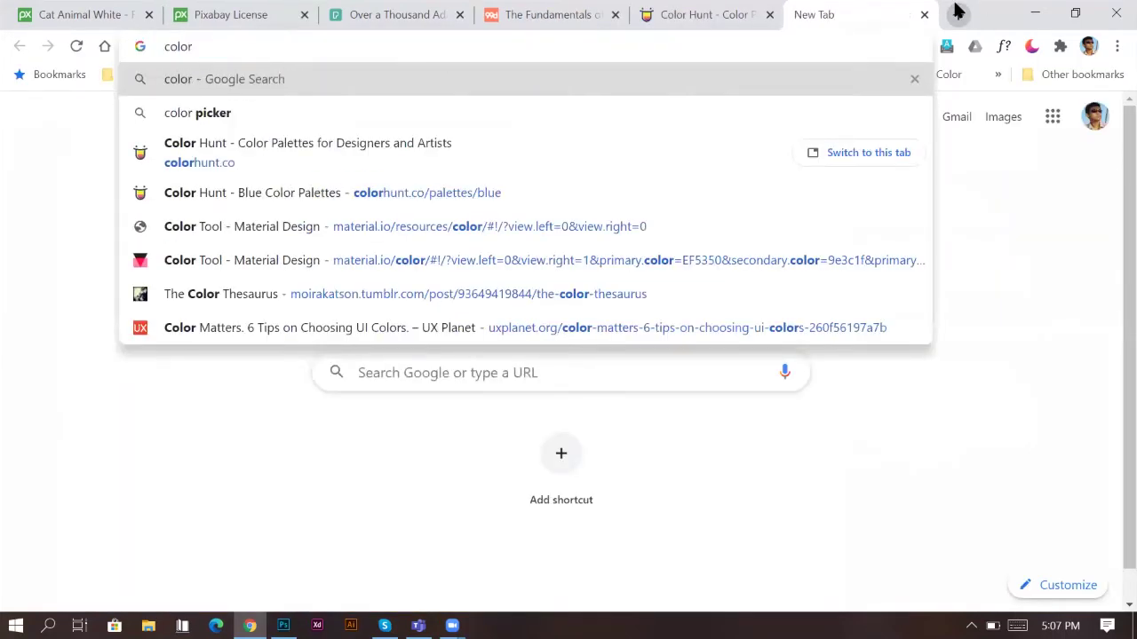
type("hex")
key("Return")
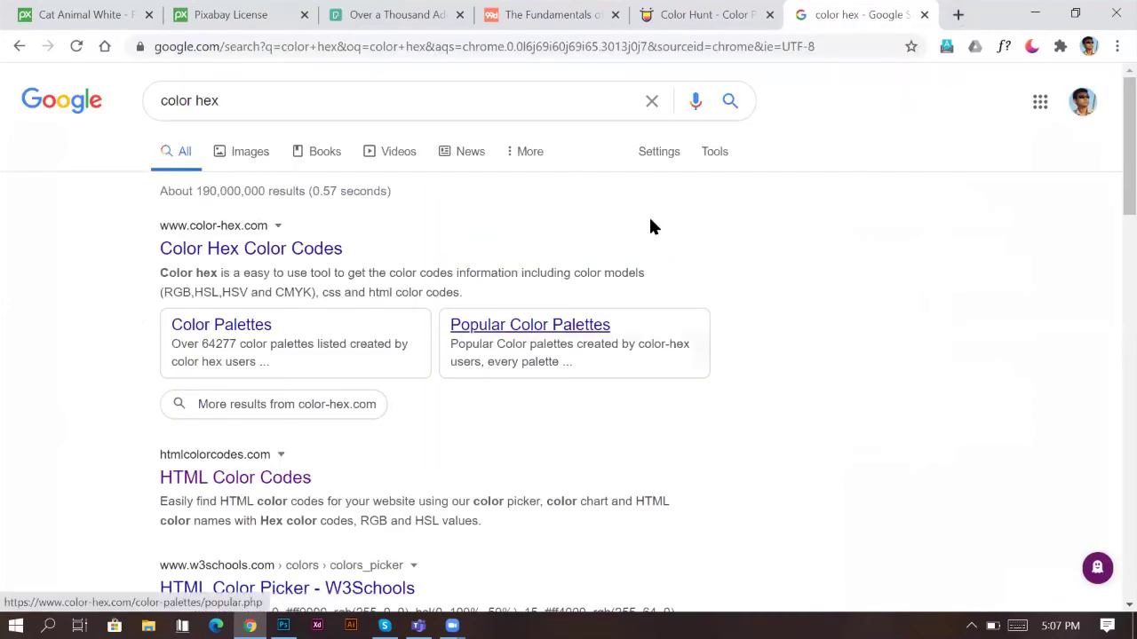
- Open the Color Hex Color Codes site, dismiss its cookie notice, and return to Color Hunt
left_click(326, 255)
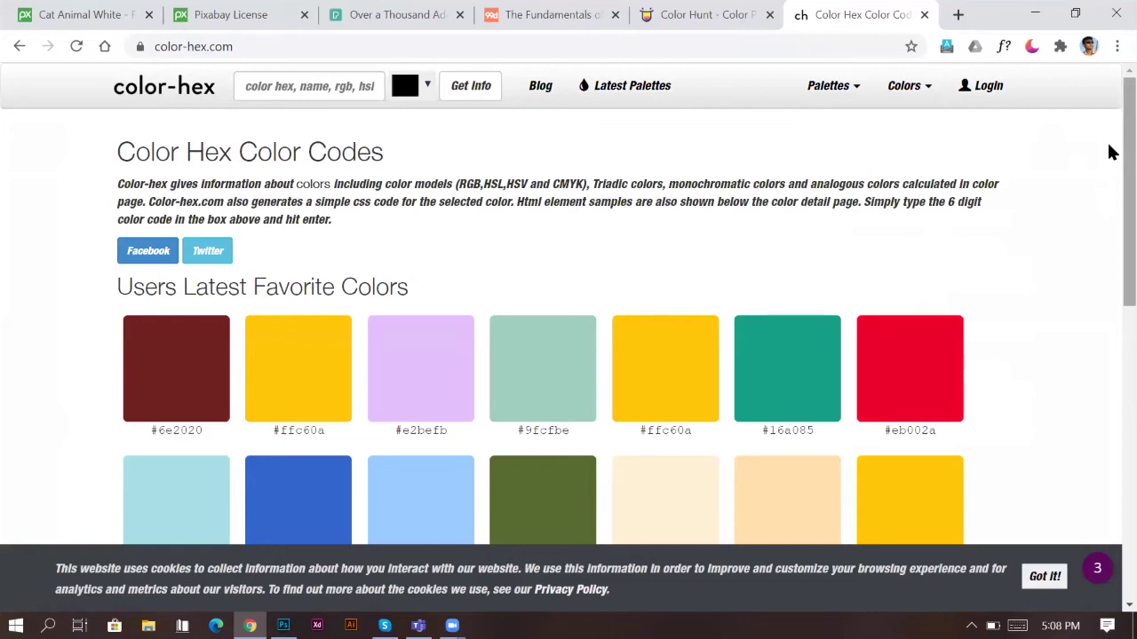
left_click(1044, 578)
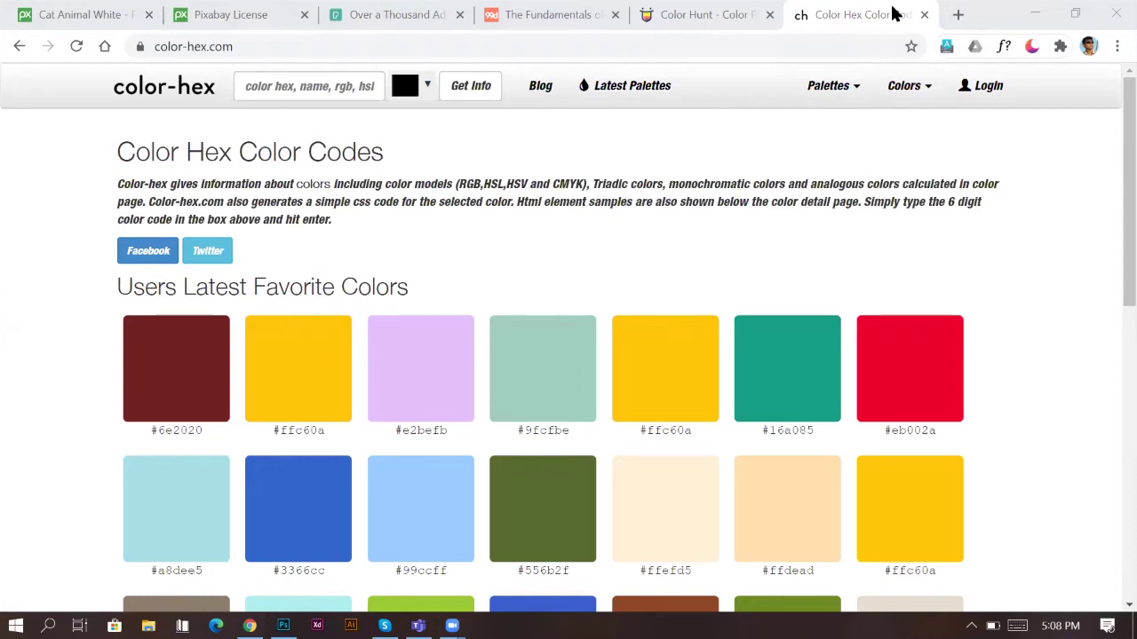
left_click(728, 8)
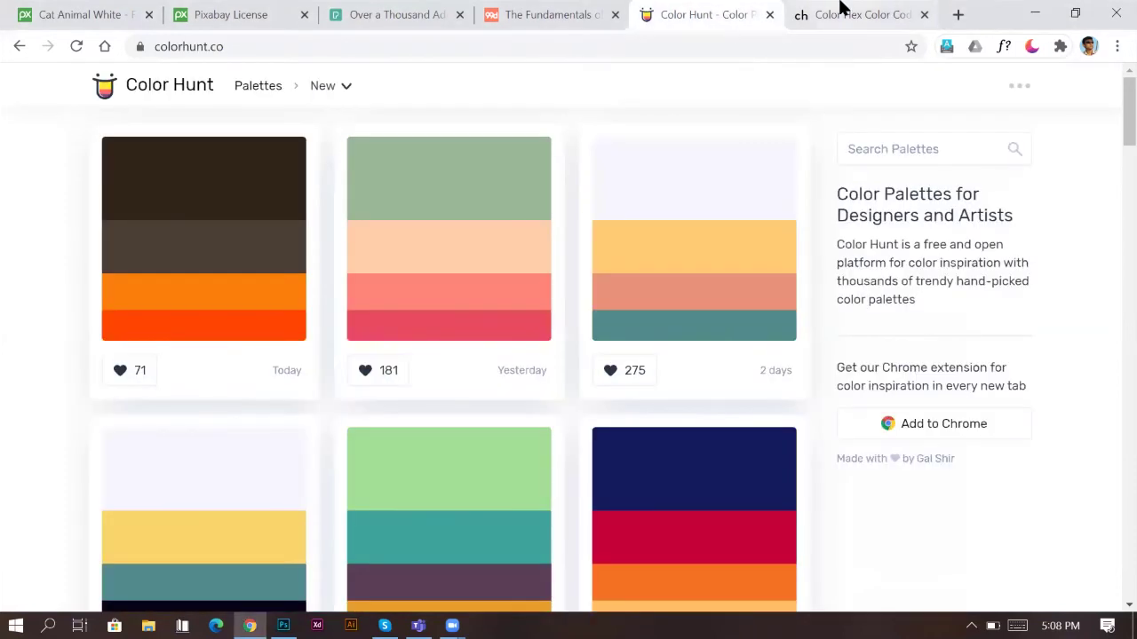
- Review the Color Hunt gallery of four-colour palettes
left_click(840, 8)
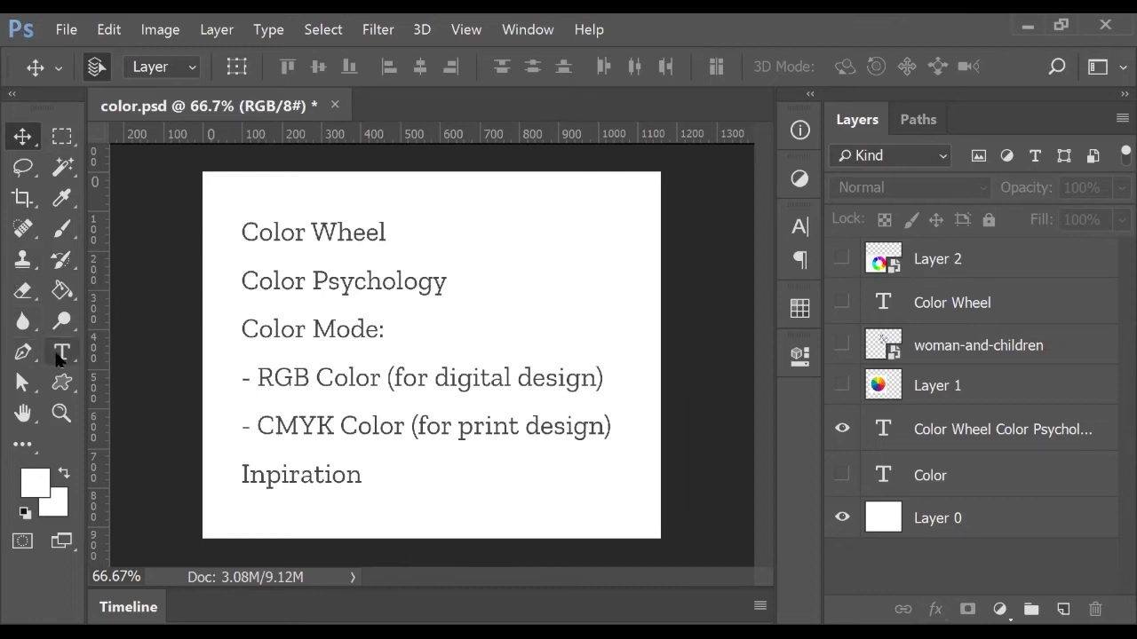
- Correct 'Inpiration' to 'Inspiration' on the slide's last line, then minimise Photoshop
left_click(56, 357)
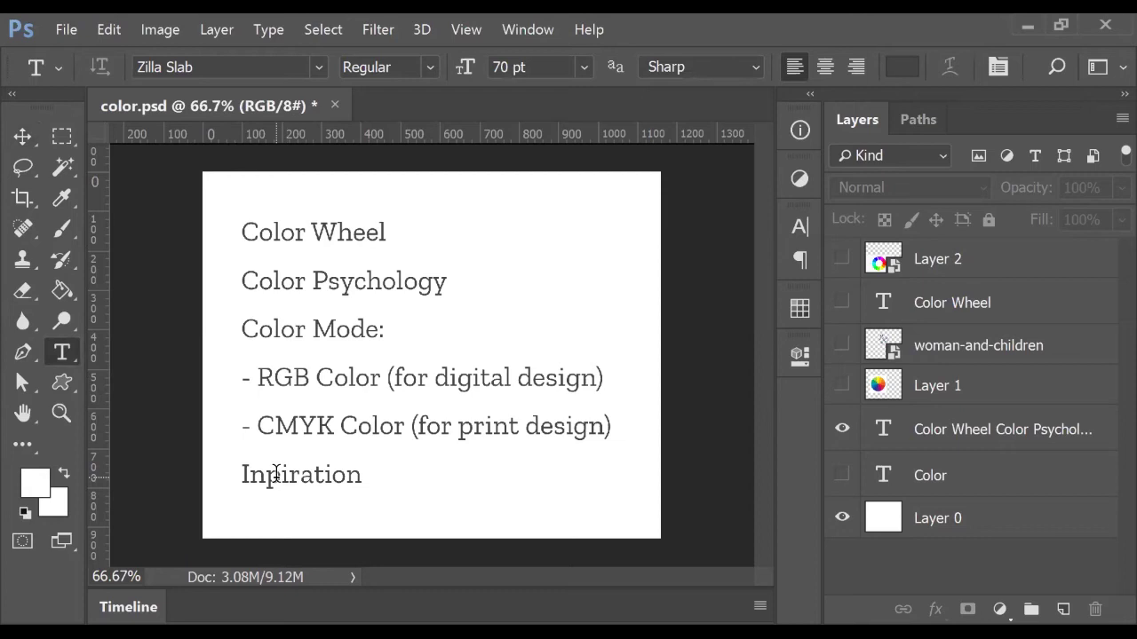
left_click(267, 476)
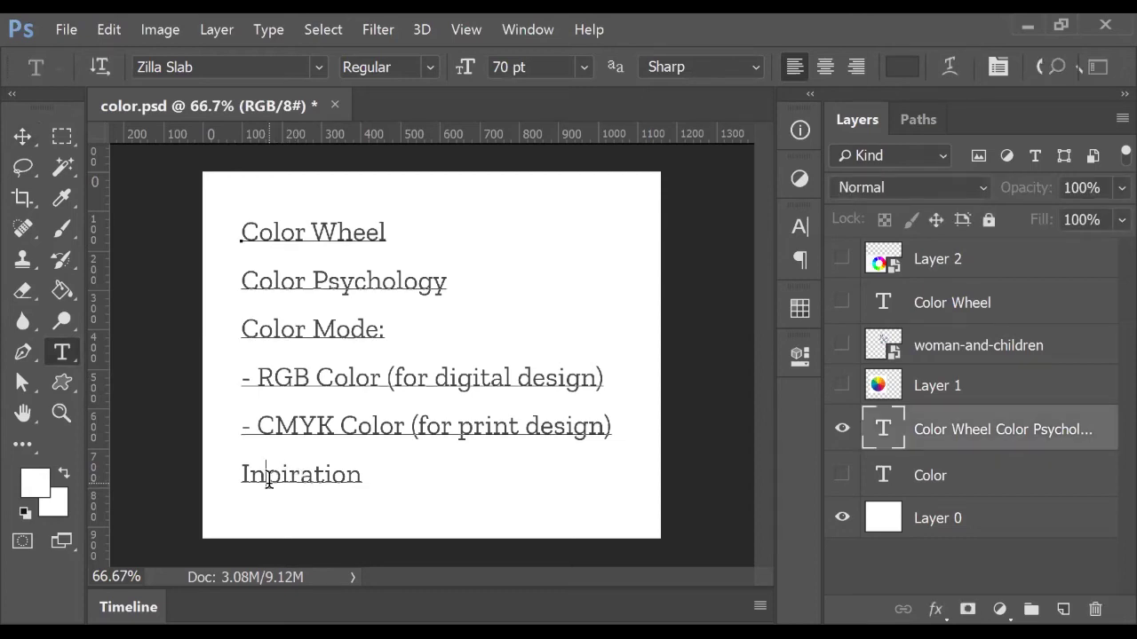
type("s")
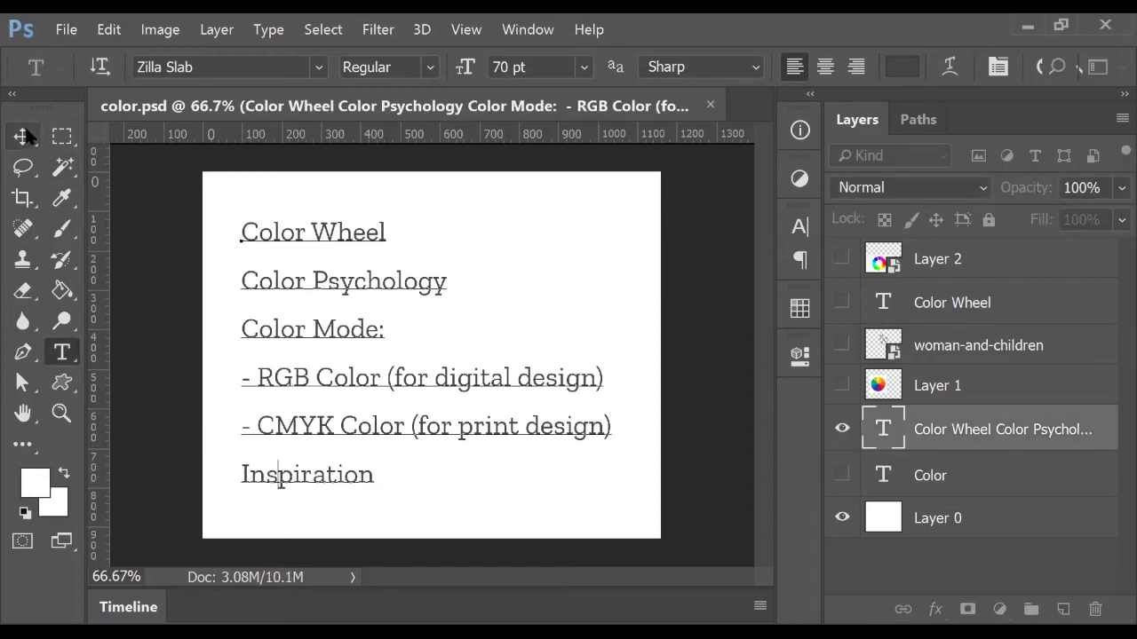
left_click(25, 135)
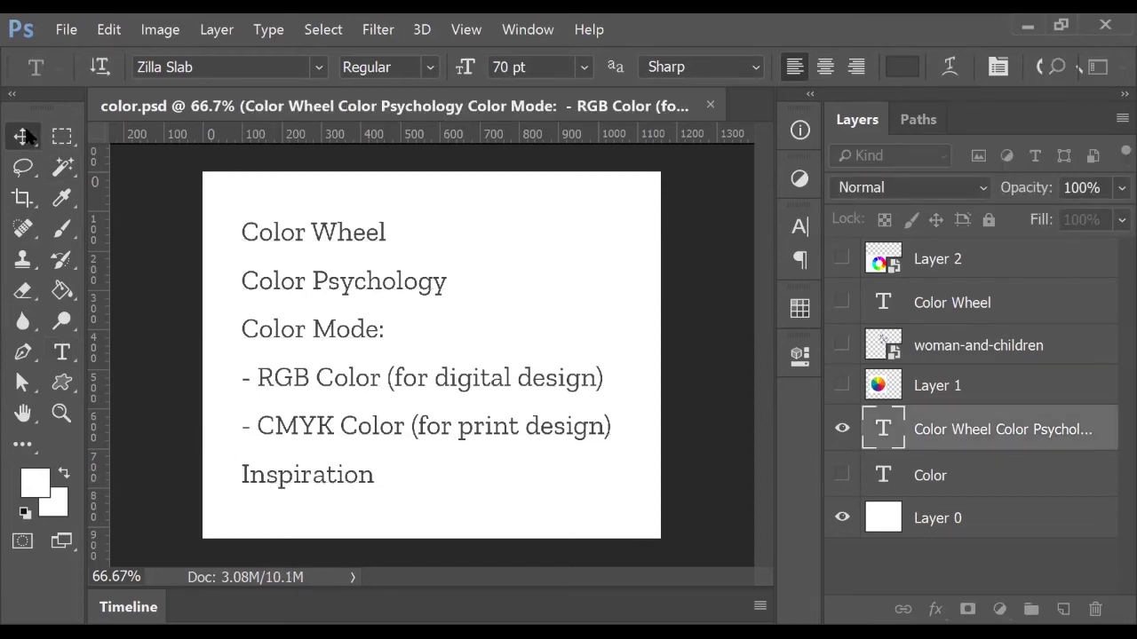
left_click(944, 569)
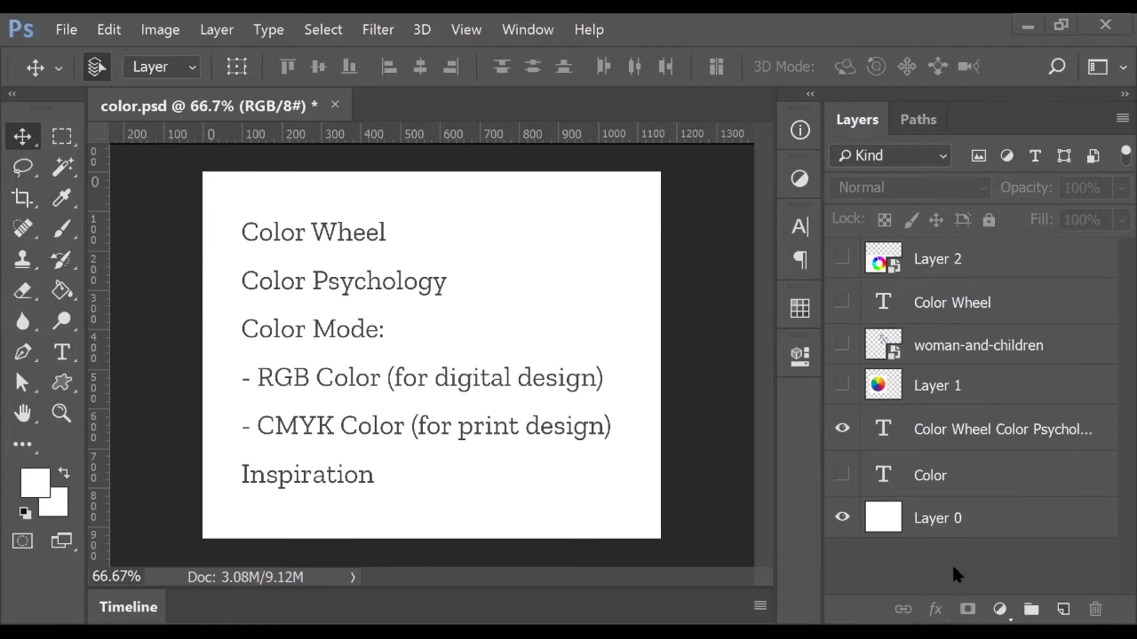
left_click(1032, 25)
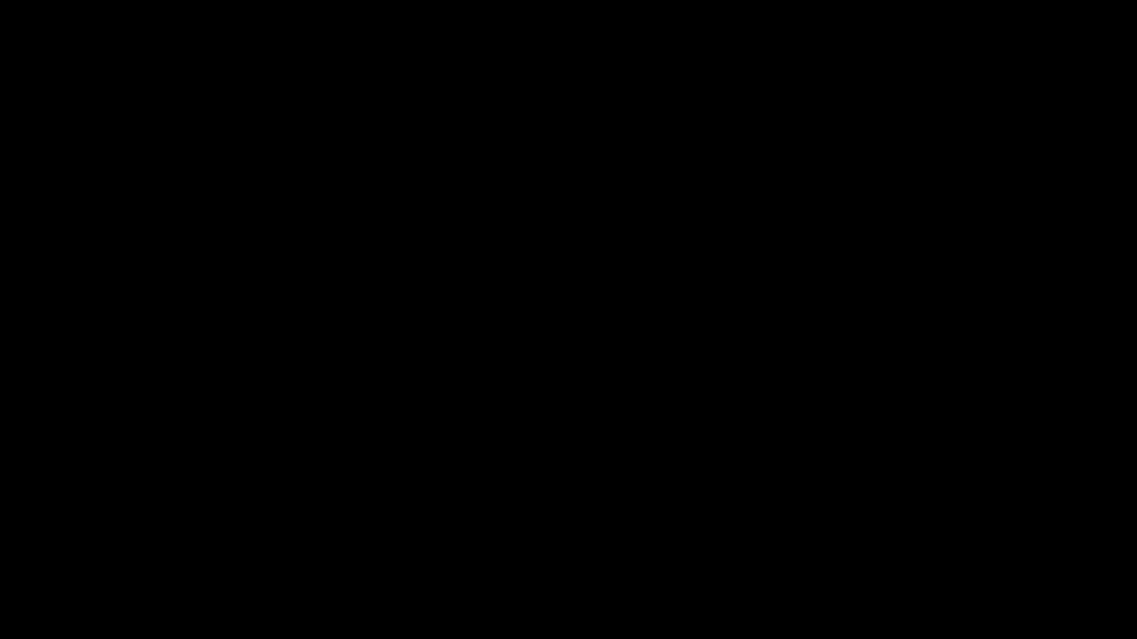
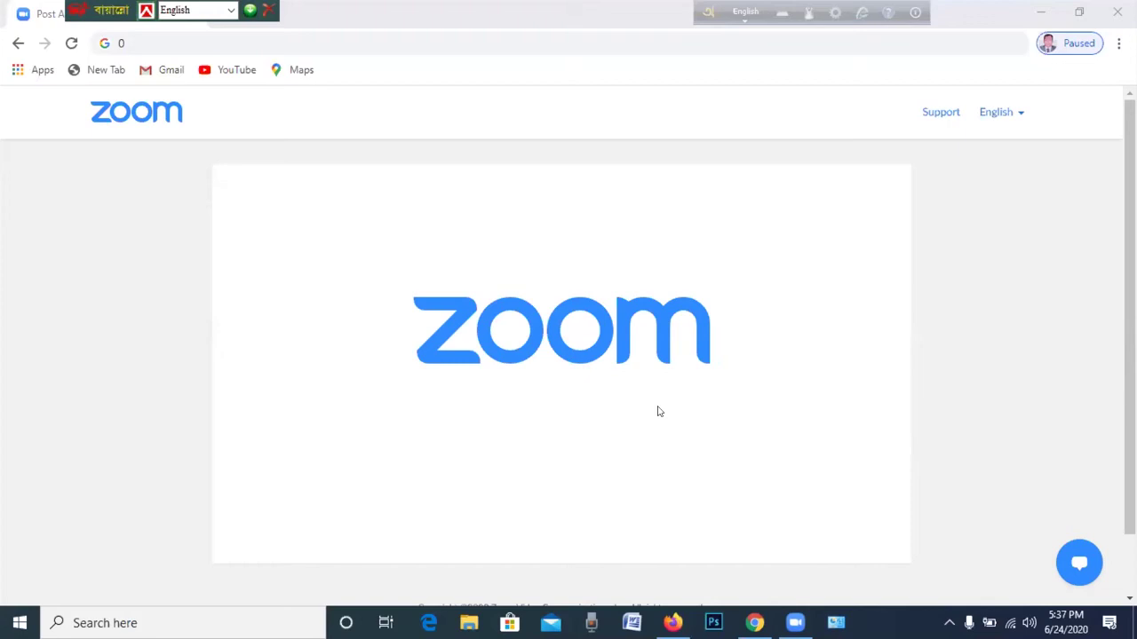
- Delete the leftover '0' from Chrome's address bar on the Zoom page
mouse_move(754, 623)
left_click(168, 46)
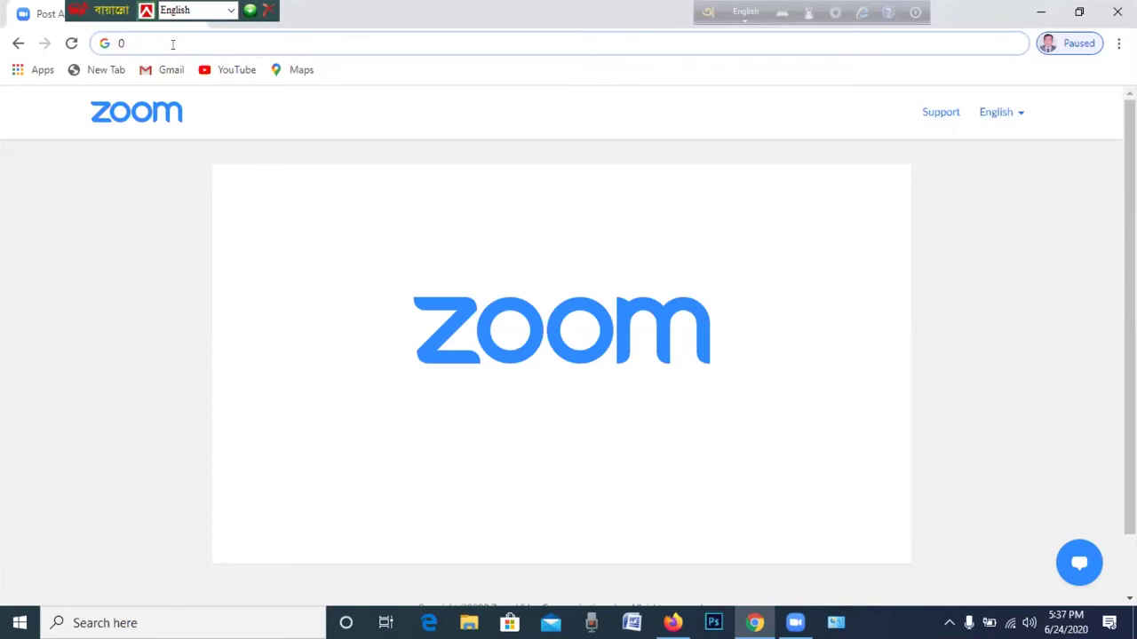
key("BackSpace")
- Load freelancer.com and go to its Sign Up page
type("free")
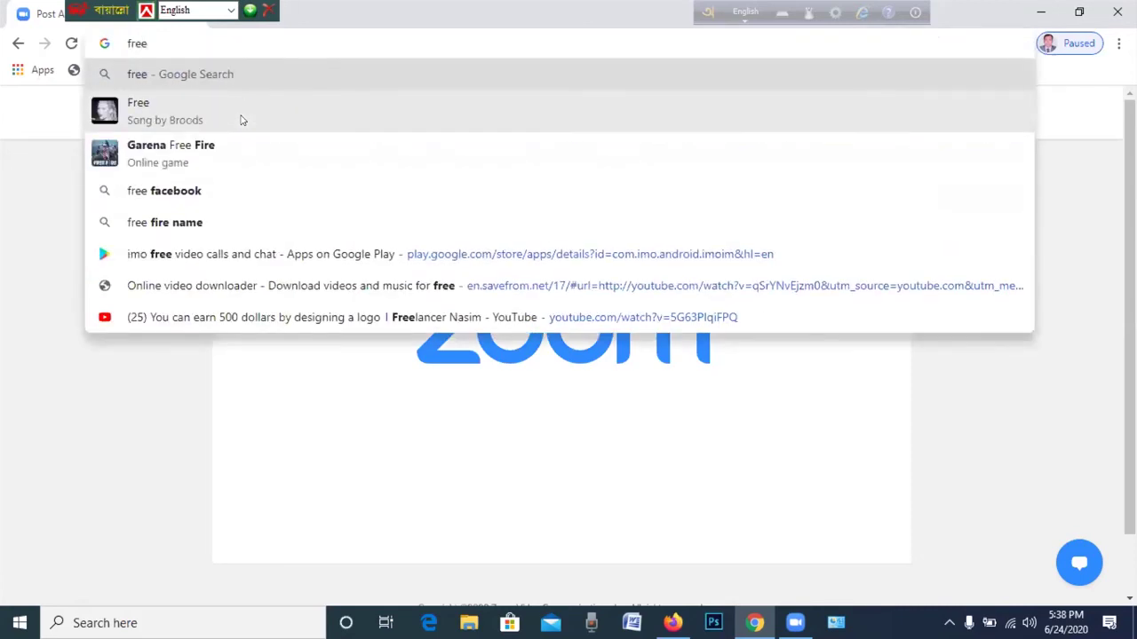
type("lancer")
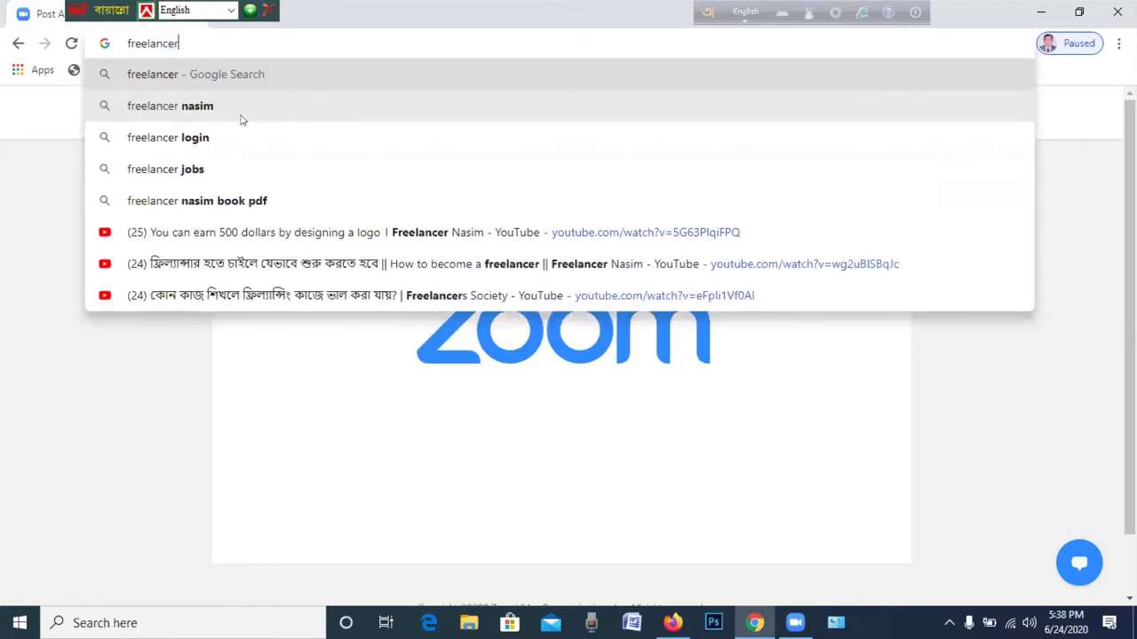
type(".com")
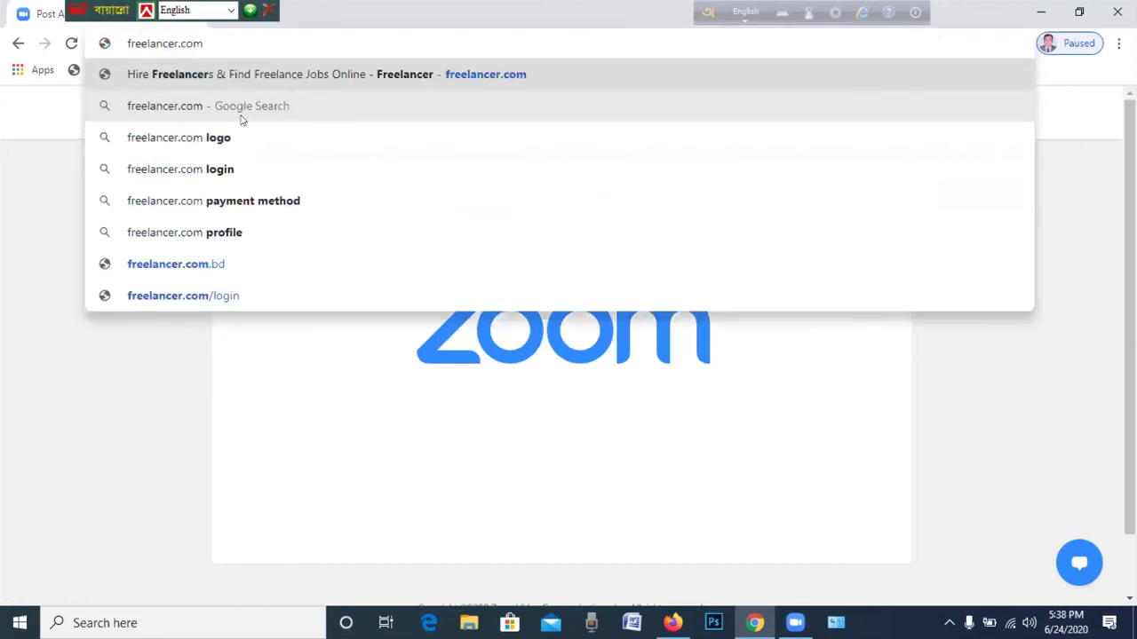
key("Return")
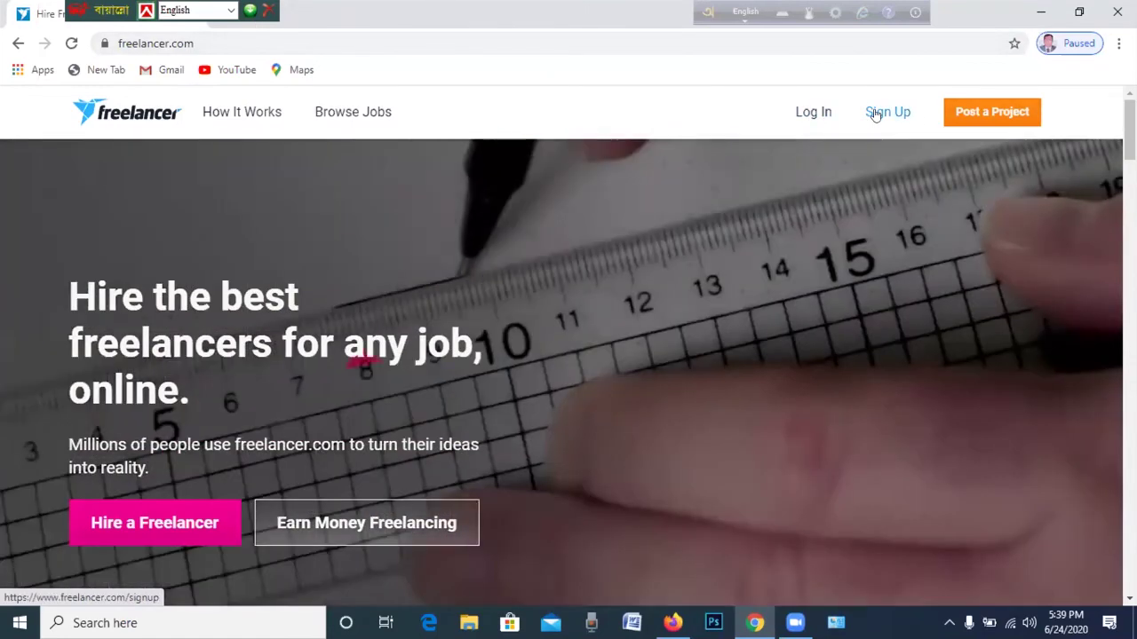
left_click(874, 114)
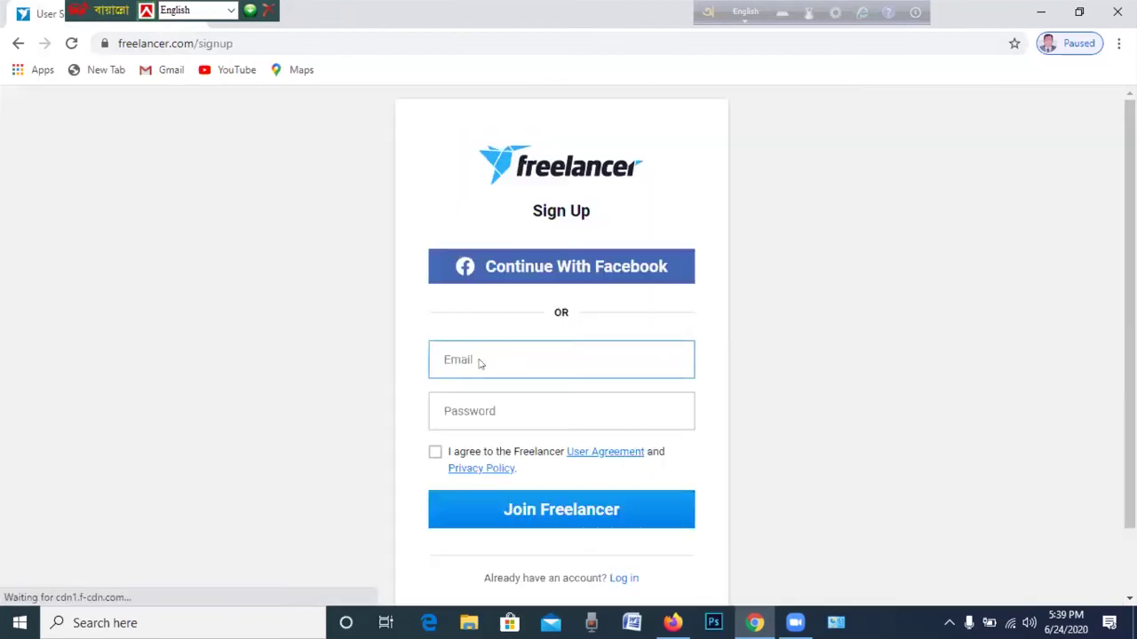
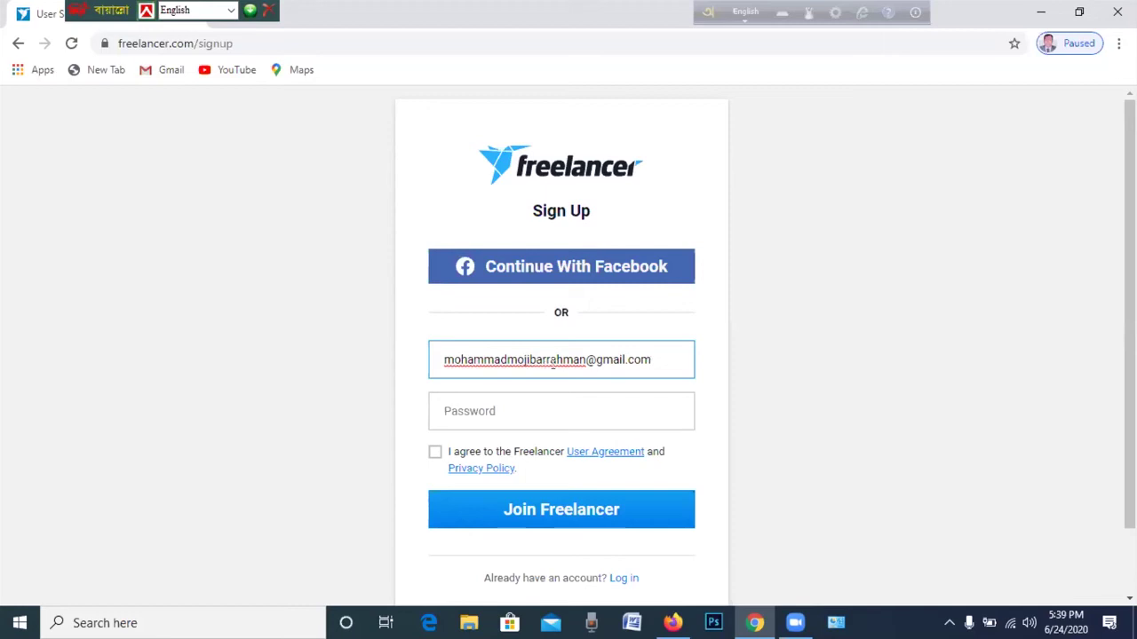
- Enter a password, accept the User Agreement and Privacy Policy, and submit Join Freelancer
left_click(499, 405)
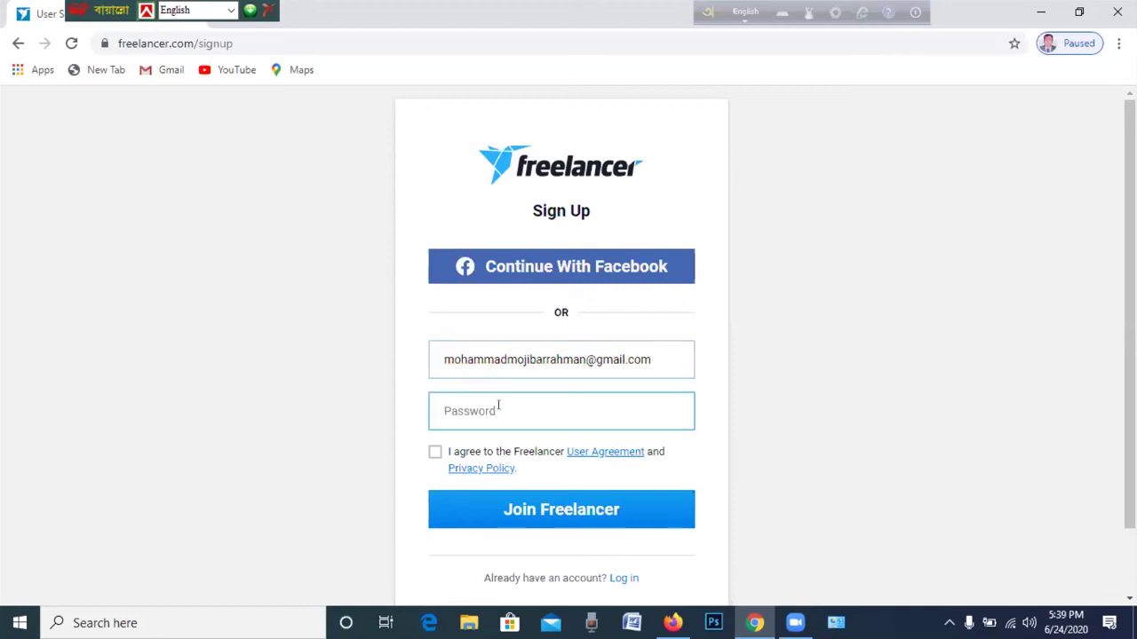
type("***")
key("BackSpace")
key("BackSpace")
key("BackSpace")
type("*****")
type("****")
left_click(435, 452)
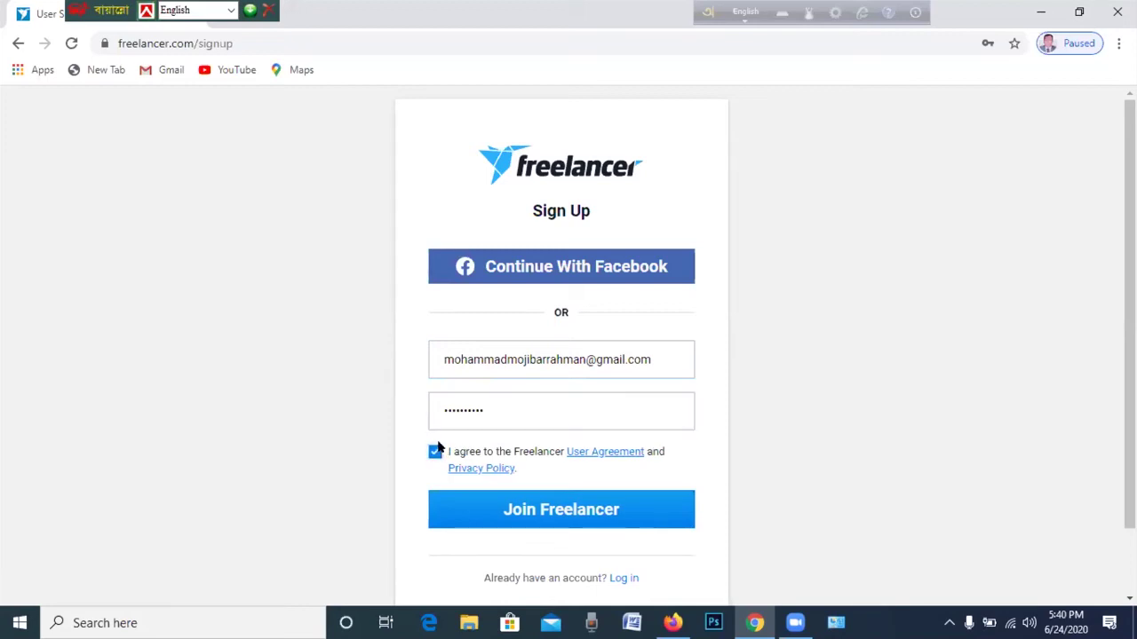
left_click(549, 505)
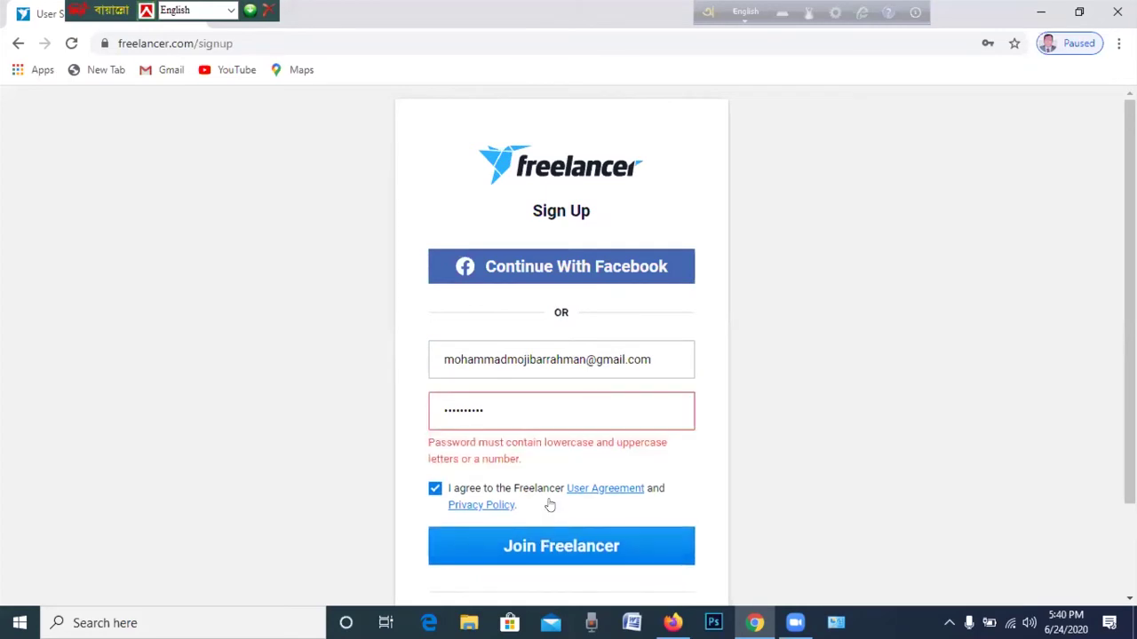
- Clear the rejected password and enter a new numeric password to finish sign-up
left_click(492, 401)
key("BackSpace")
key("BackSpace")
key("BackSpace")
key("BackSpace")
key("BackSpace")
key("BackSpace")
key("BackSpace")
key("BackSpace")
key("BackSpace")
key("BackSpace")
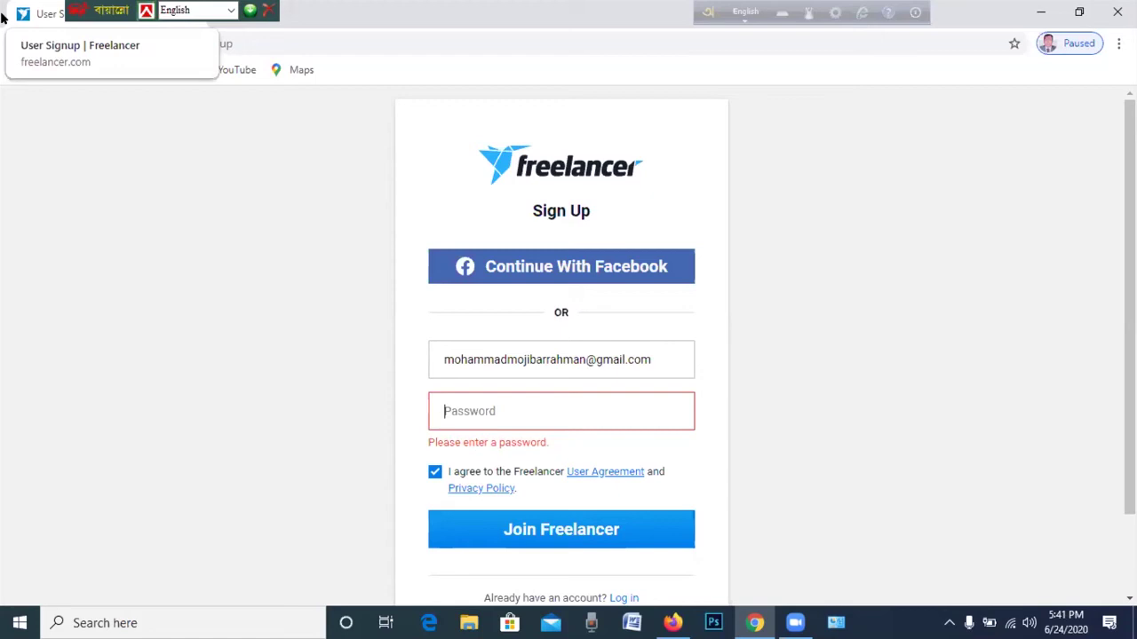
key("shift+F10")
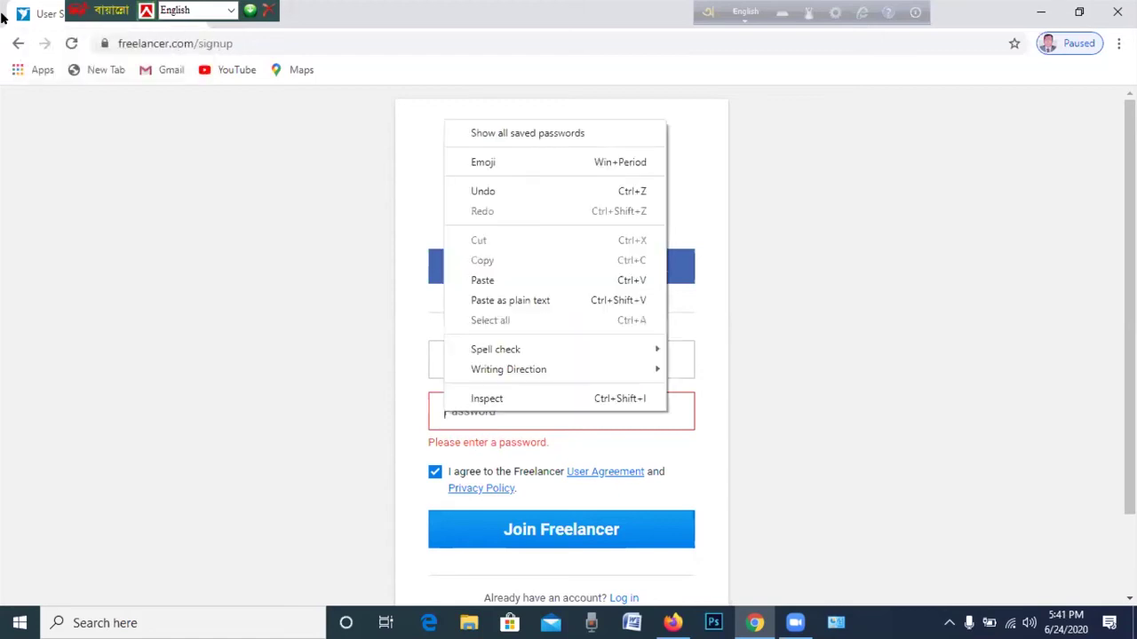
left_click(855, 325)
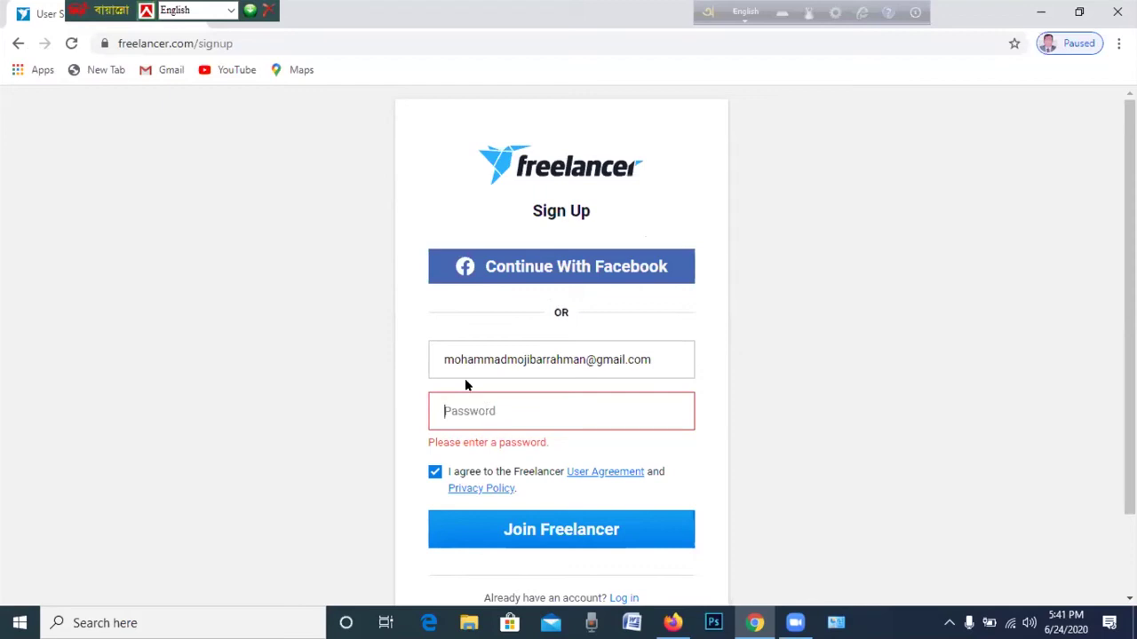
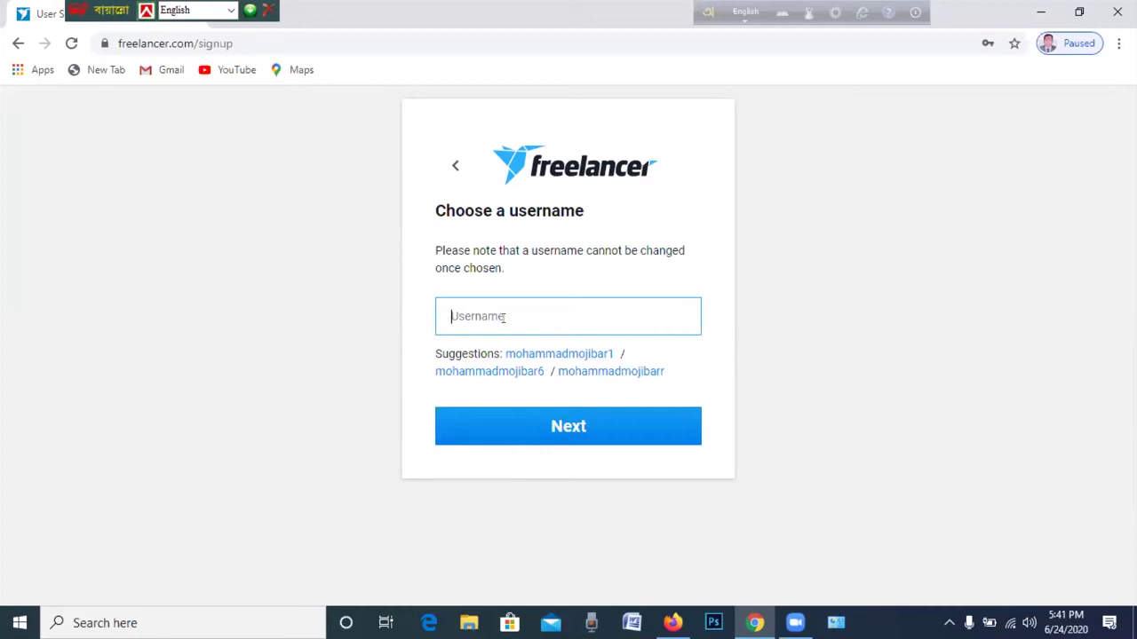
- Enter a chosen username and confirm it with Next
type("mojibar1976")
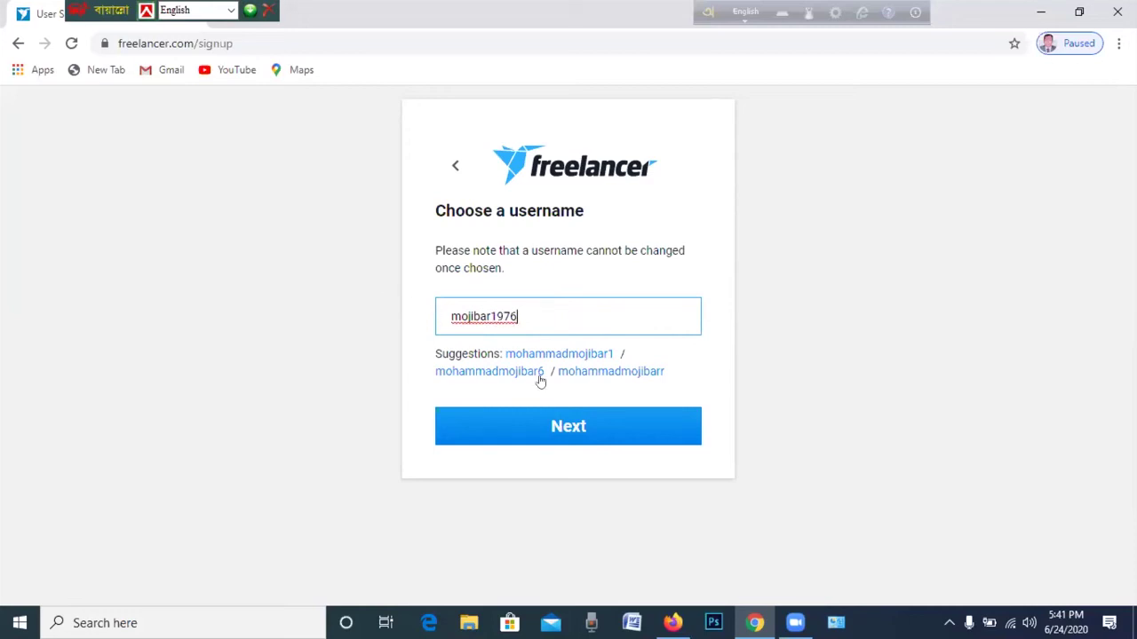
left_click(551, 431)
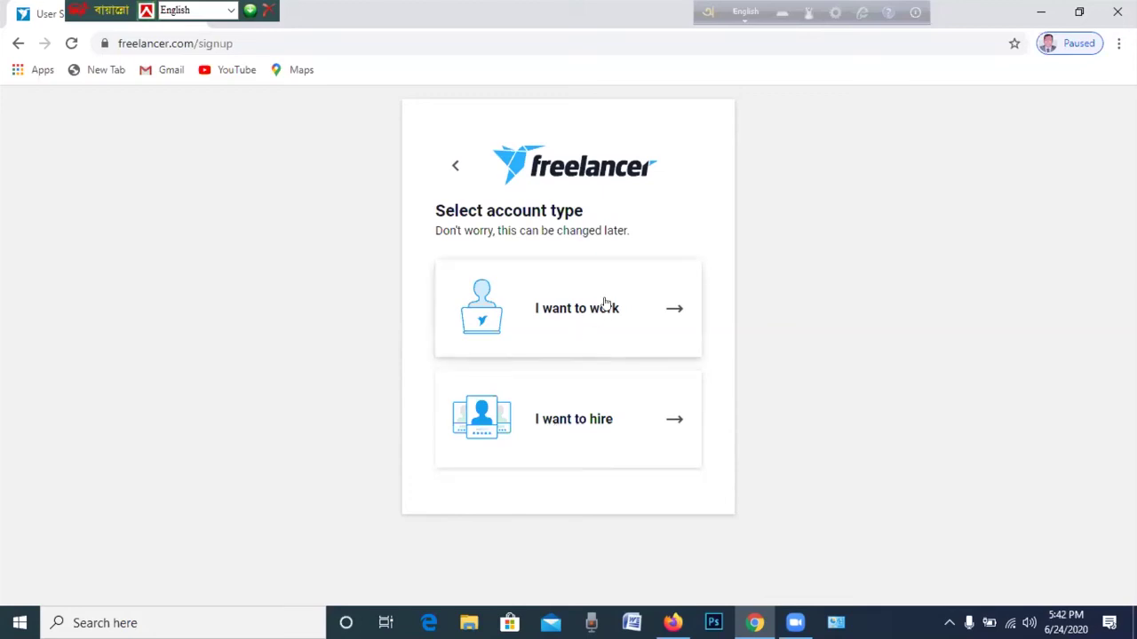
- Choose the 'I want to work' account type and decline Chrome's save-password offer
left_click(591, 312)
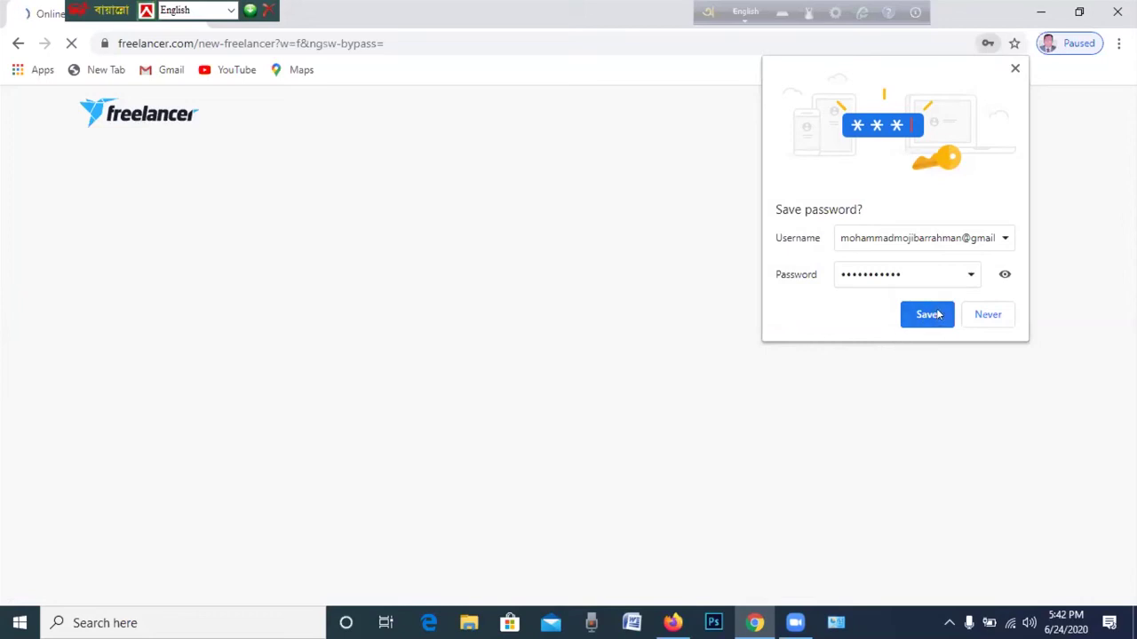
left_click(978, 315)
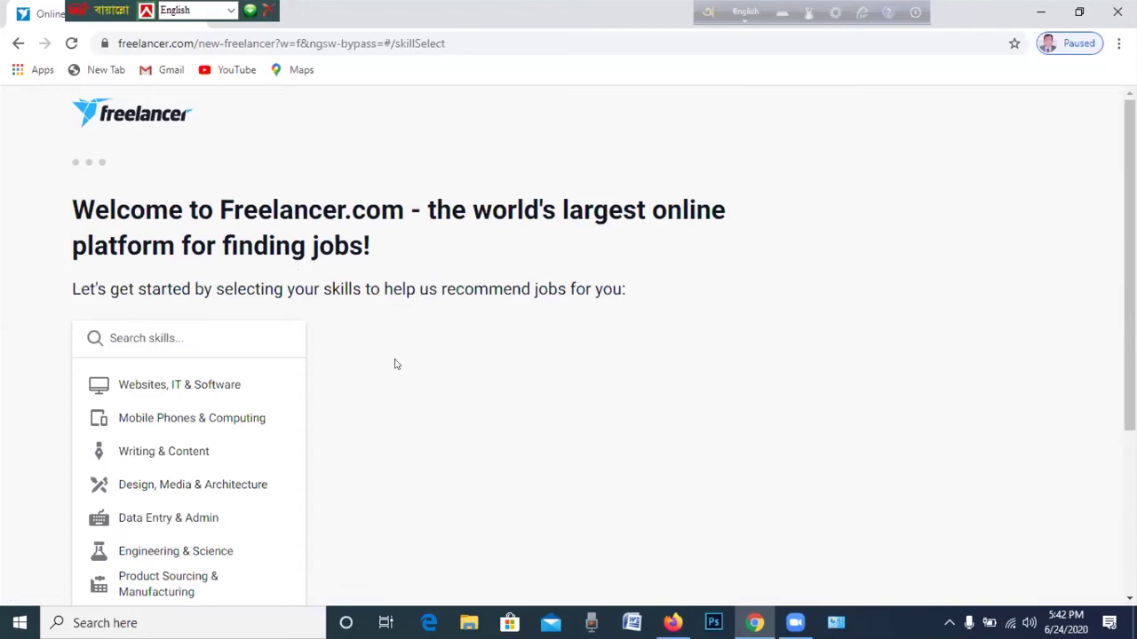
- Browse the skill categories and show the Design, Media & Architecture skills list
scroll(393, 363, "down", 1)
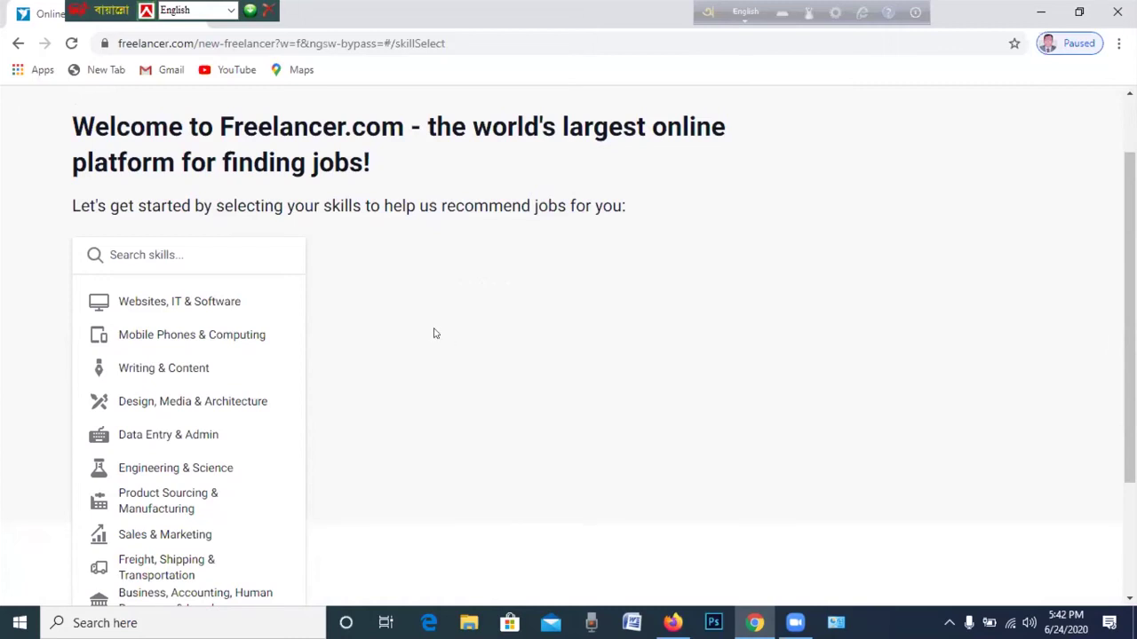
scroll(435, 334, "down", 2)
scroll(428, 337, "up", 1)
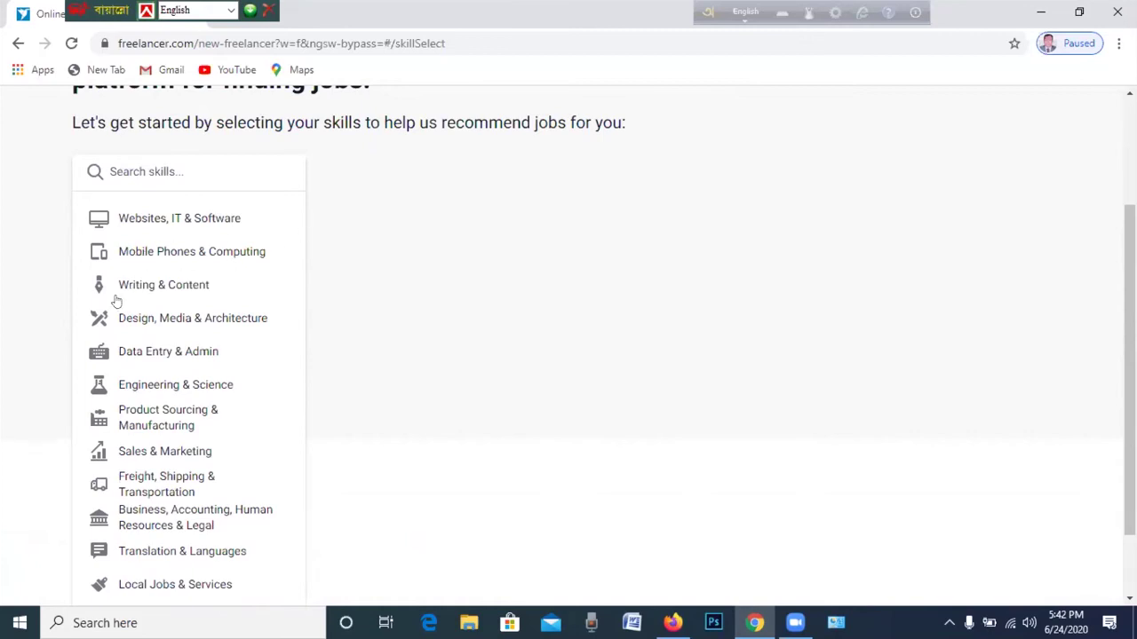
left_click(164, 222)
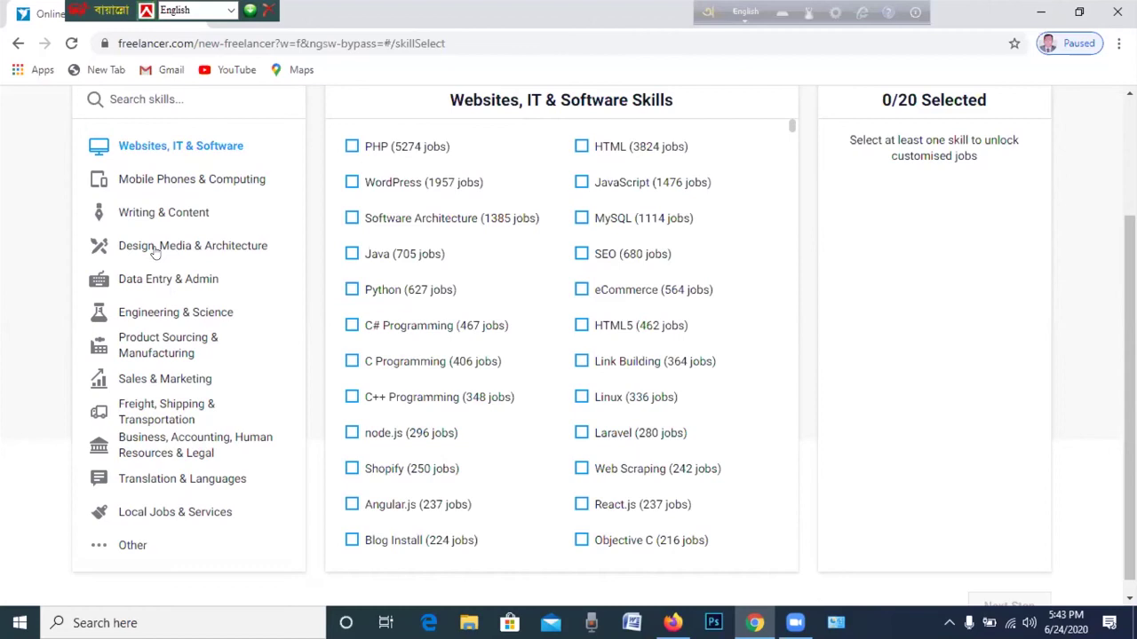
left_click(156, 249)
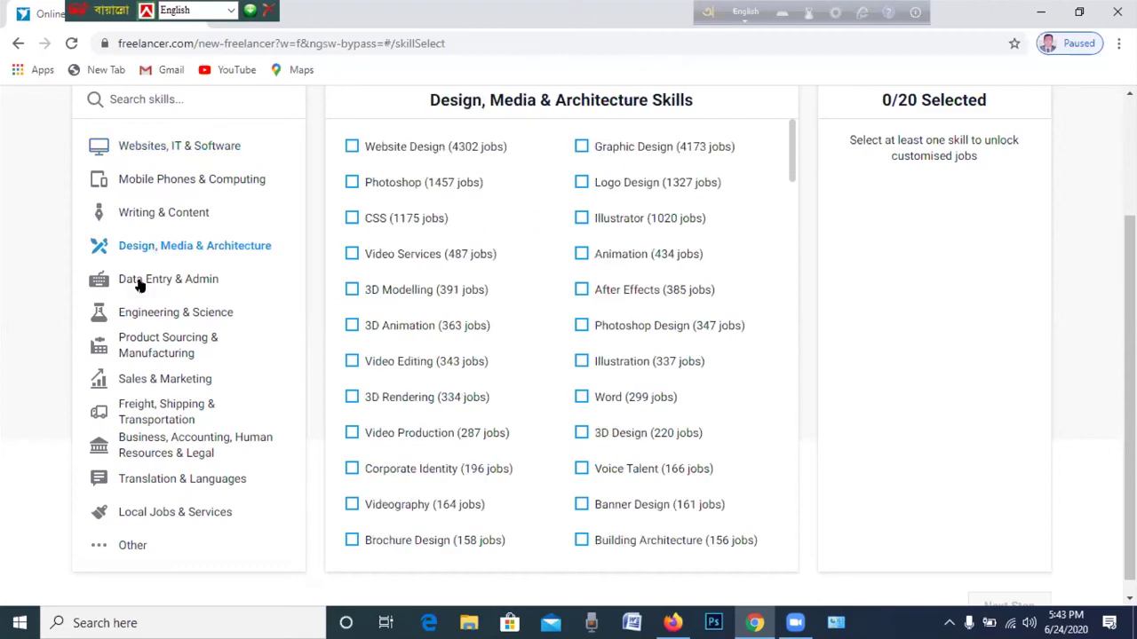
- Show the Data Entry & Admin category in the skill picker sidebar
left_click(139, 284)
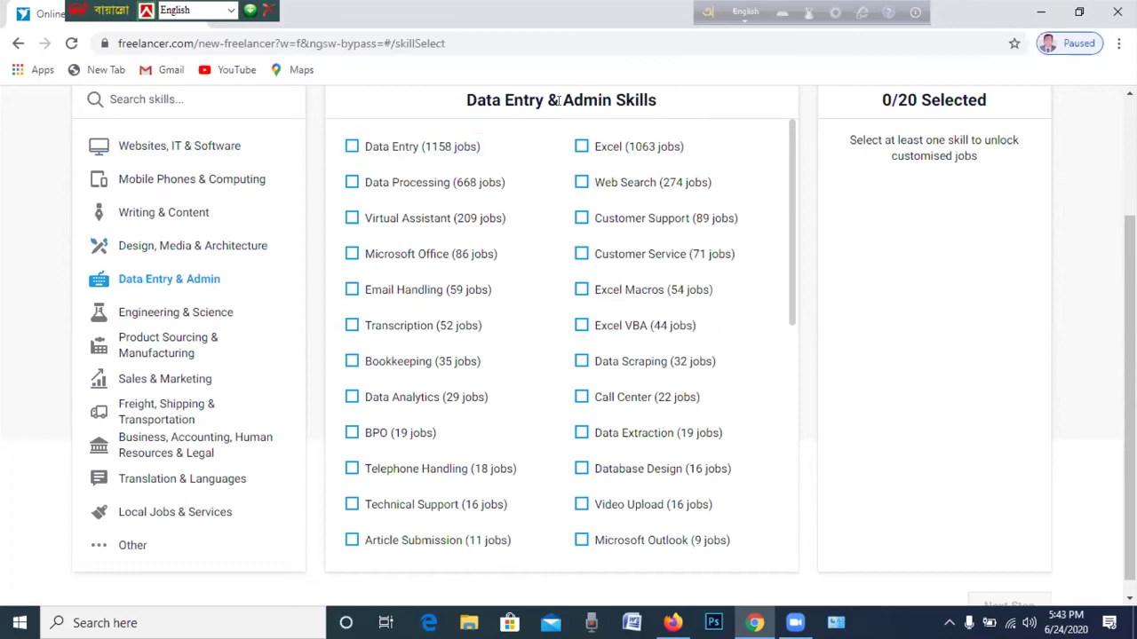
- Tick Excel, Data Entry, Data Processing, Microsoft Office and Excel Macros for 5/20 skills
left_click(580, 148)
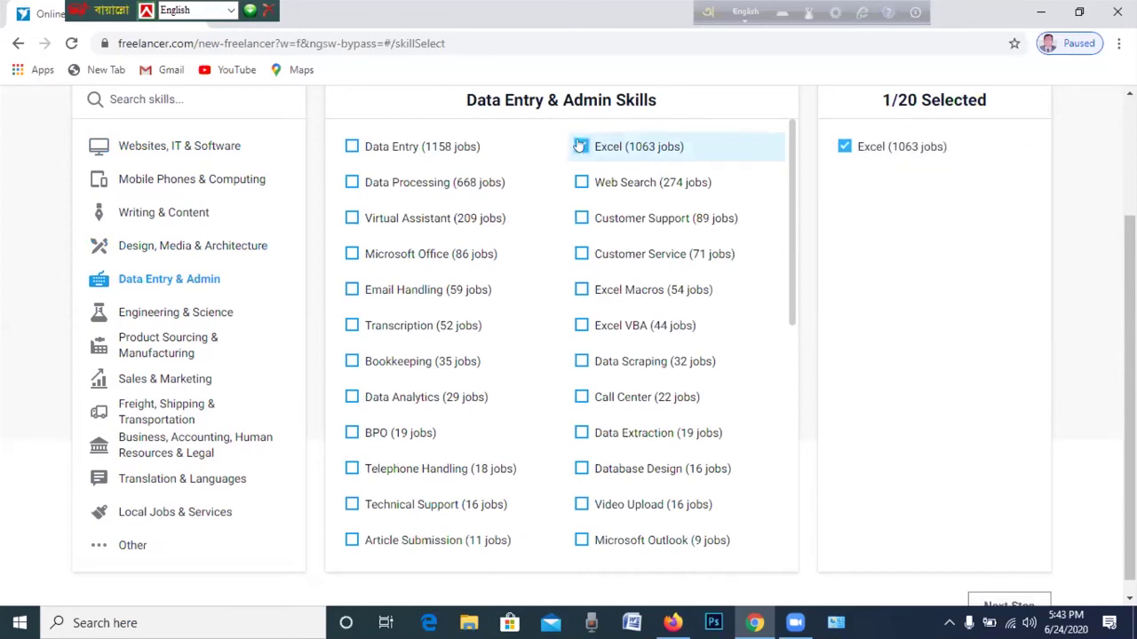
left_click(353, 149)
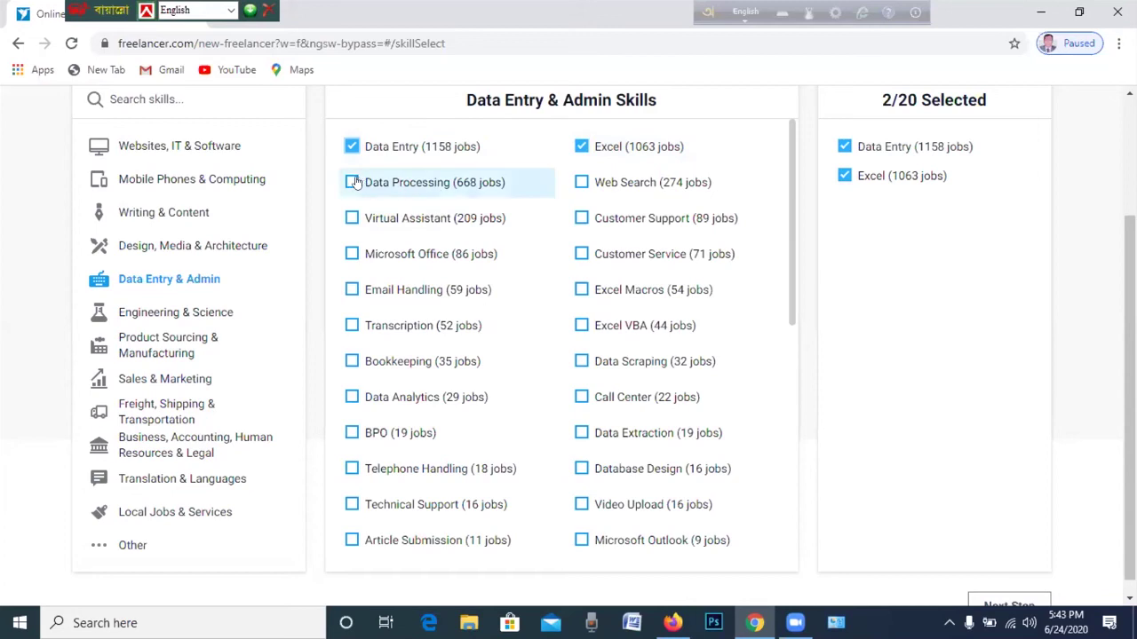
left_click(355, 182)
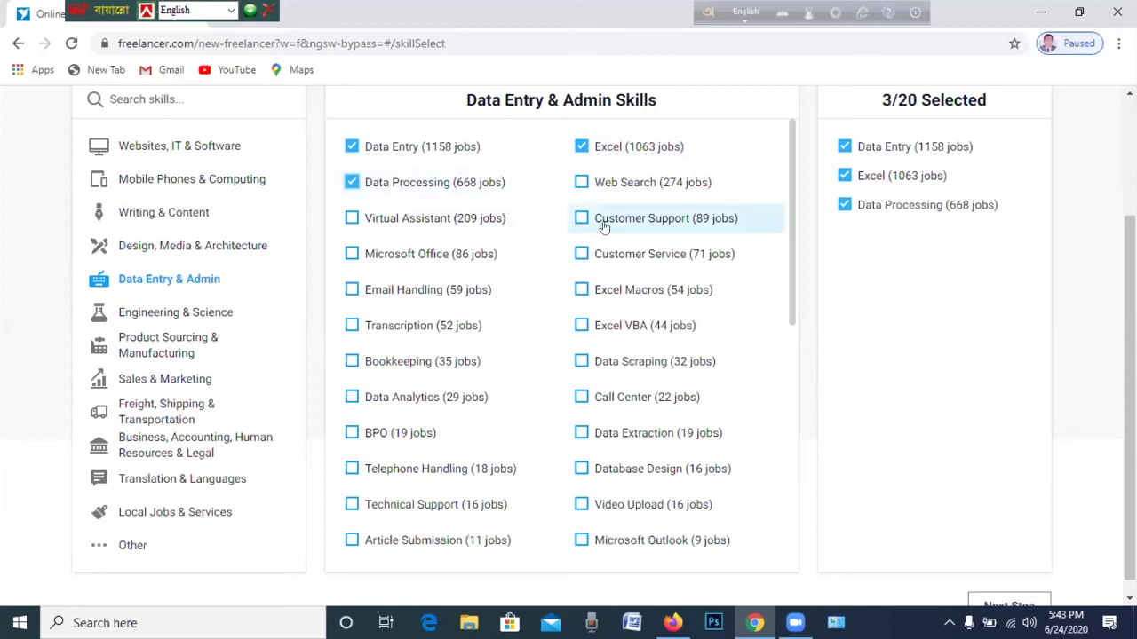
left_click(351, 255)
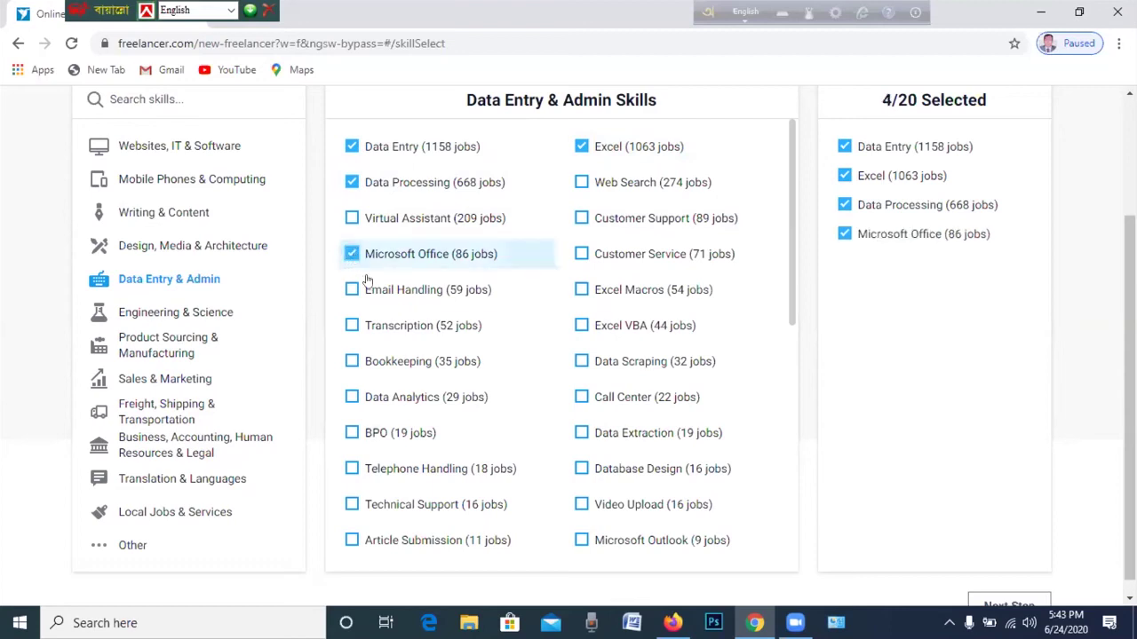
left_click(582, 291)
scroll(528, 377, "down", 1)
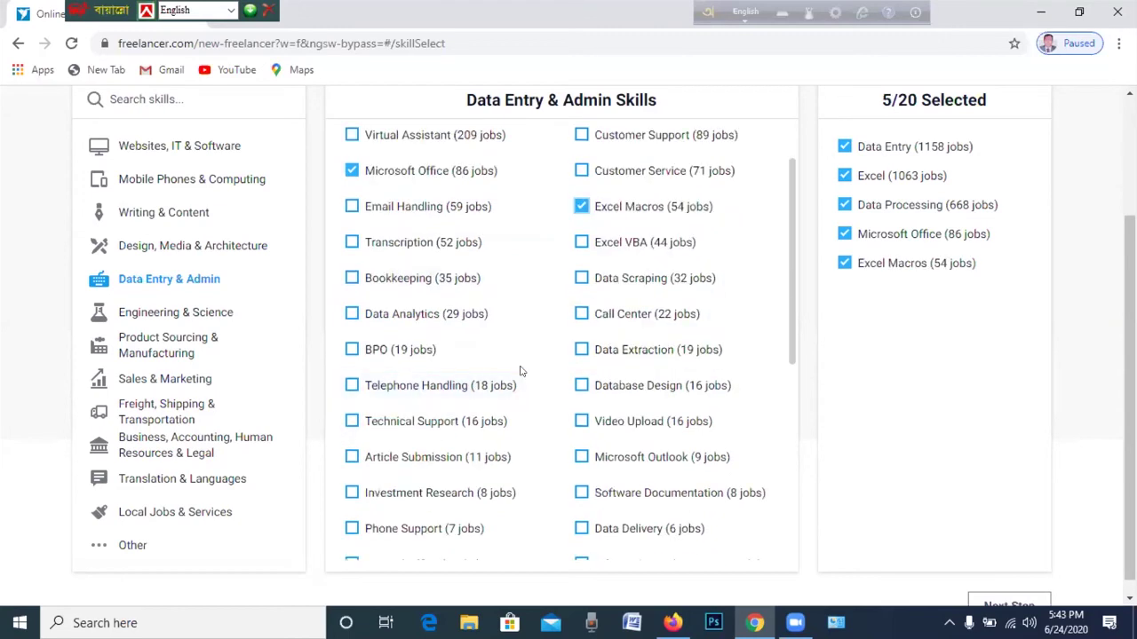
scroll(604, 444, "down", 3)
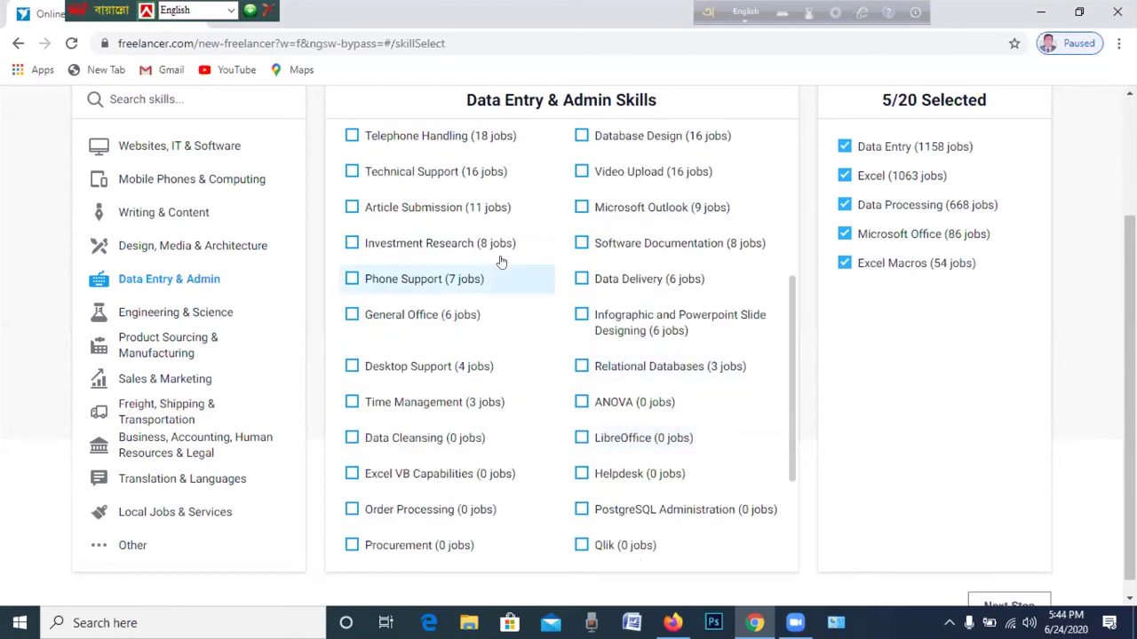
scroll(502, 257, "up", 4)
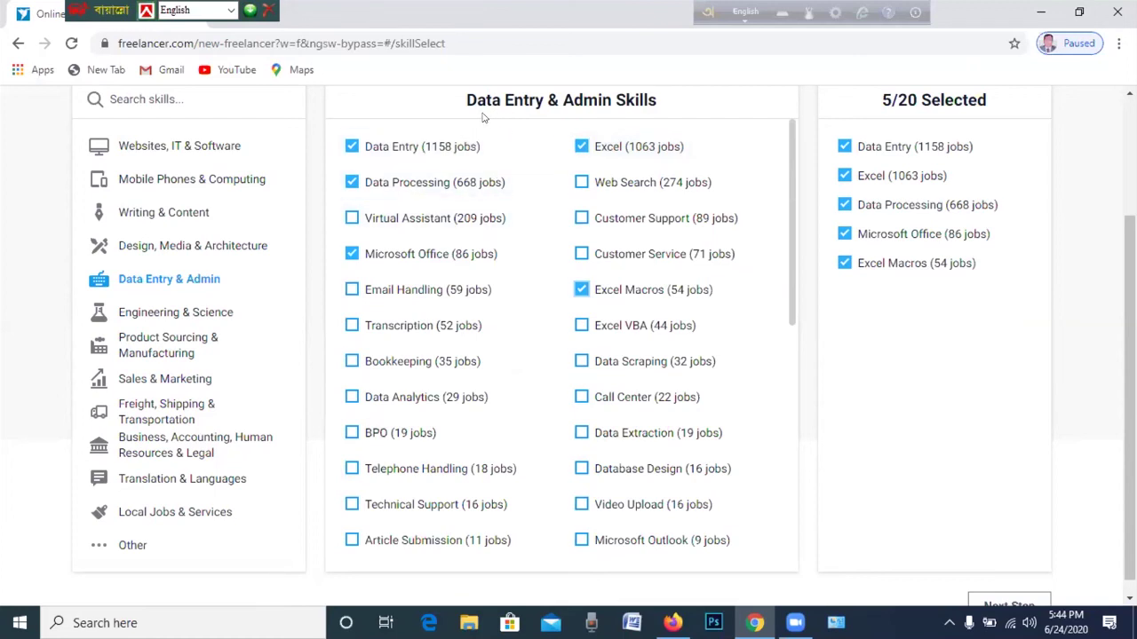
- In Design, Media & Architecture, tick Graphic Design, Logo Design, Photoshop, Illustrator, Illustration, Word, Banner Design, Brochure Design, Photo Editing
left_click(167, 253)
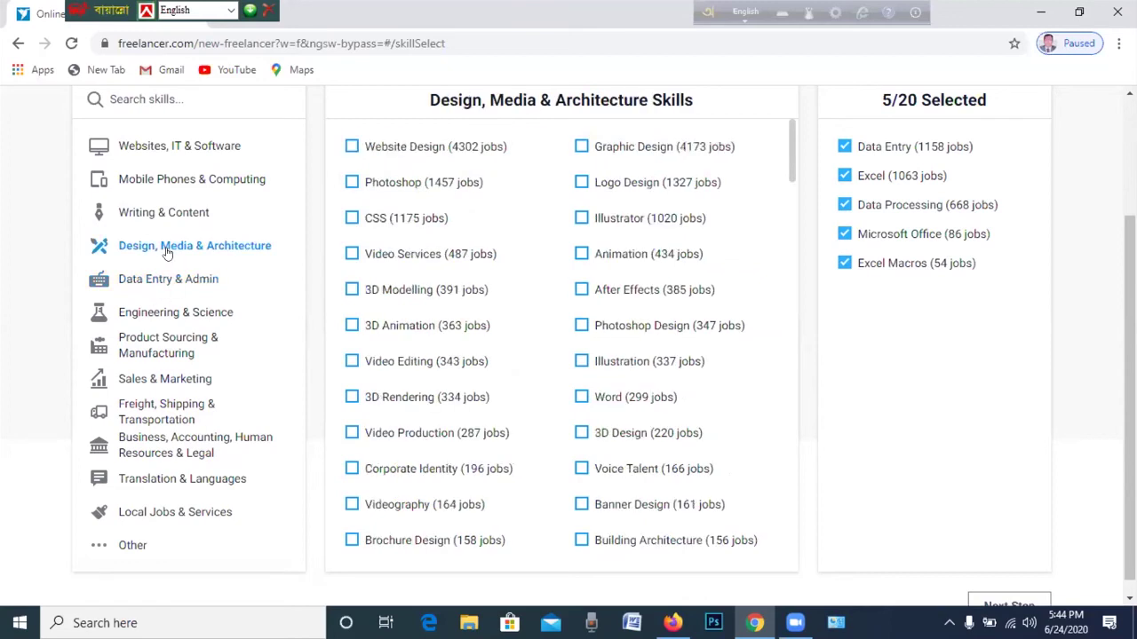
left_click(580, 151)
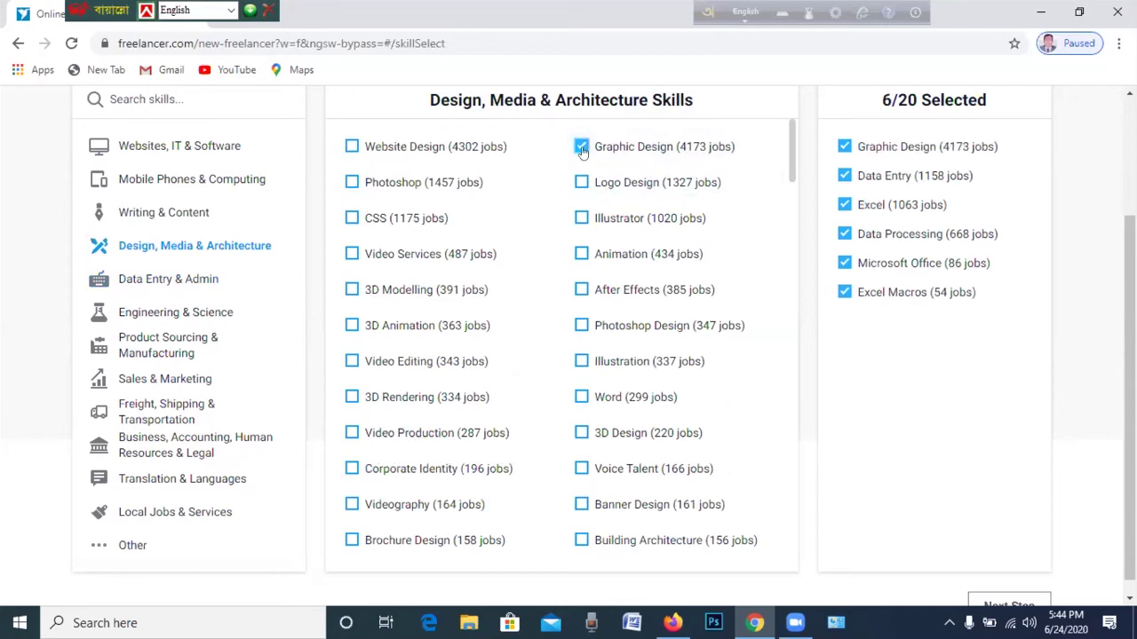
left_click(580, 183)
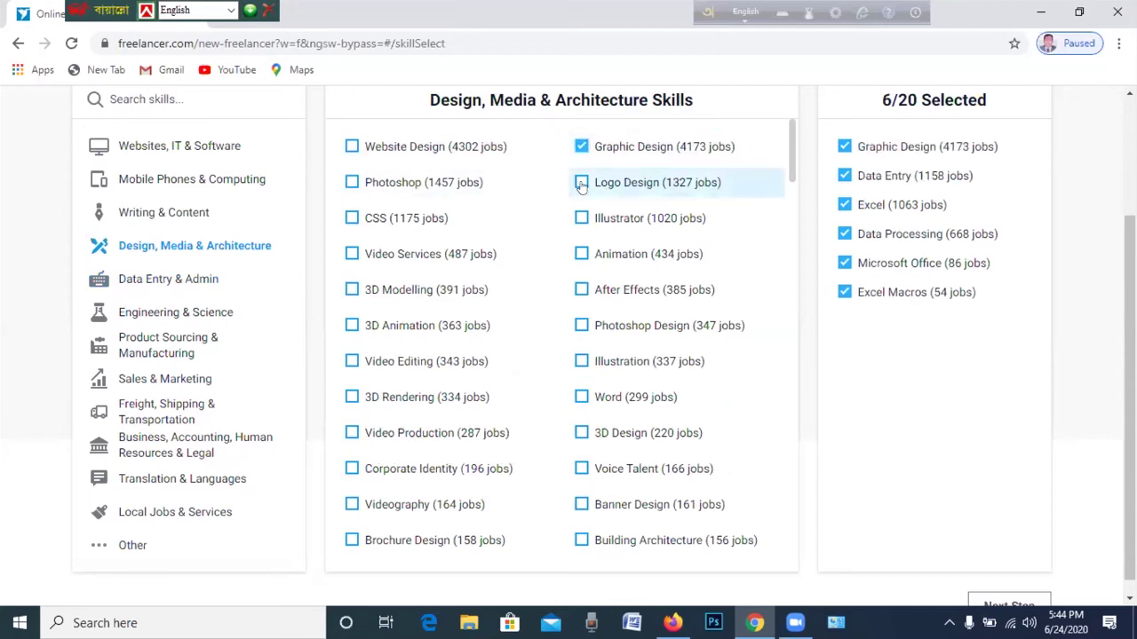
left_click(368, 182)
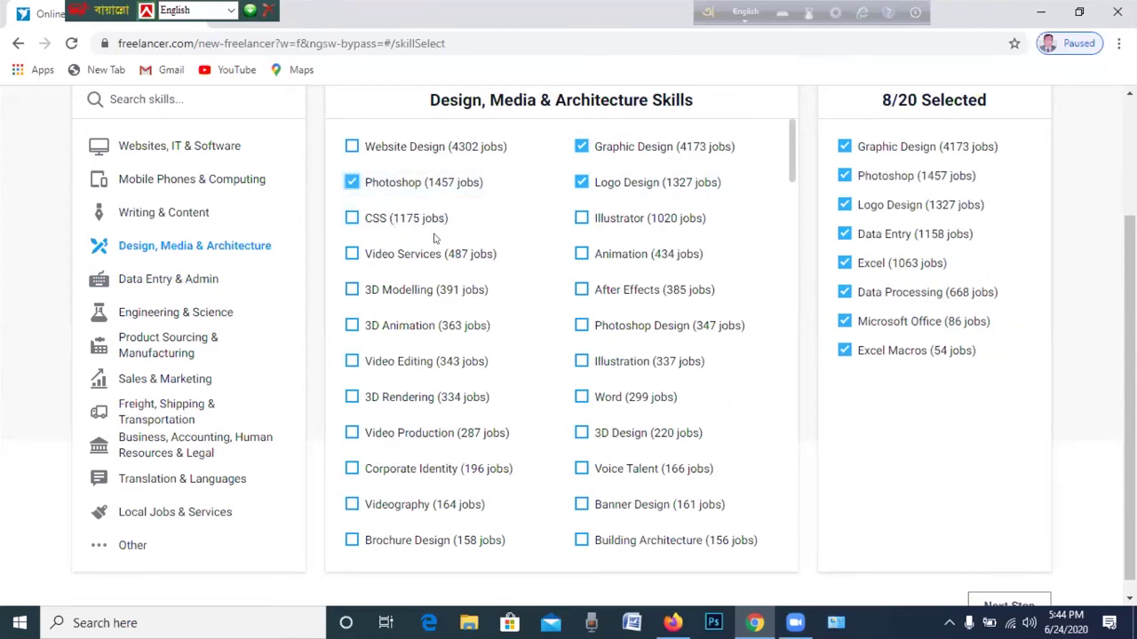
left_click(580, 224)
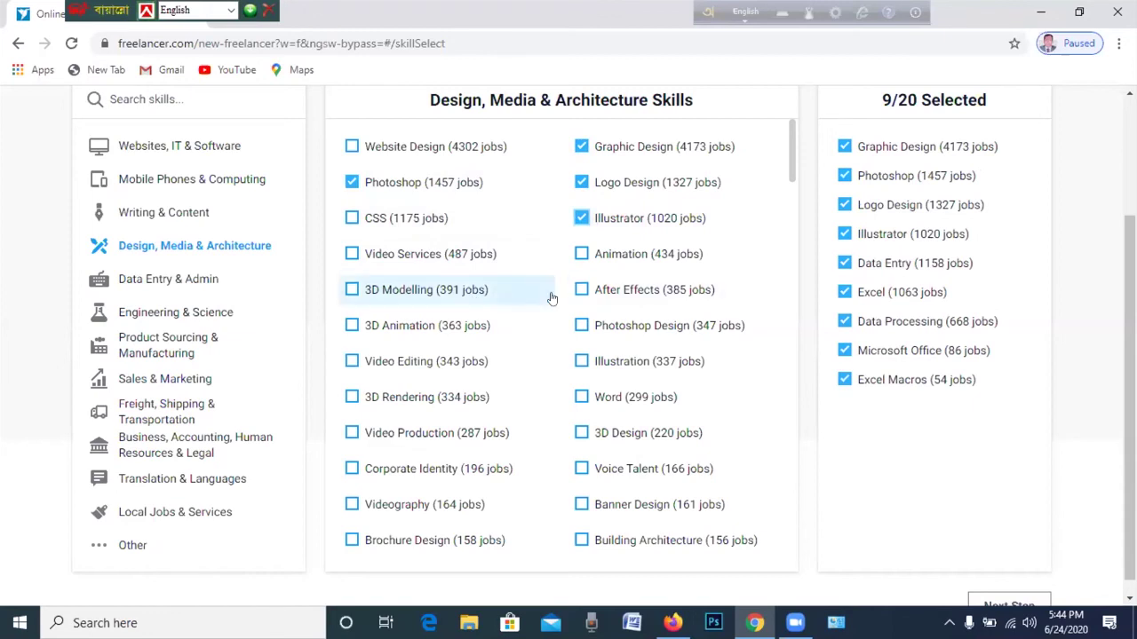
left_click(586, 364)
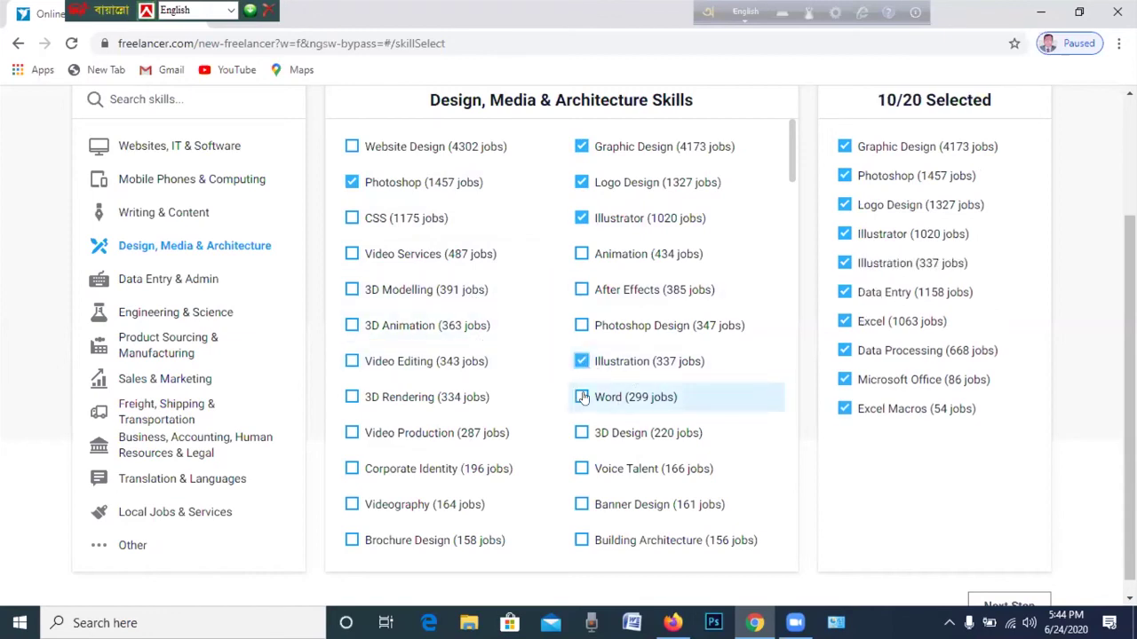
left_click(579, 397)
scroll(560, 429, "down", 1)
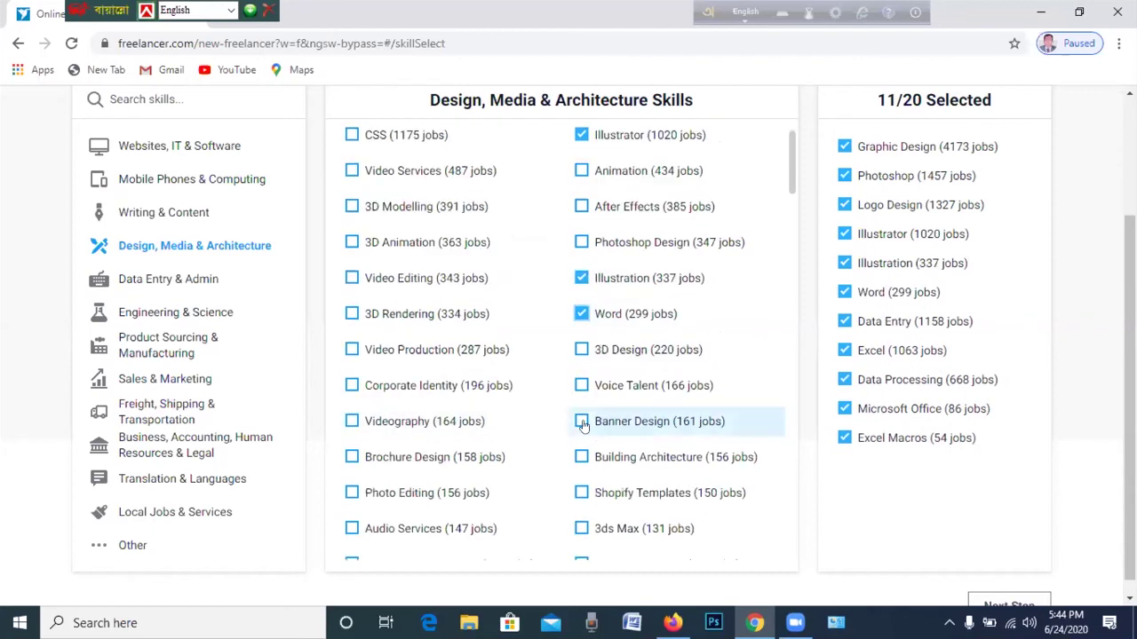
left_click(582, 420)
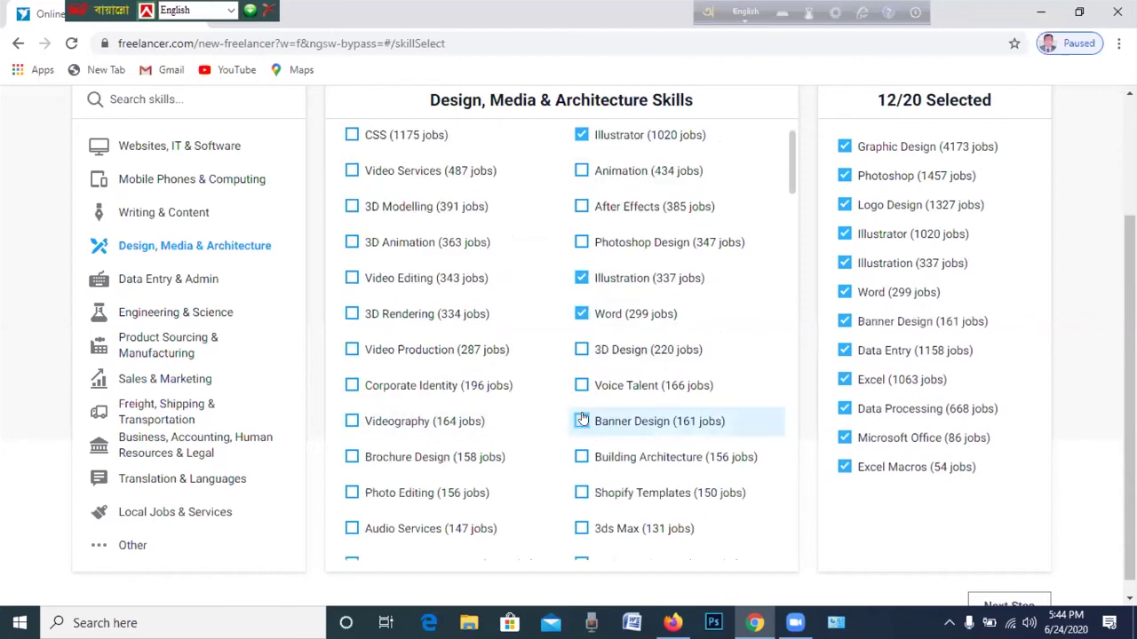
left_click(352, 457)
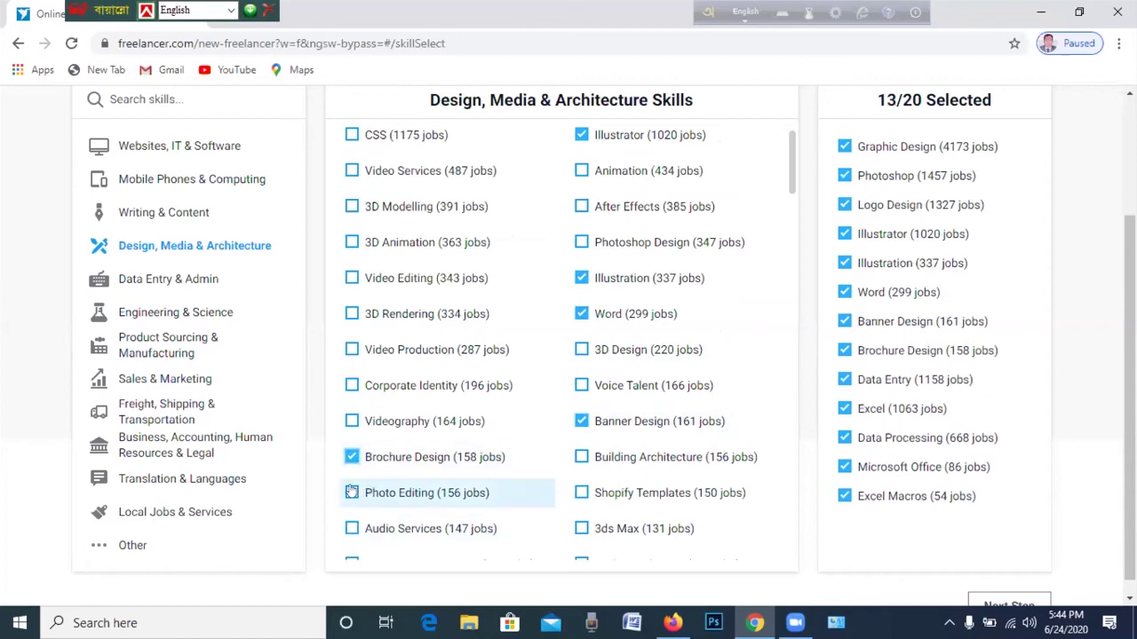
left_click(351, 493)
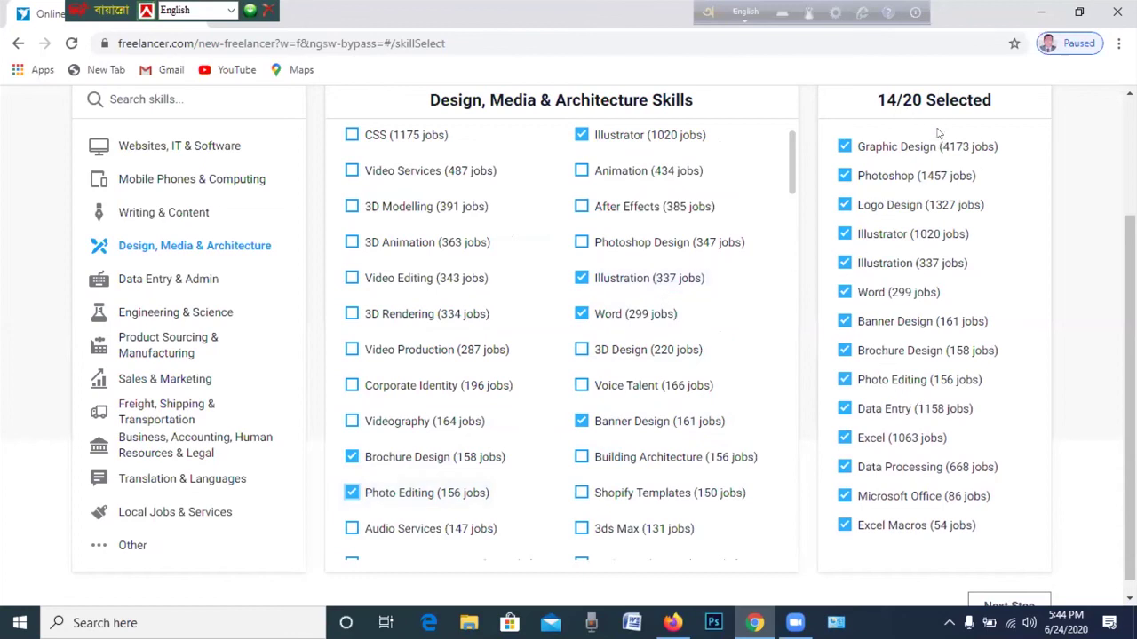
scroll(655, 285, "down", 8)
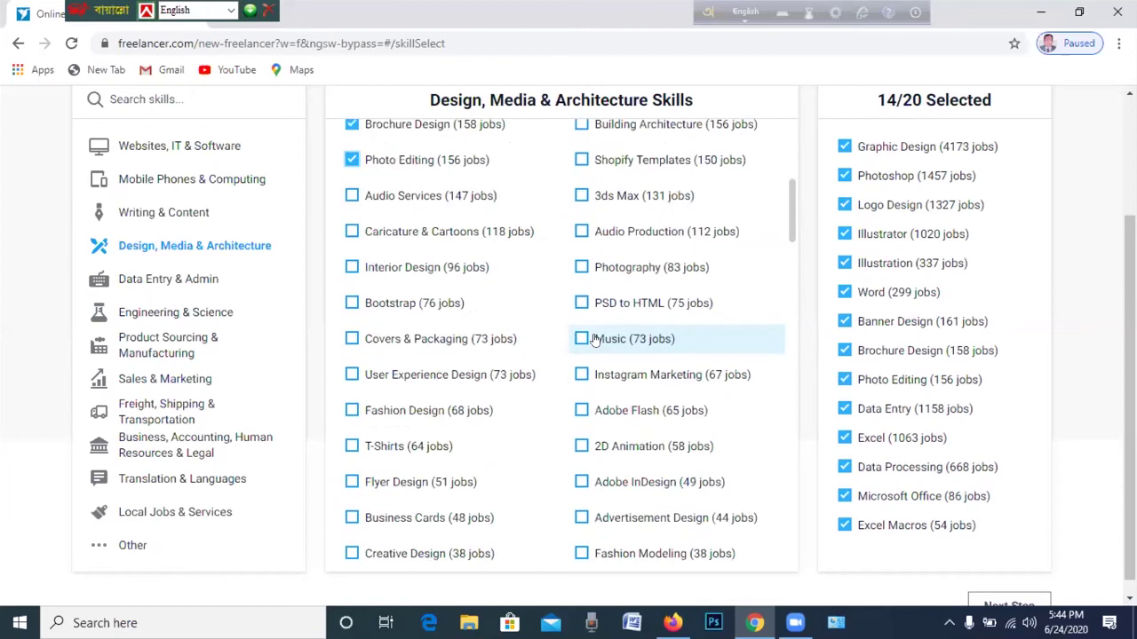
scroll(420, 317, "down", 3)
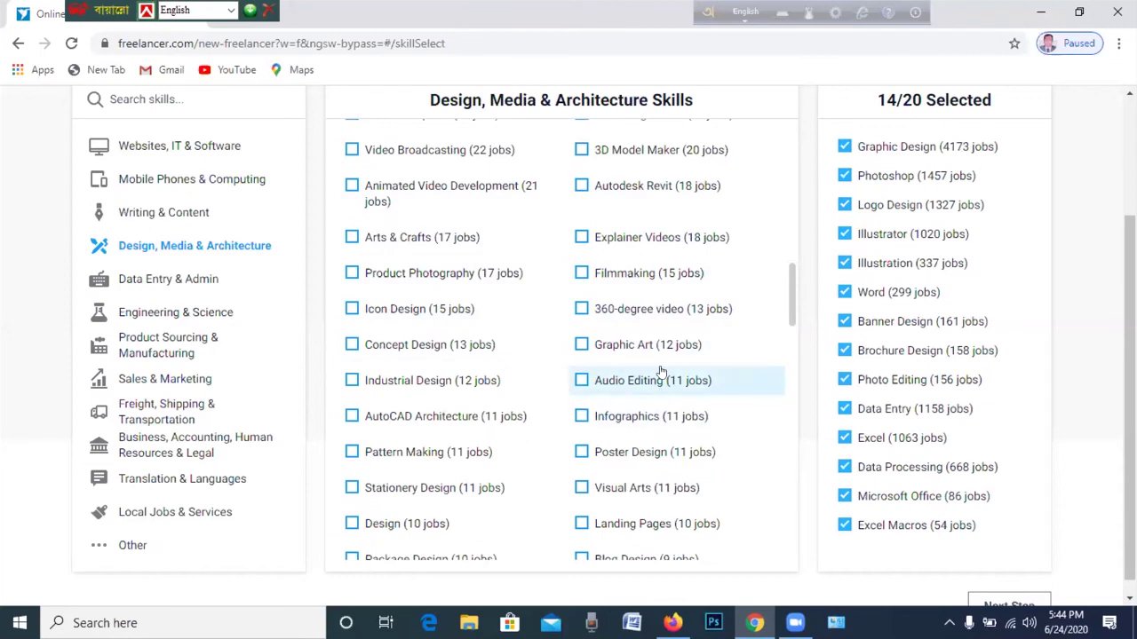
scroll(656, 397, "down", 2)
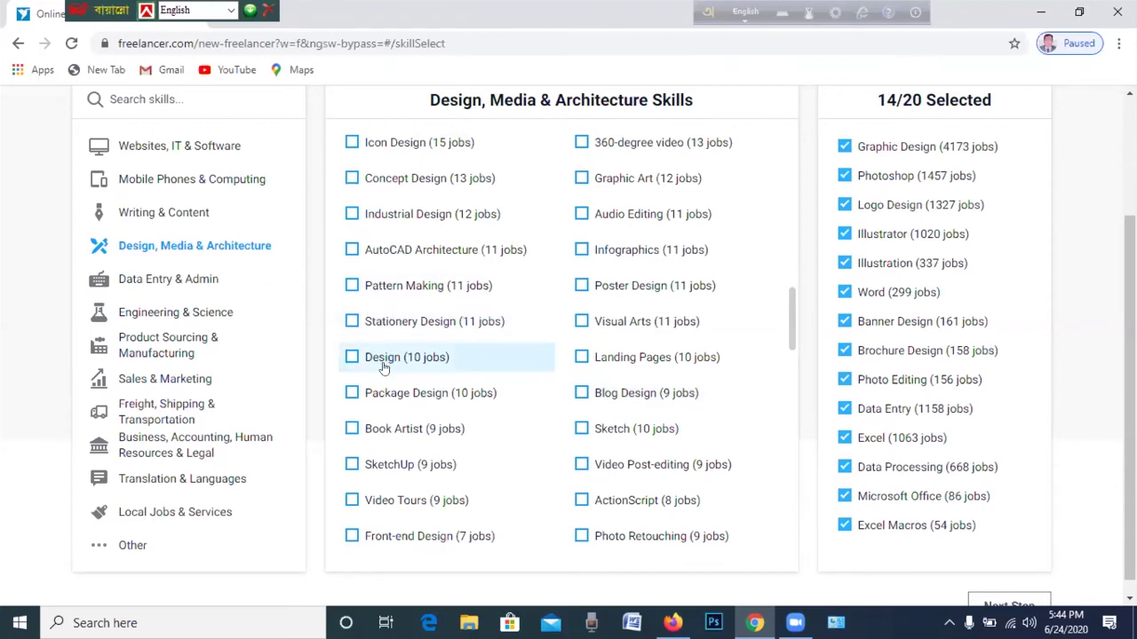
scroll(506, 343, "up", 12)
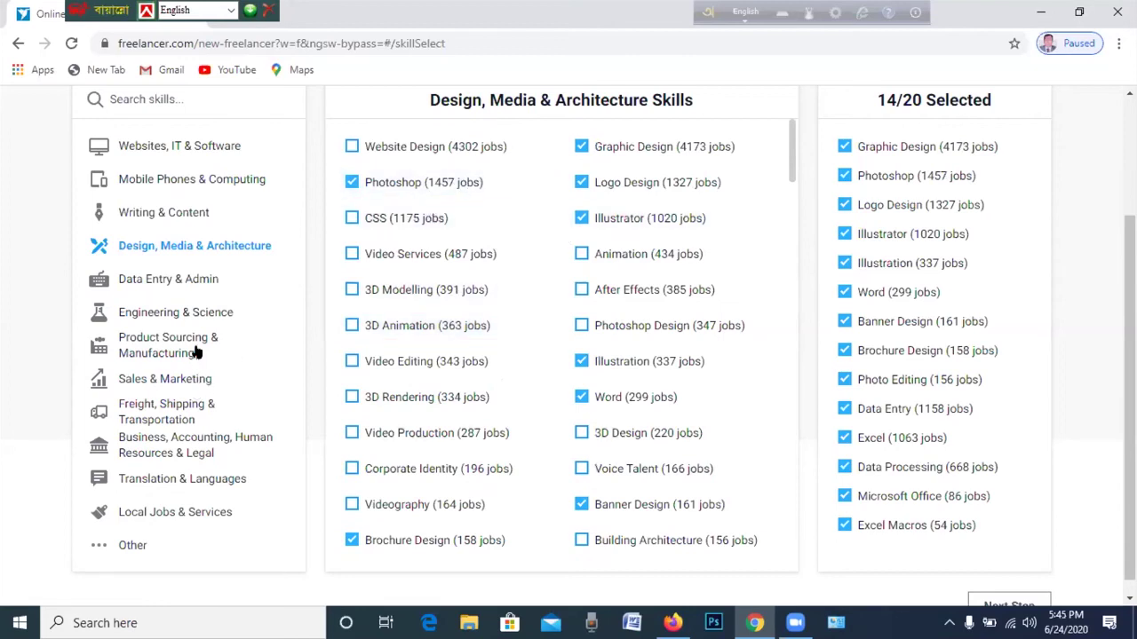
scroll(195, 345, "down", 1)
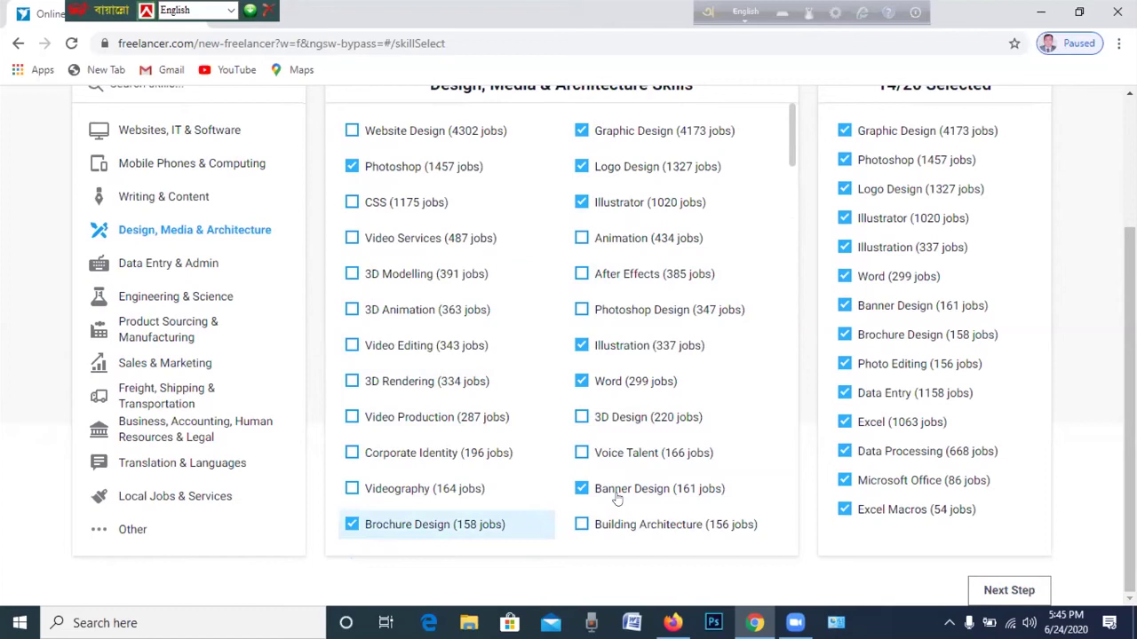
scroll(613, 500, "down", 2)
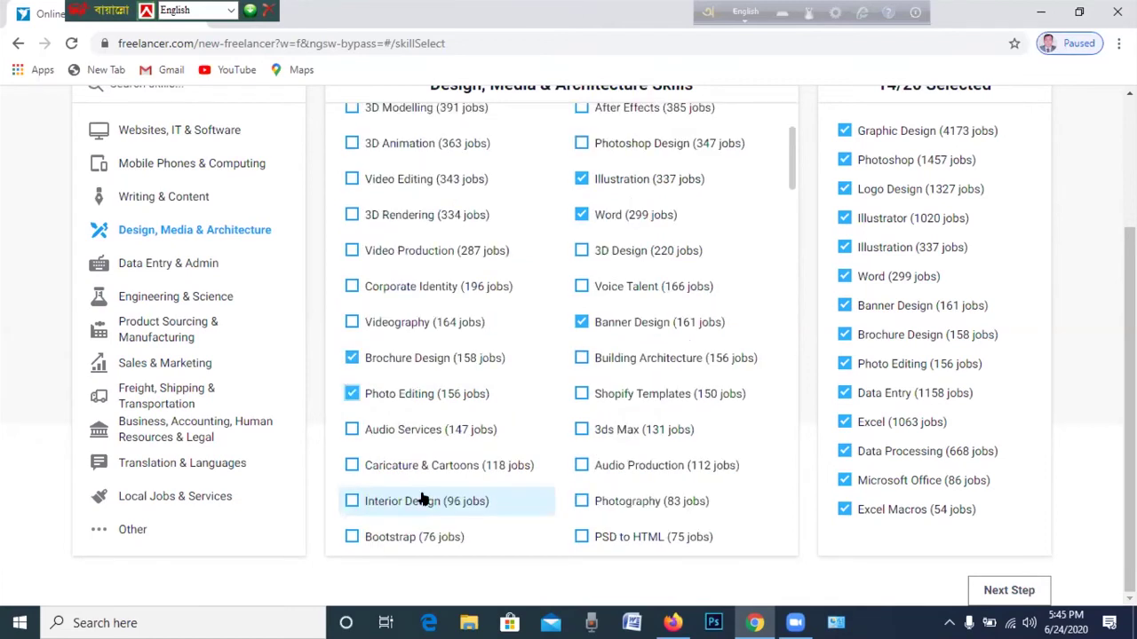
scroll(425, 500, "down", 2)
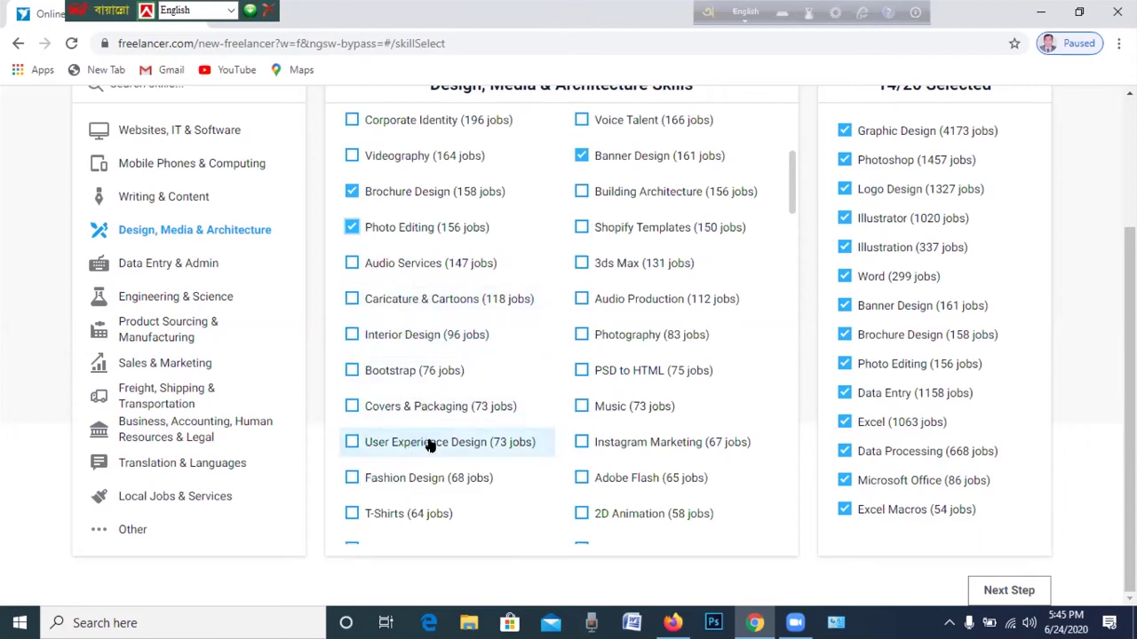
scroll(437, 478, "down", 1)
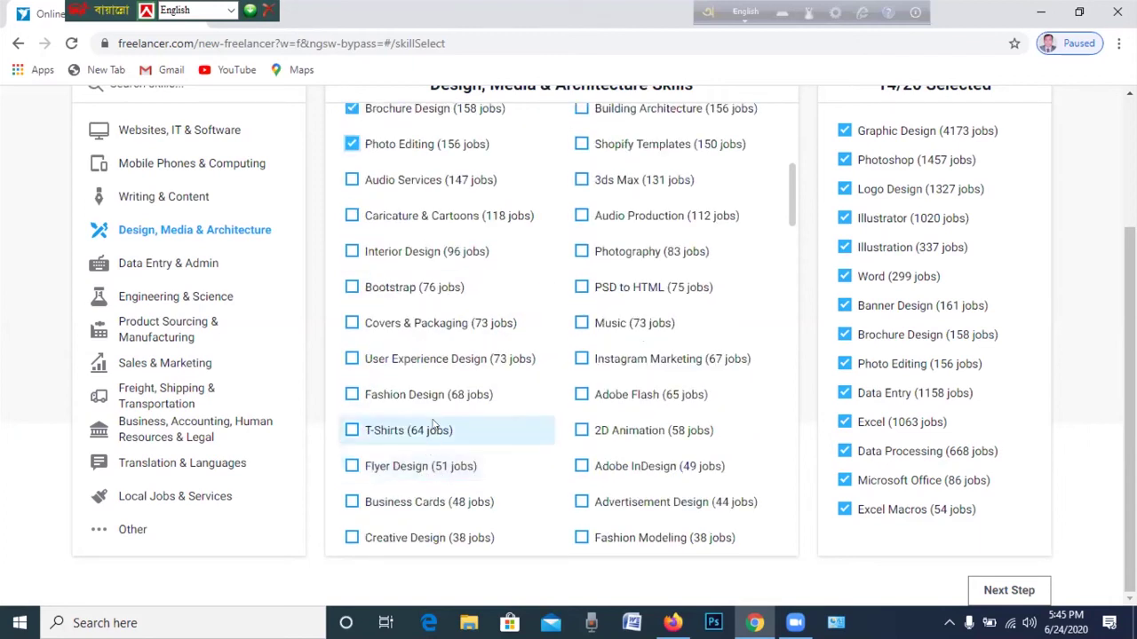
scroll(442, 410, "down", 1)
scroll(447, 411, "down", 2)
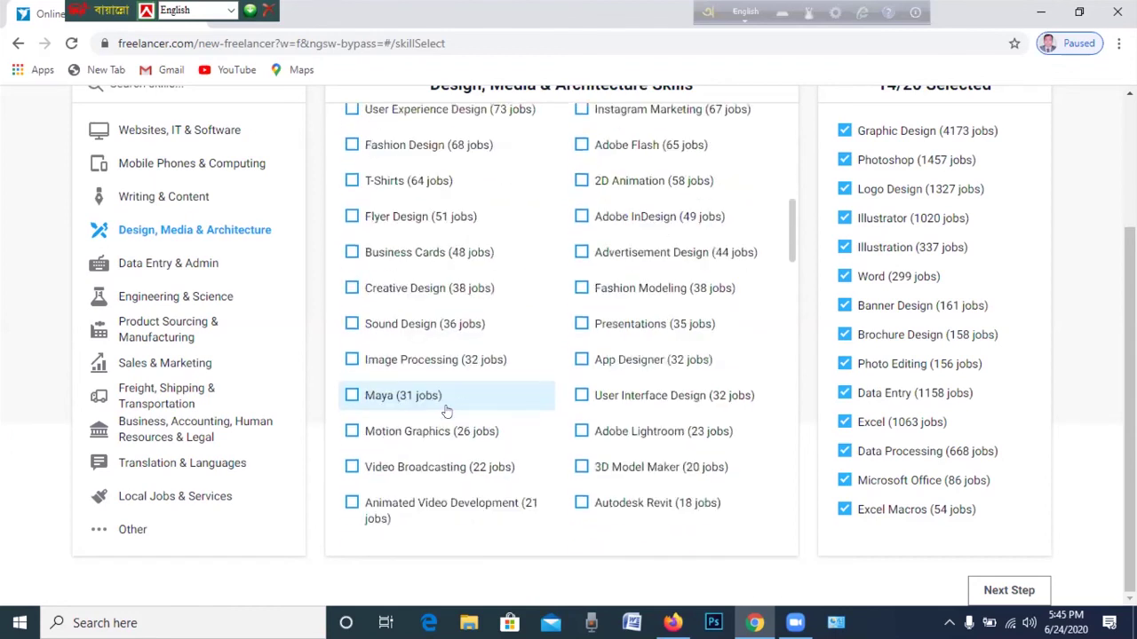
scroll(447, 416, "down", 2)
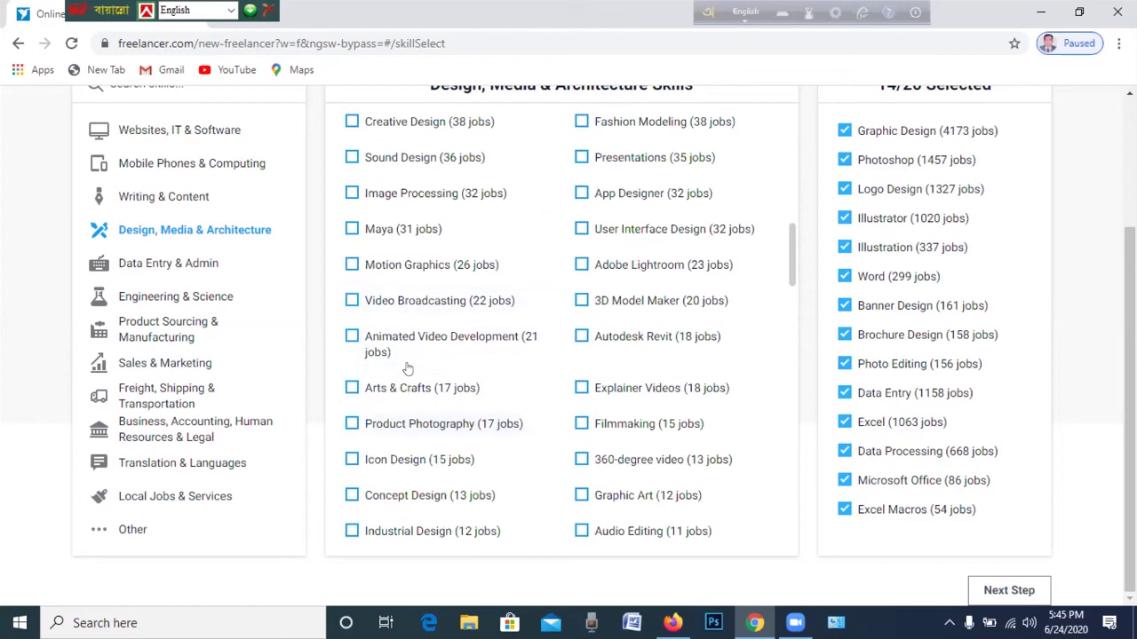
scroll(421, 457, "down", 2)
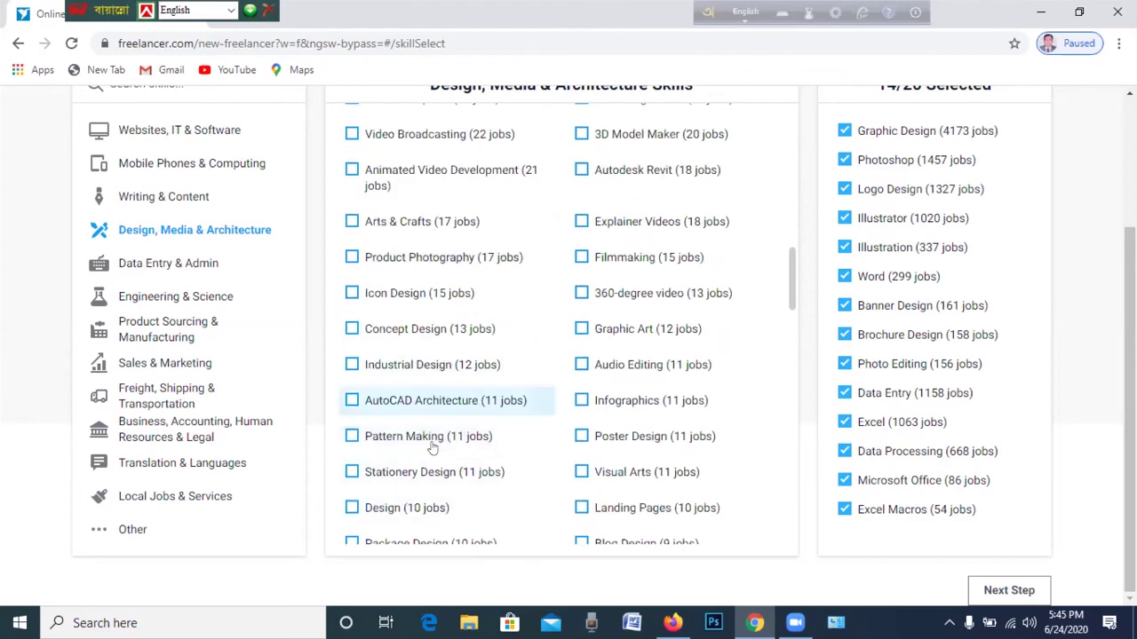
scroll(434, 432, "down", 2)
scroll(435, 426, "up", 4)
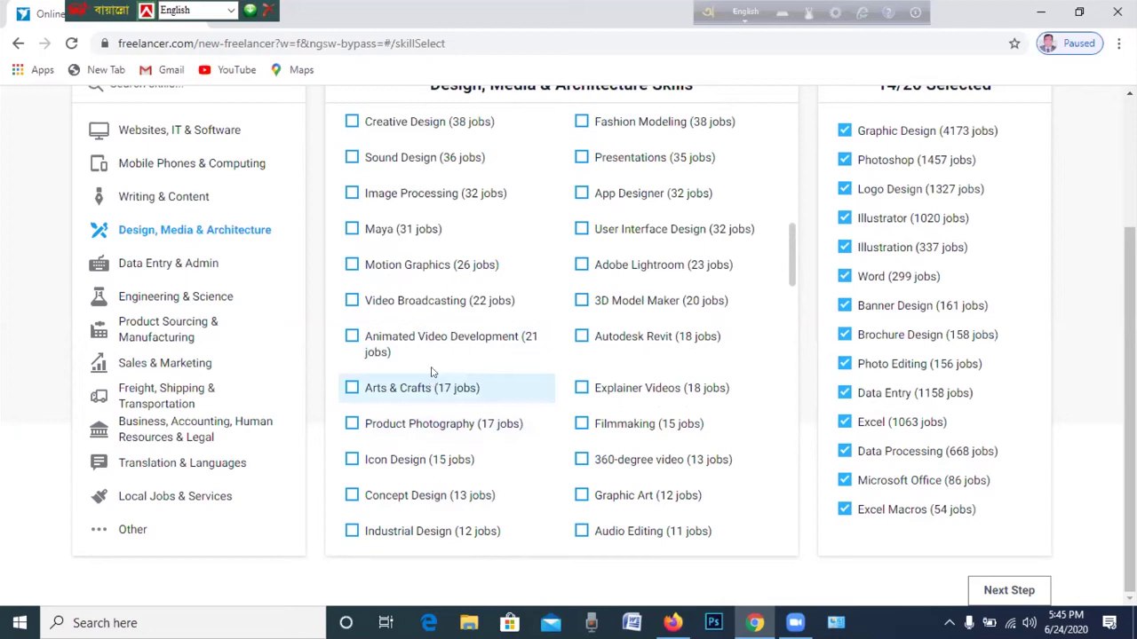
scroll(430, 371, "up", 1)
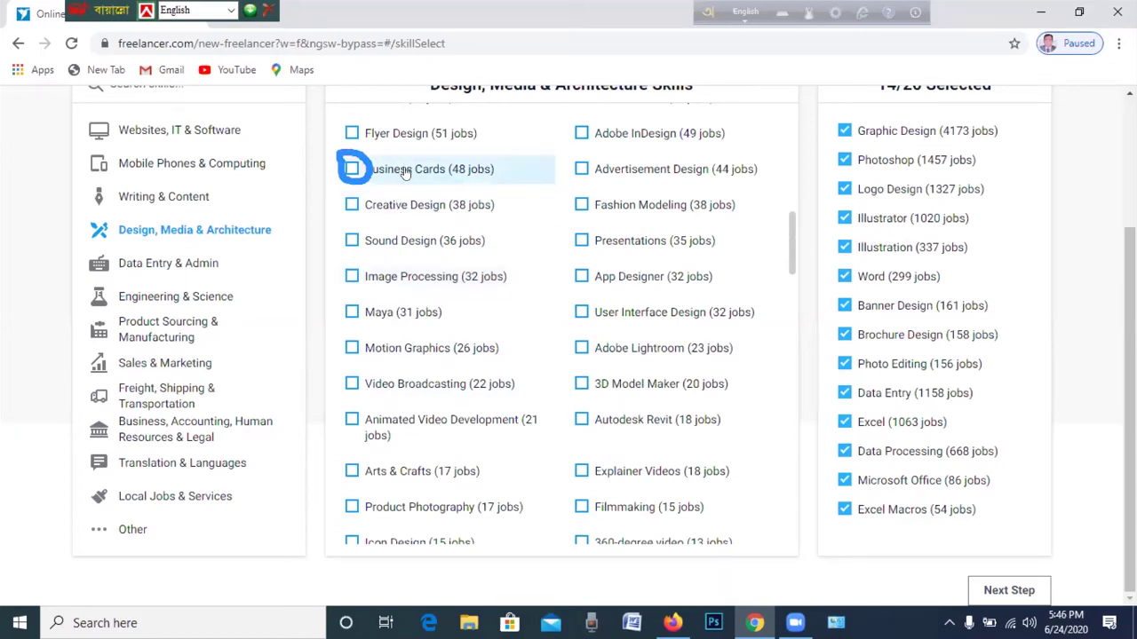
- Tick Business Cards, Flyer Design and Creative Design in the skills list (17/20)
left_click(405, 171)
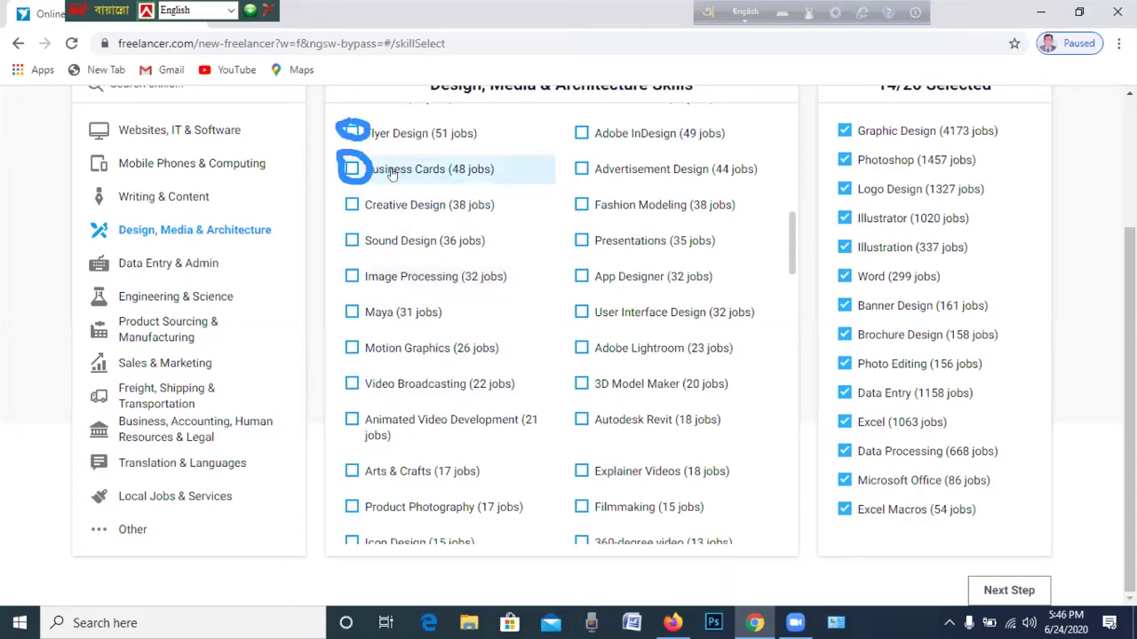
left_click(356, 133)
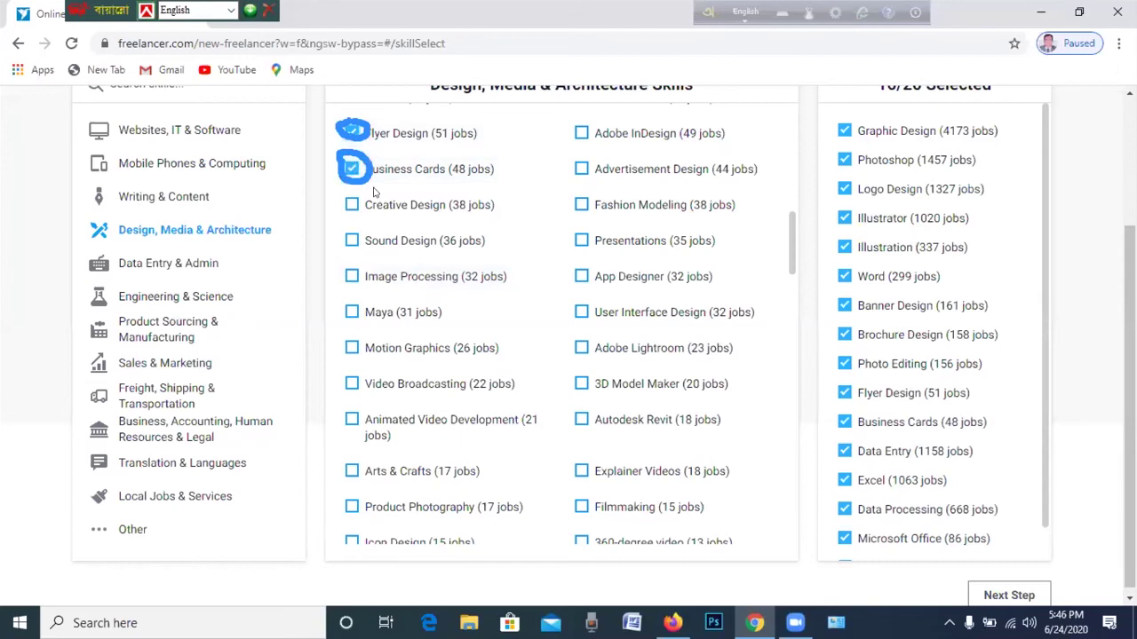
left_click(353, 205)
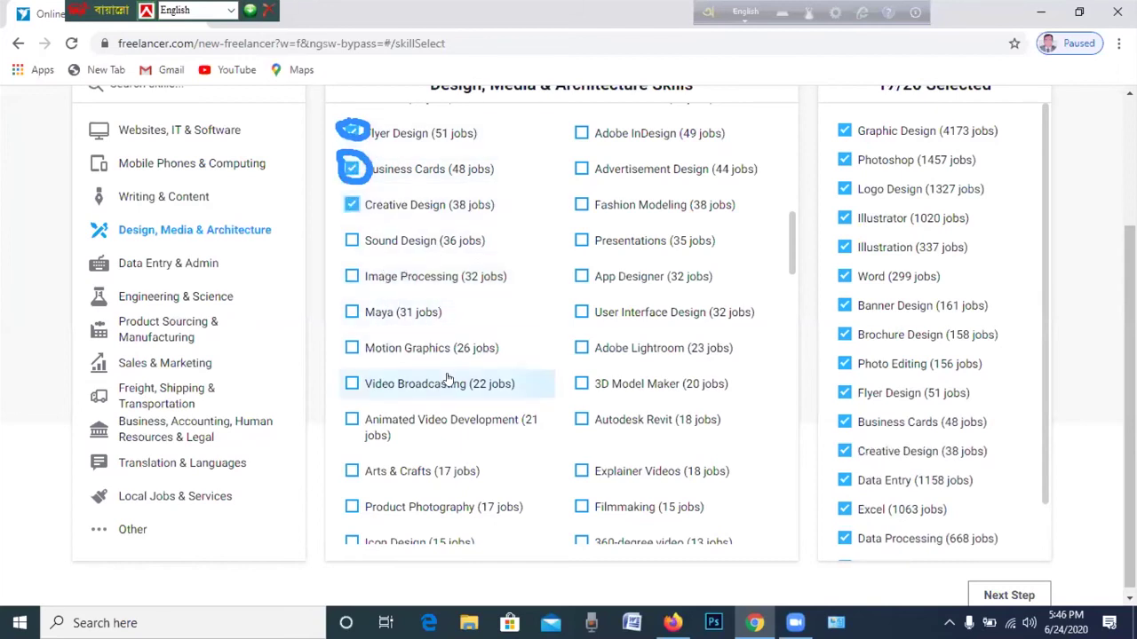
scroll(449, 382, "down", 2)
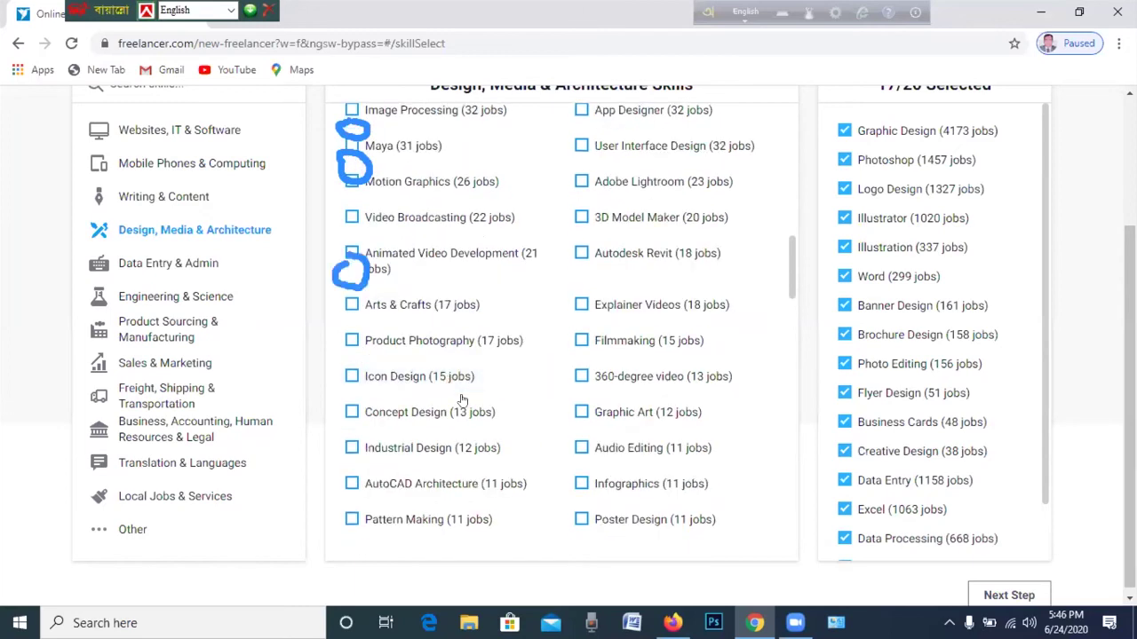
scroll(460, 397, "down", 1)
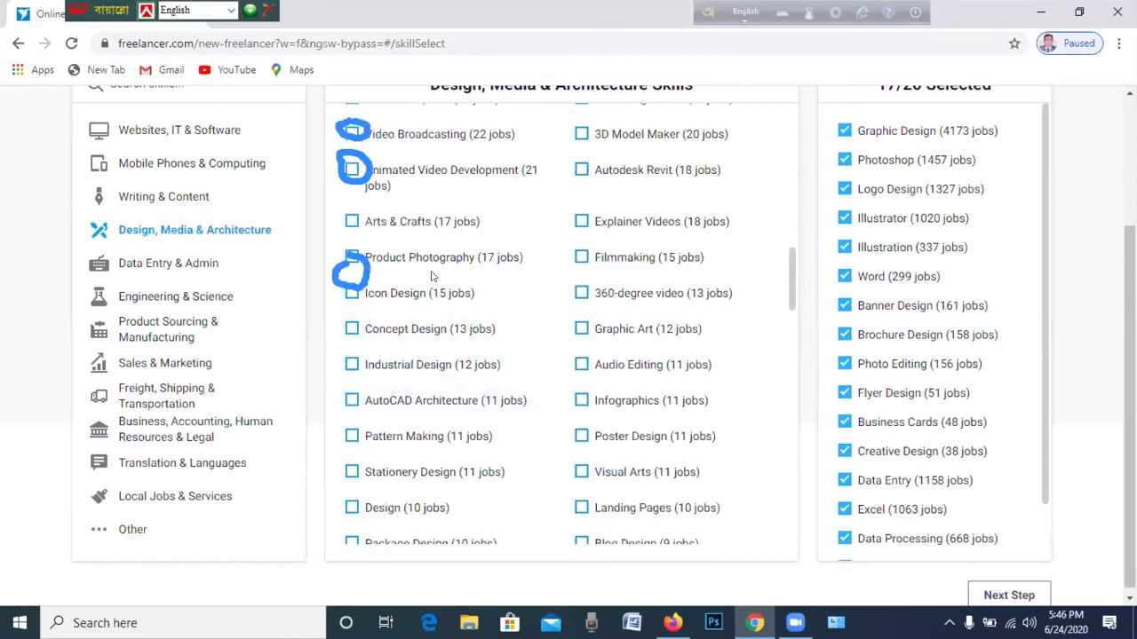
key("ctrl+z")
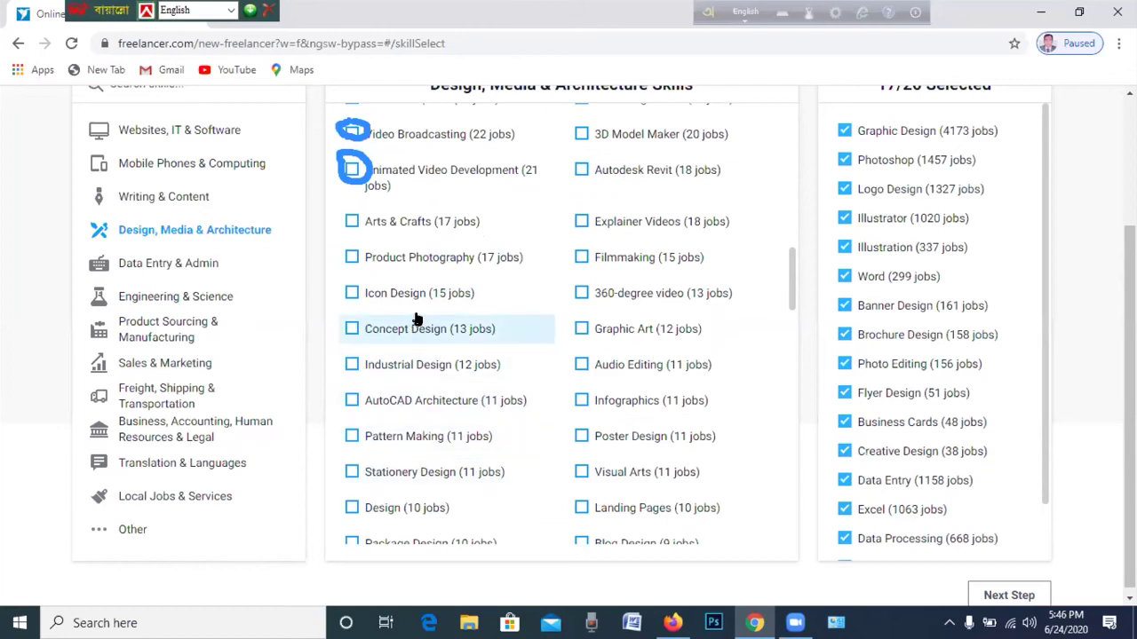
- Tick Icon Design in the skills list, raising the selection to 18/20
scroll(419, 320, "down", 1)
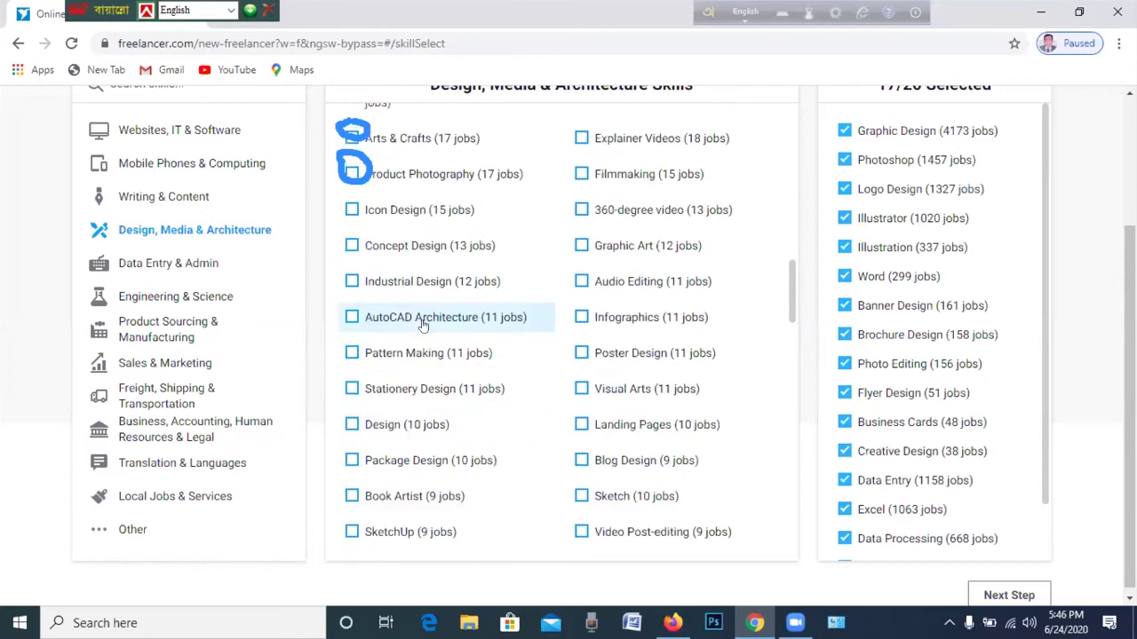
left_click(351, 210)
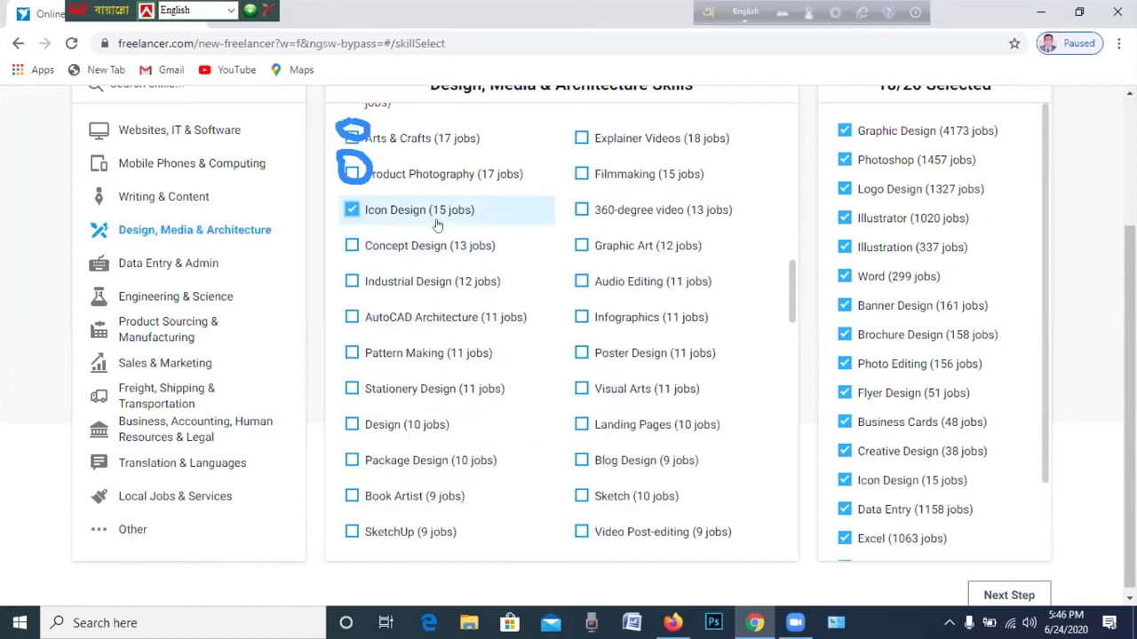
scroll(613, 231, "up", 1)
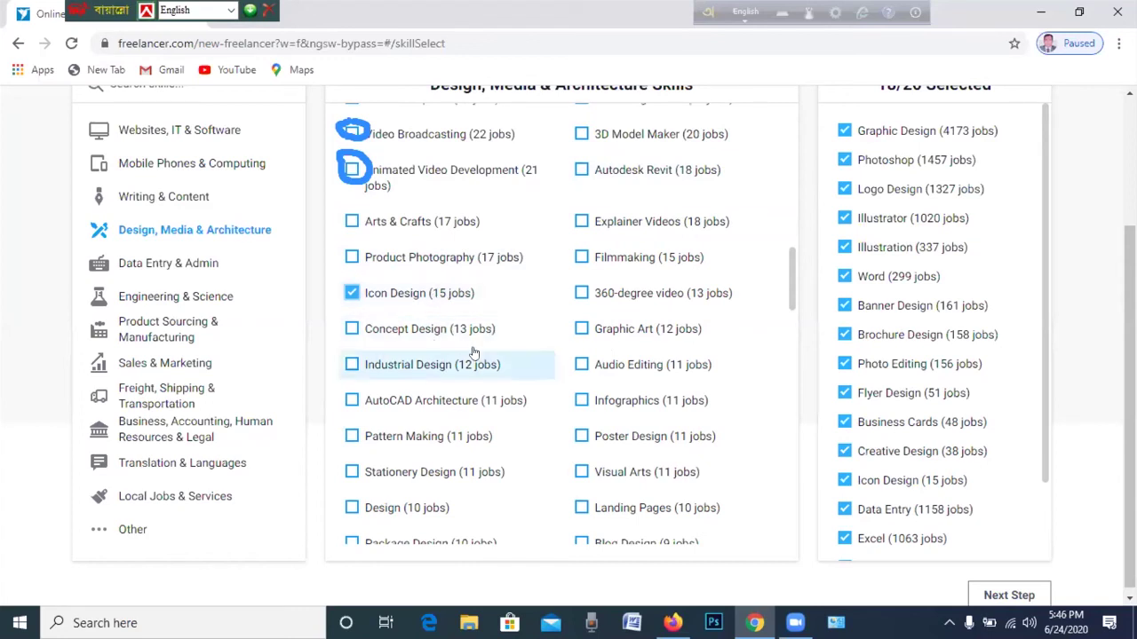
scroll(430, 393, "down", 1)
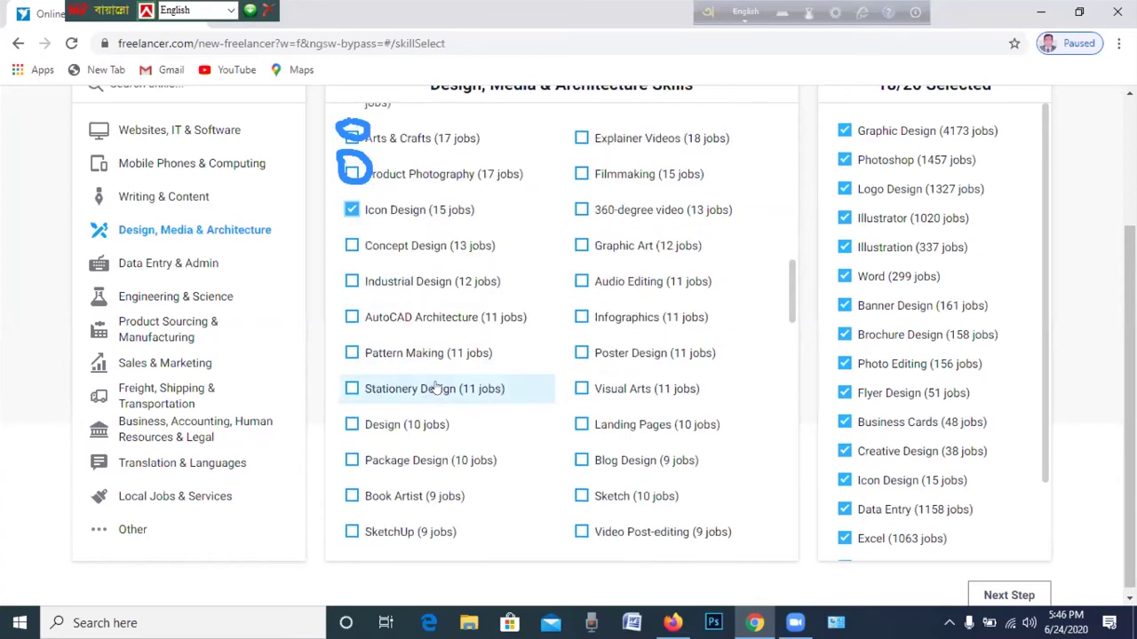
scroll(436, 388, "down", 4)
scroll(435, 384, "down", 1)
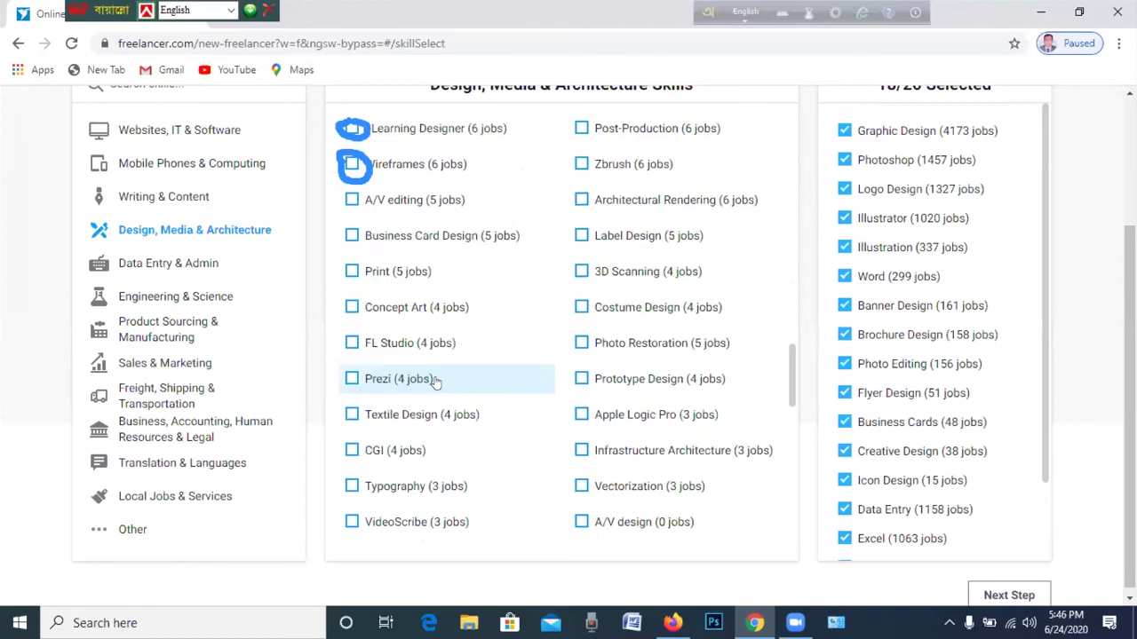
scroll(435, 379, "down", 2)
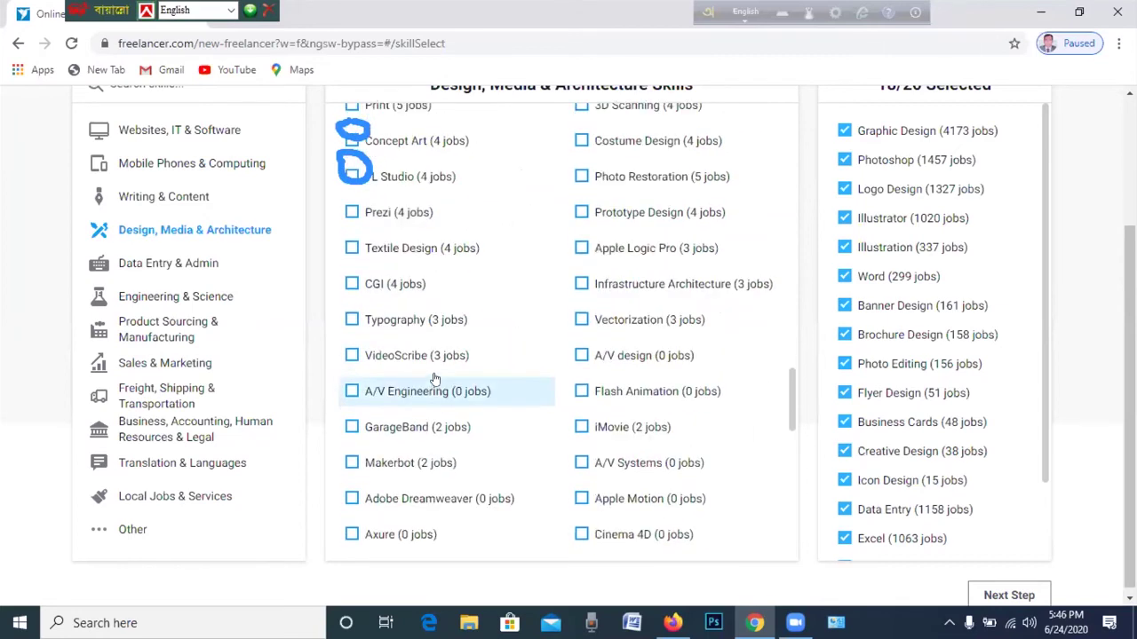
scroll(435, 379, "down", 1)
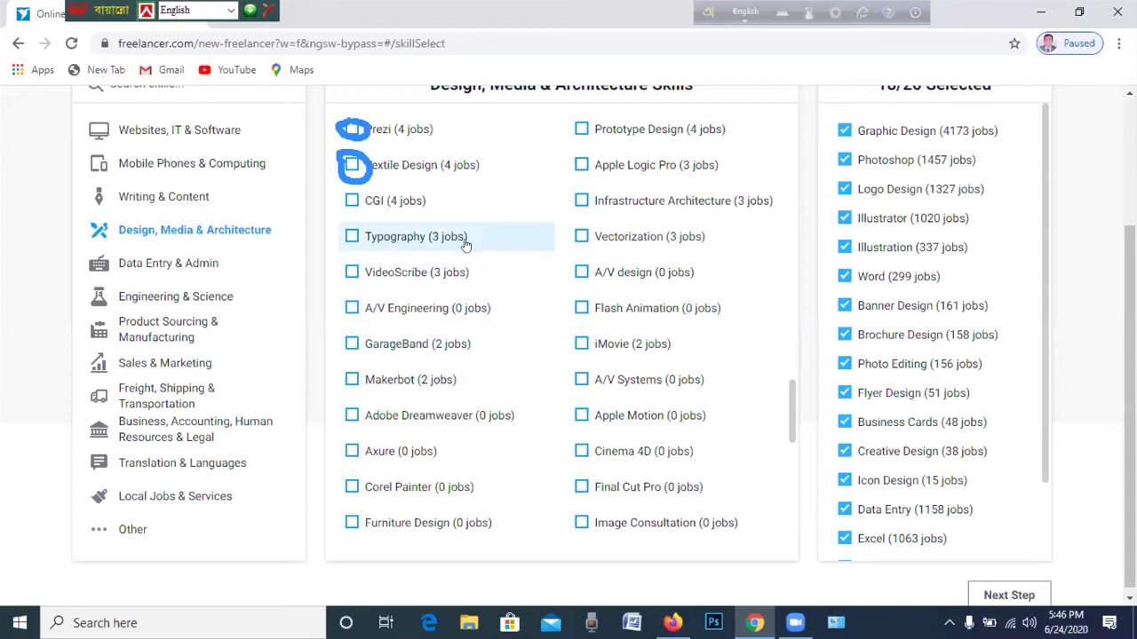
scroll(471, 400, "down", 4)
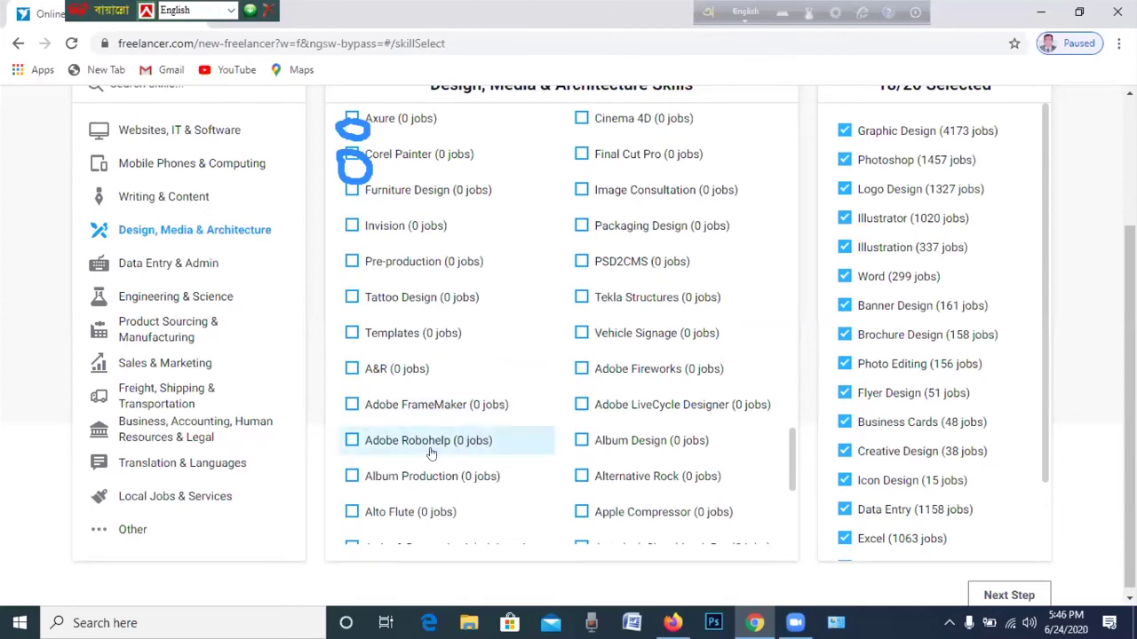
scroll(671, 291, "up", 6)
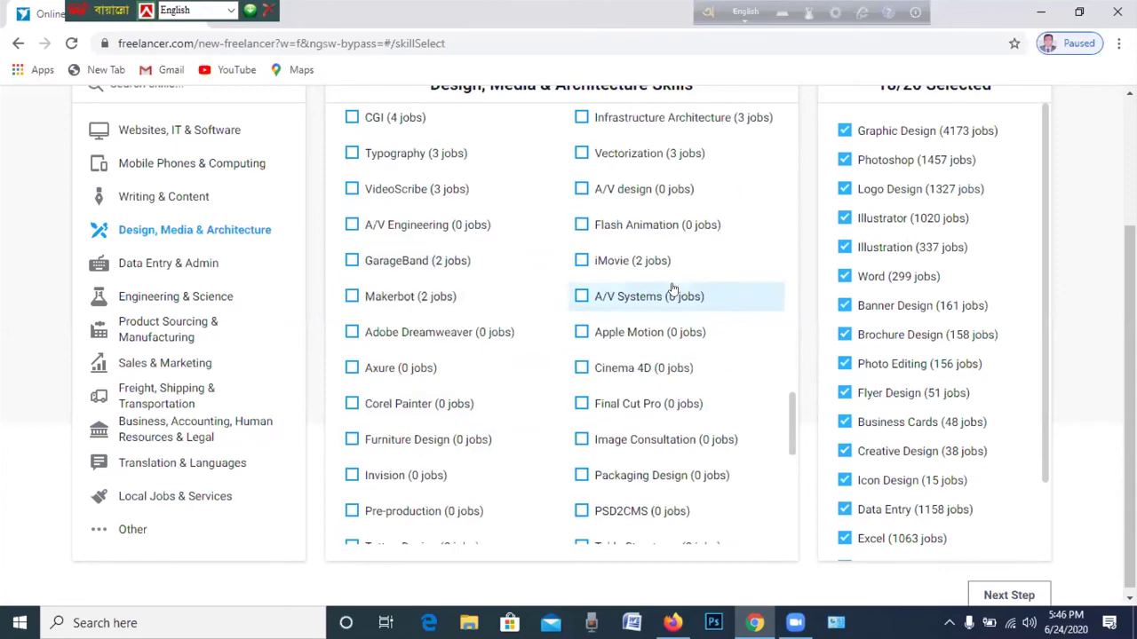
scroll(673, 288, "up", 15)
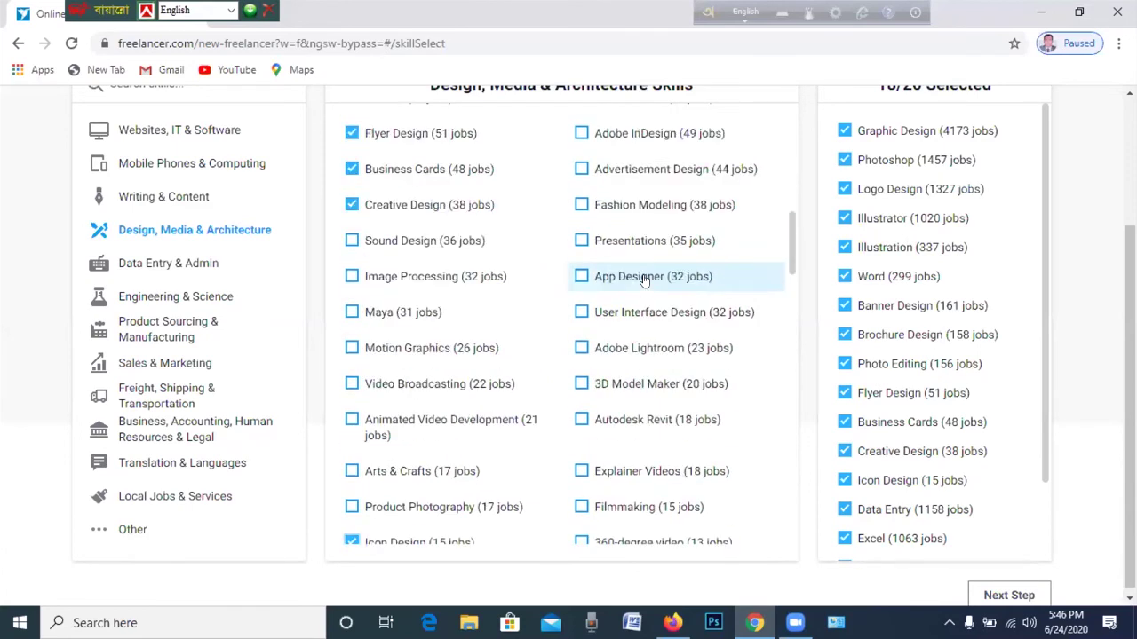
scroll(635, 273, "up", 5)
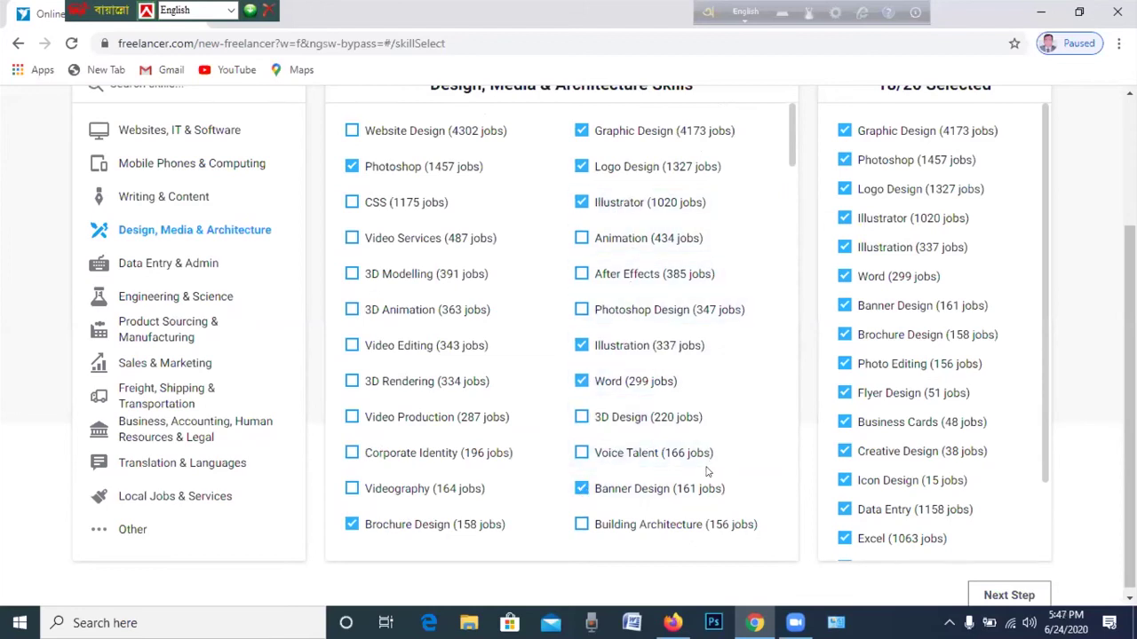
scroll(647, 307, "down", 6)
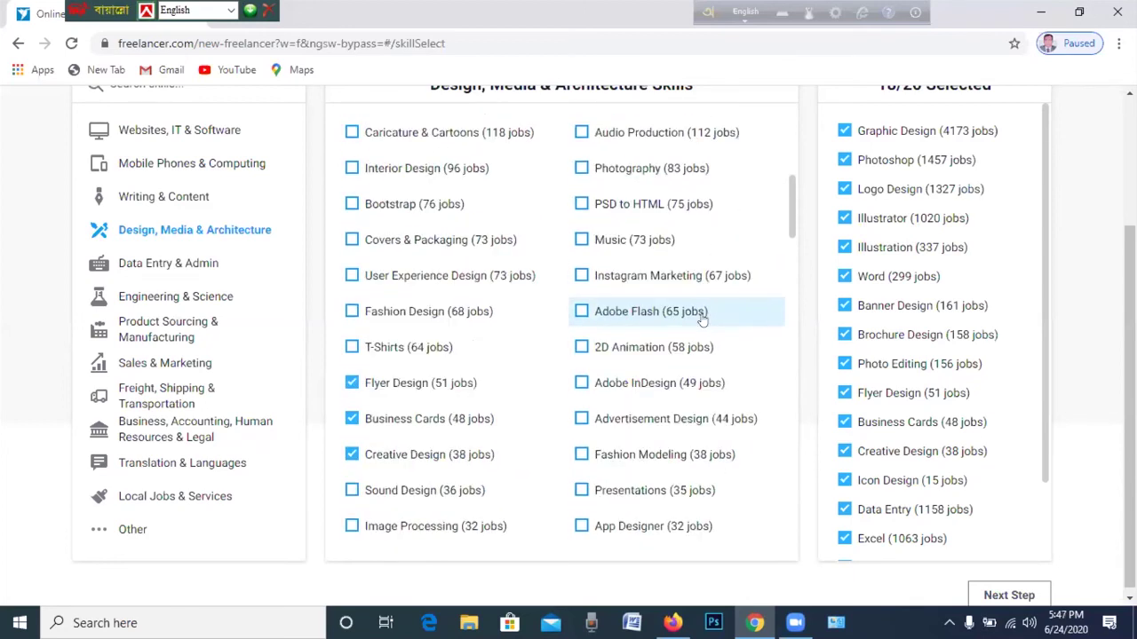
scroll(702, 320, "down", 2)
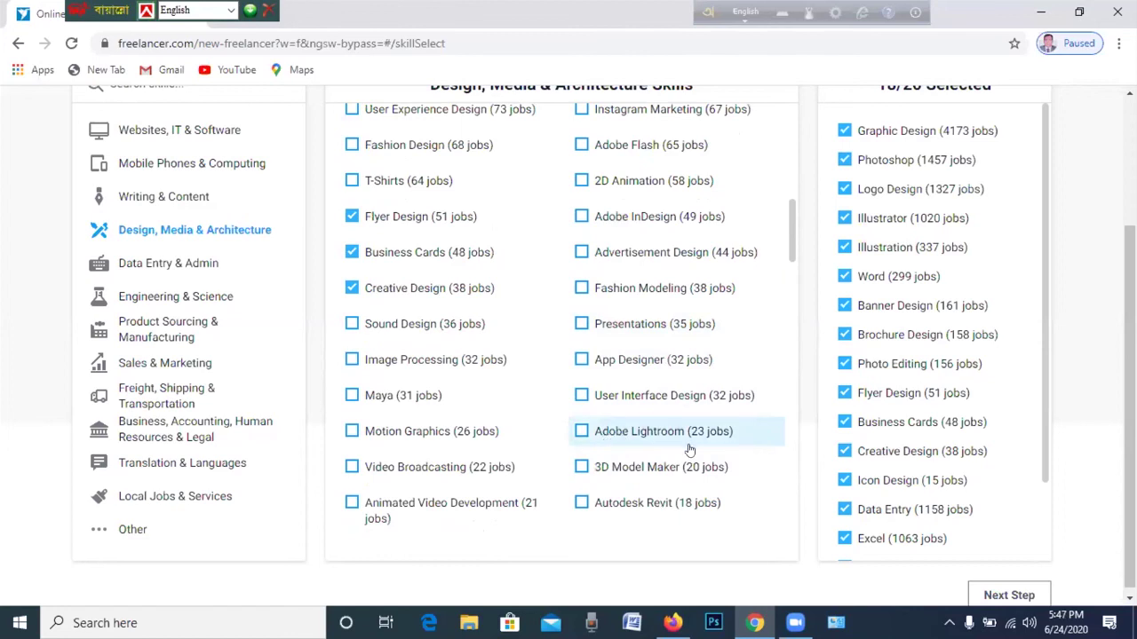
scroll(671, 453, "down", 1)
scroll(688, 440, "down", 2)
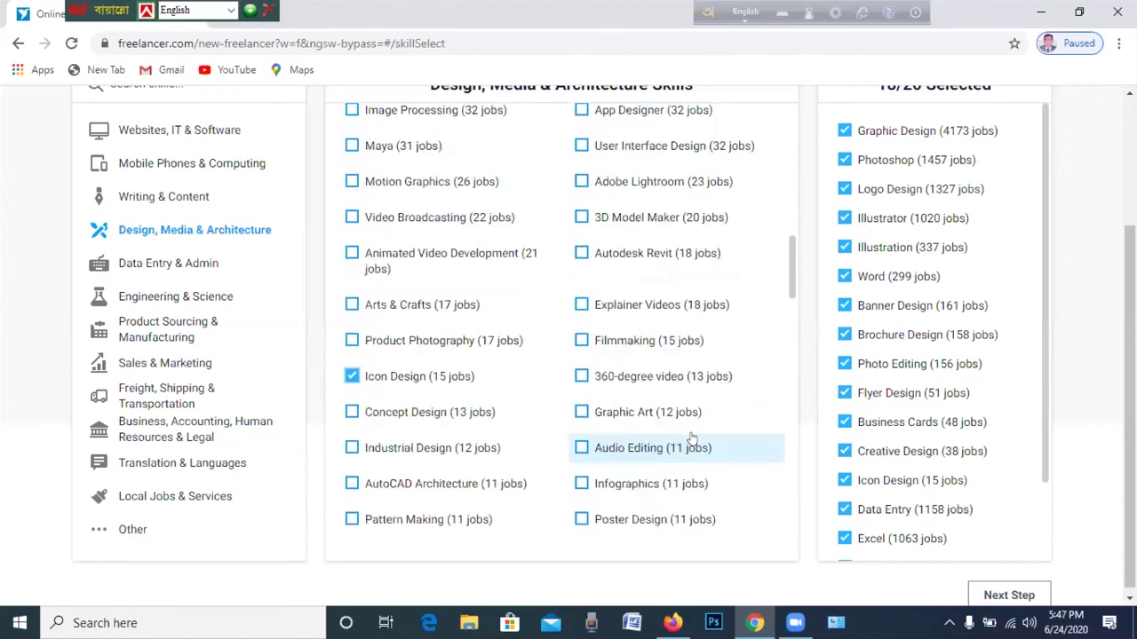
scroll(698, 419, "down", 1)
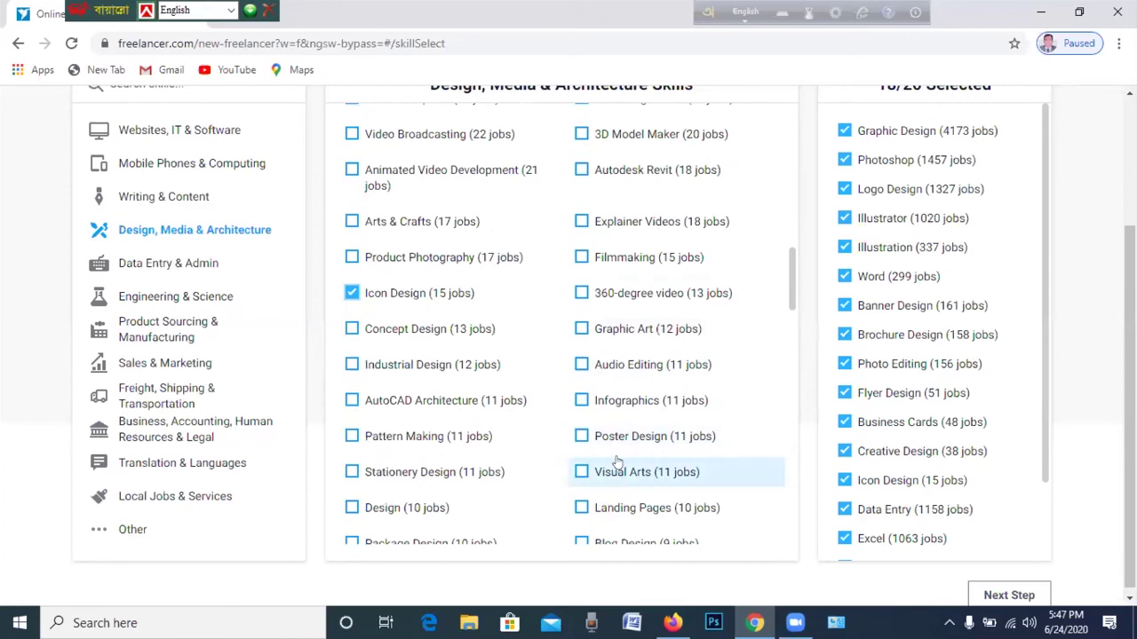
left_click(593, 437)
scroll(688, 449, "down", 2)
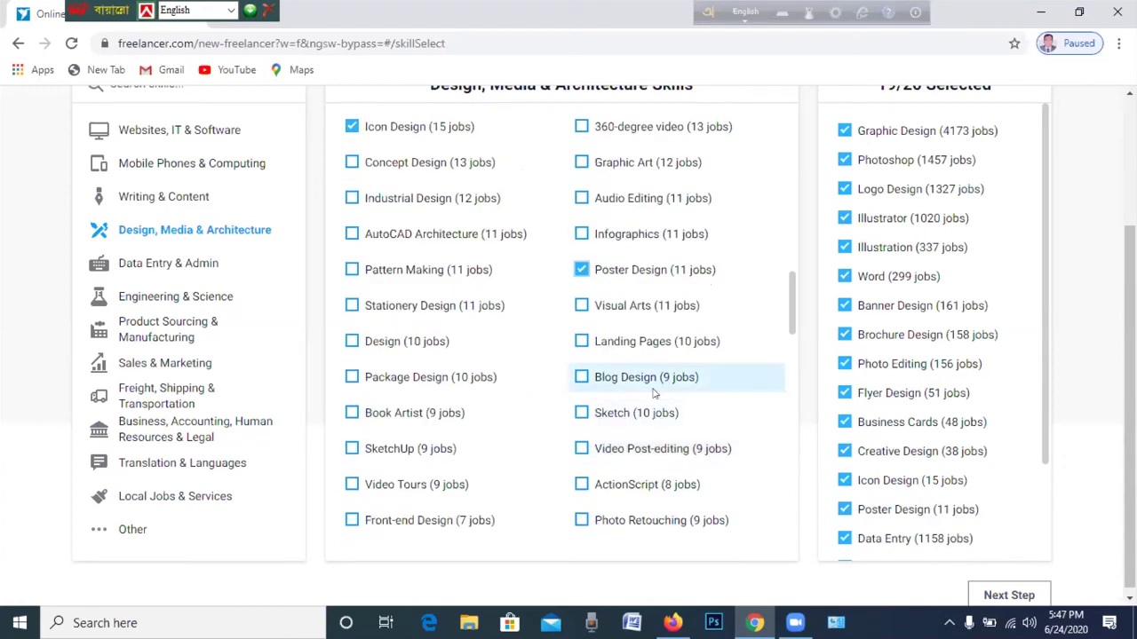
scroll(702, 426, "down", 1)
scroll(715, 426, "down", 1)
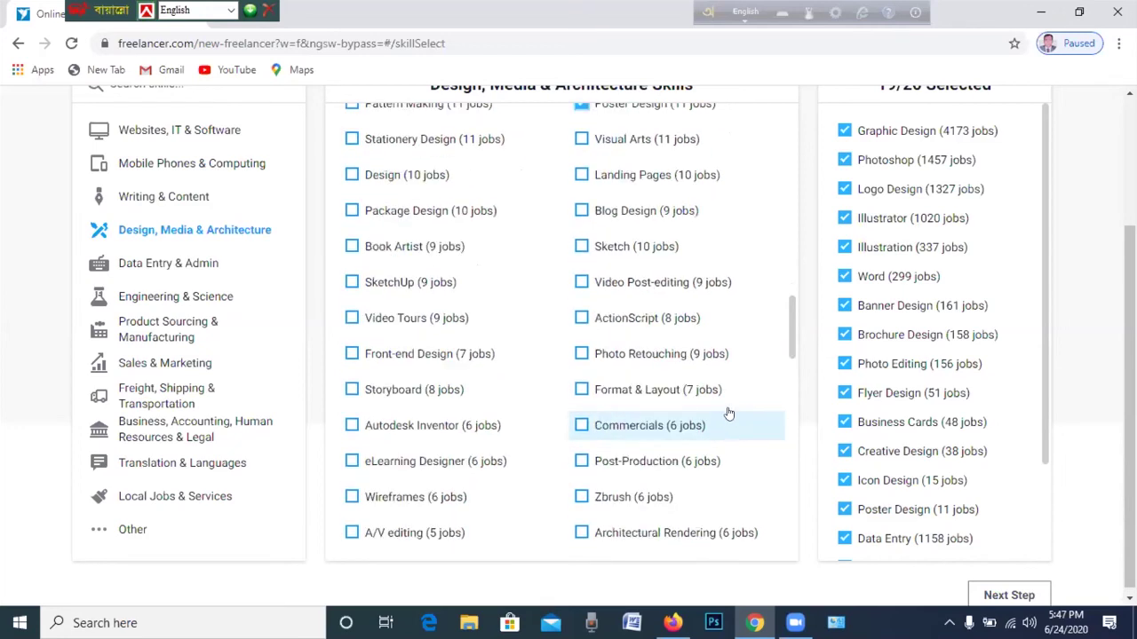
scroll(1096, 178, "up", 2)
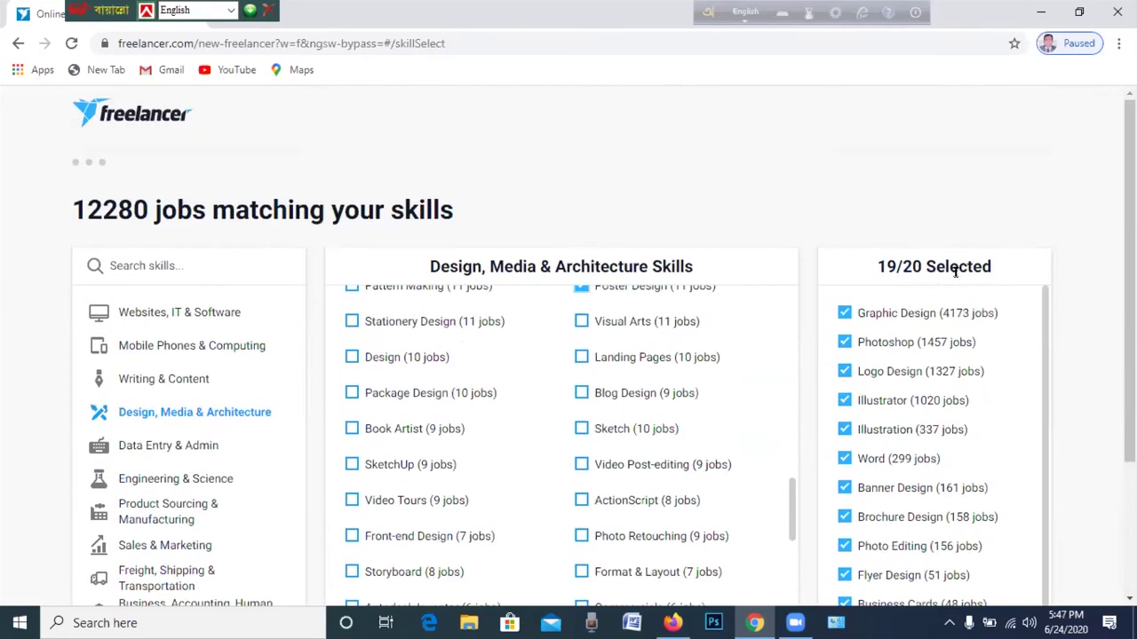
scroll(698, 315, "down", 10)
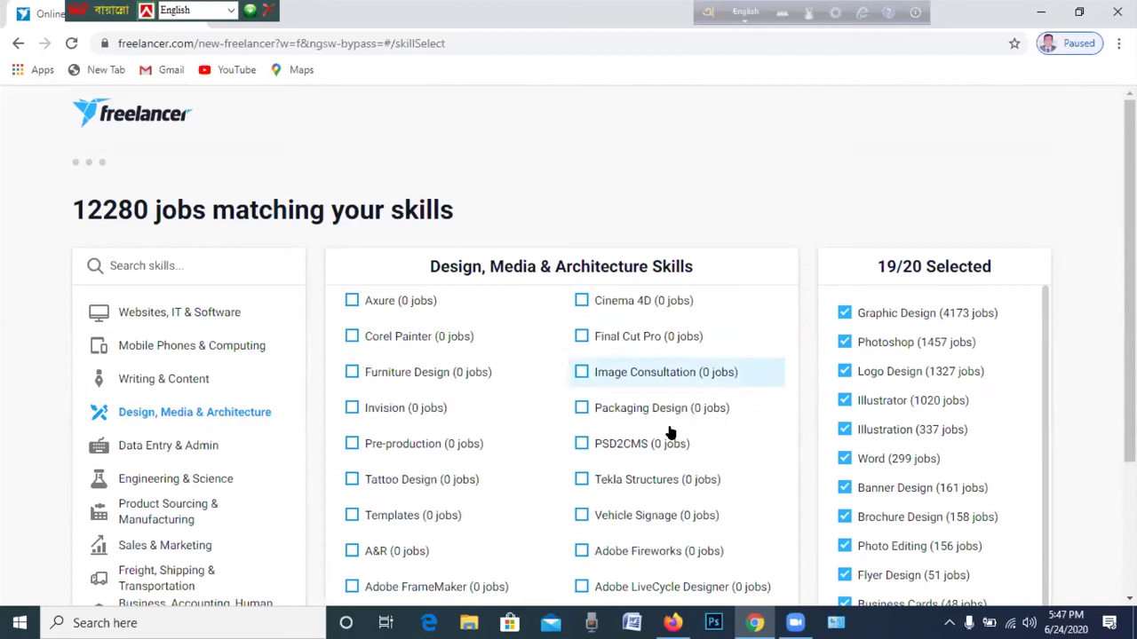
scroll(672, 432, "down", 3)
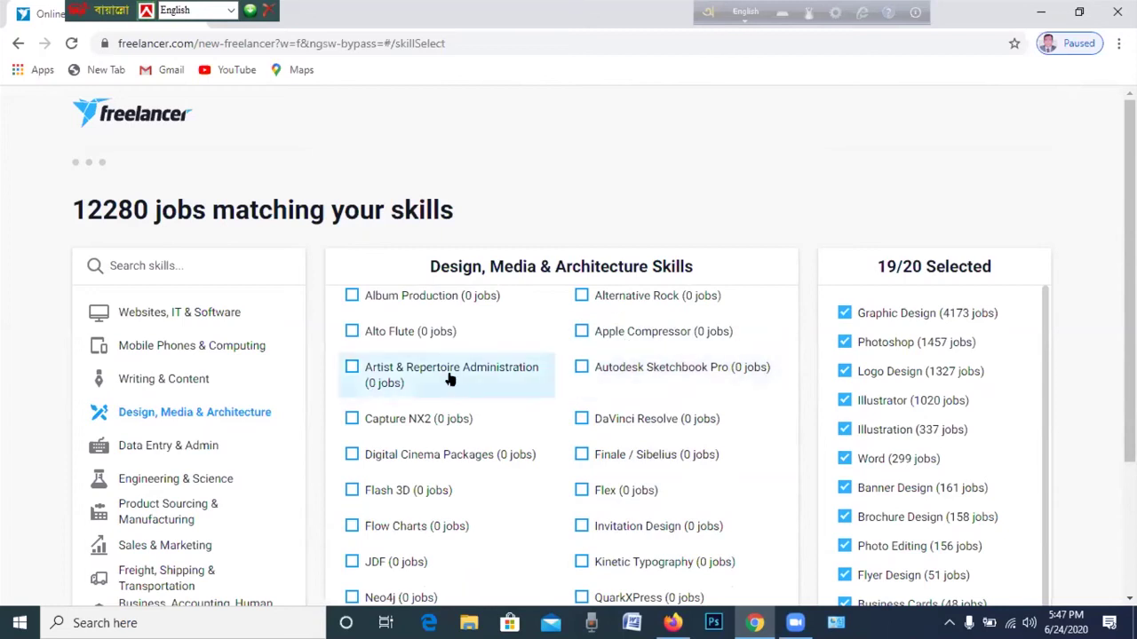
scroll(592, 396, "up", 5)
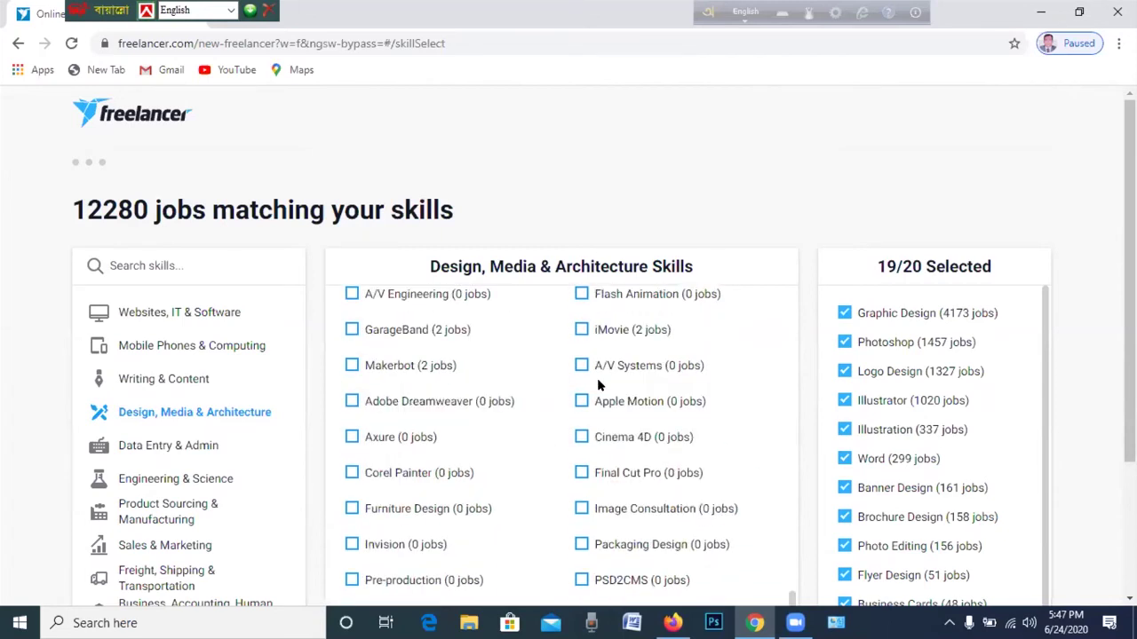
scroll(595, 384, "up", 1)
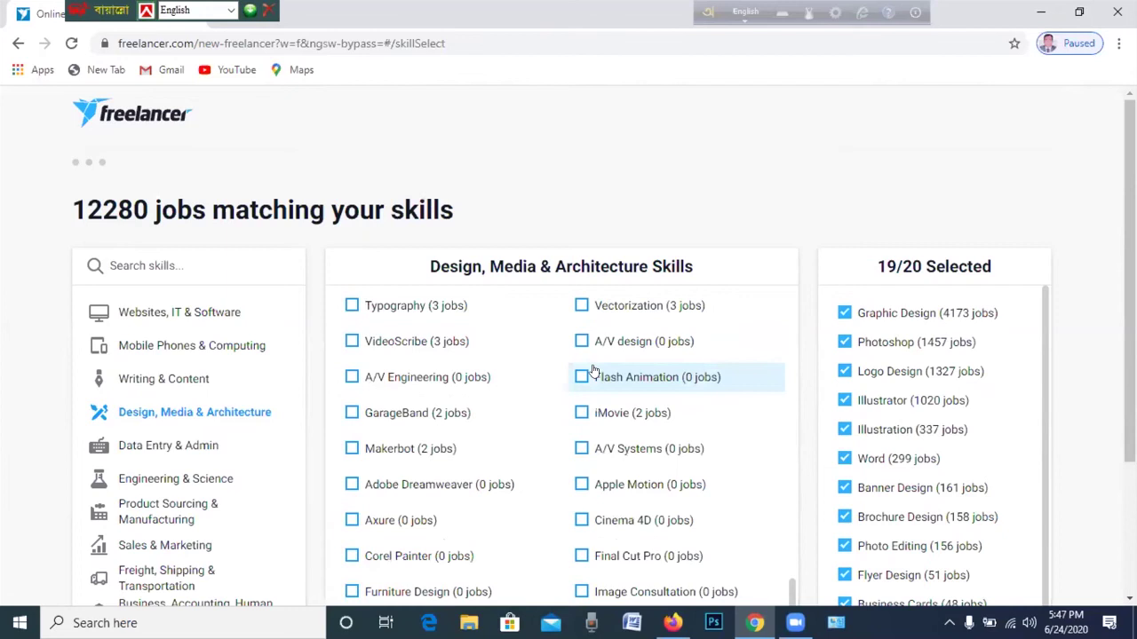
- Search the page for 'Stationery' to locate the Stationery Design skill
key("ctrl+f")
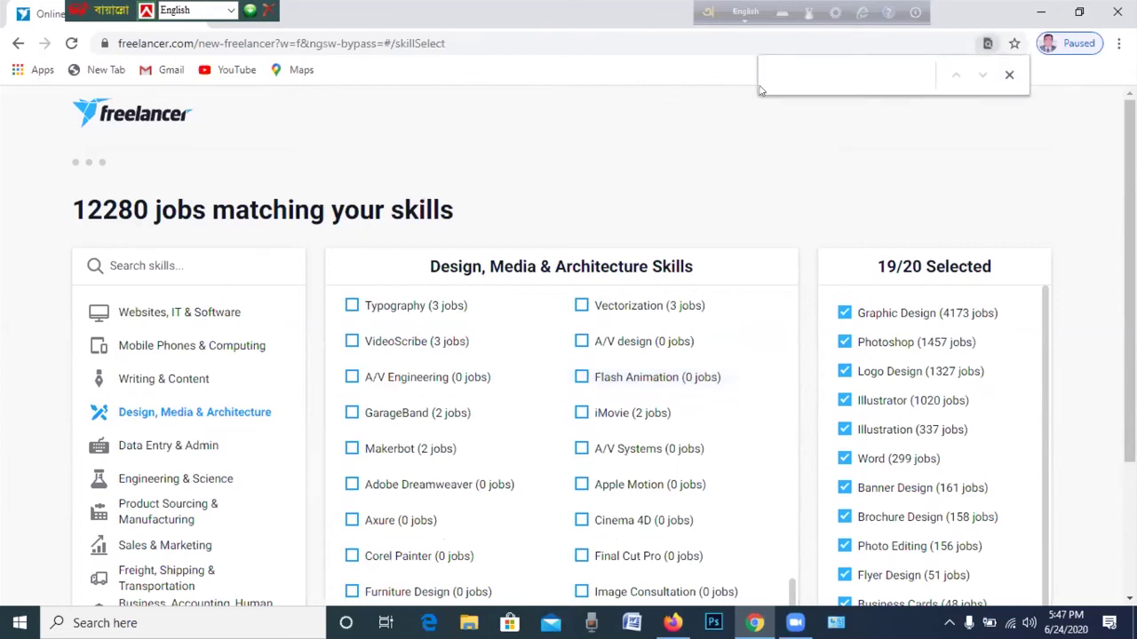
type("Stationary")
type("e")
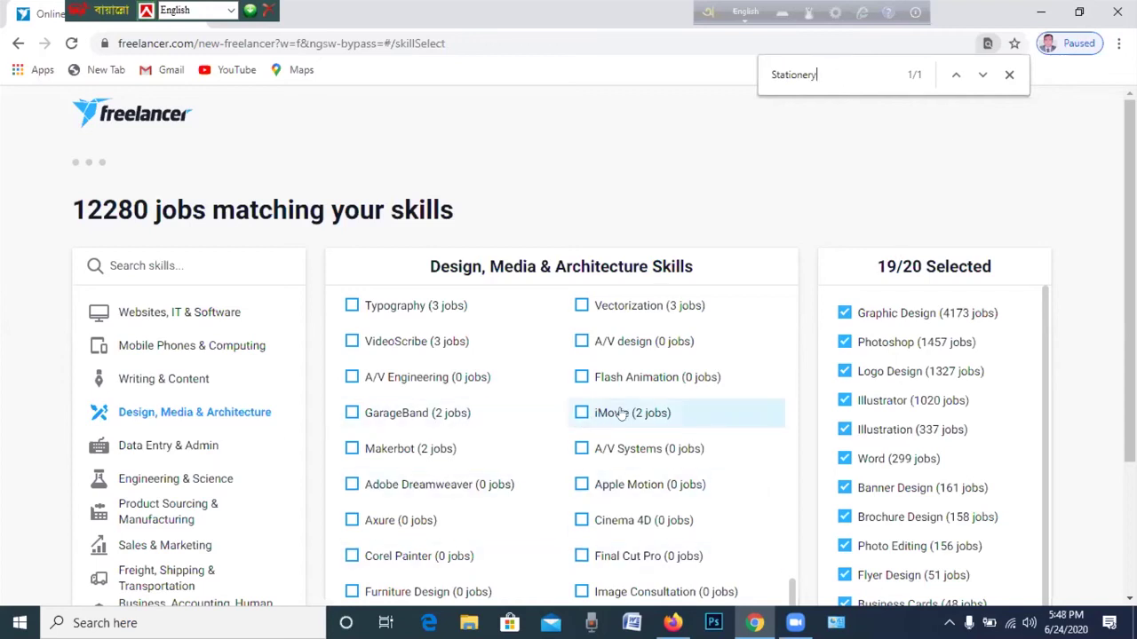
scroll(730, 372, "down", 1)
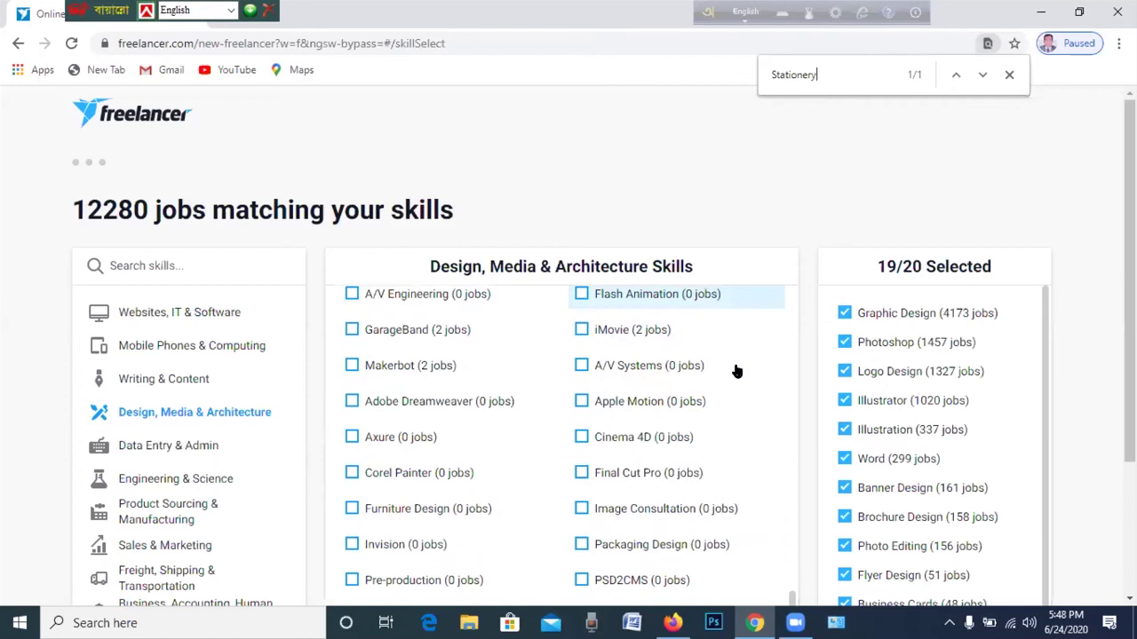
scroll(730, 364, "up", 2)
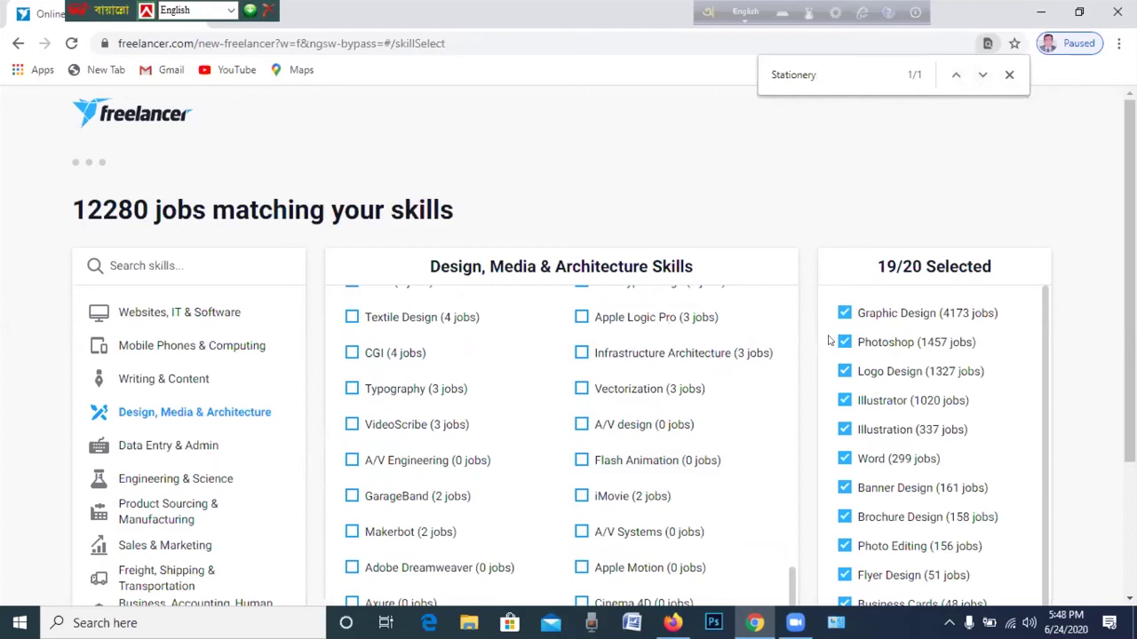
scroll(677, 477, "down", 5)
scroll(677, 477, "down", 3)
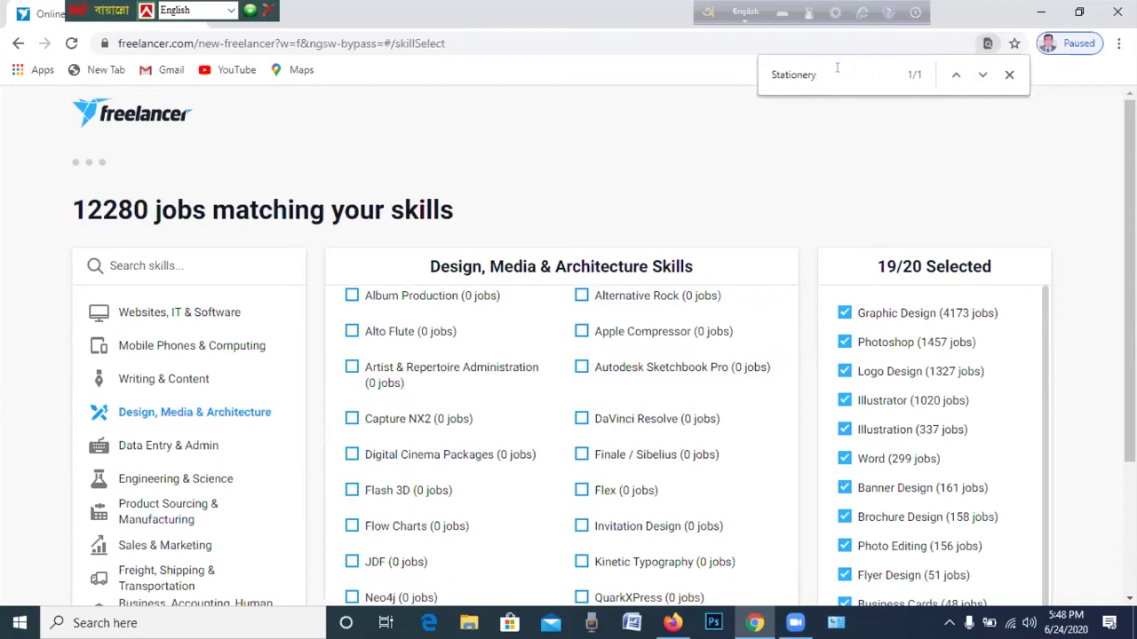
left_click(982, 76)
left_click(981, 76)
left_click(1130, 598)
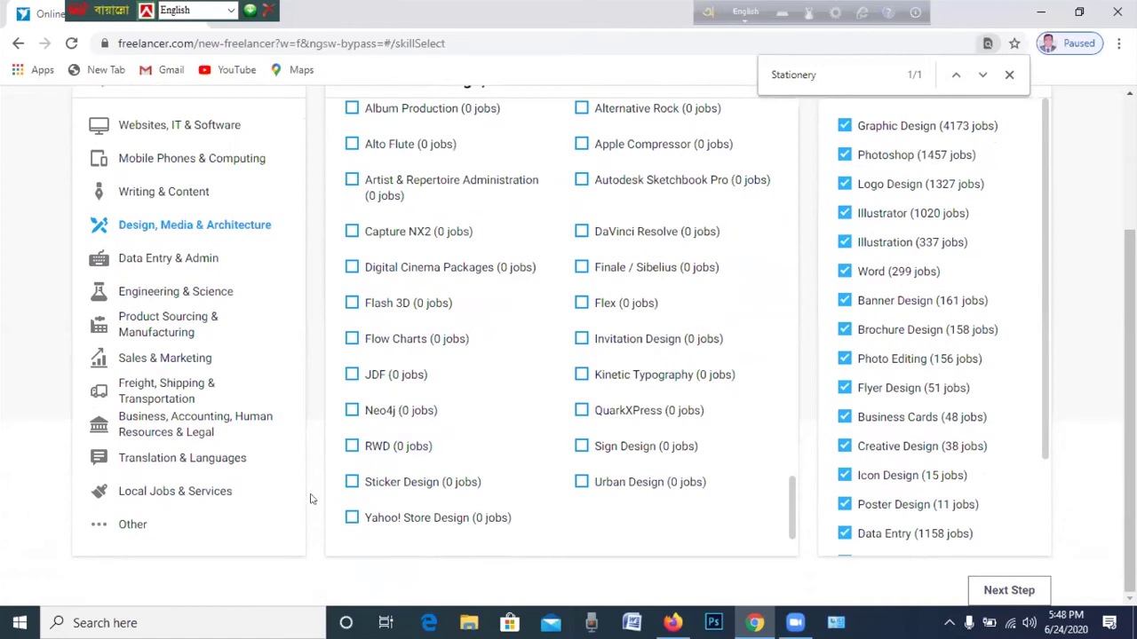
- Tick the Stationery Design checkbox, filling the 20 skill slots
scroll(410, 233, "up", 5)
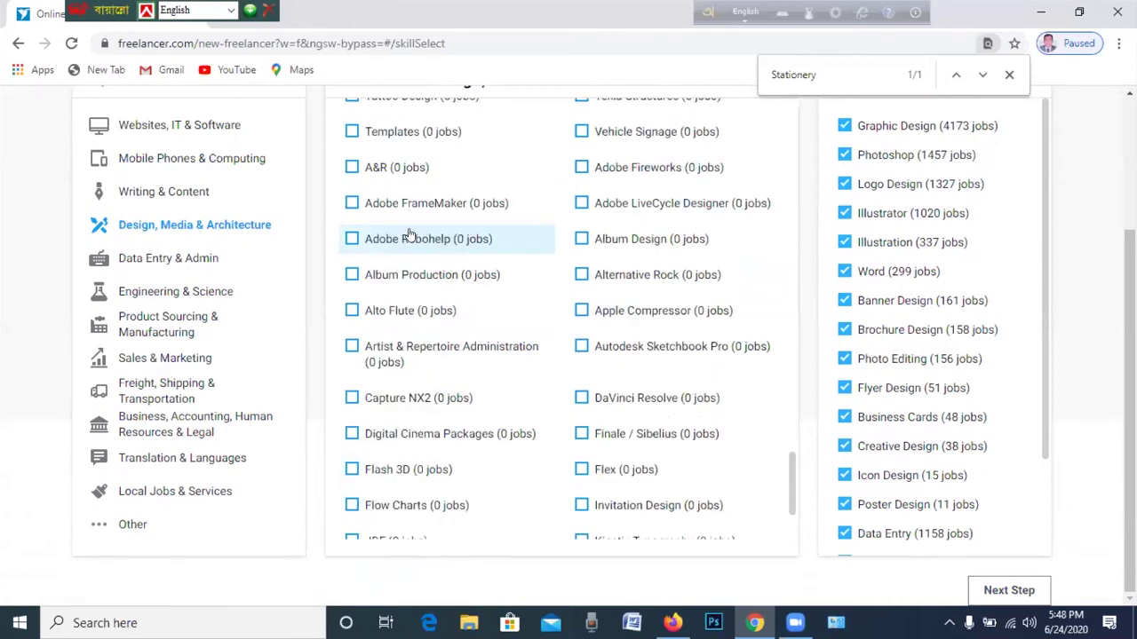
scroll(410, 232, "up", 6)
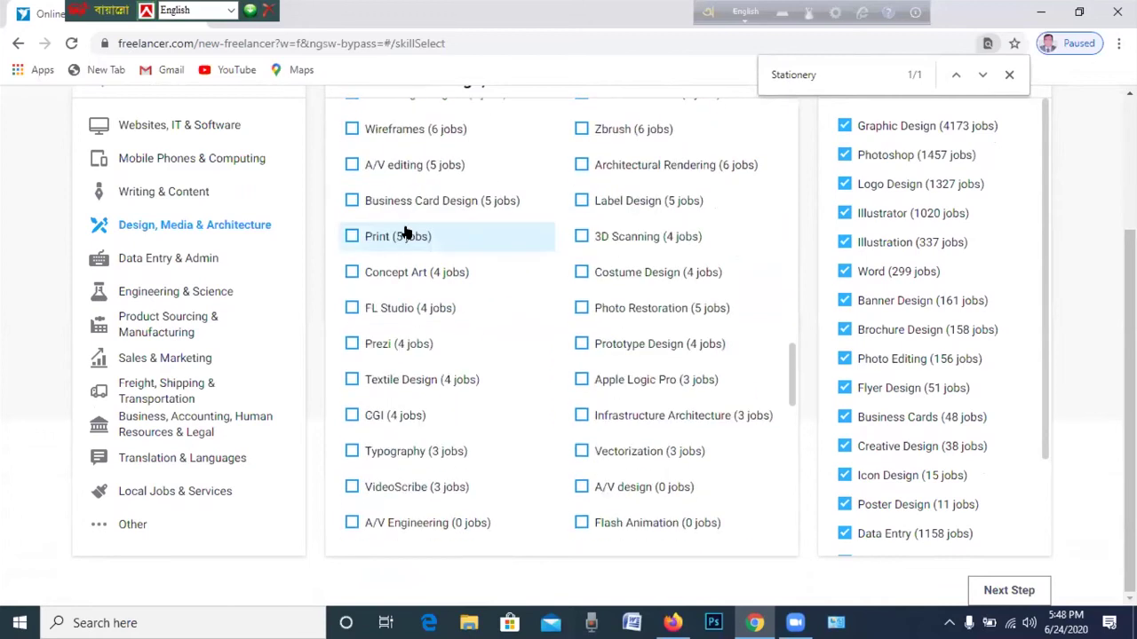
scroll(406, 232, "up", 3)
scroll(409, 233, "up", 12)
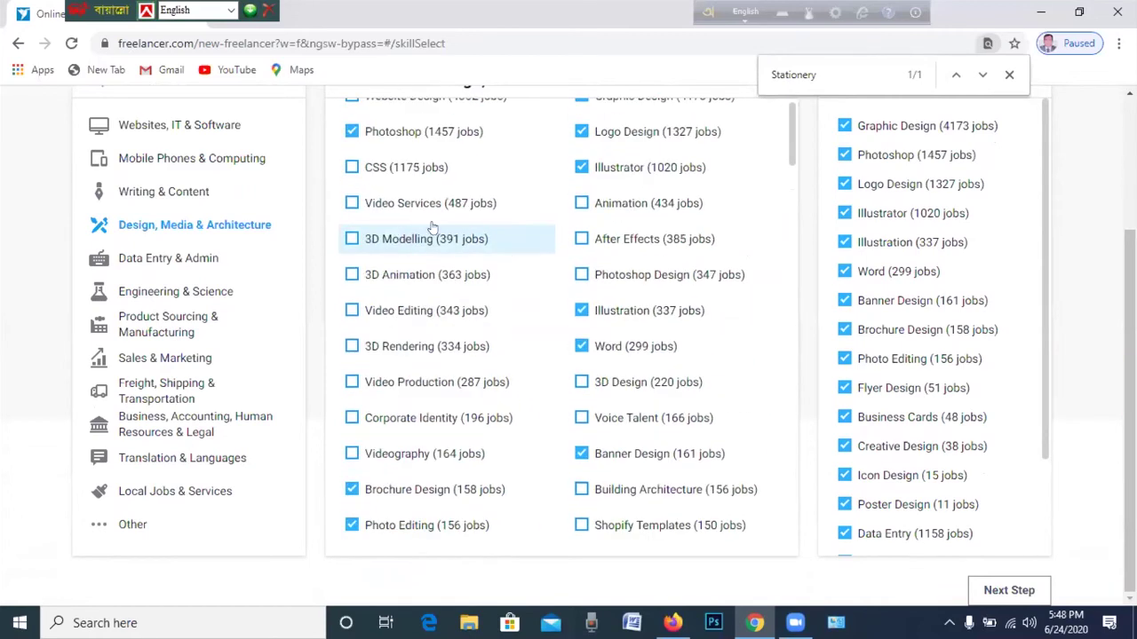
scroll(479, 238, "down", 3)
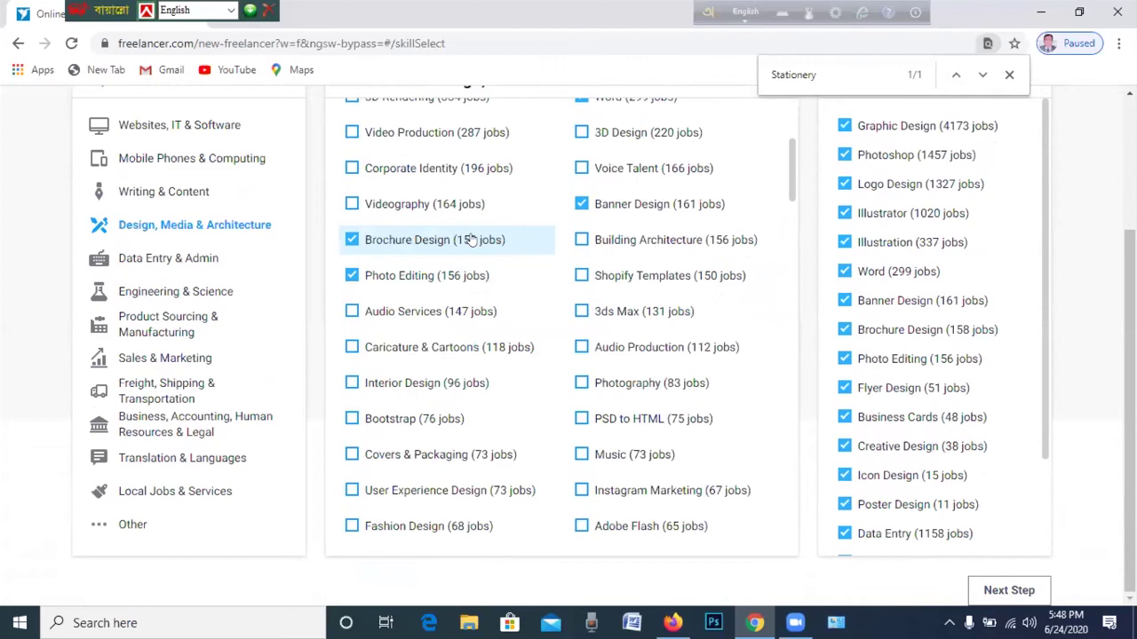
scroll(465, 240, "down", 1)
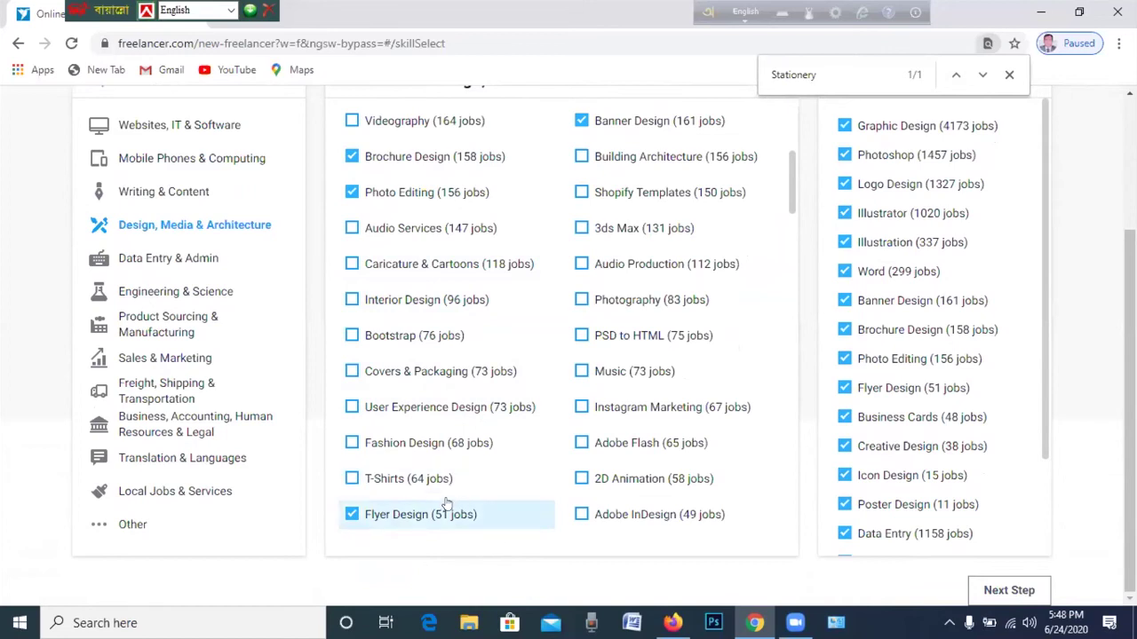
scroll(455, 502, "down", 5)
scroll(444, 502, "down", 5)
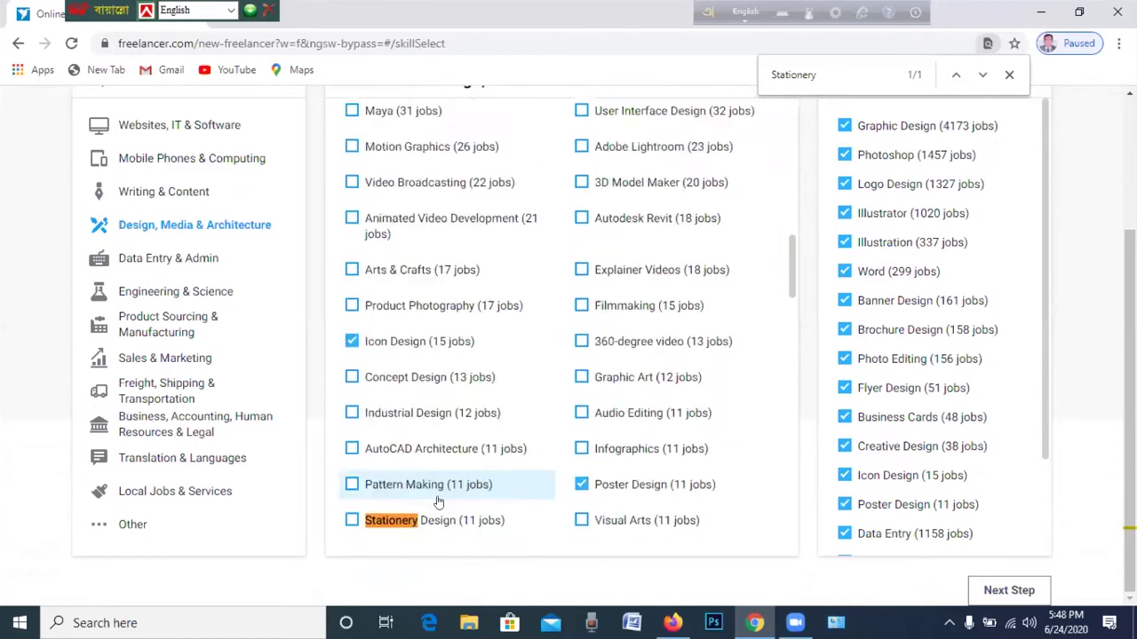
left_click(371, 272)
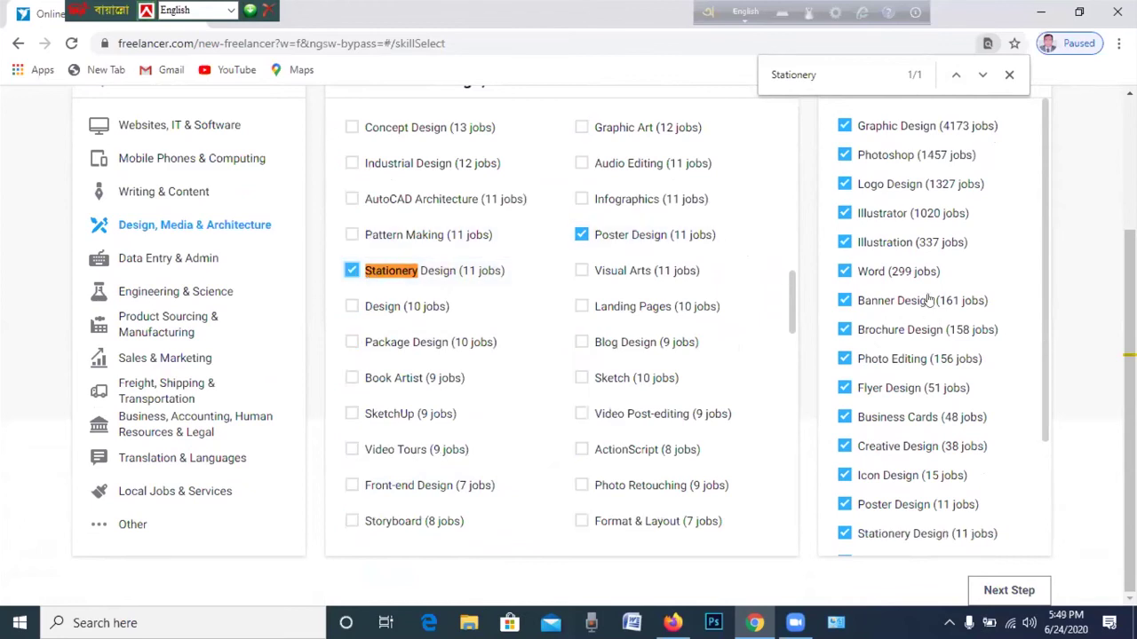
- Proceed with Next Step to the Complete Your Profile form
scroll(593, 361, "down", 3)
scroll(588, 364, "down", 15)
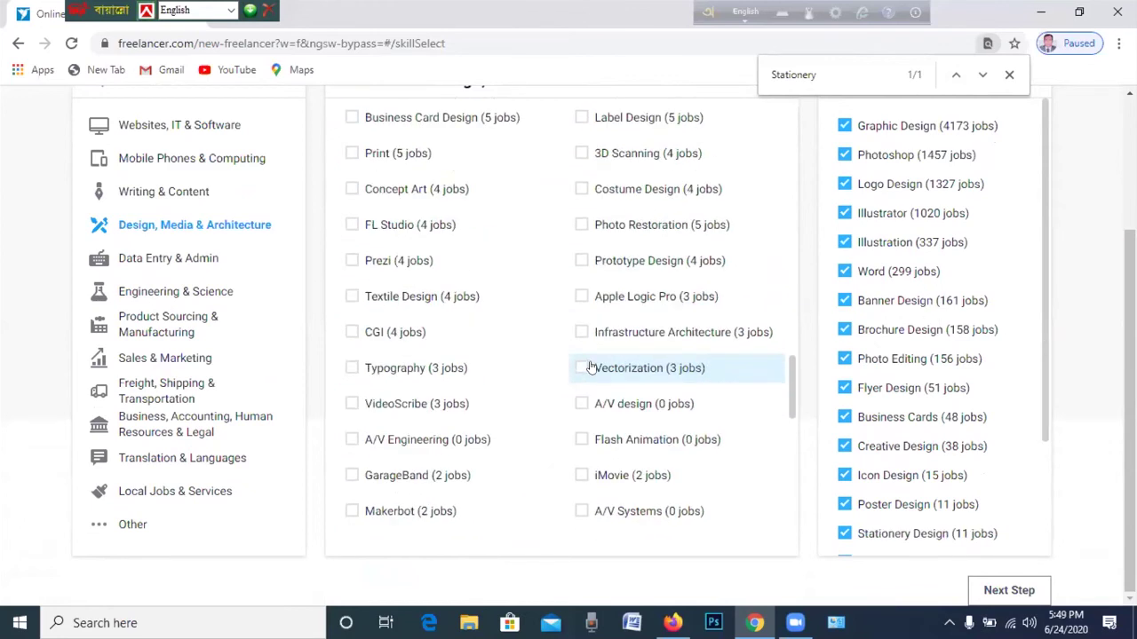
left_click(1007, 591)
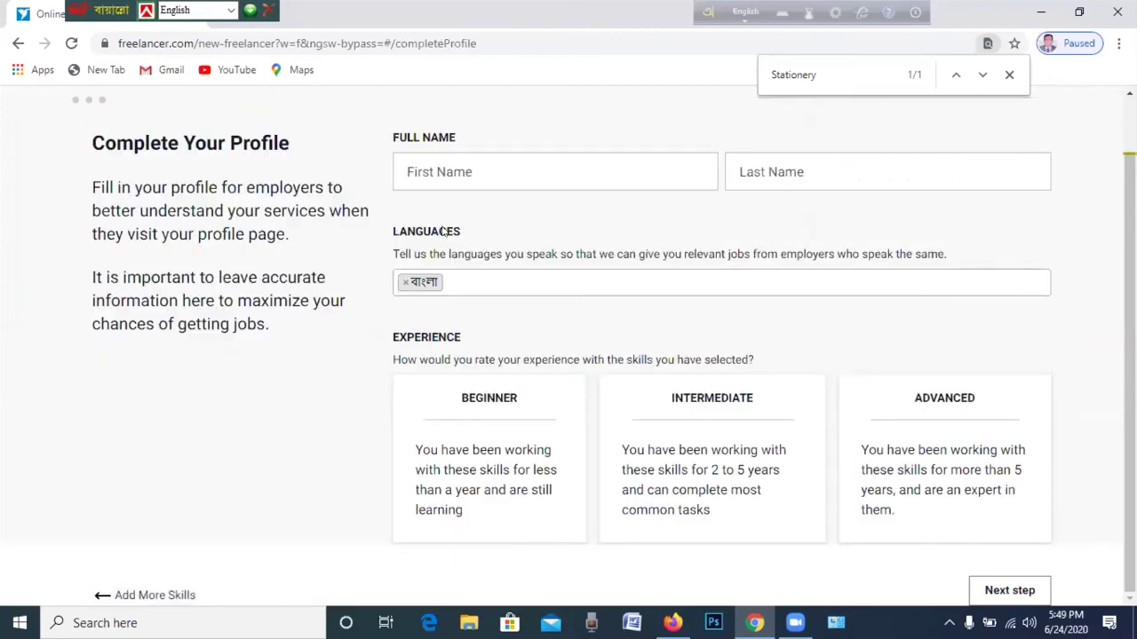
- Enter the user's first name and surname, fixing the misspelled surname
left_click(437, 161)
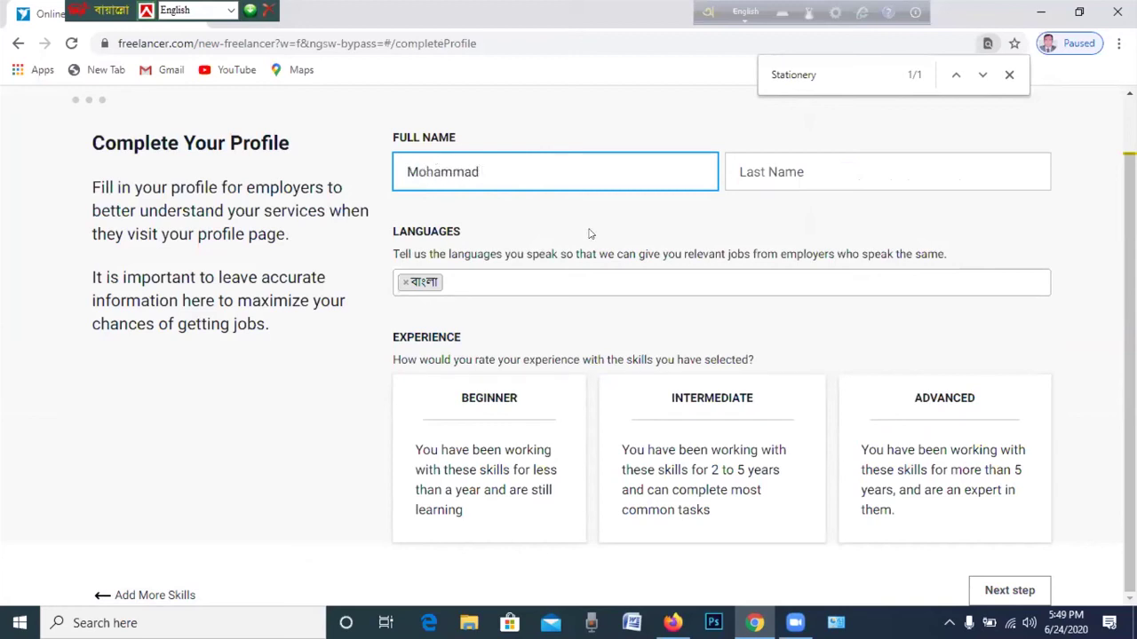
left_click(768, 167)
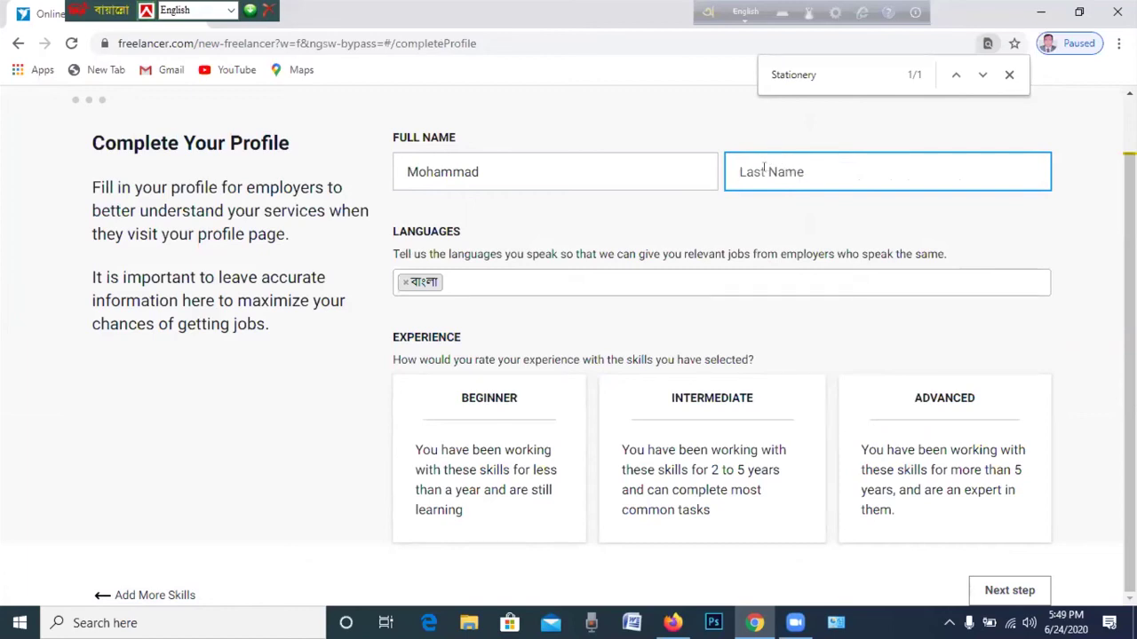
left_click(490, 167)
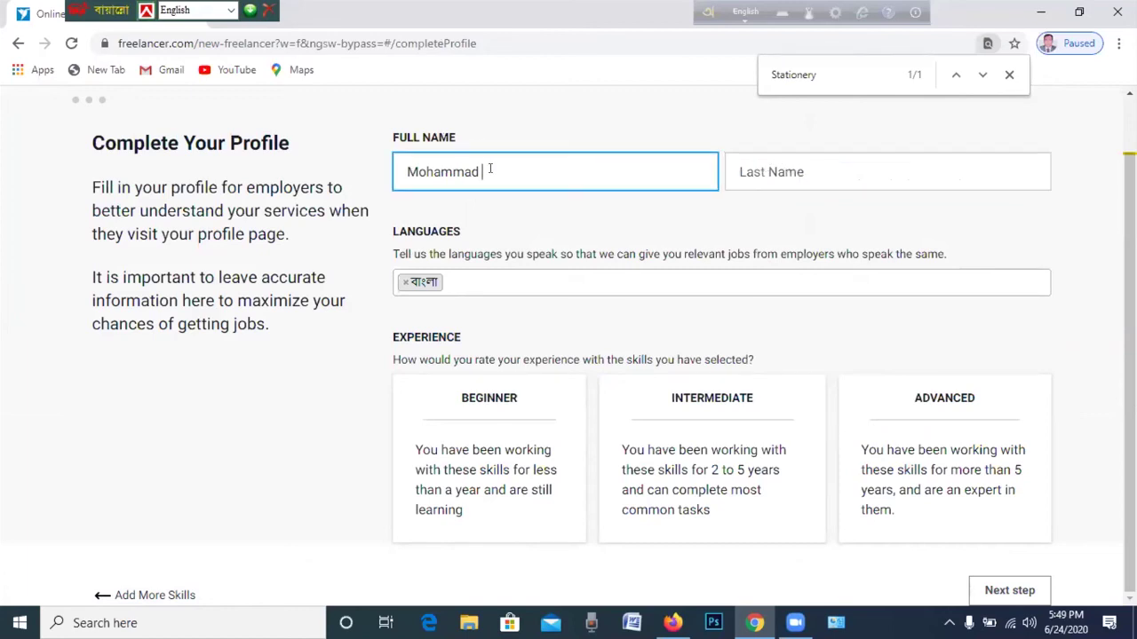
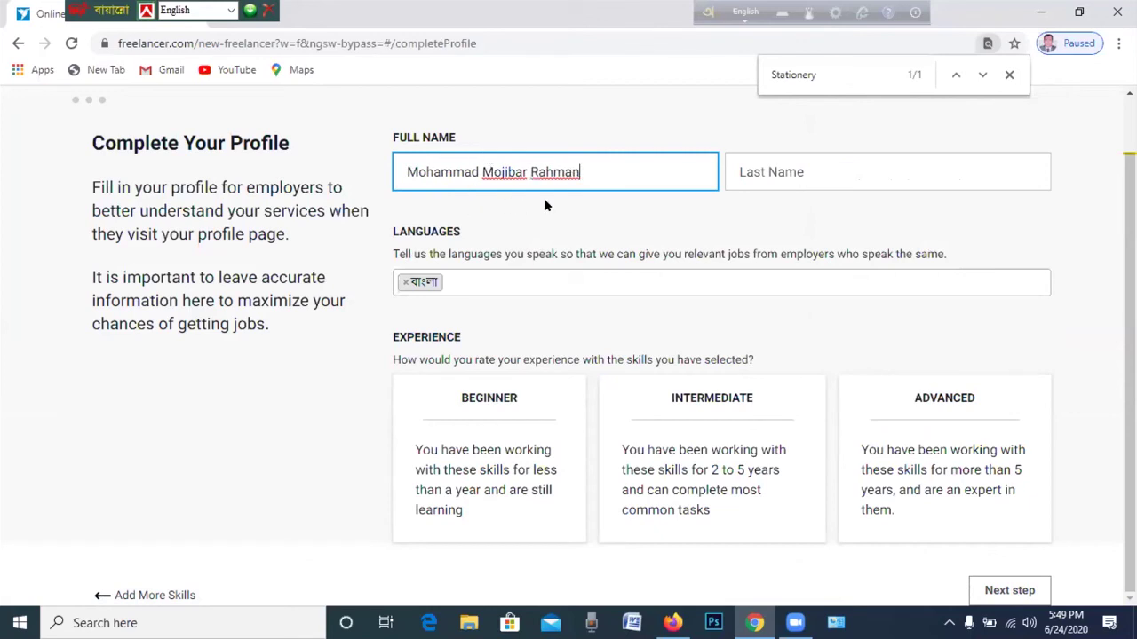
left_click(783, 171)
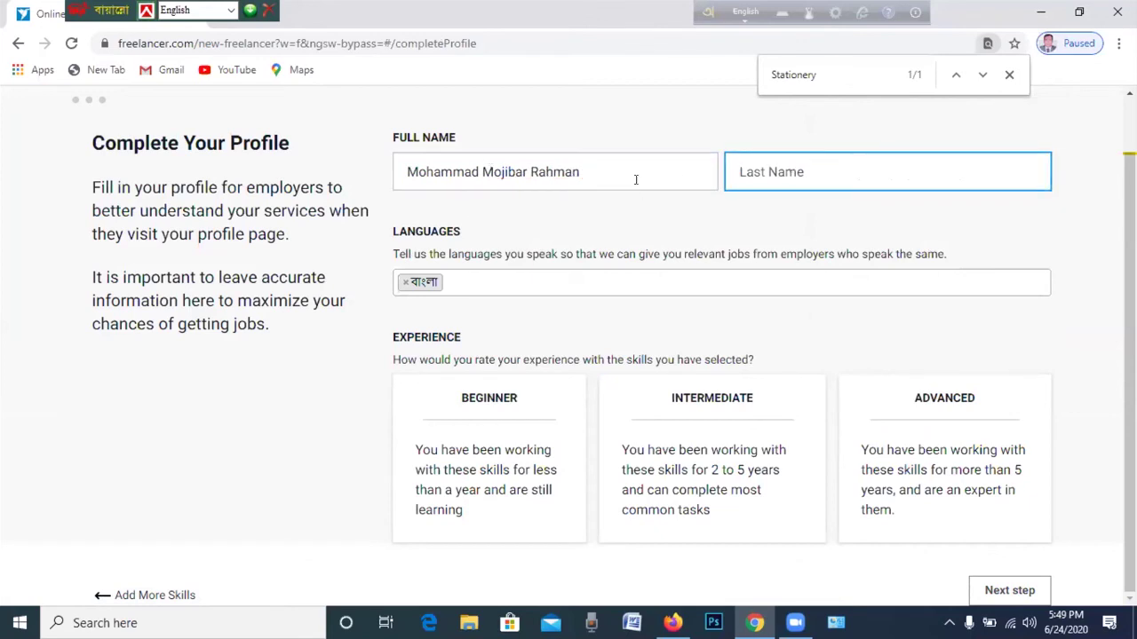
type("R")
type("hman")
key("BackSpace")
key("BackSpace")
key("BackSpace")
key("BackSpace")
key("BackSpace")
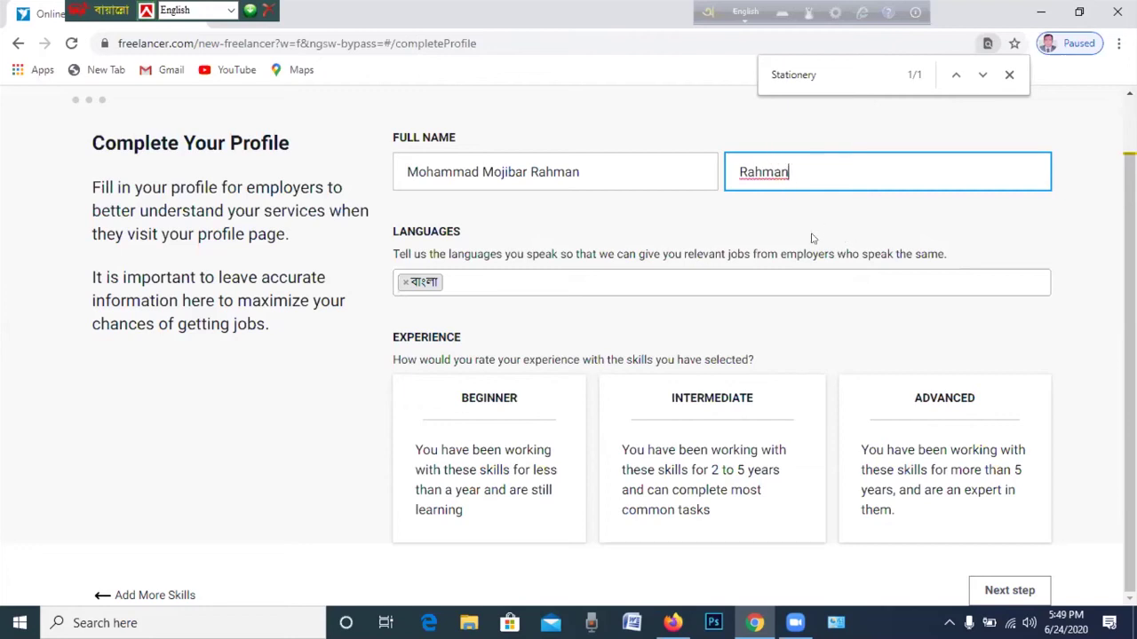
- Remove the surname from the first-name field and put it alone in the last-name field
left_click_drag(802, 169, 727, 167)
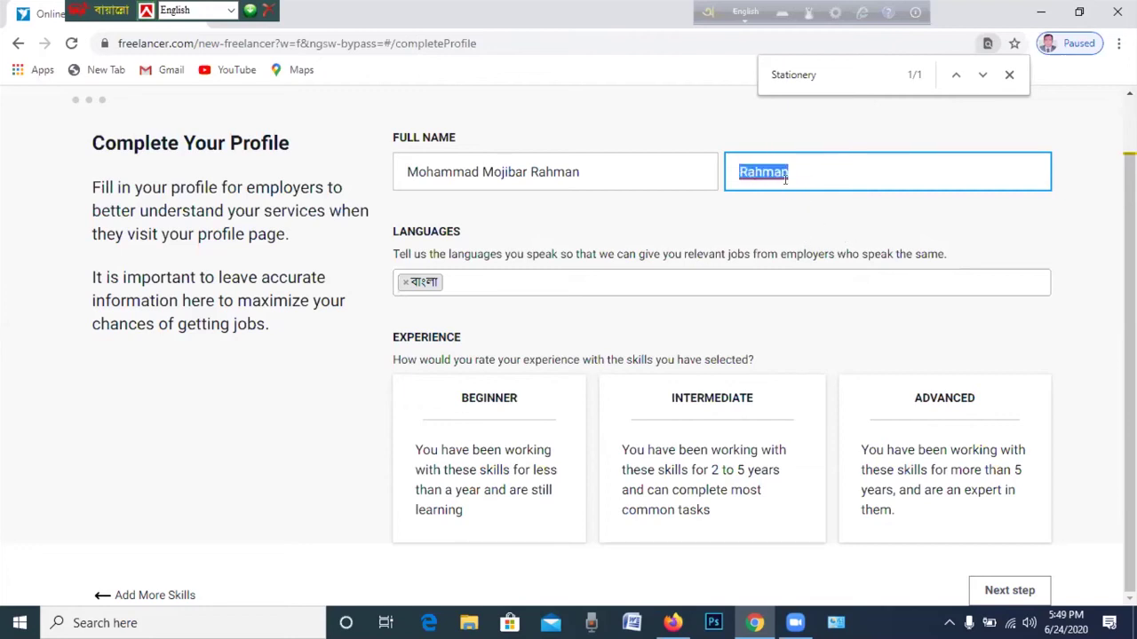
key("BackSpace")
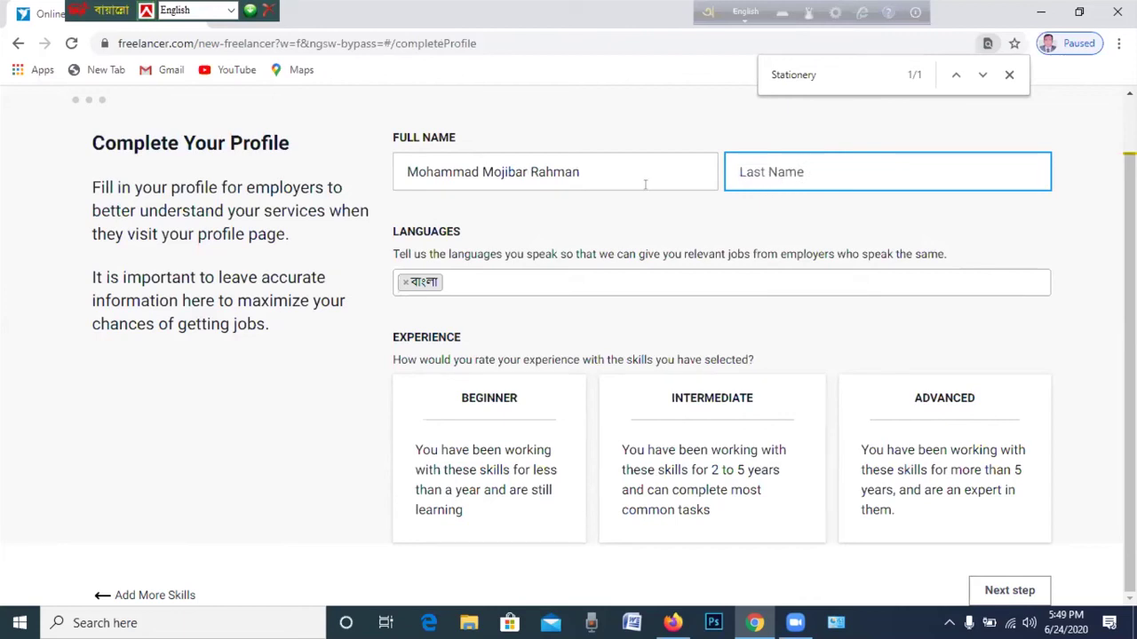
left_click_drag(586, 167, 530, 169)
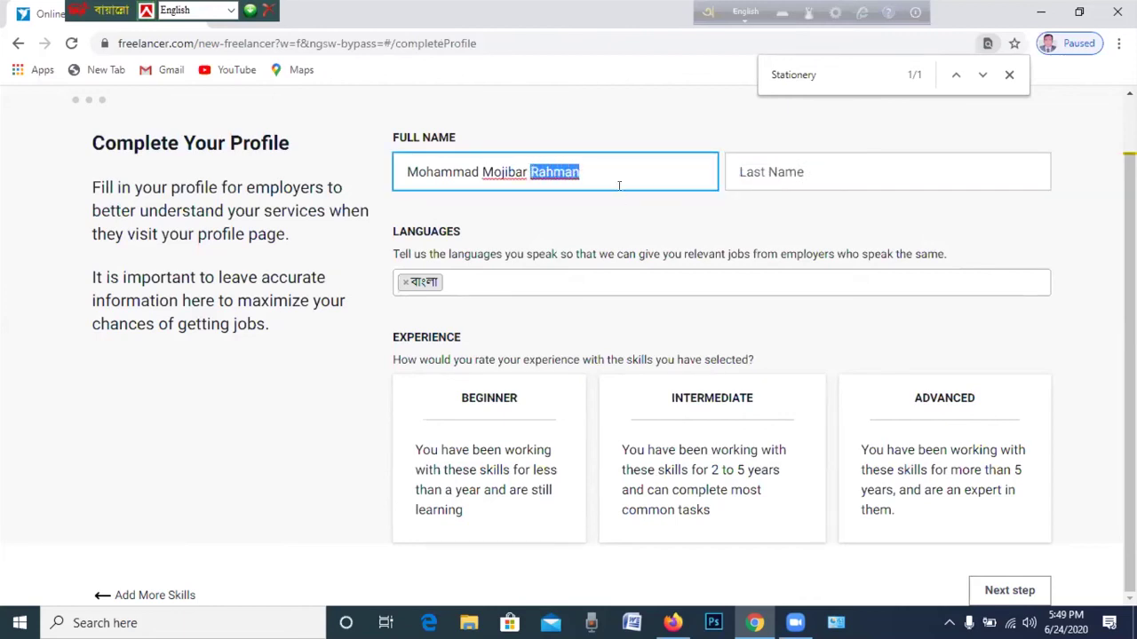
key("BackSpace")
left_click(787, 171)
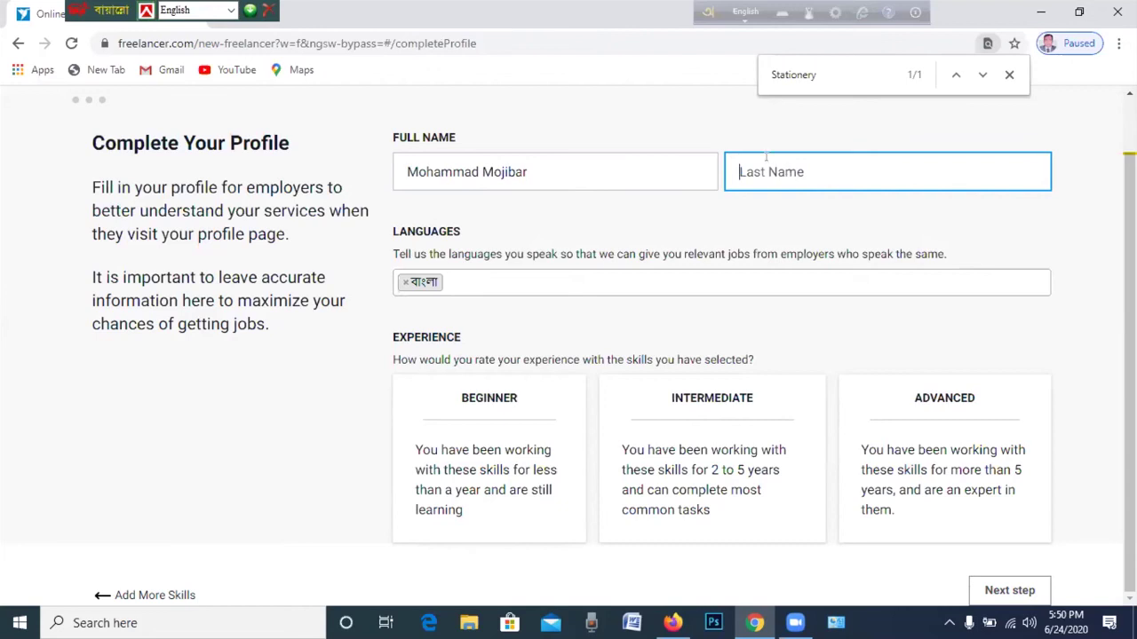
type("Rahman")
- Add English to the profile's spoken languages
left_click(437, 278)
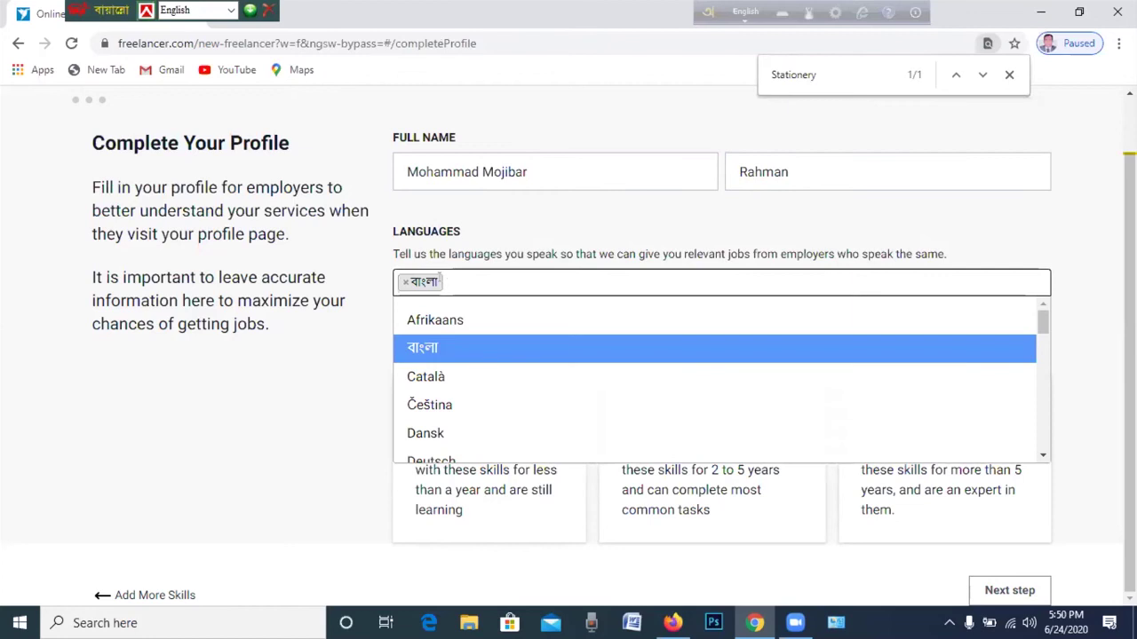
type("E")
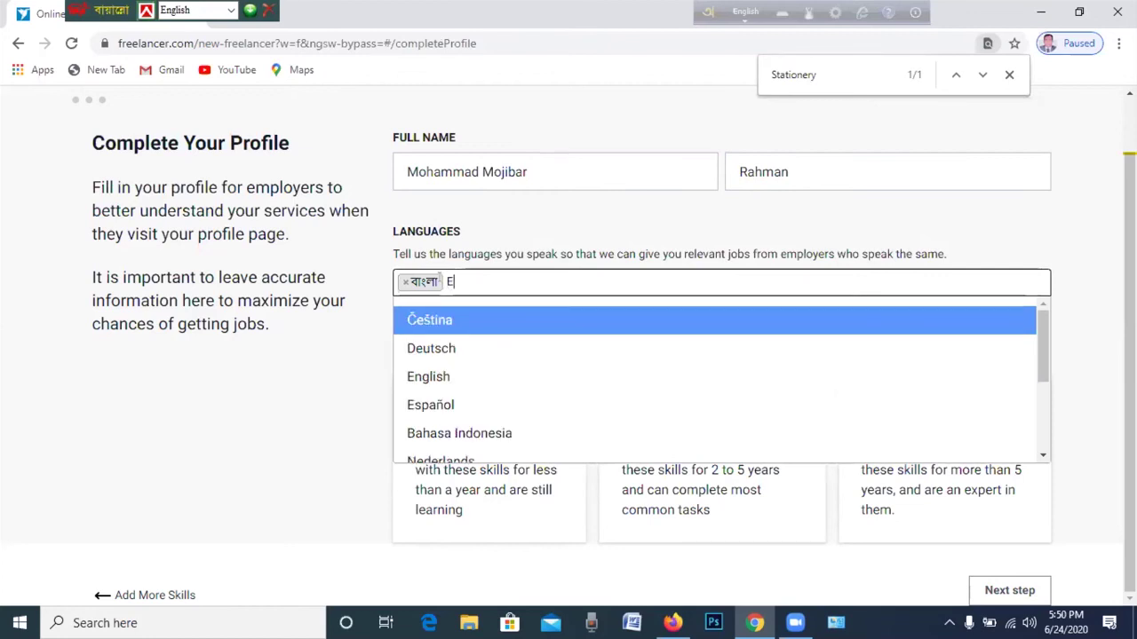
key("BackSpace")
scroll(418, 381, "down", 4)
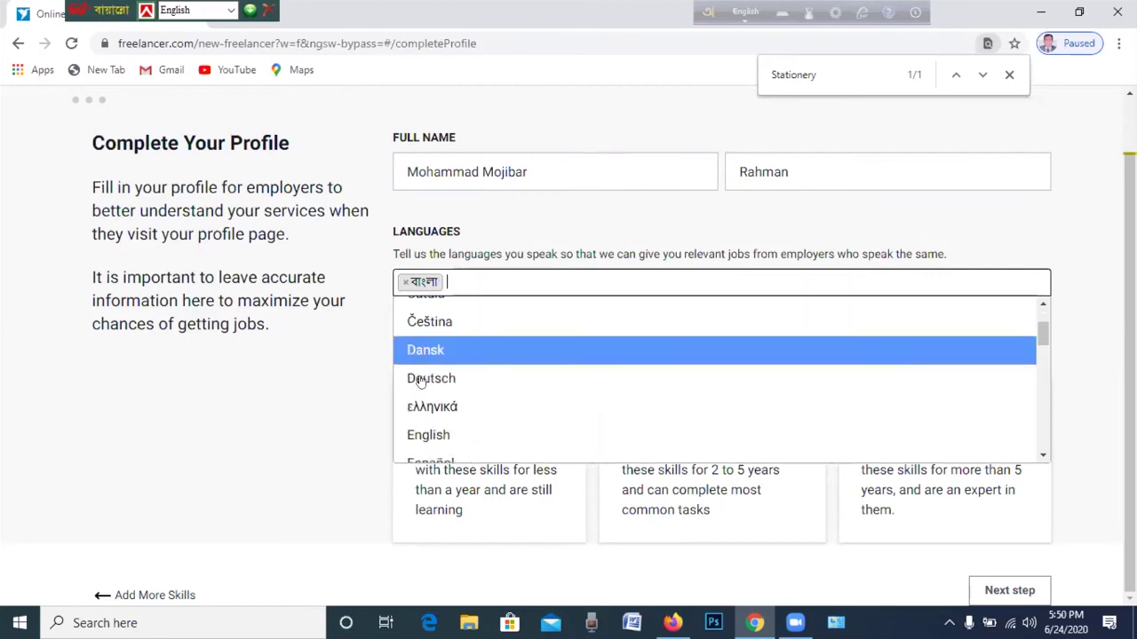
scroll(480, 347, "down", 2)
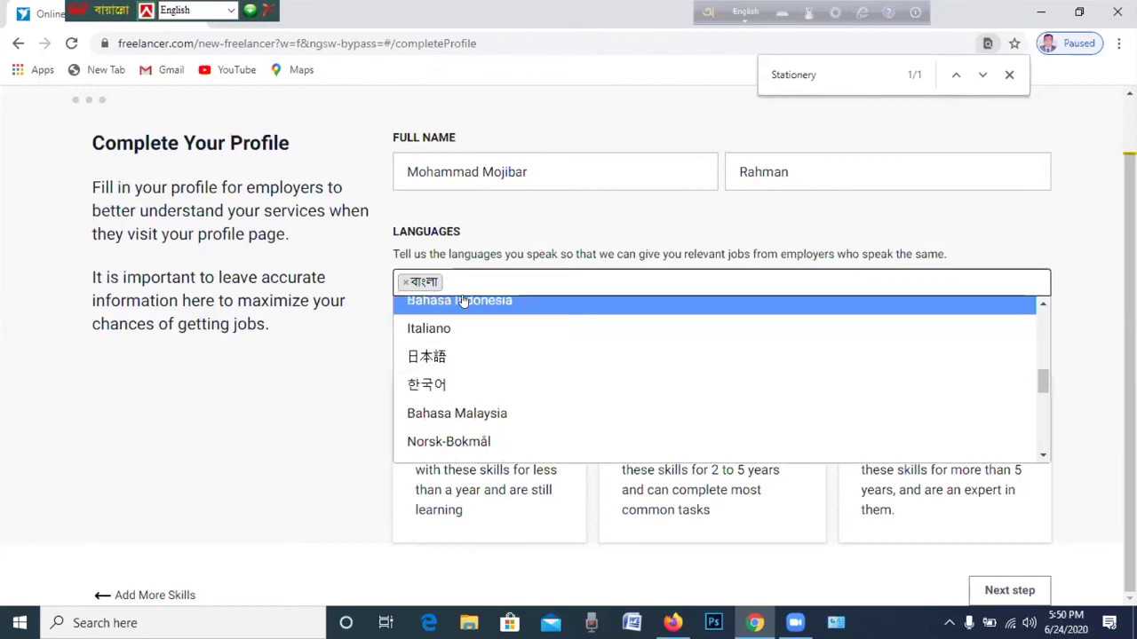
type("English")
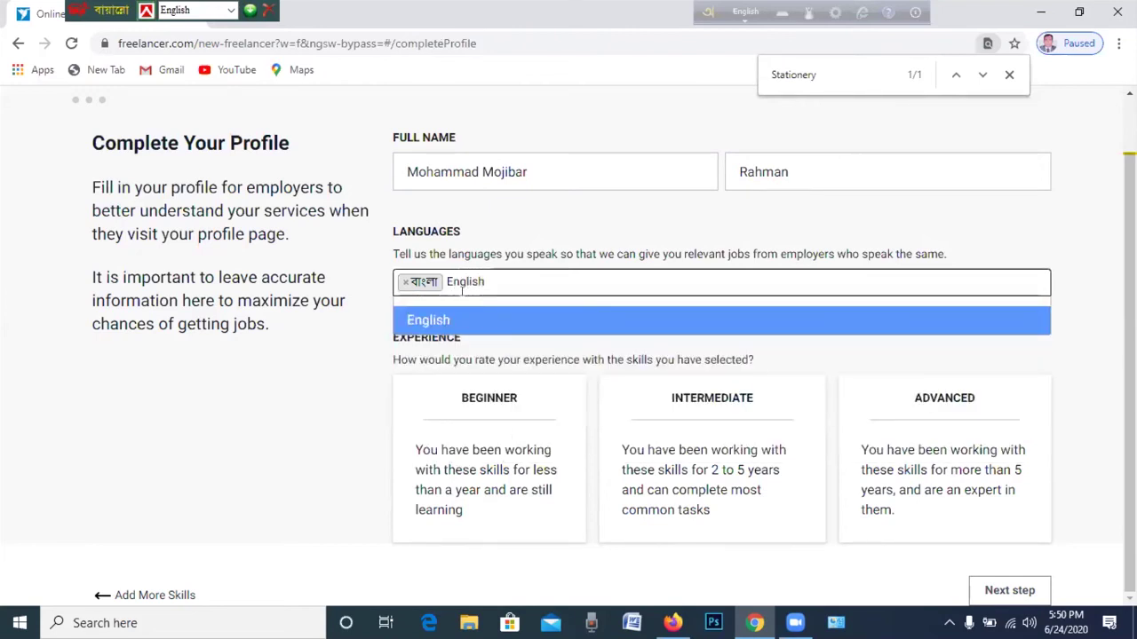
key("Return")
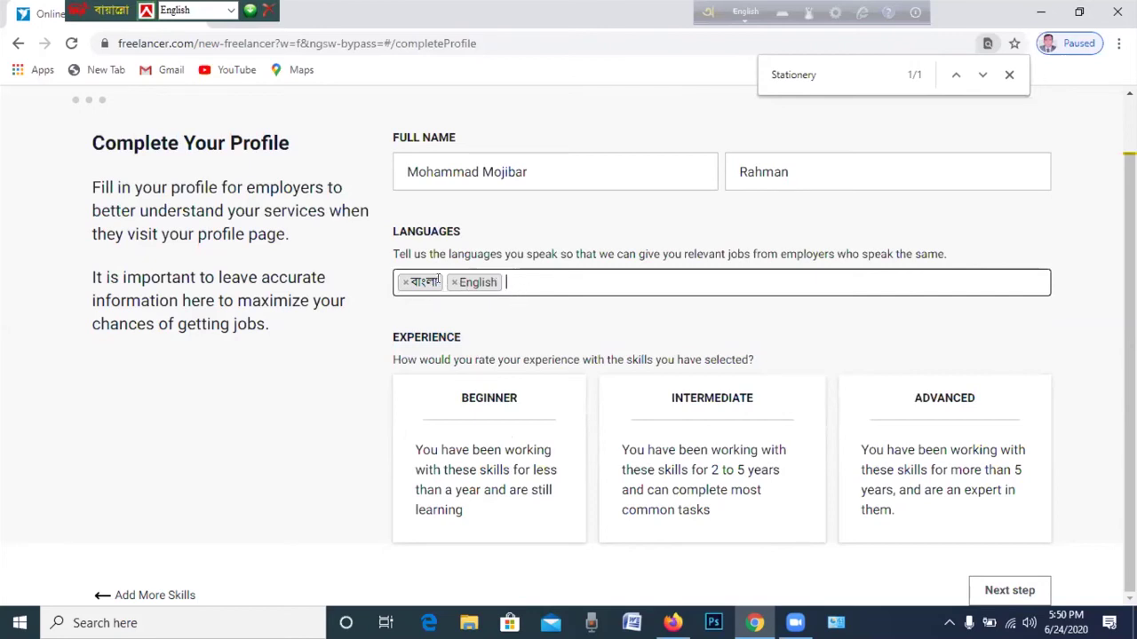
- Remove the বাংলা language tag so only English remains
left_click(405, 282)
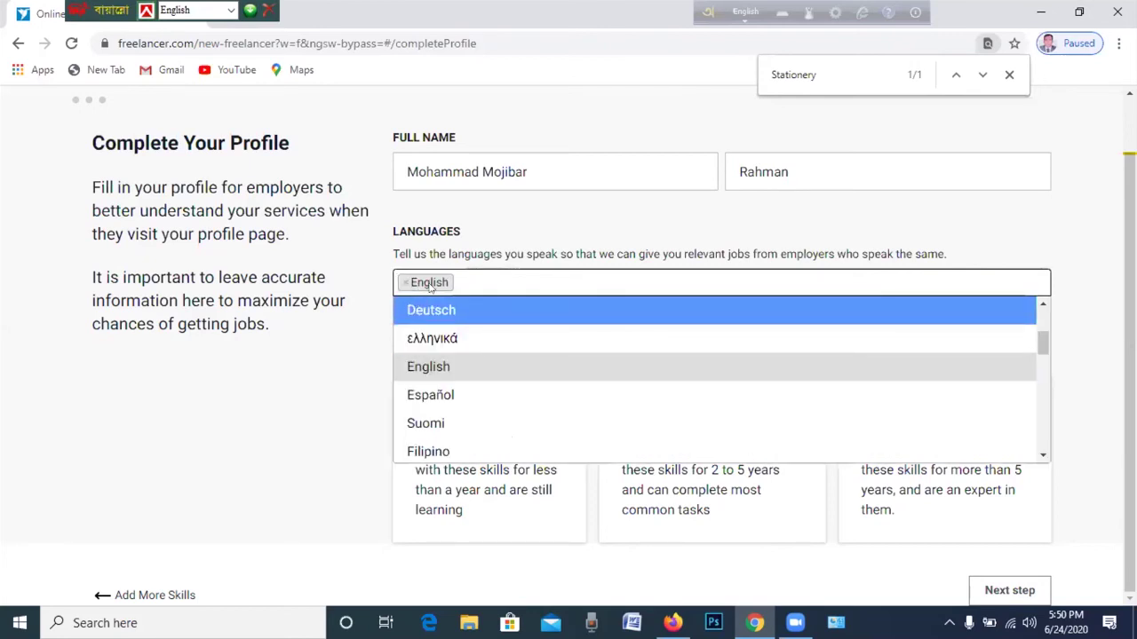
left_click(472, 287)
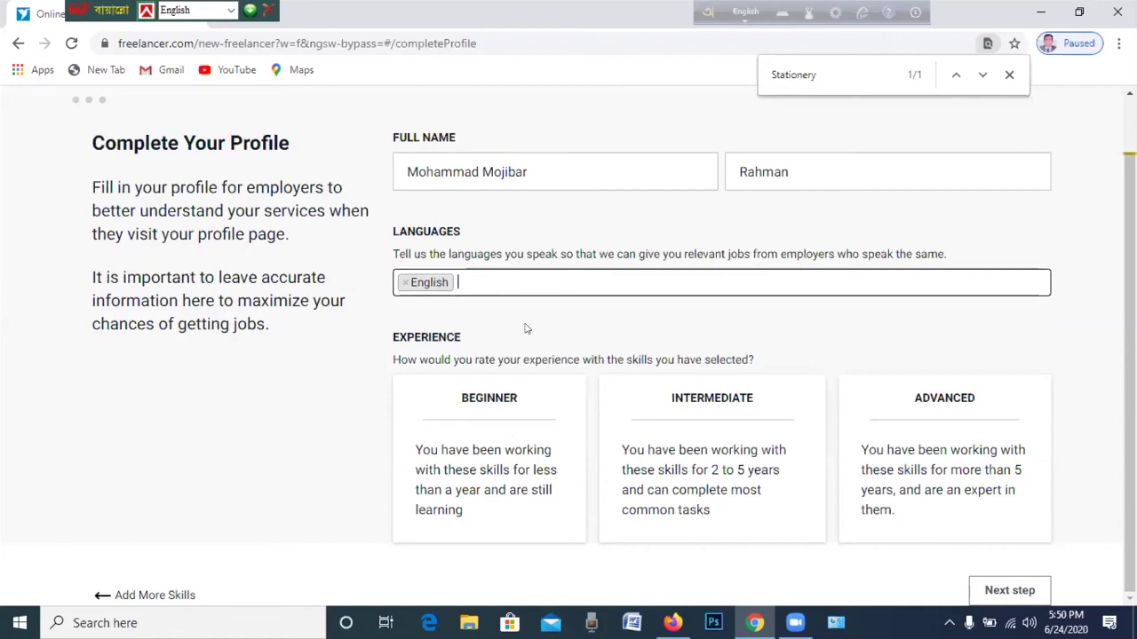
left_click(487, 276)
left_click(490, 277)
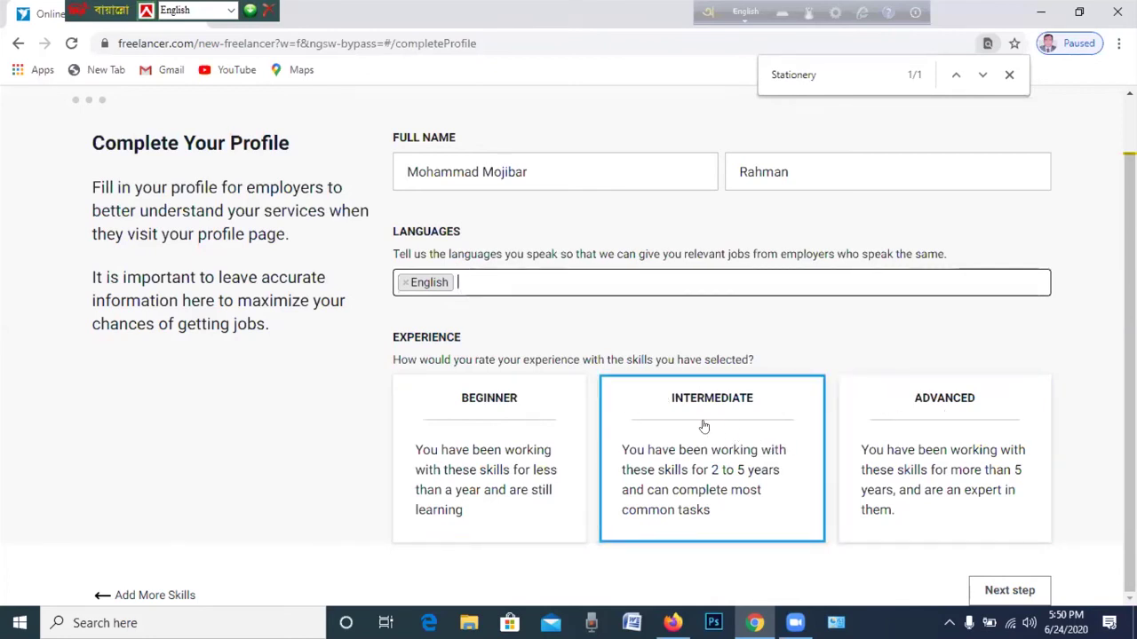
- Choose the Beginner experience level and submit the profile form
left_click(472, 419)
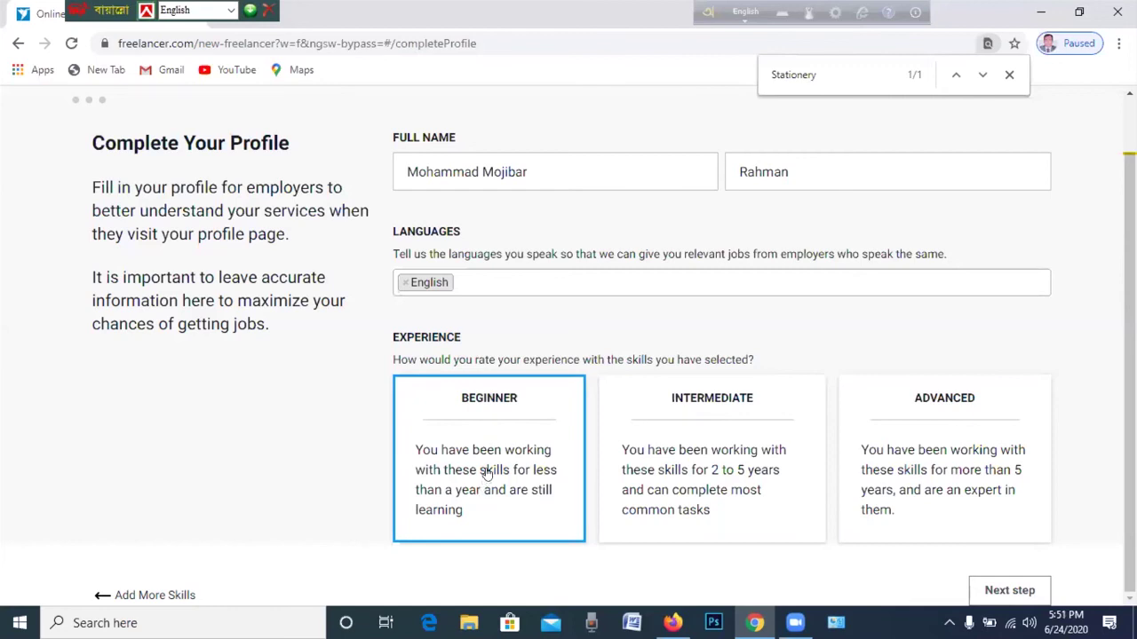
left_click(997, 594)
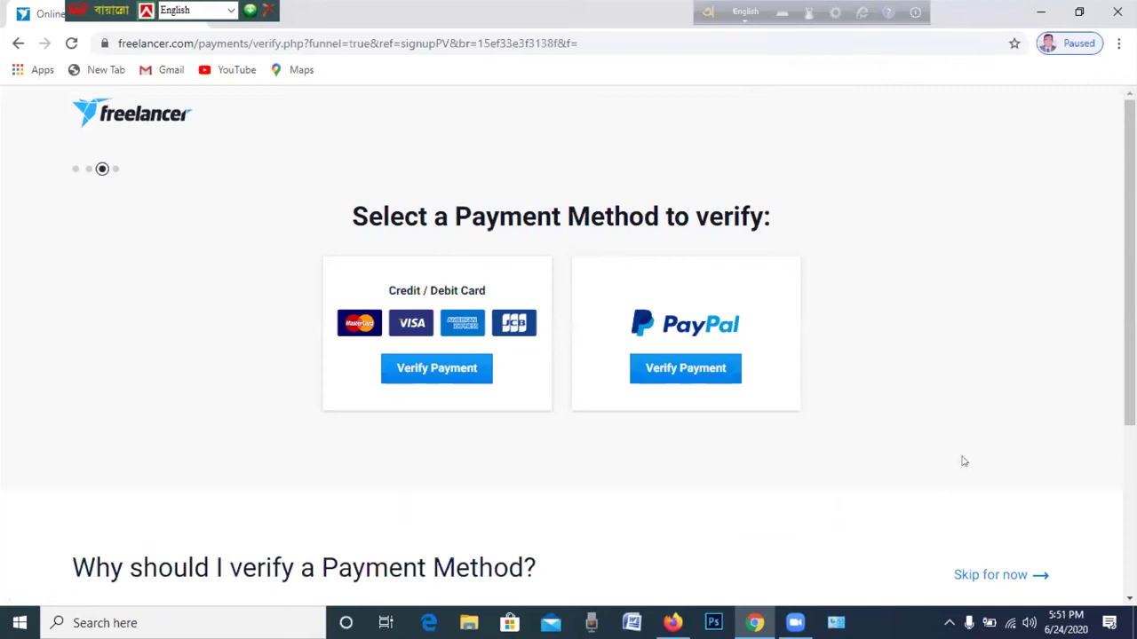
- Skip payment-method verification and decline the Plus Membership free trial
left_click(982, 577)
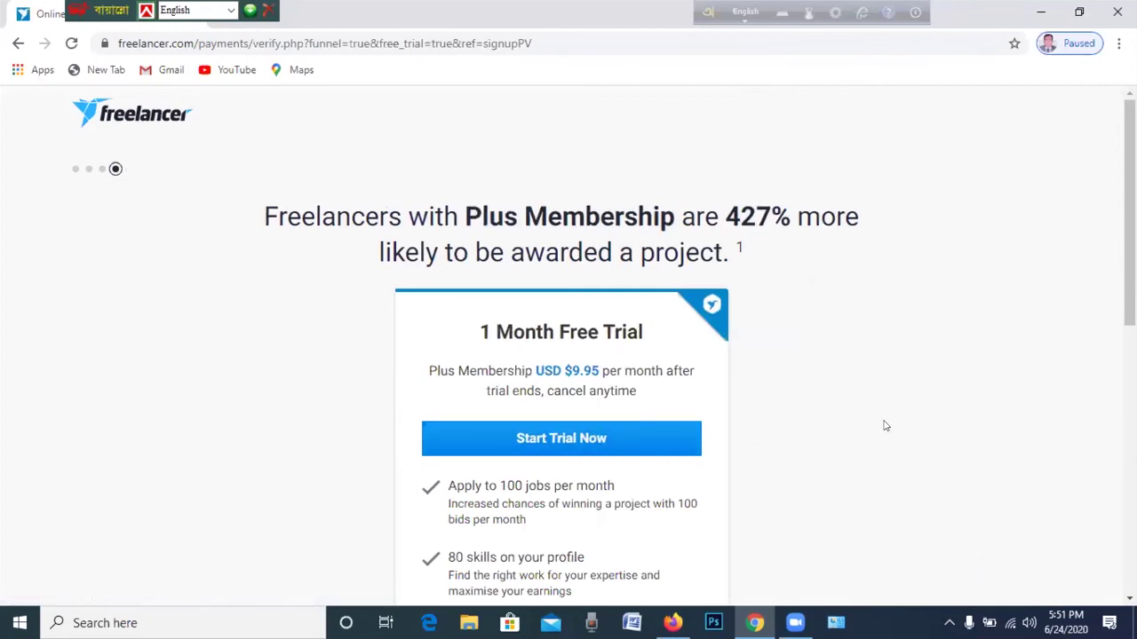
scroll(832, 436, "down", 5)
scroll(832, 432, "up", 1)
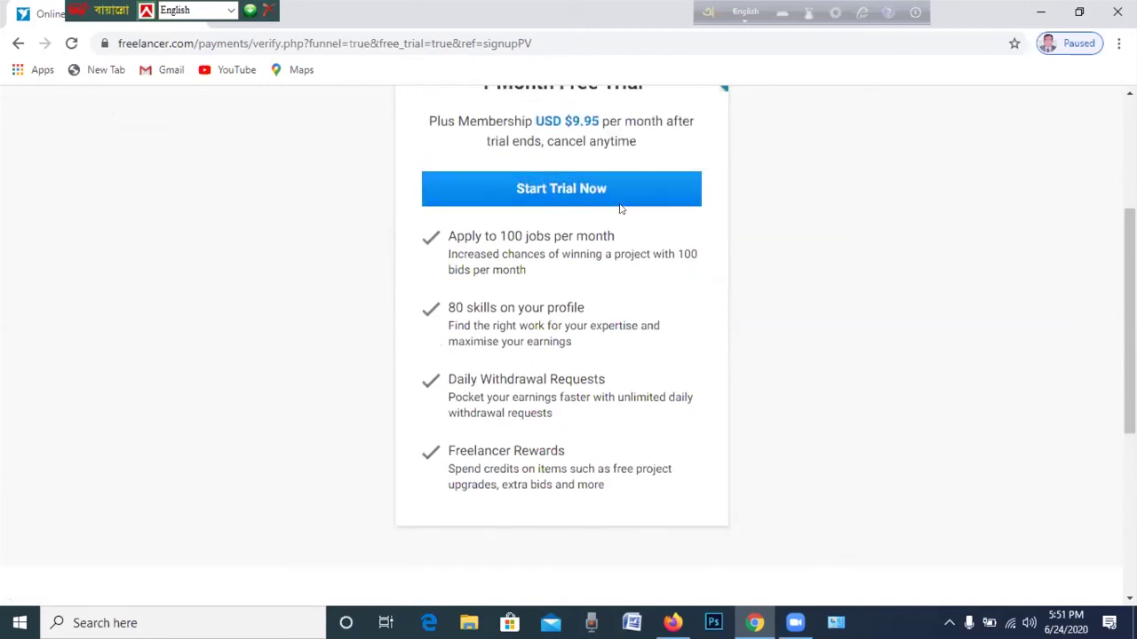
scroll(727, 240, "up", 1)
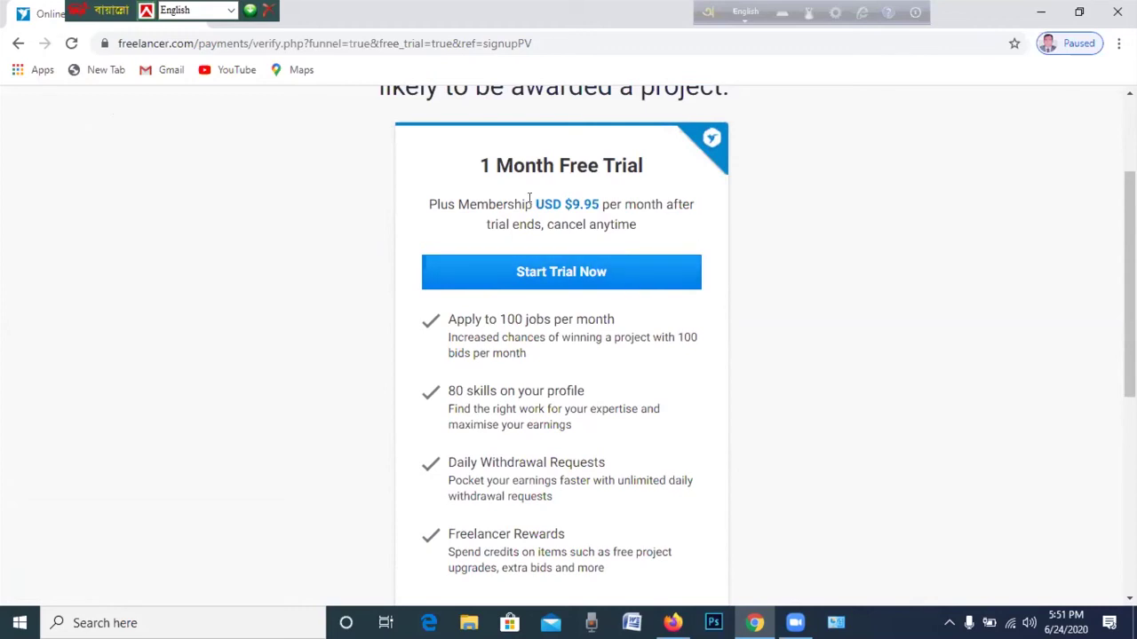
scroll(601, 437, "down", 2)
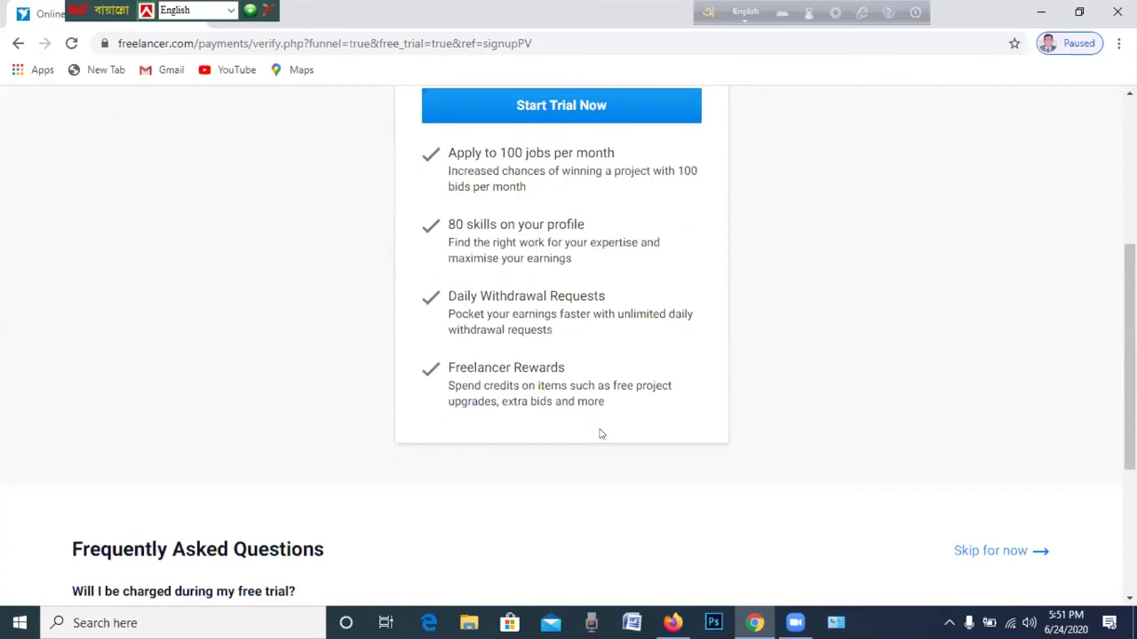
left_click(1005, 555)
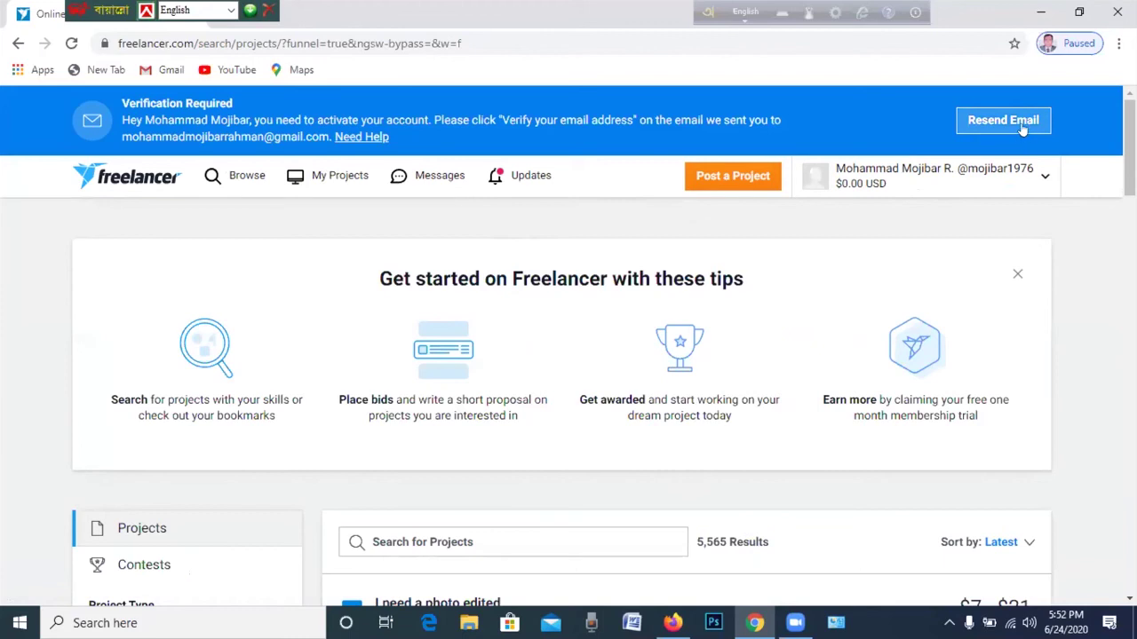
- Resend the activation email from the Verification Required banner
left_click(969, 119)
left_click(995, 125)
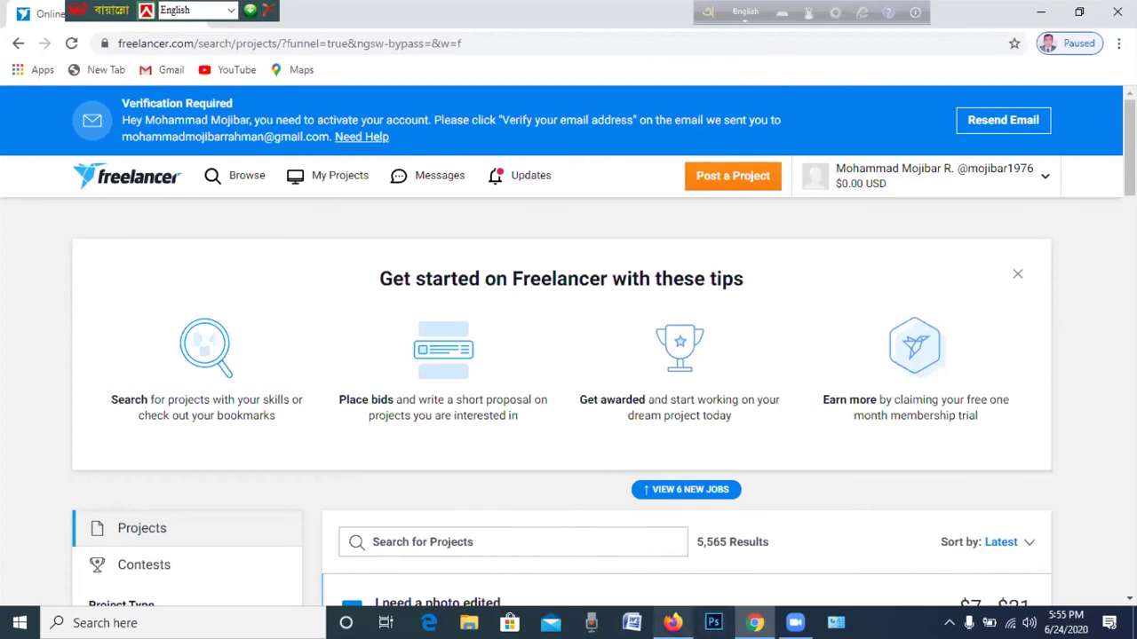
- Switch from Chrome to the Firefox window
left_click(672, 622)
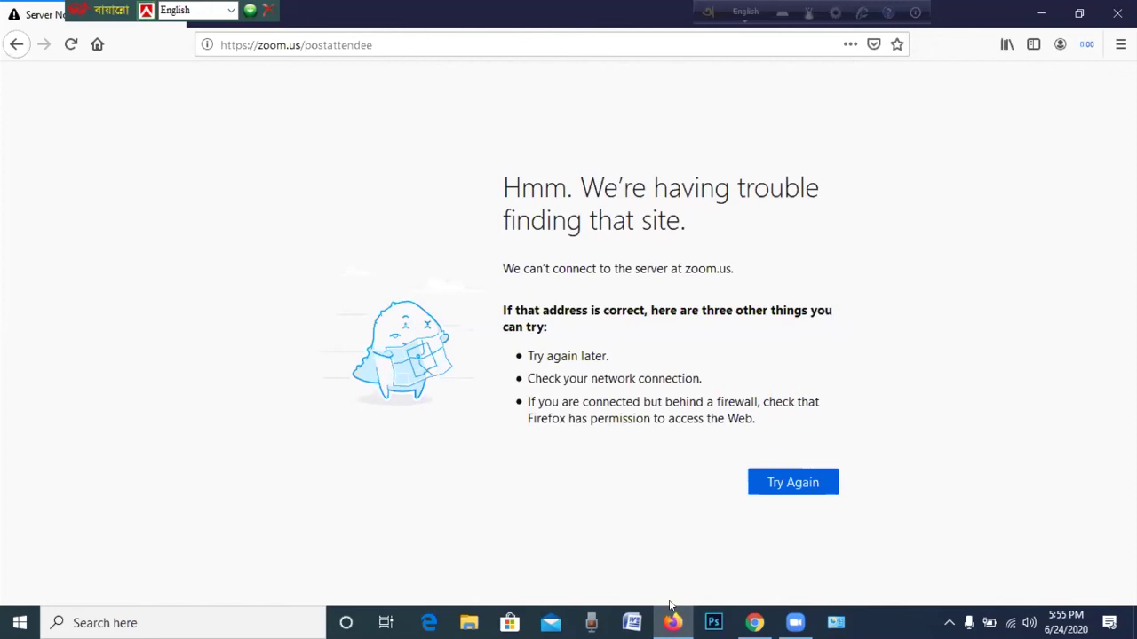
left_click(343, 42)
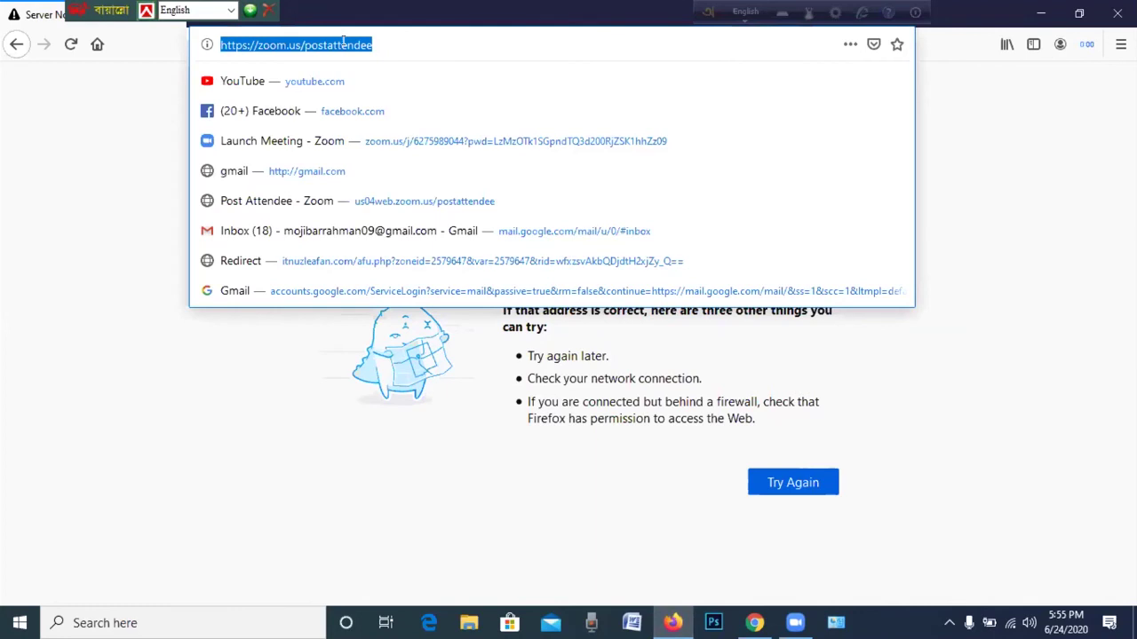
type("g")
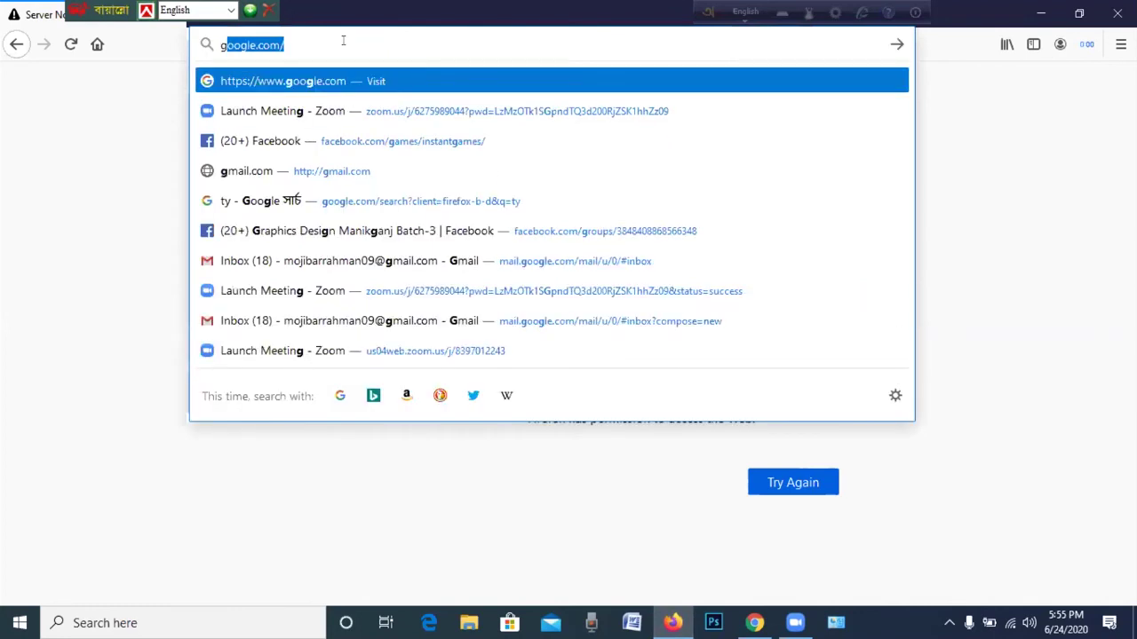
key("BackSpace")
key("BackSpace")
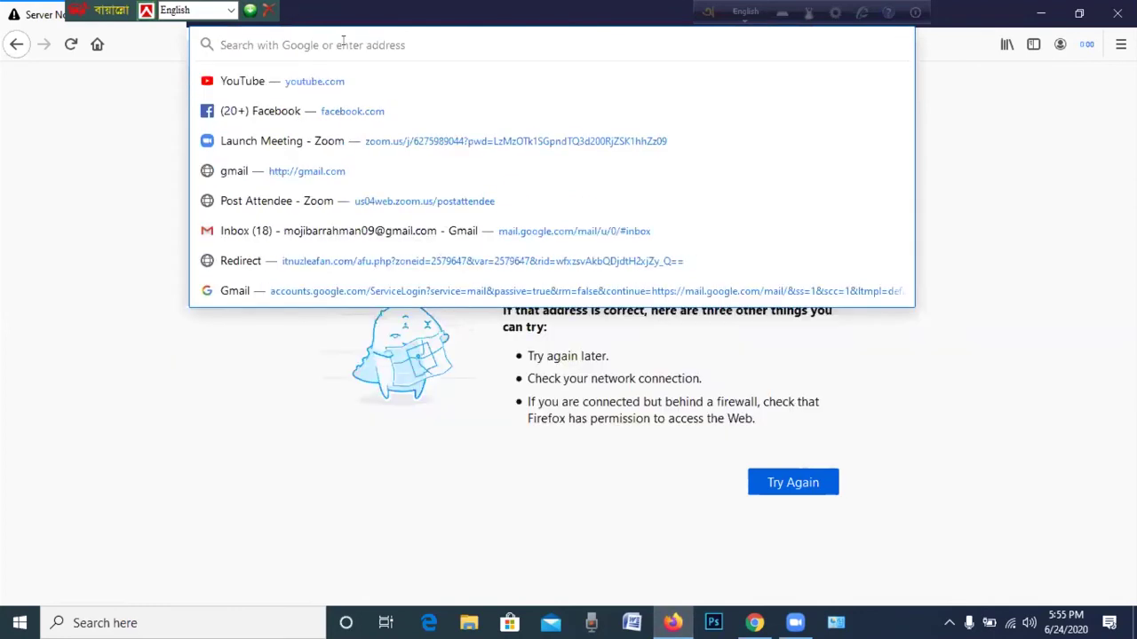
type("gmai")
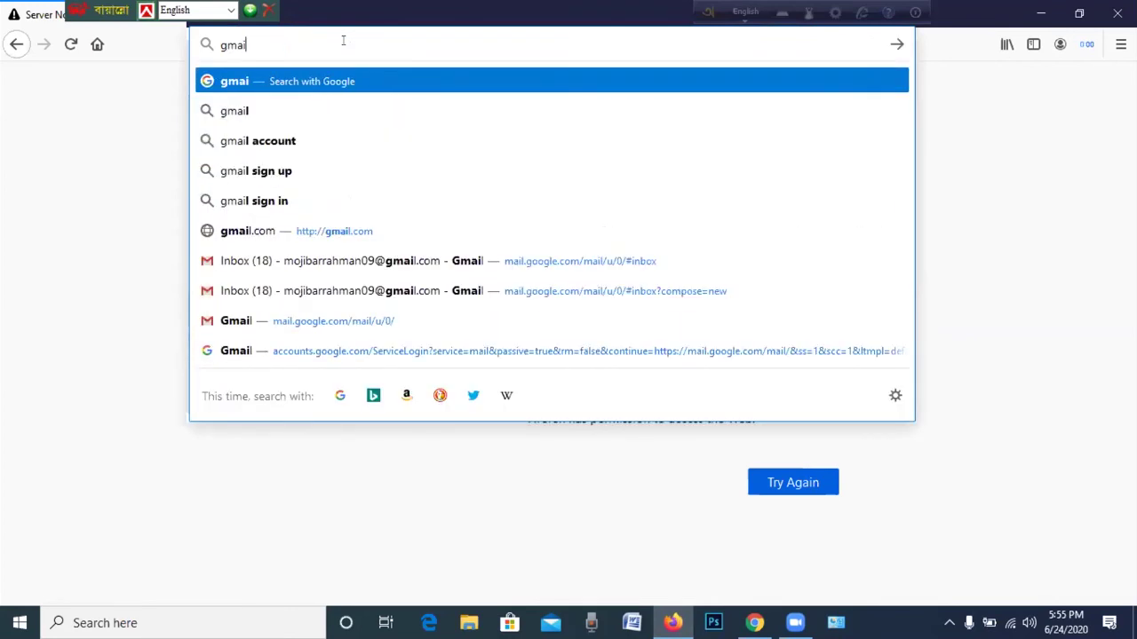
type(".com")
key("Return")
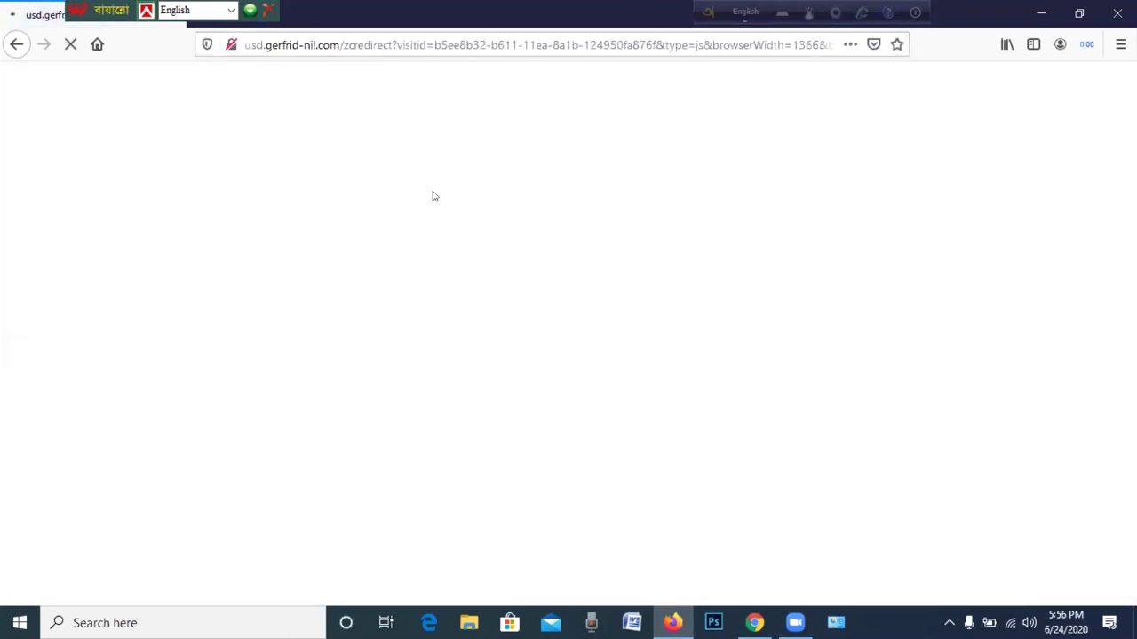
left_click(303, 43)
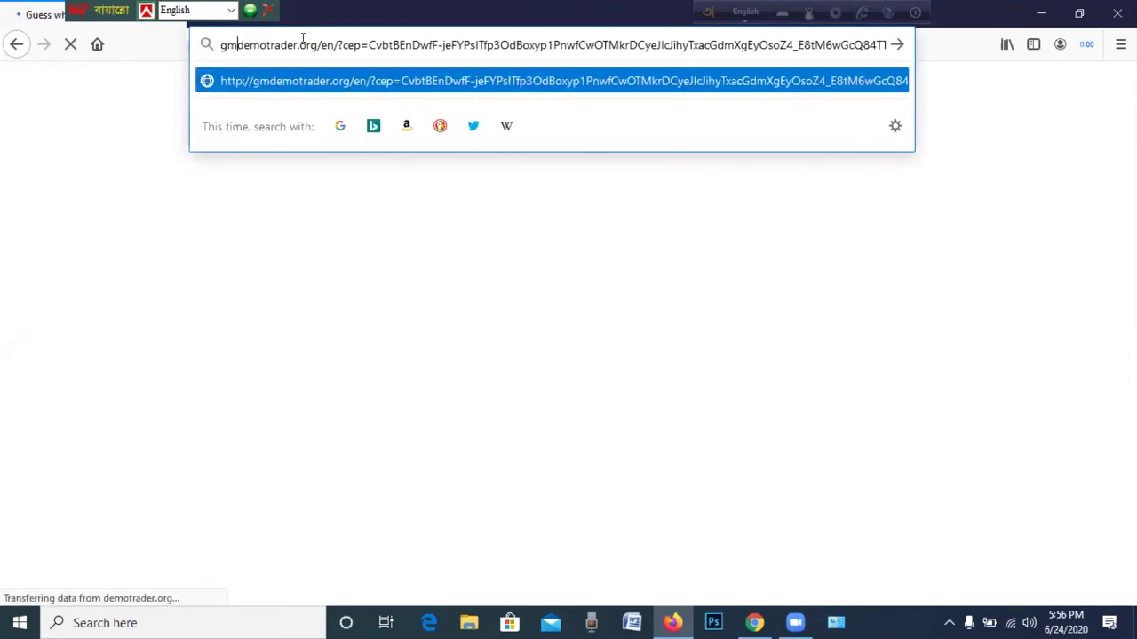
type("l.com")
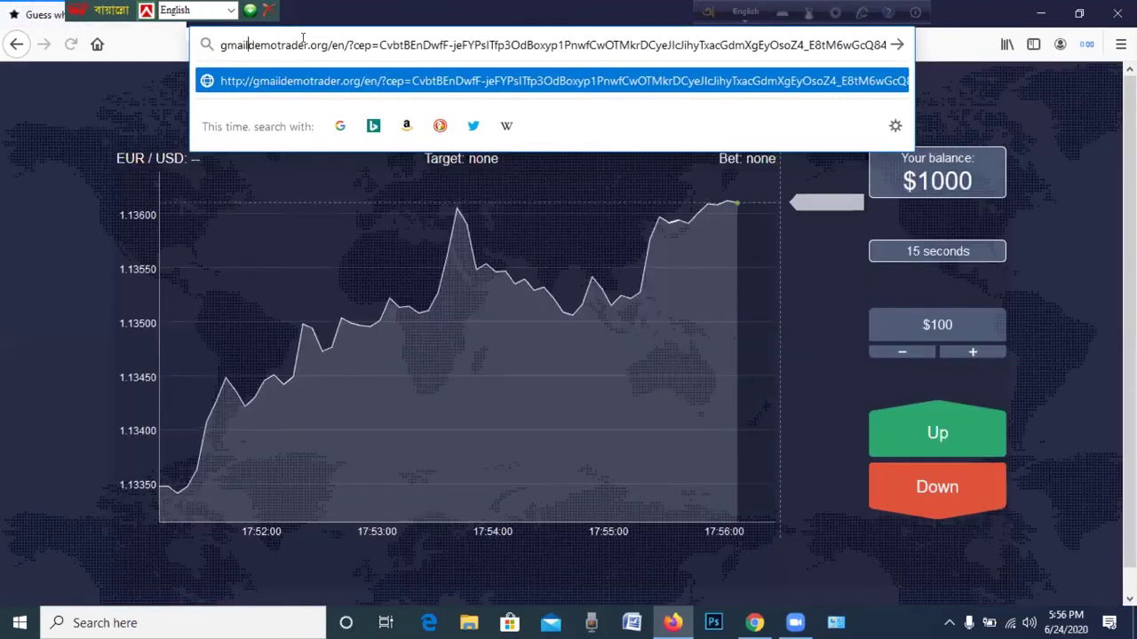
key("Return")
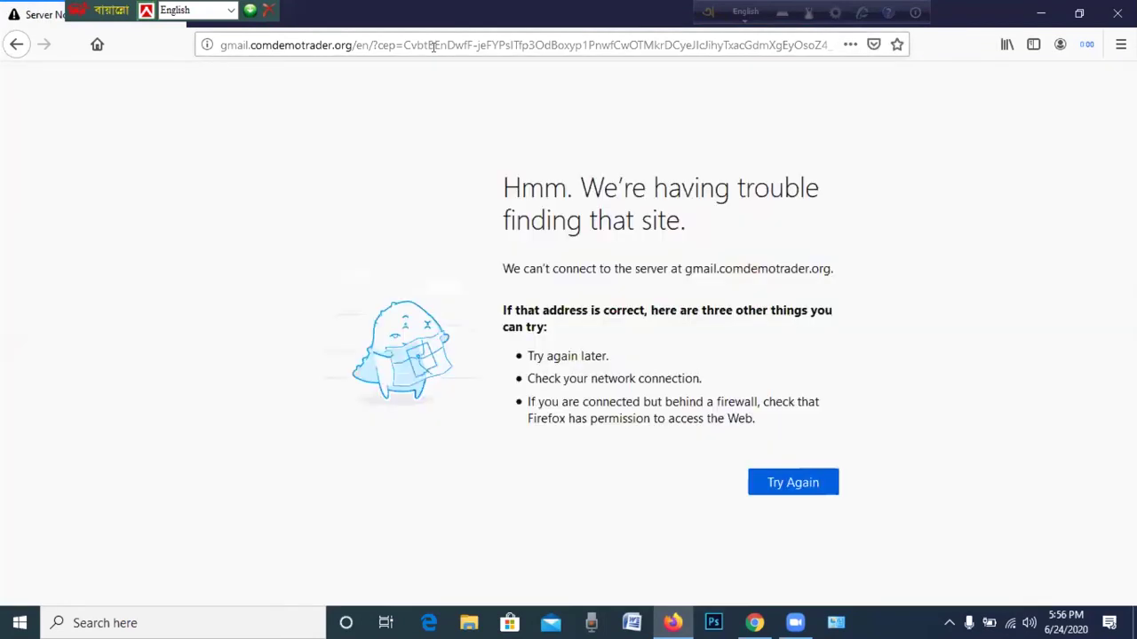
left_click(433, 47)
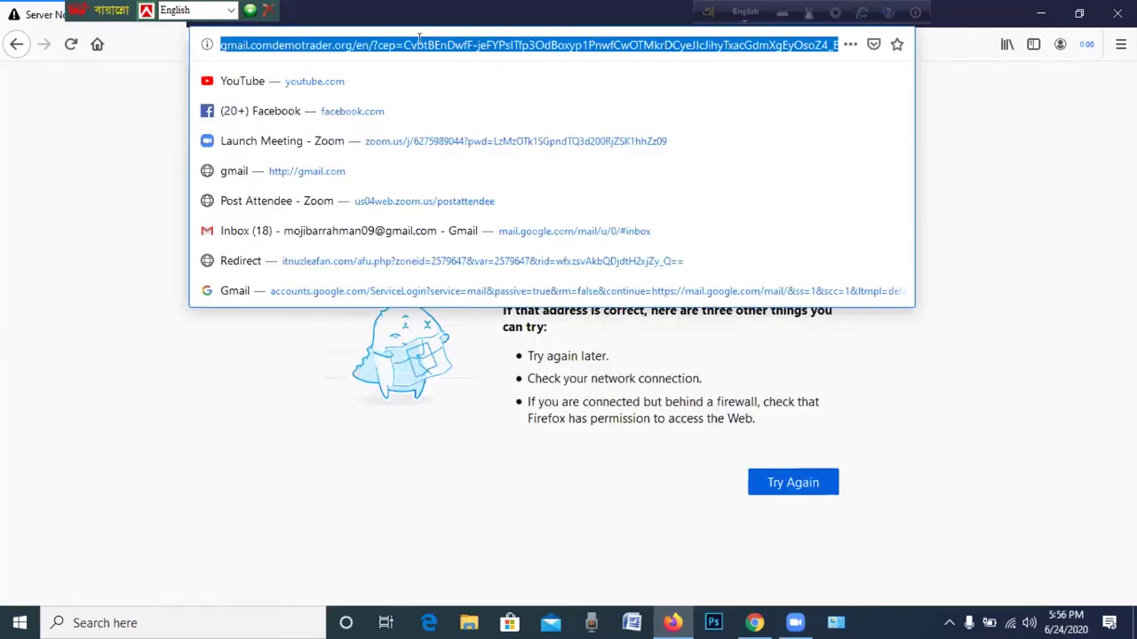
key("BackSpace")
type("gm")
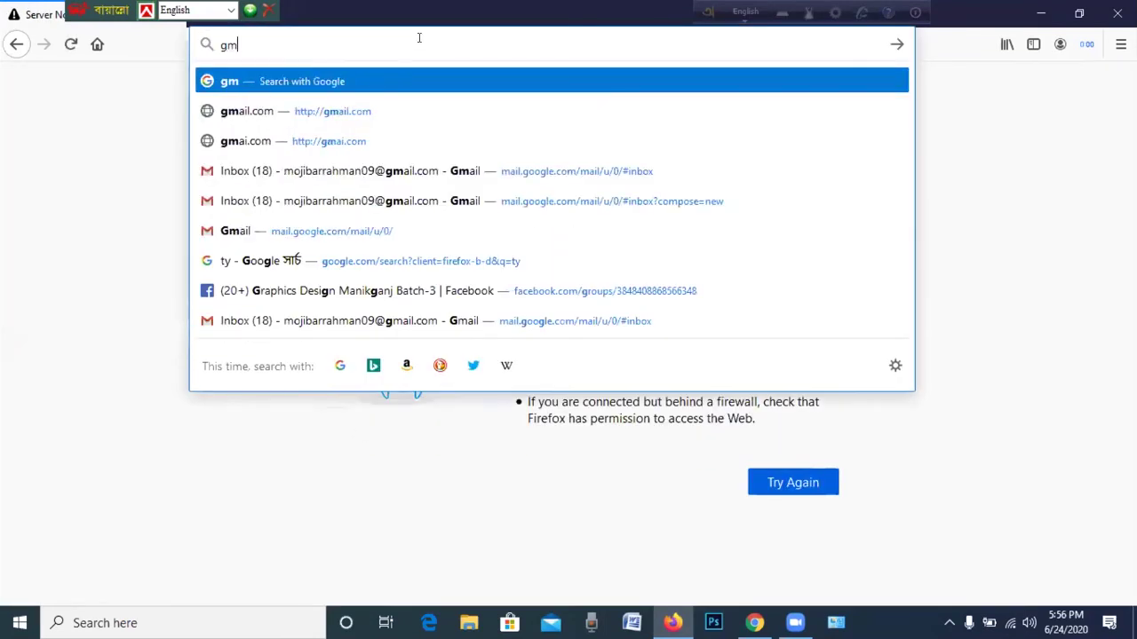
type("ail.com")
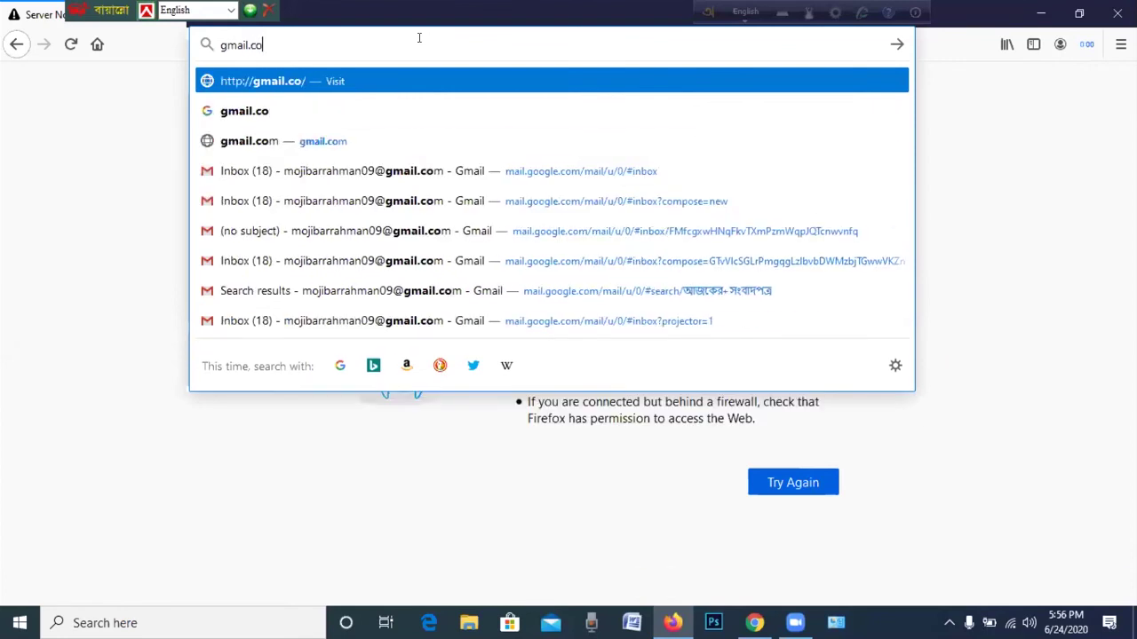
key("Return")
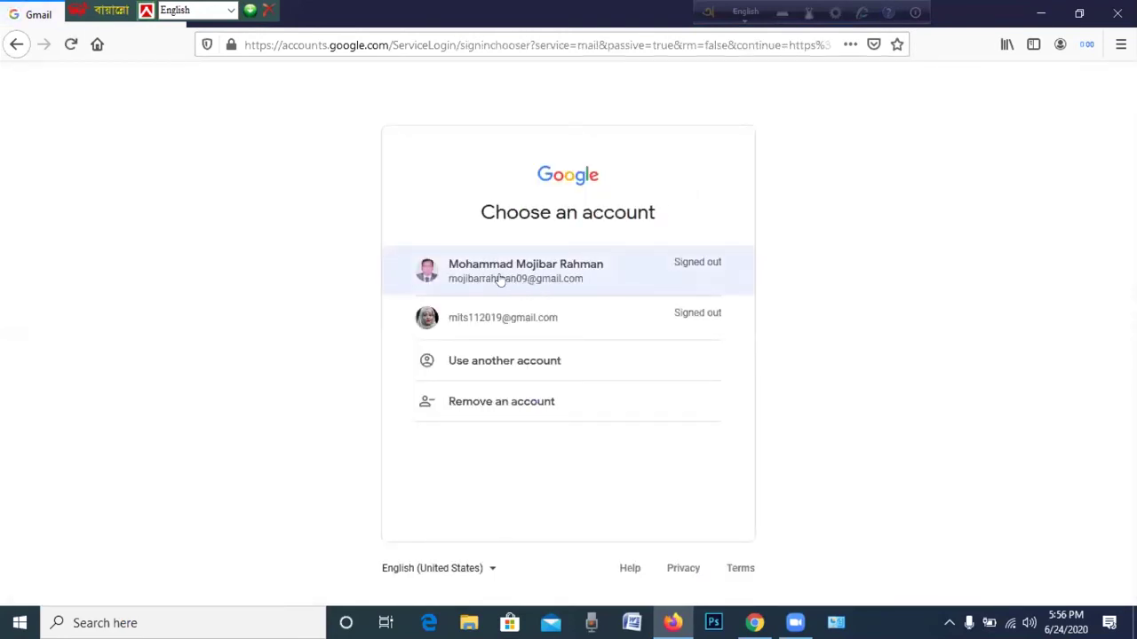
- Switch to another Google account, enter its Gmail username, and fill in its password
left_click(487, 362)
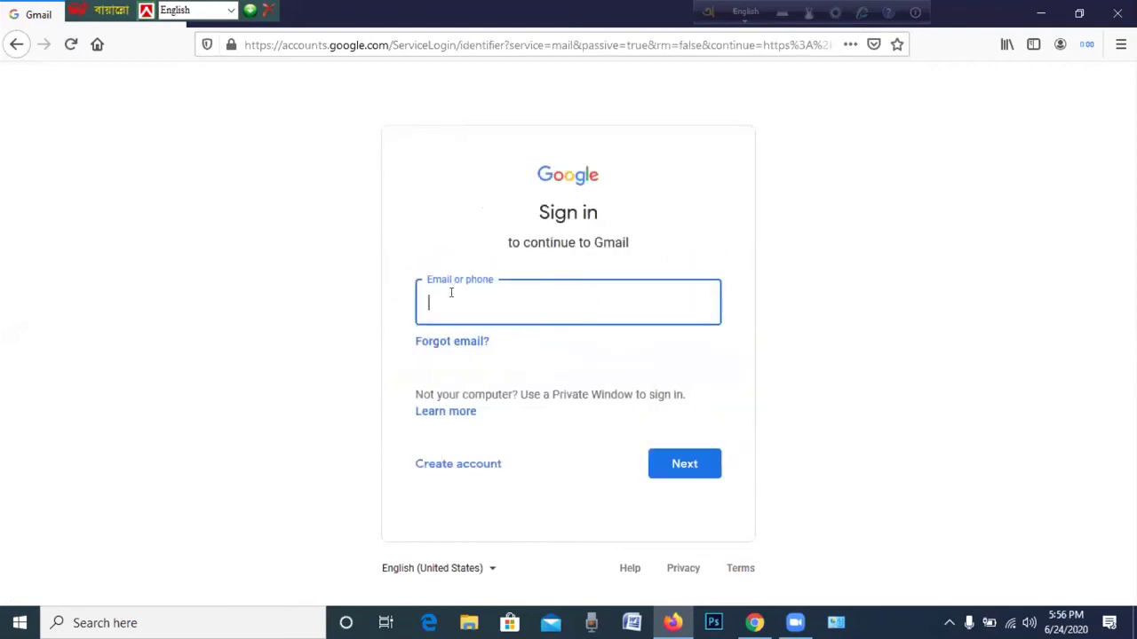
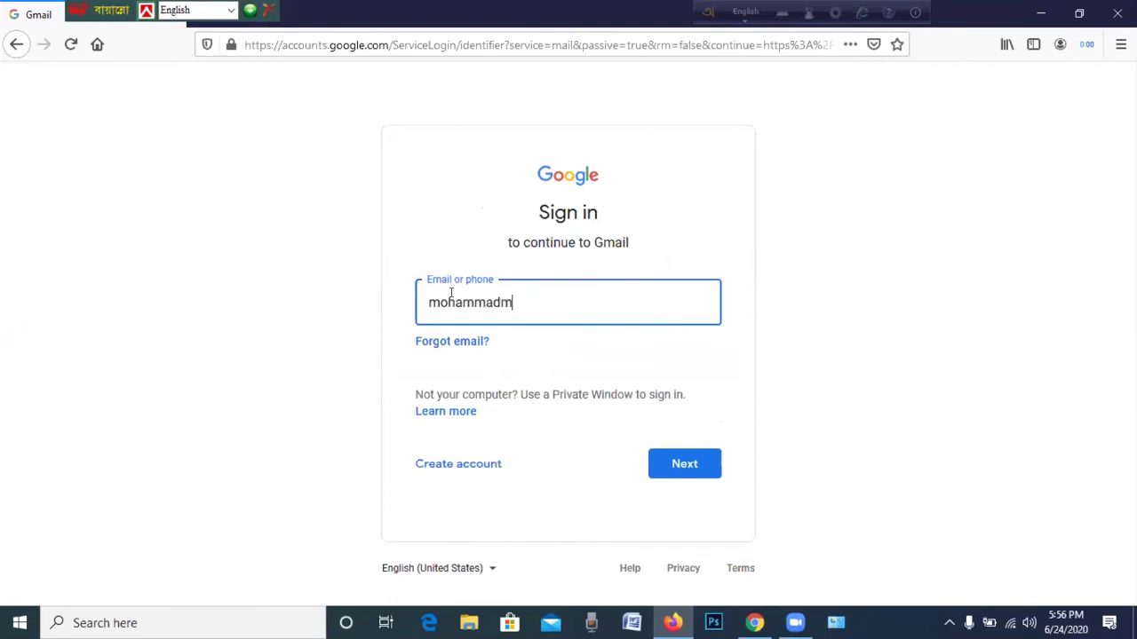
left_click(679, 458)
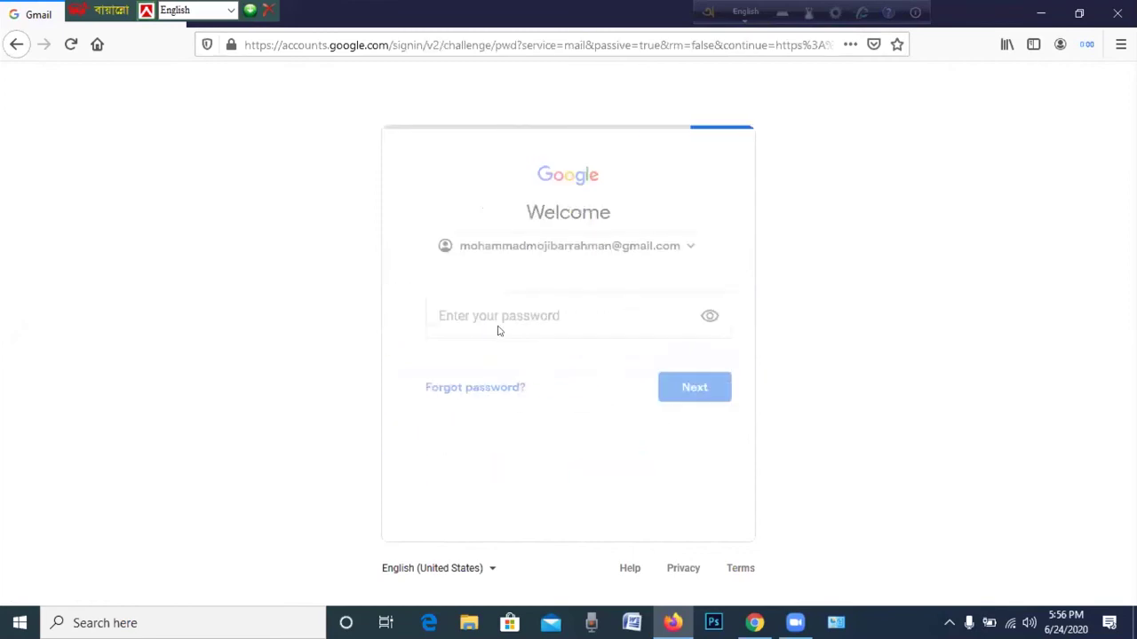
type("••••••••••••")
- Submit the password, decline Firefox's save-login prompt, and retry the password once
key("Return")
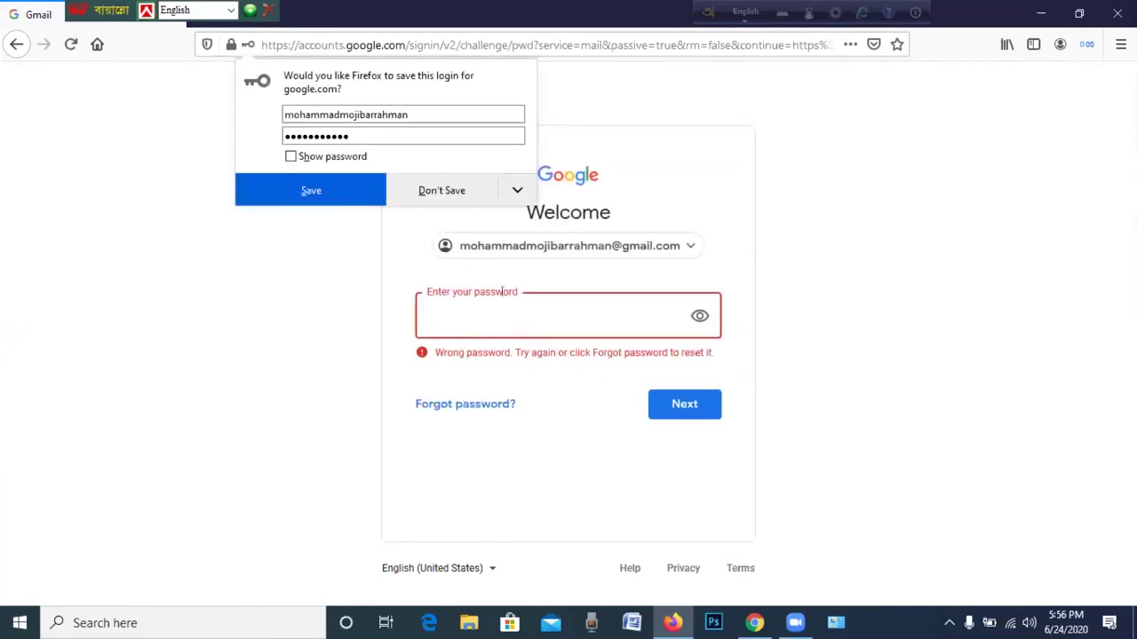
left_click(457, 193)
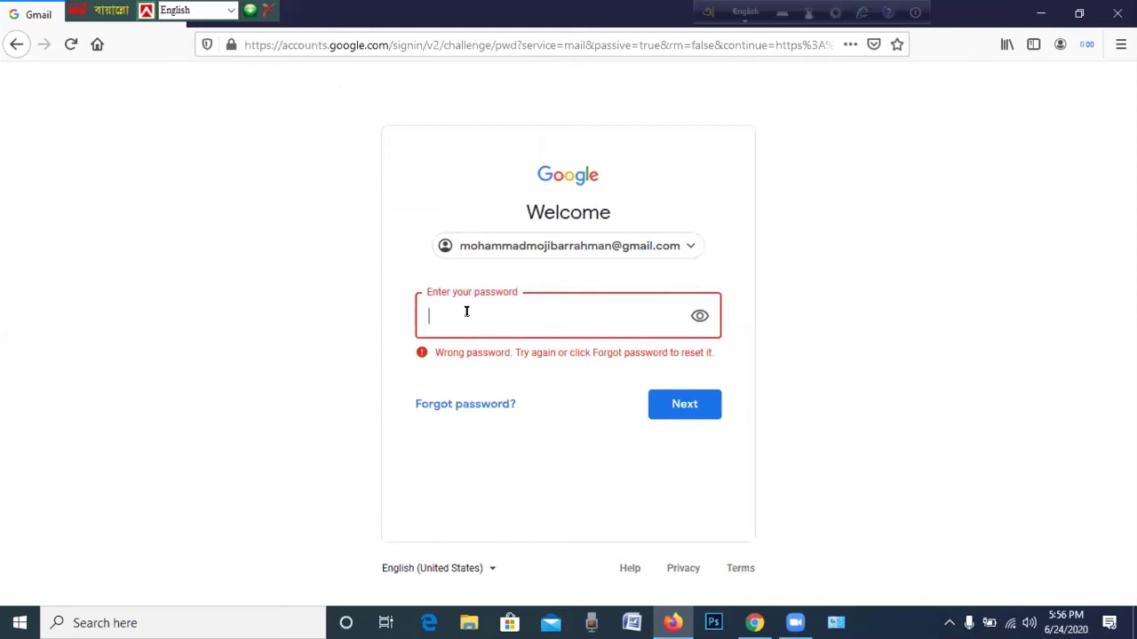
type("•••••••••••")
key("Return")
- Retype the password twice more, clearing the field in between; each attempt gets Wrong password
type("•••••••••••")
key("Return")
type("•••")
key("BackSpace")
key("BackSpace")
key("BackSpace")
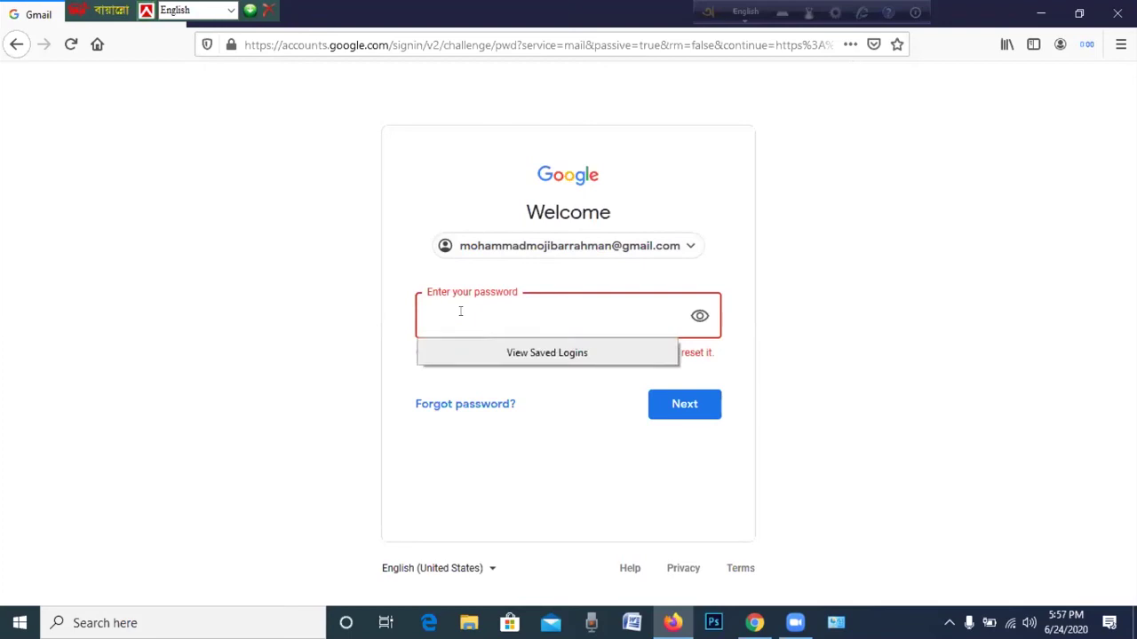
type("**********")
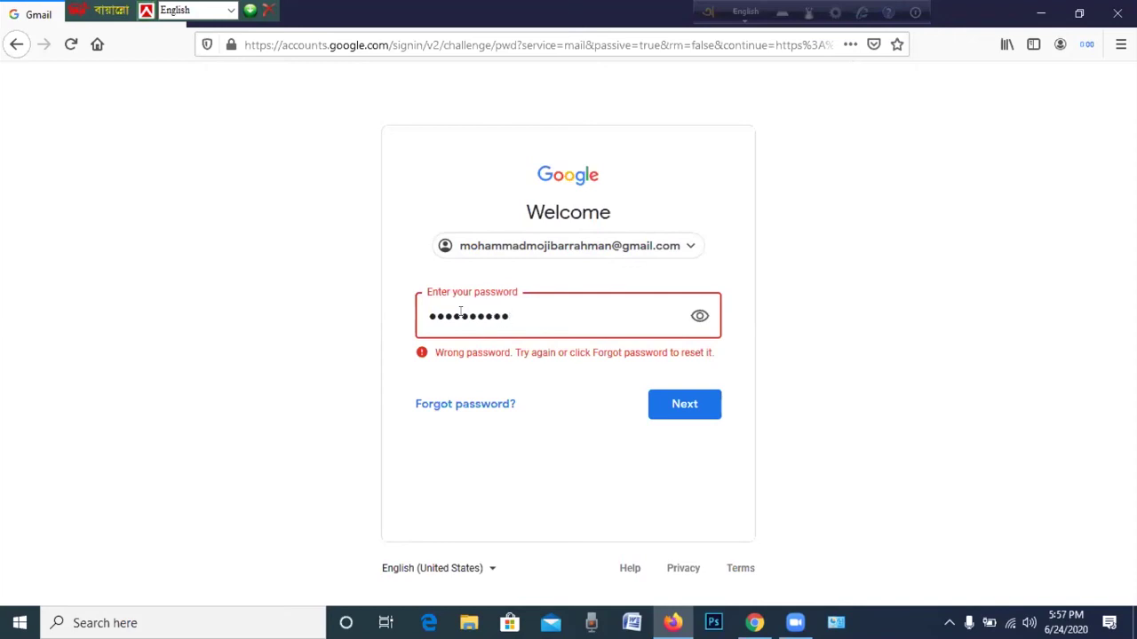
type("*")
key("Return")
- Return to the account chooser and enter the other account's full Gmail address
left_click(554, 254)
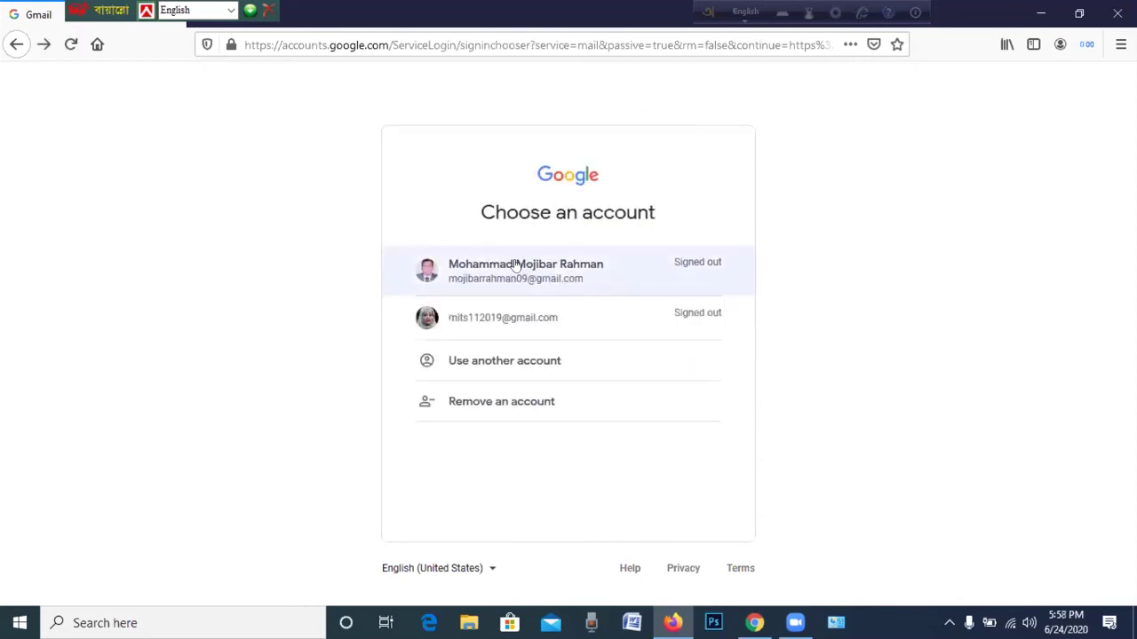
left_click(488, 364)
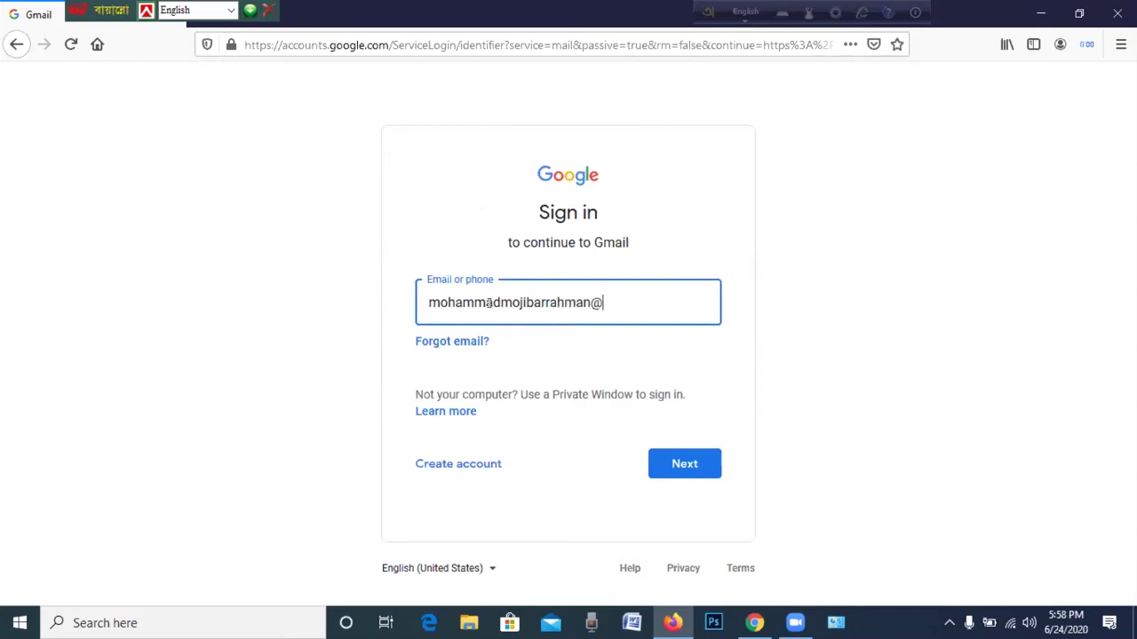
- Continue to the password step and submit the account password twice, both rejected as wrong
left_click(683, 472)
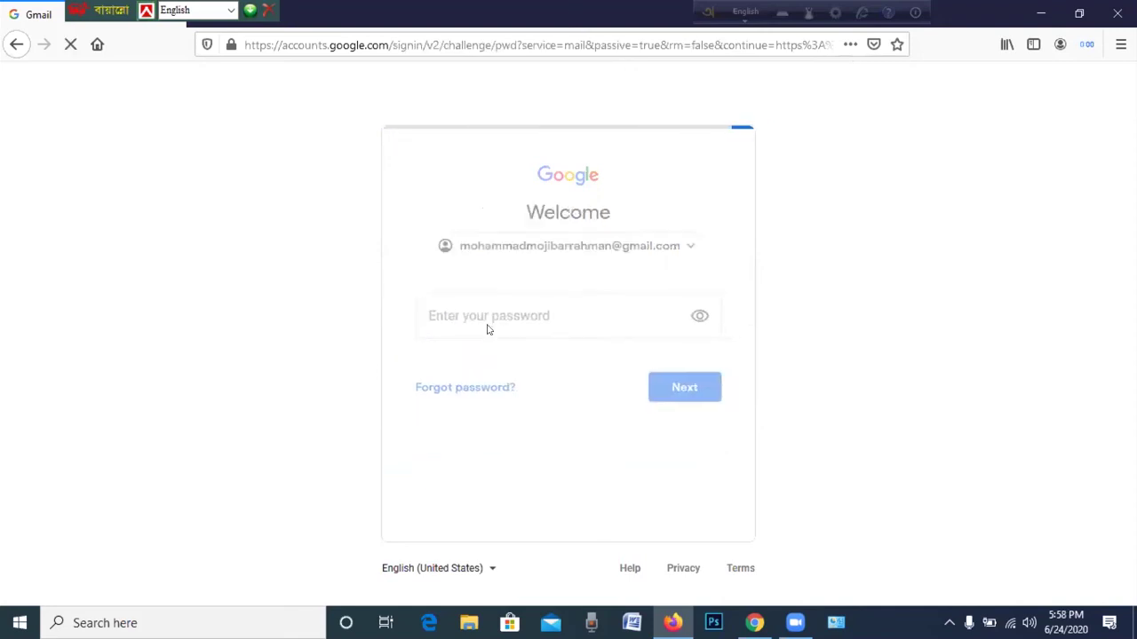
type("**********")
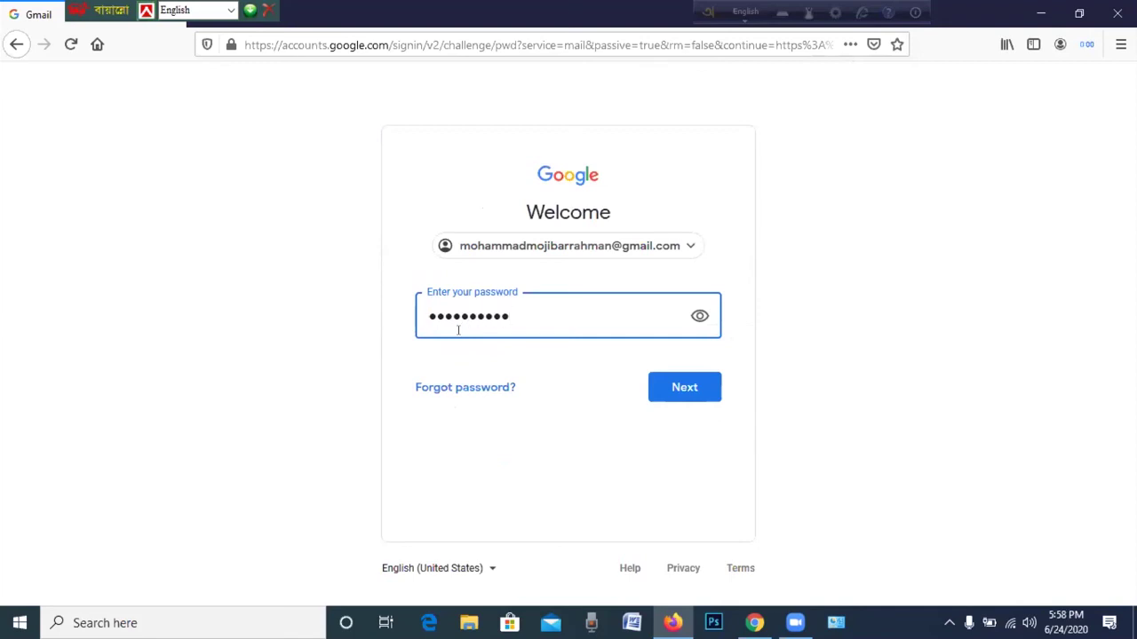
key("Return")
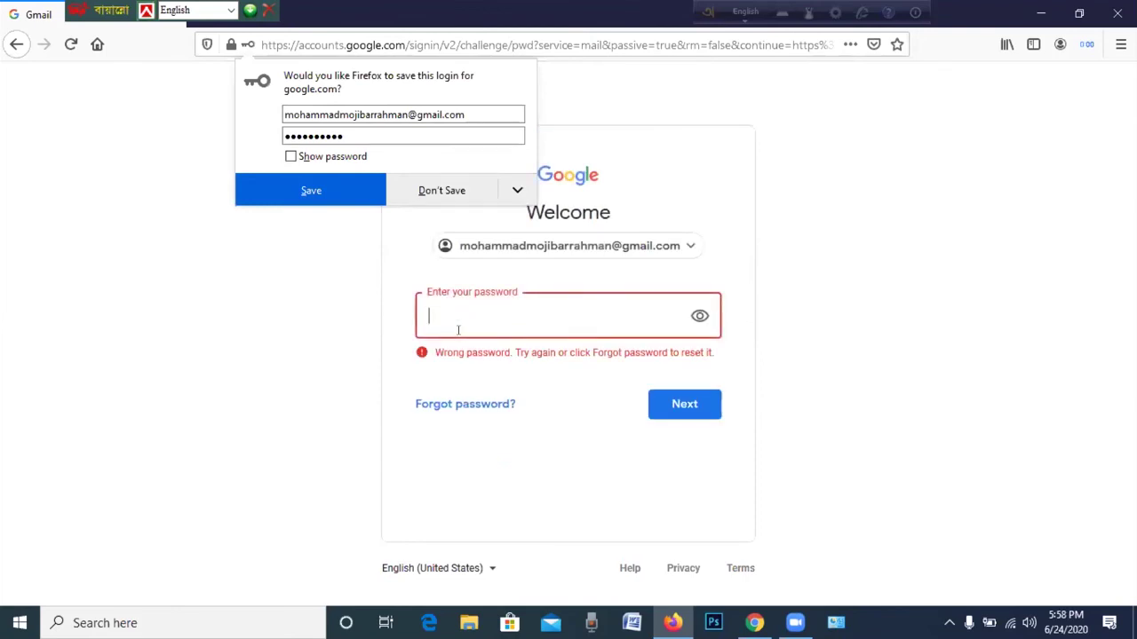
type("***********")
key("Return")
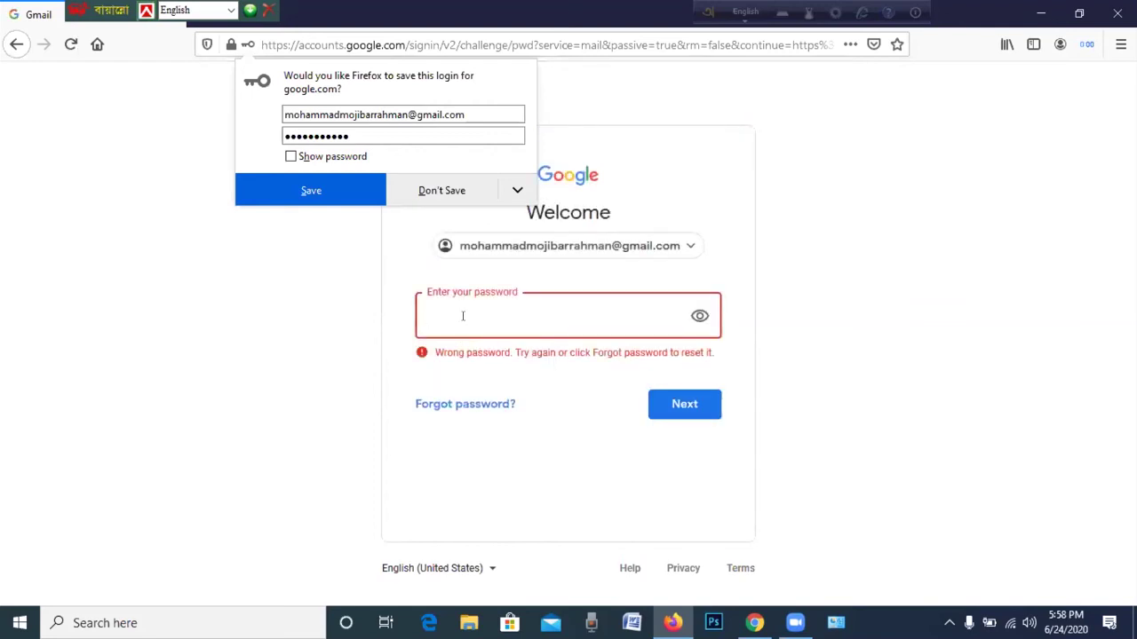
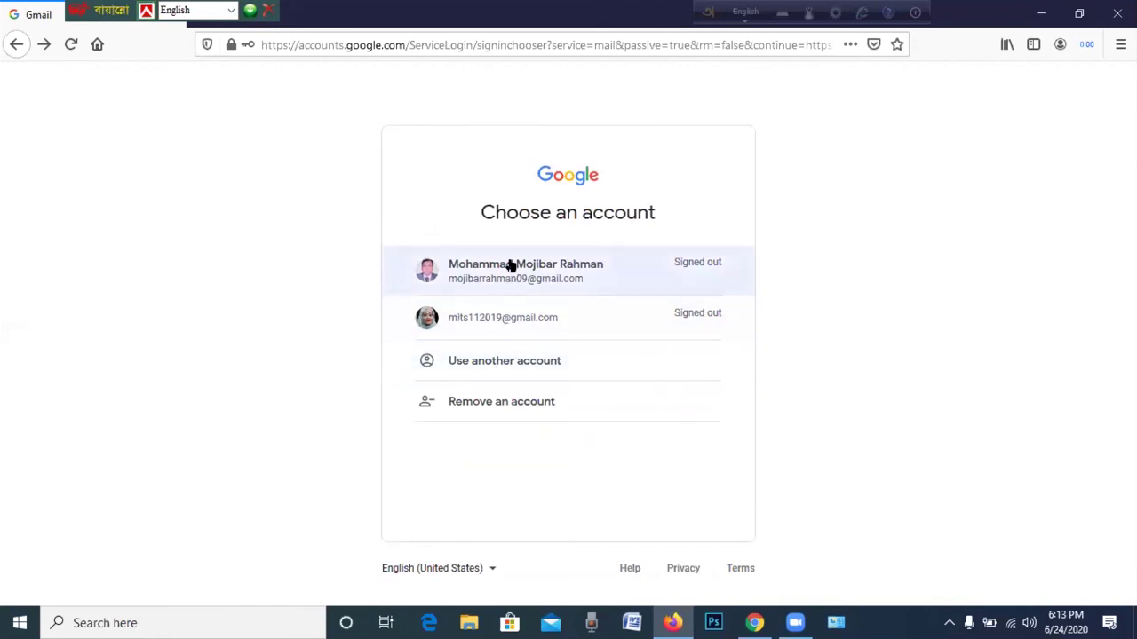
- Choose 'Use another account' on the account chooser to reach the email sign-in form
left_click(472, 358)
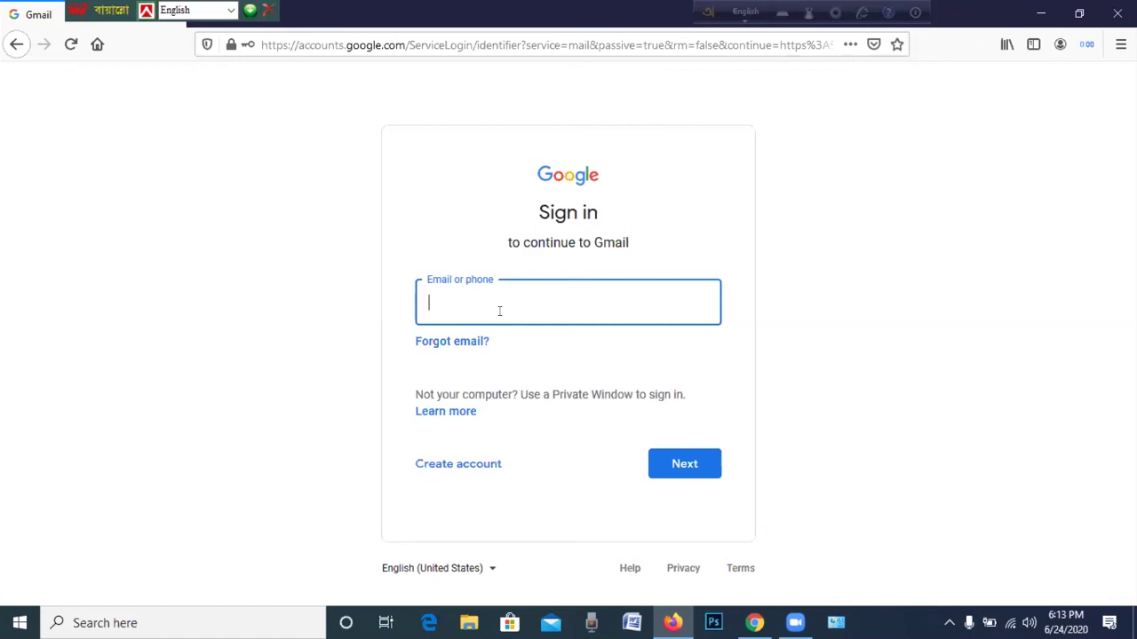
- Enter the account's Gmail address in the Email or phone field and continue to the password page
type("mo")
key("BackSpace")
key("BackSpace")
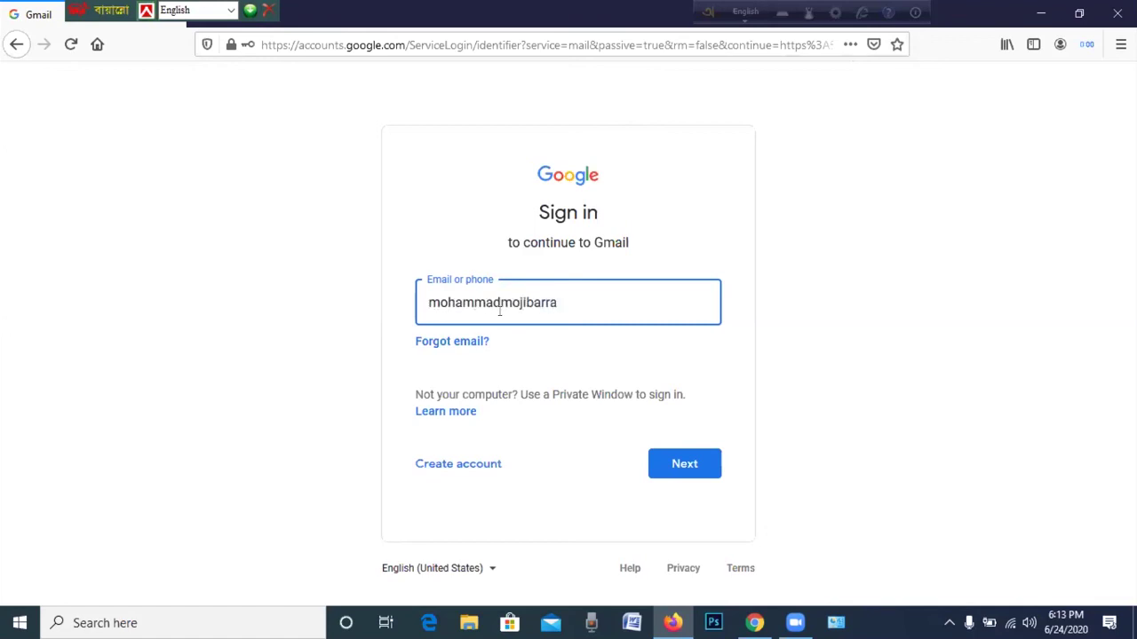
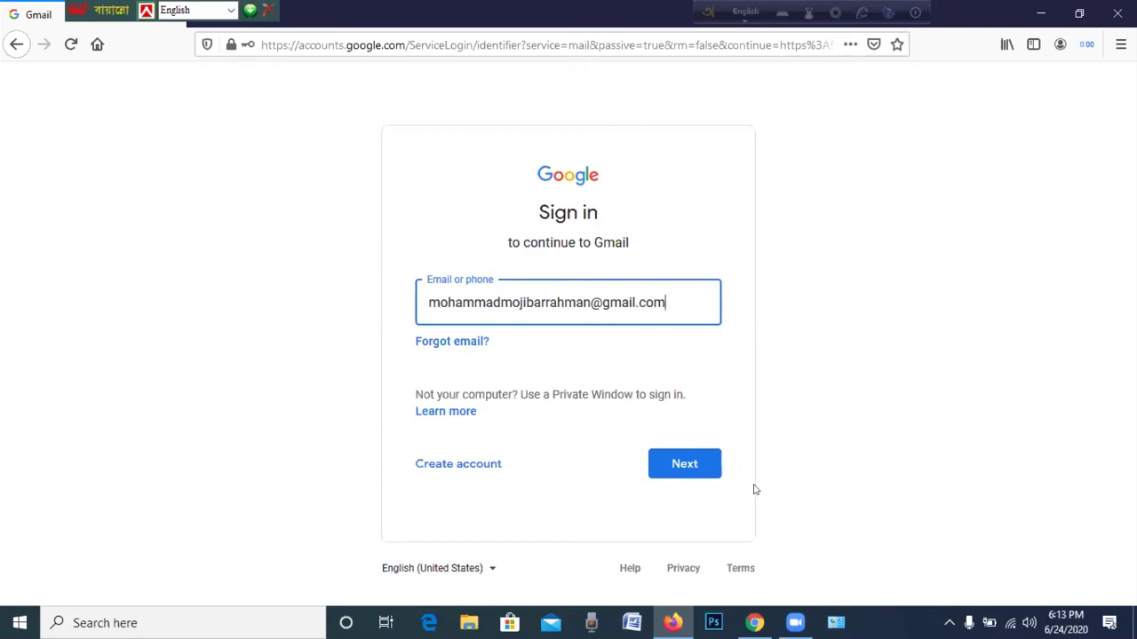
left_click(701, 463)
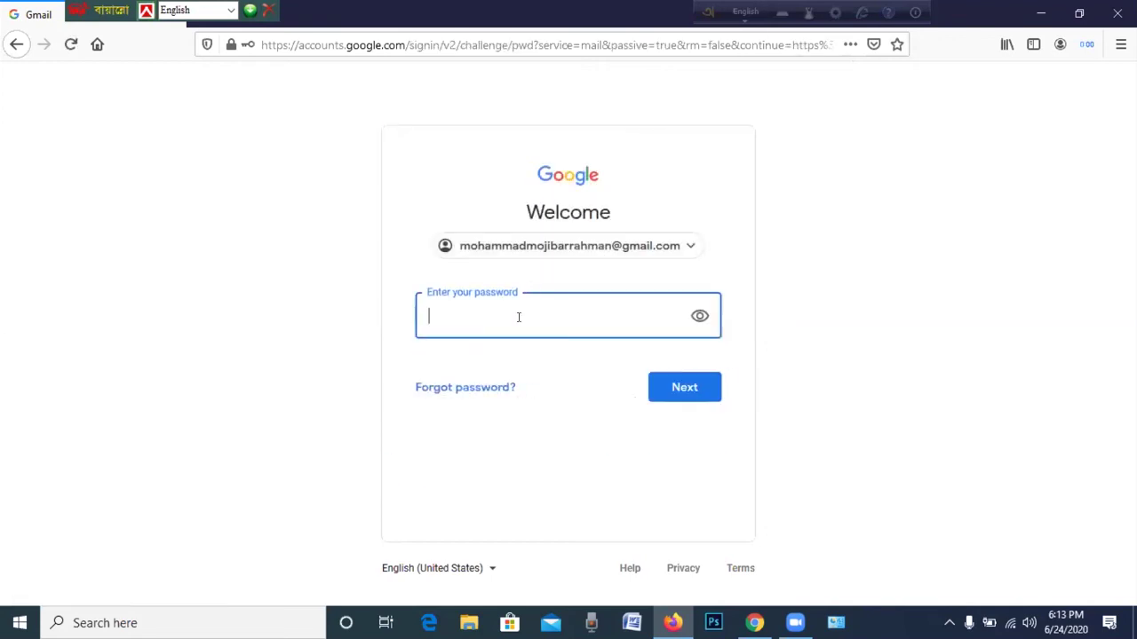
- Enter the account password and submit it to sign in
type("•••••••••••")
key("Return")
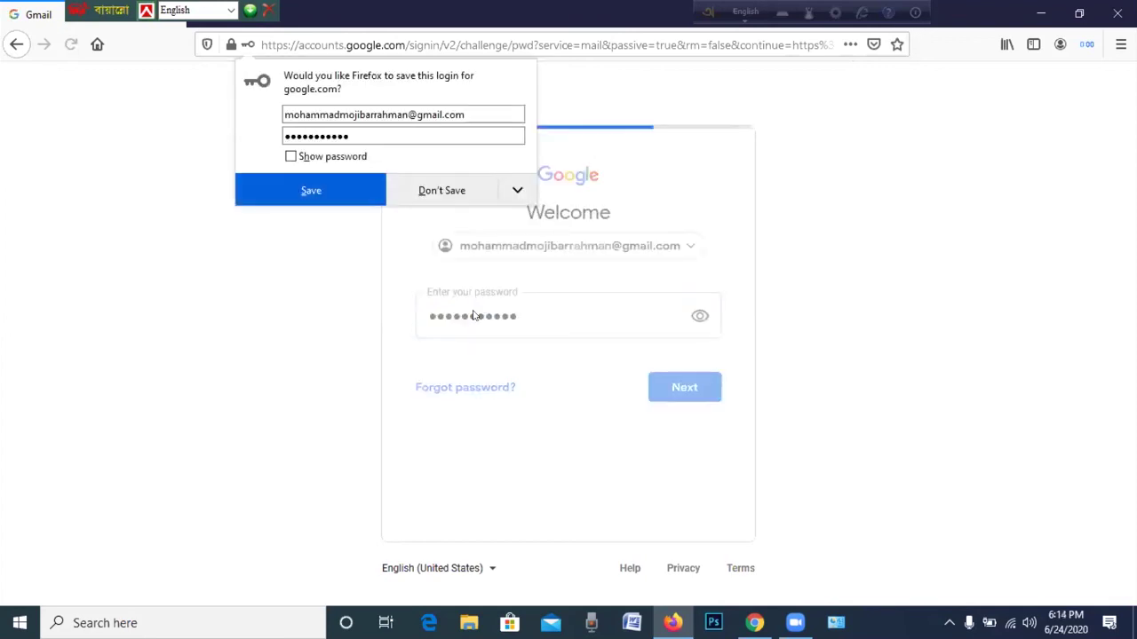
- Dismiss Firefox's save-login offer and retype the account password after the wrong-password error
left_click(450, 313)
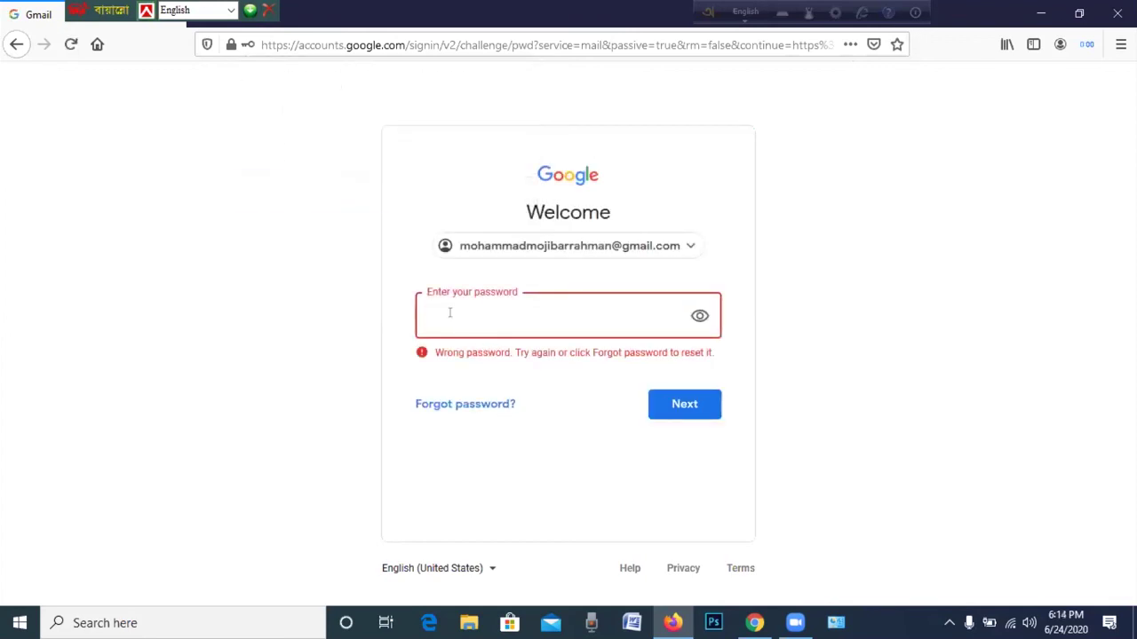
type("•••")
key("BackSpace")
key("BackSpace")
key("BackSpace")
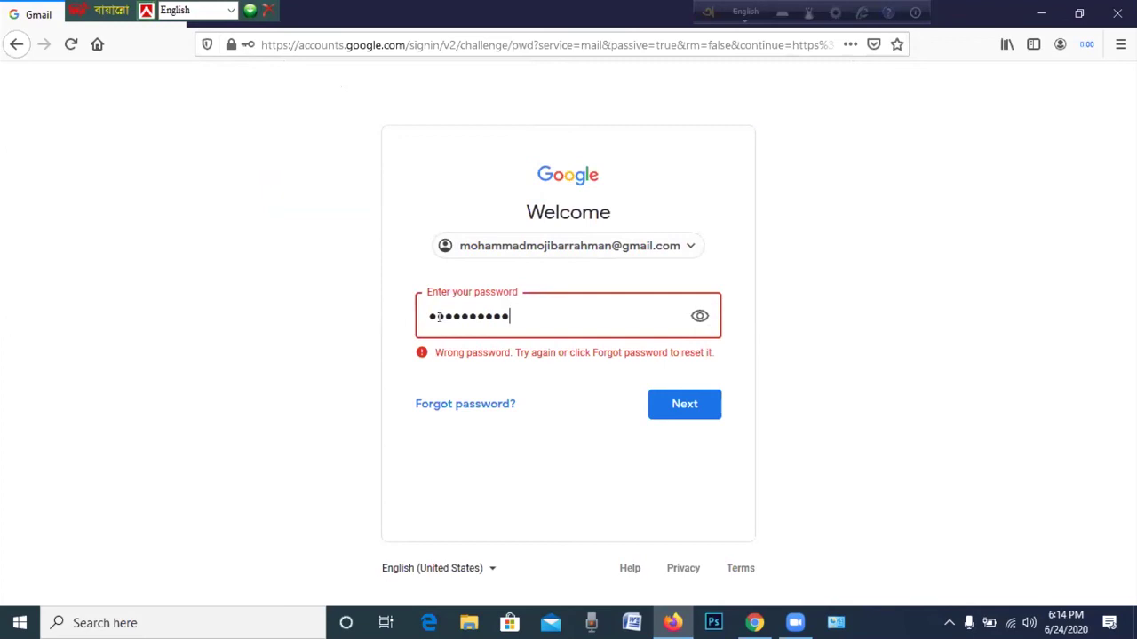
- Re-enter the rejected password, submit it again, then choose 'Forgot password?' to begin account recovery
key("BackSpace")
key("BackSpace")
key("BackSpace")
key("BackSpace")
key("BackSpace")
key("BackSpace")
key("BackSpace")
key("BackSpace")
key("BackSpace")
key("BackSpace")
type("aaaaaaaaaa")
left_click(666, 407)
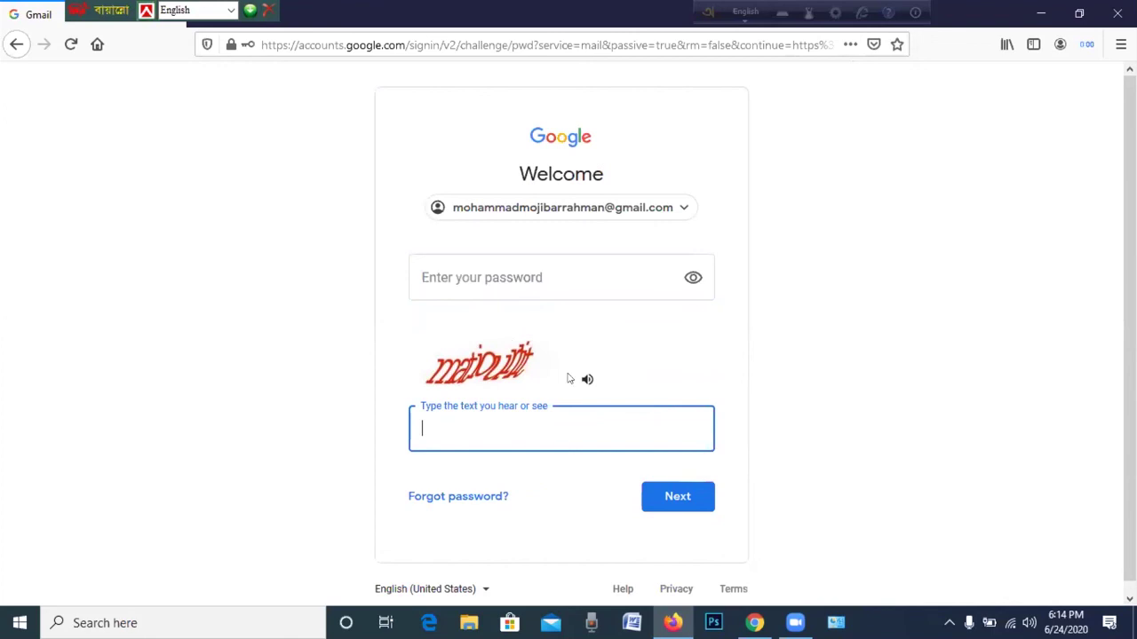
left_click(458, 497)
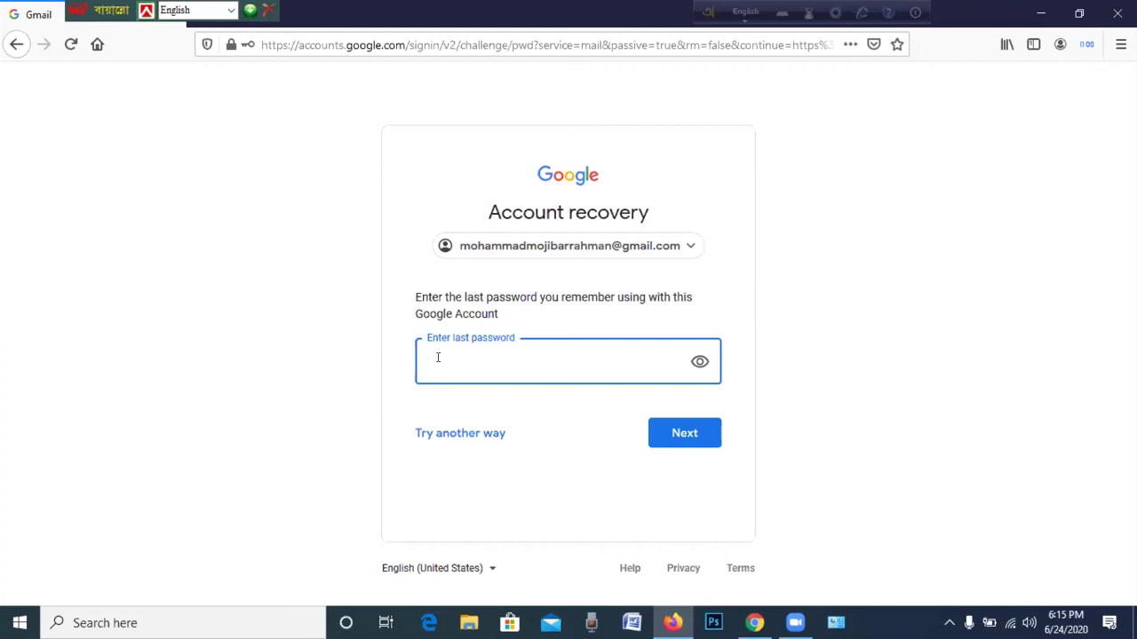
- Choose 'Try another way' and enter the account's recovery phone number with a leading 0
left_click(467, 436)
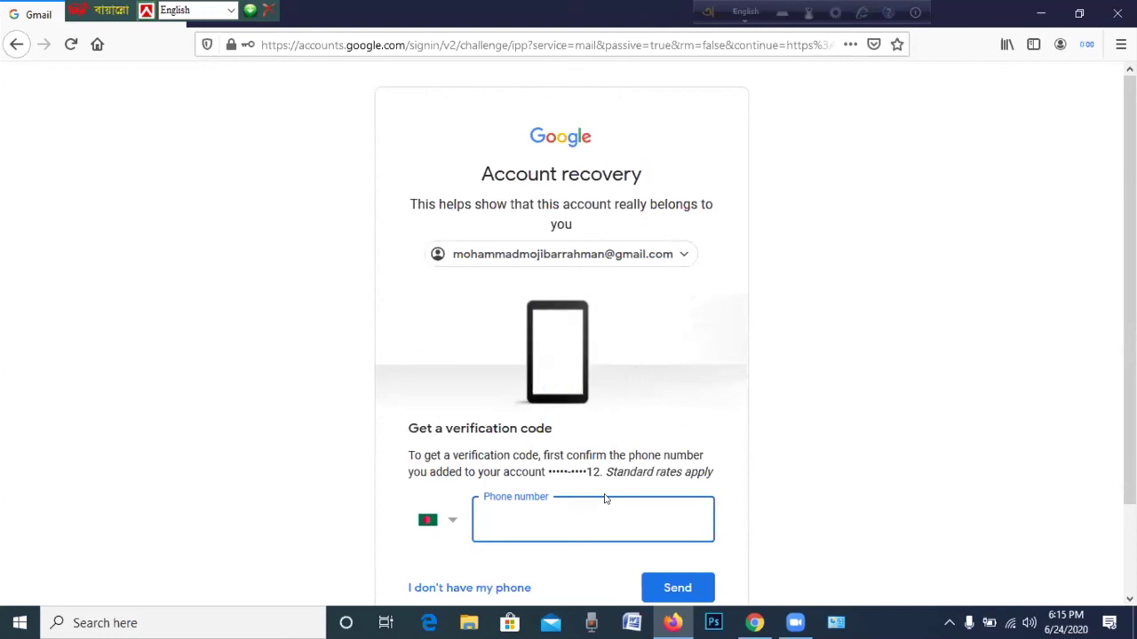
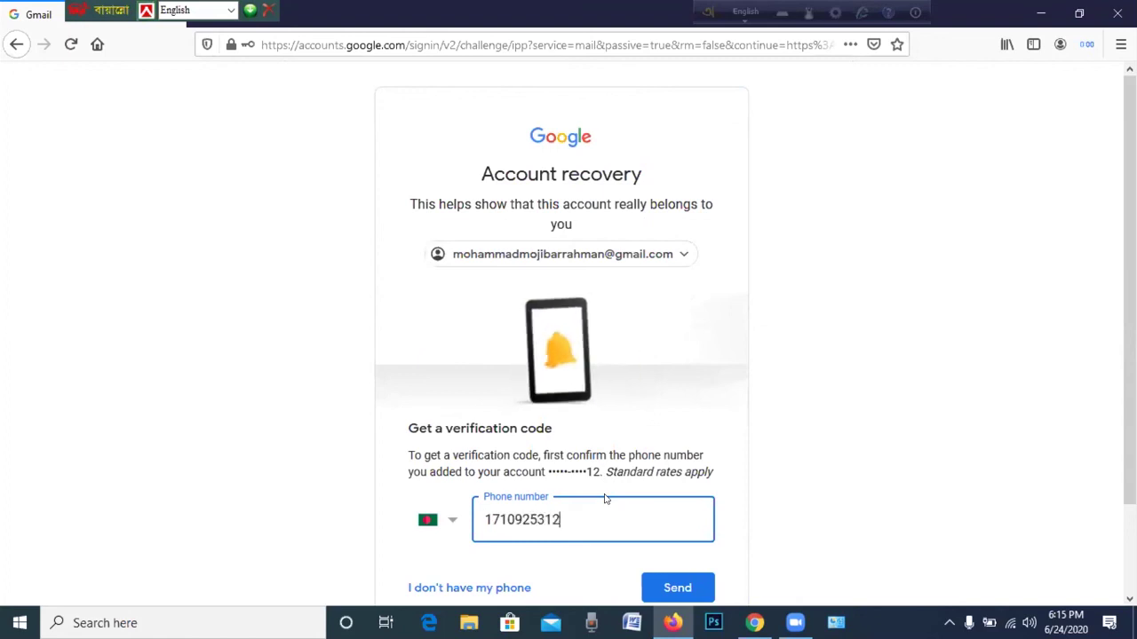
key("Home")
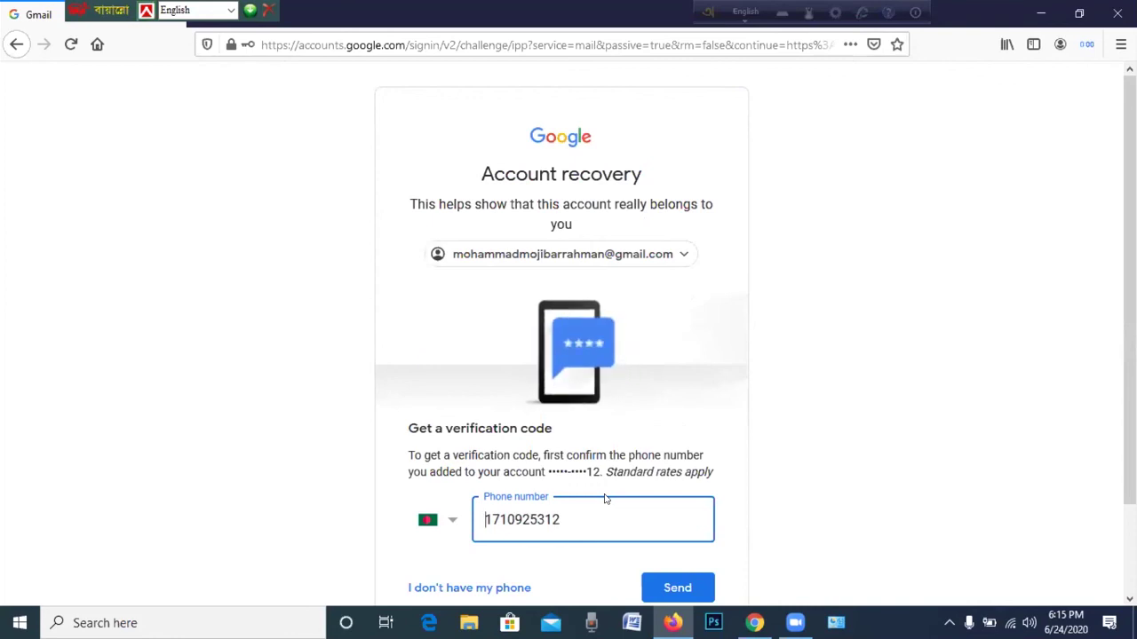
type("0")
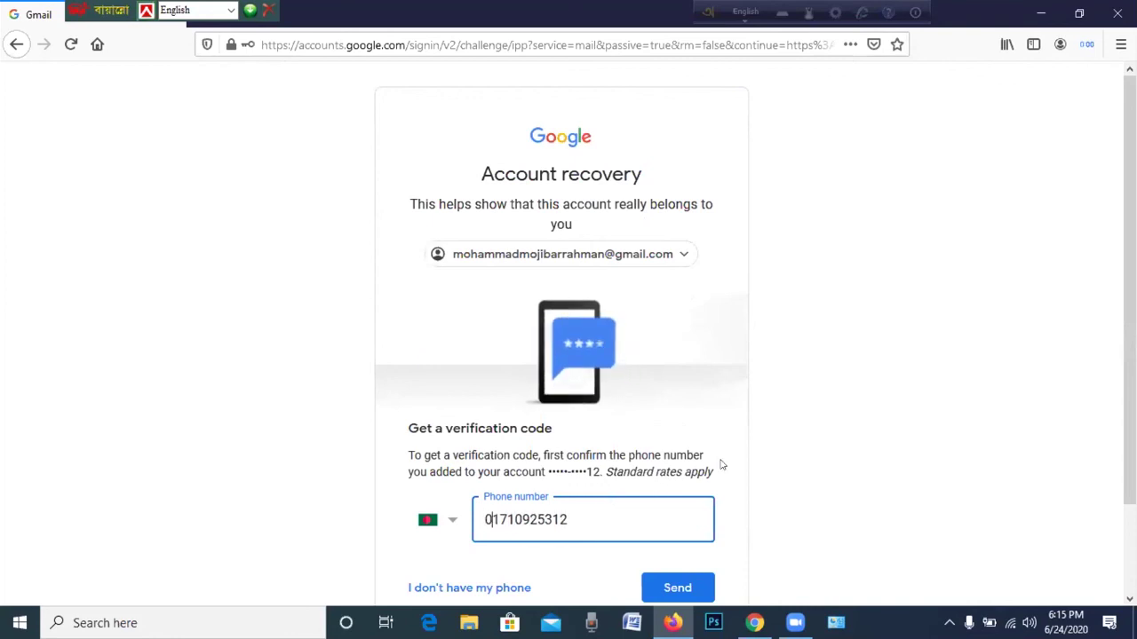
scroll(755, 484, "down", 2)
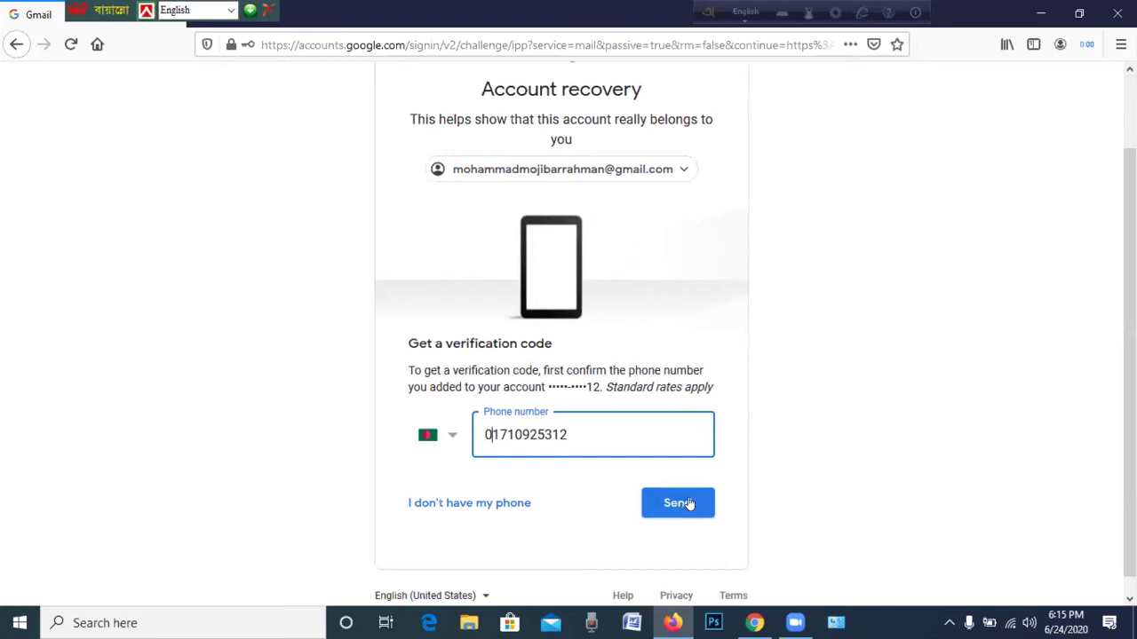
- Have a code texted to the phone and submit the received 6-digit code
left_click(689, 504)
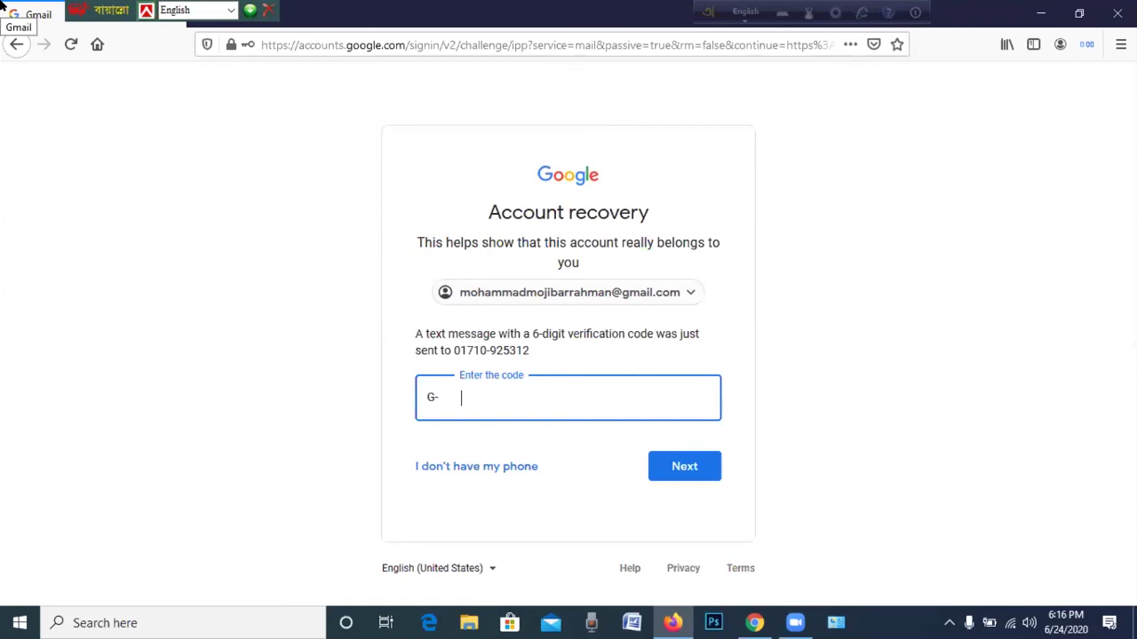
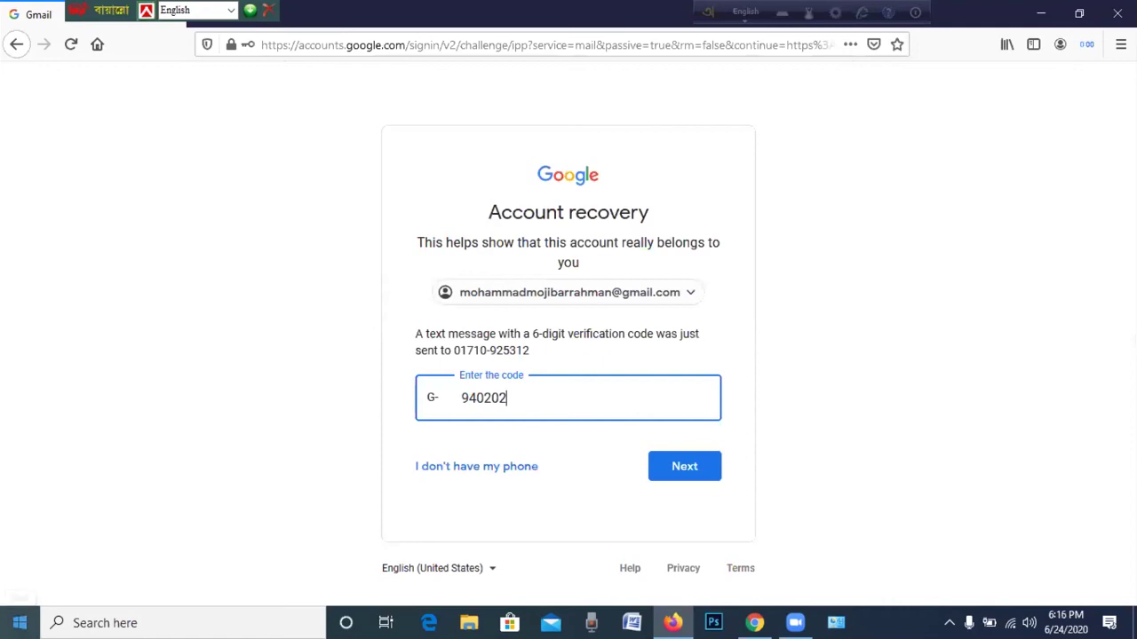
left_click(698, 468)
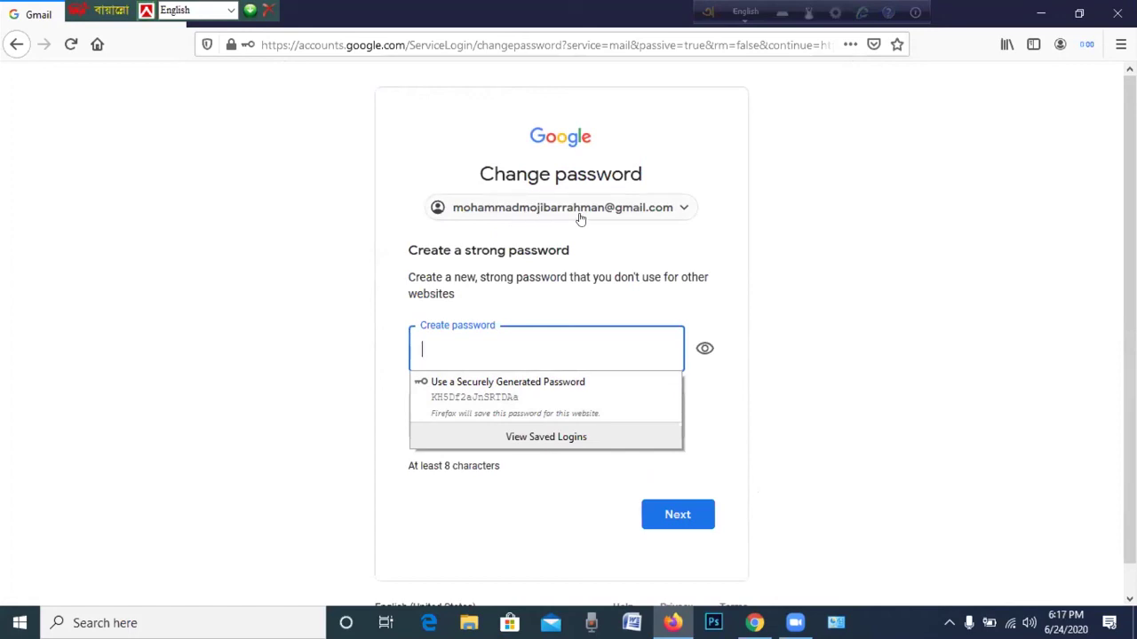
- Enter a new account password in Create password and Confirm, then submit it
left_click(447, 346)
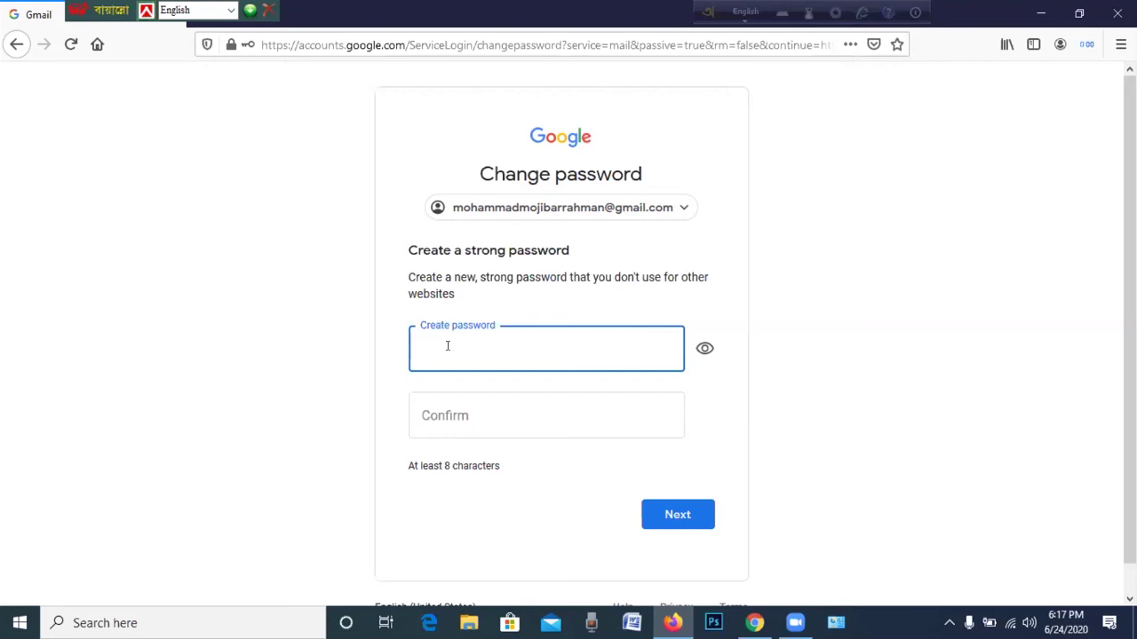
type("••••••••••••••")
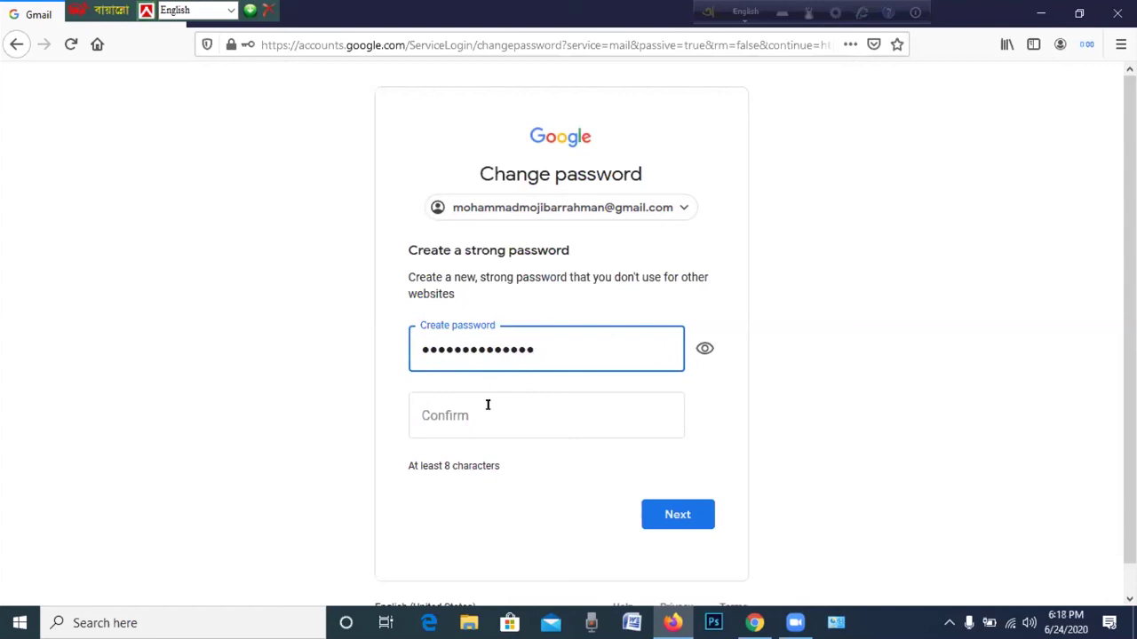
left_click(425, 410)
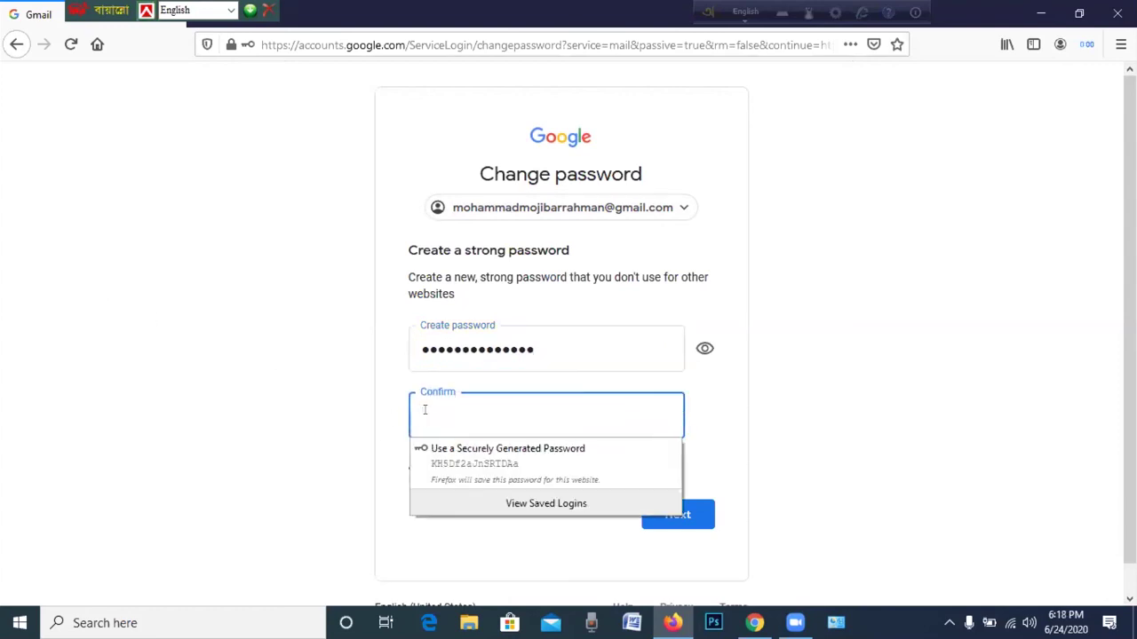
type("••••••••••")
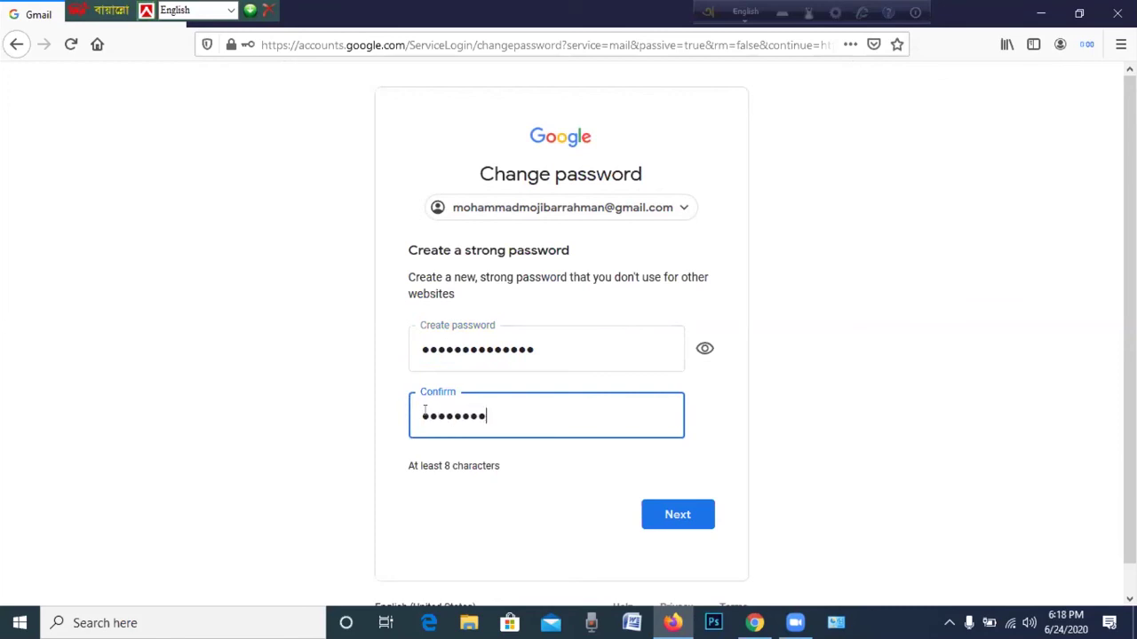
type("•••")
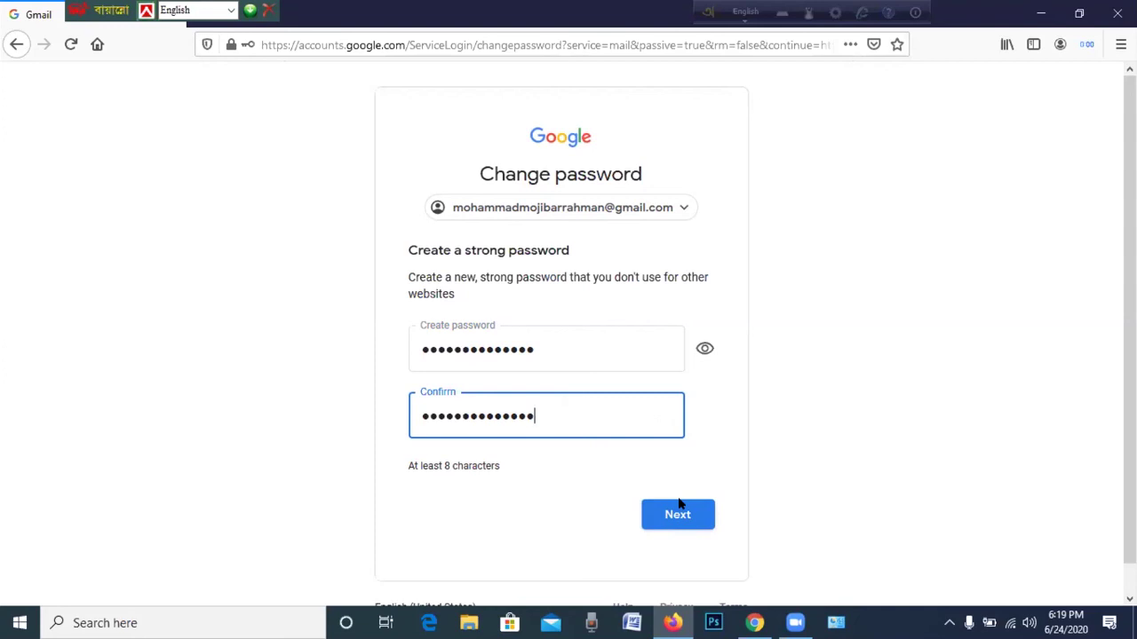
left_click(679, 504)
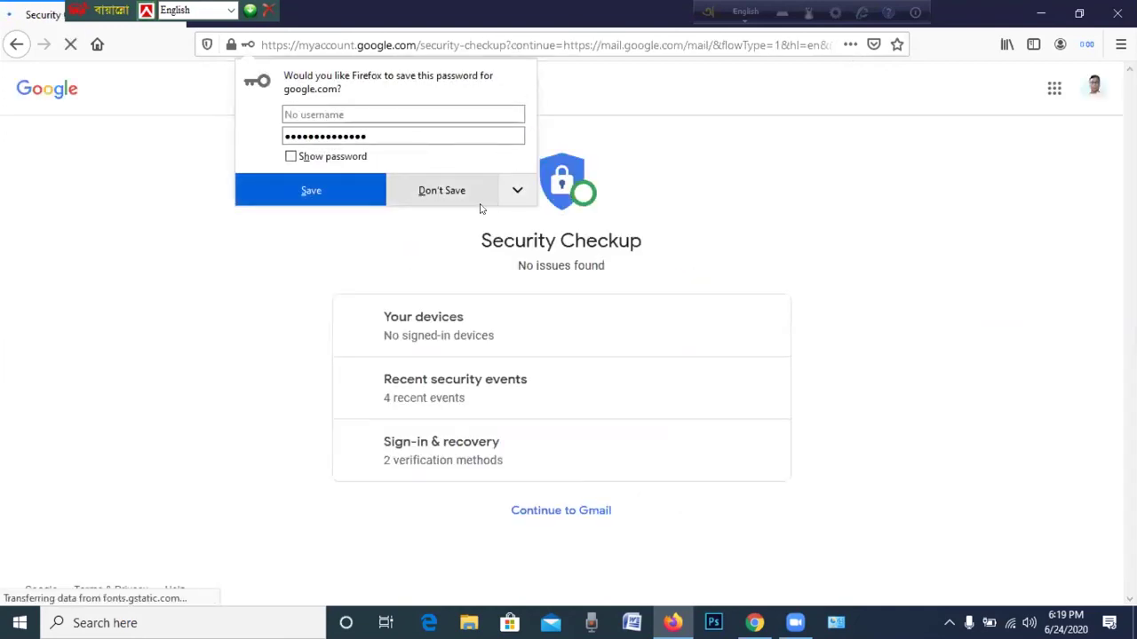
- Decline Firefox's offer to save the password and continue to the Gmail inbox
left_click(455, 191)
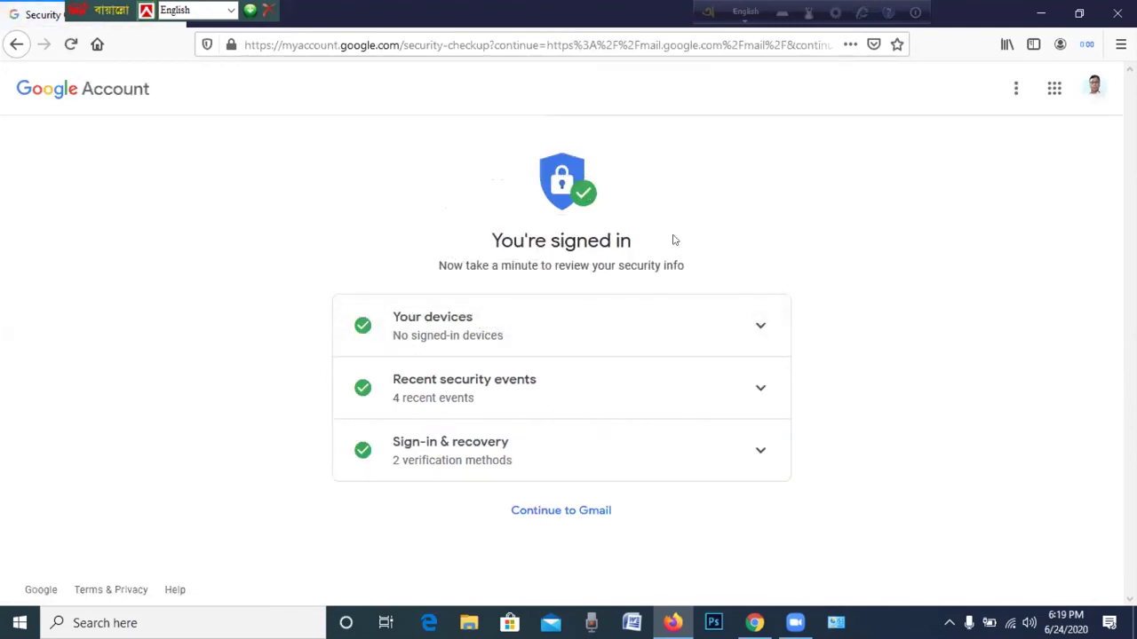
left_click(548, 487)
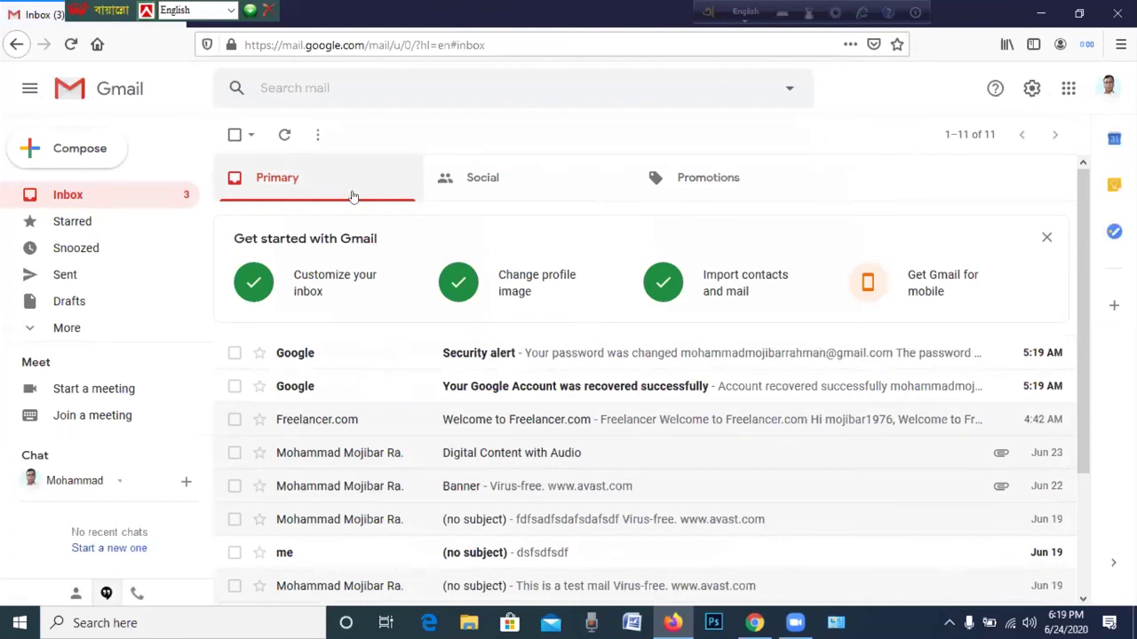
- Return to the Inbox, open the Welcome to Freelancer.com email and scroll to its Verify Your Email button
left_click(300, 44)
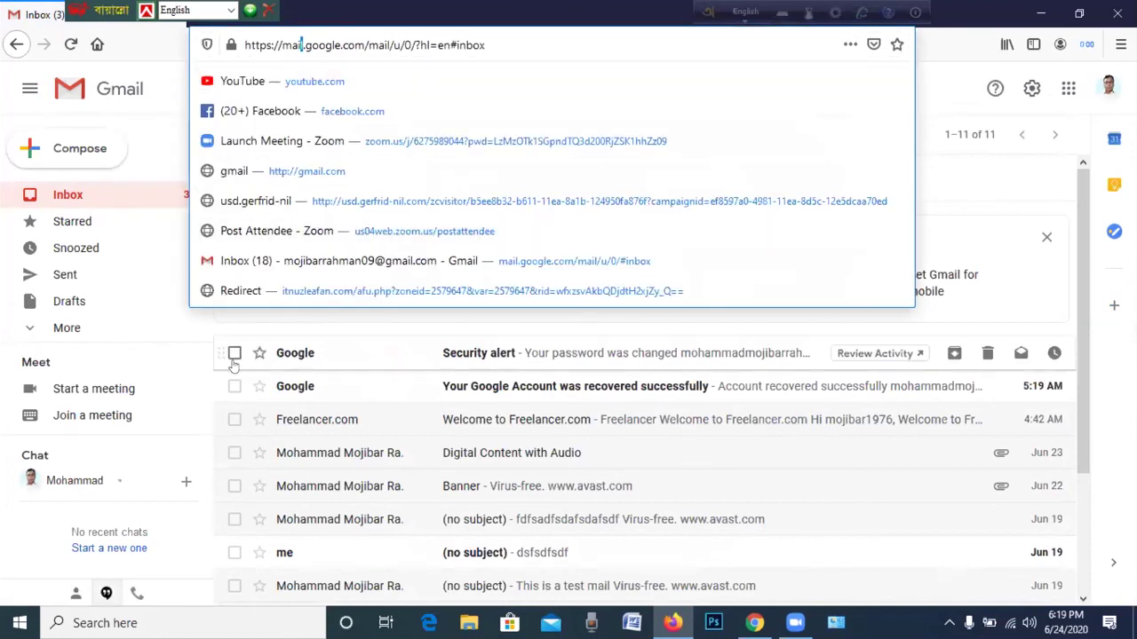
left_click(165, 297)
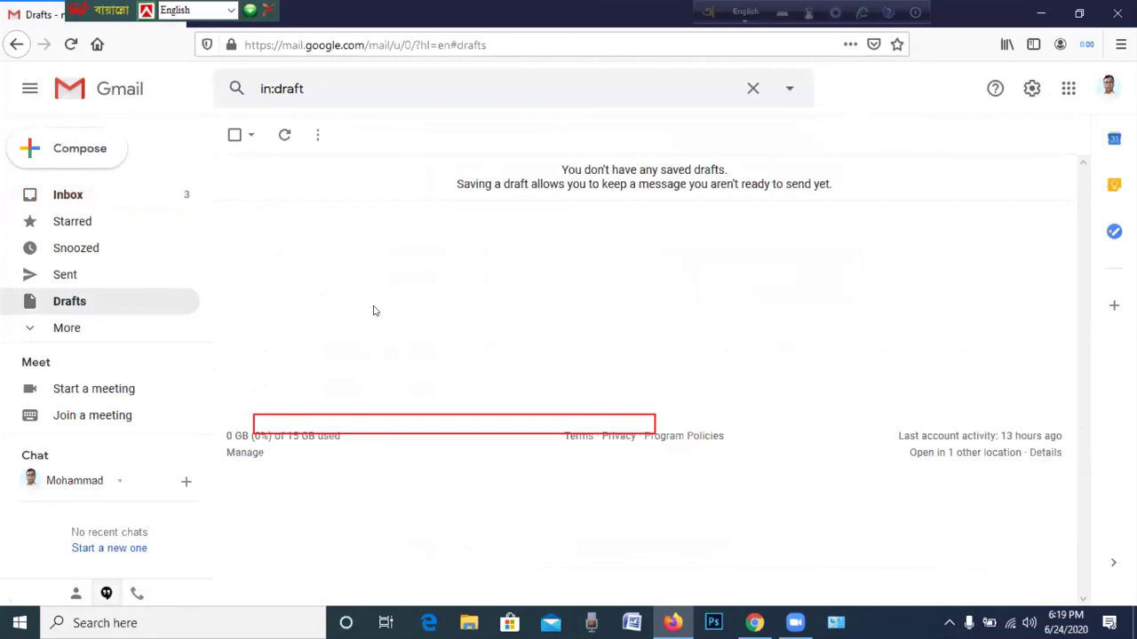
left_click(113, 189)
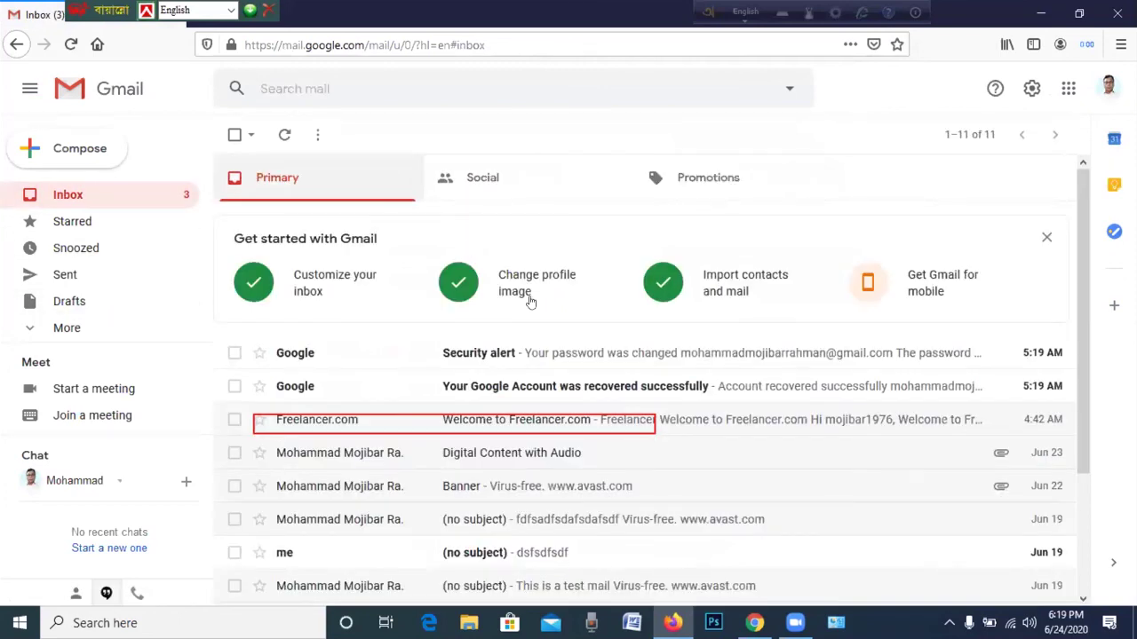
left_click(485, 421)
scroll(657, 399, "down", 3)
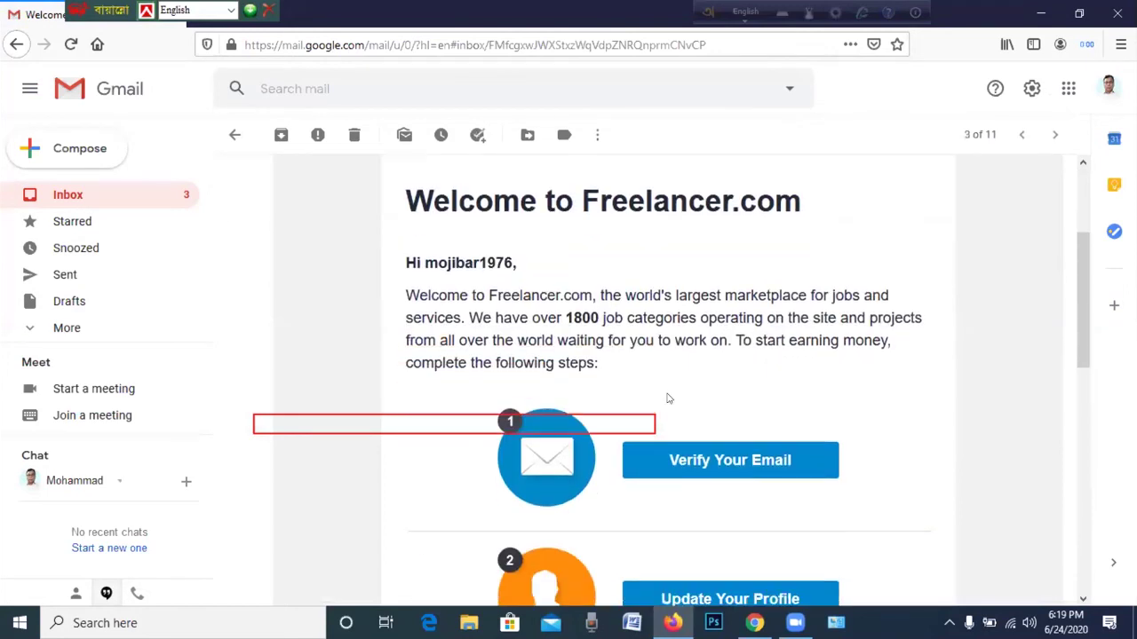
scroll(764, 360, "down", 1)
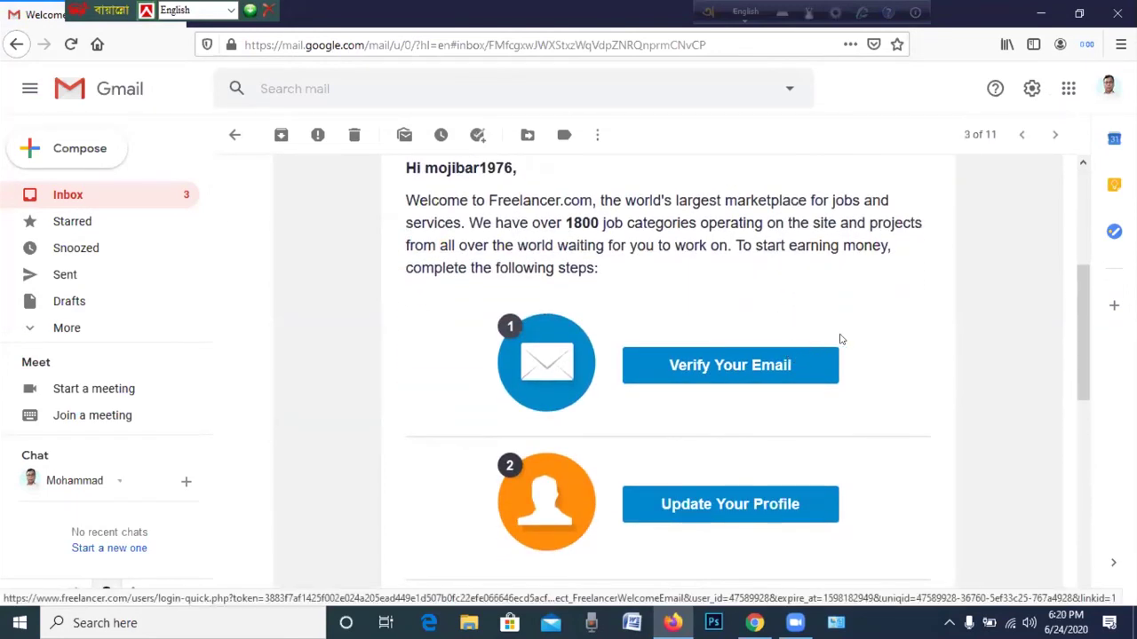
scroll(840, 340, "down", 1)
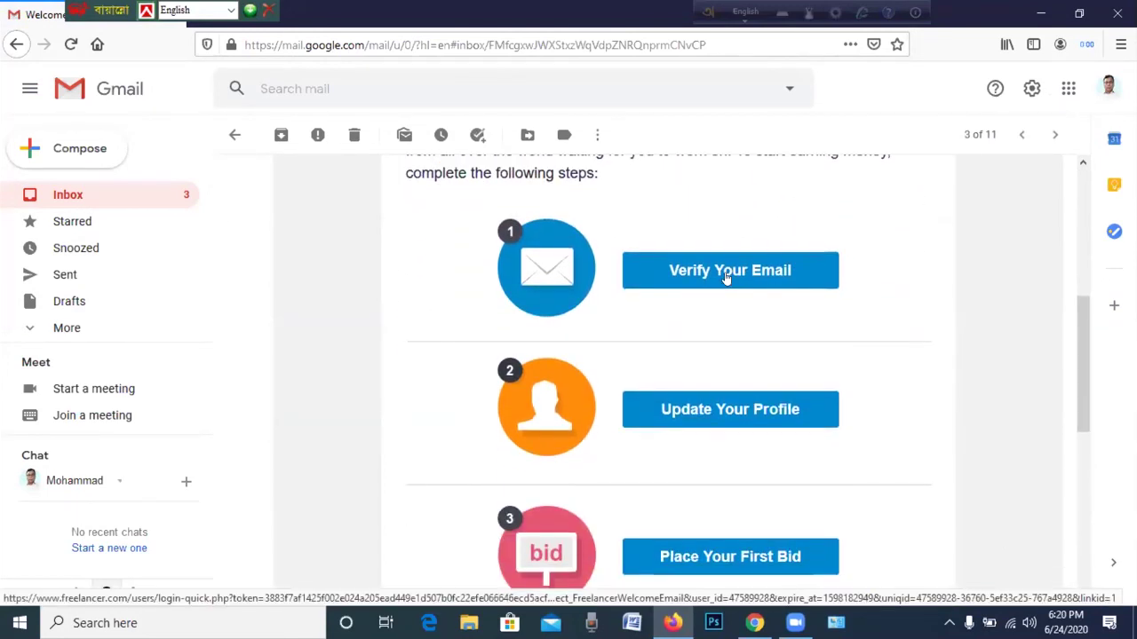
- Follow the email's Verify Your Email link and select the Email or Username field on Freelancer's login page
left_click(664, 268)
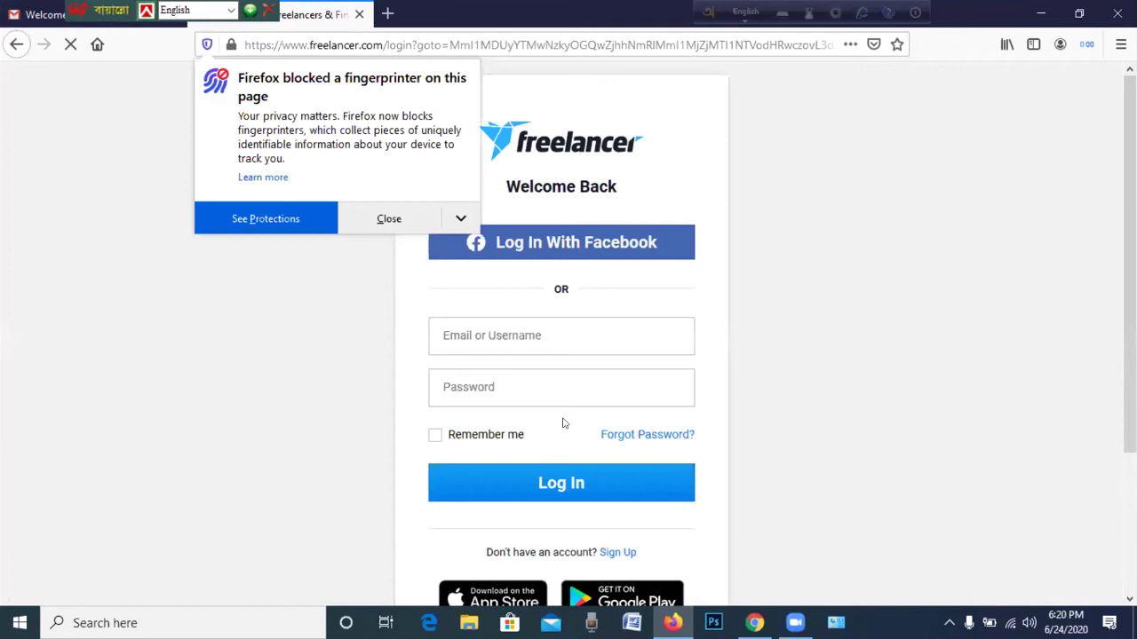
left_click(551, 336)
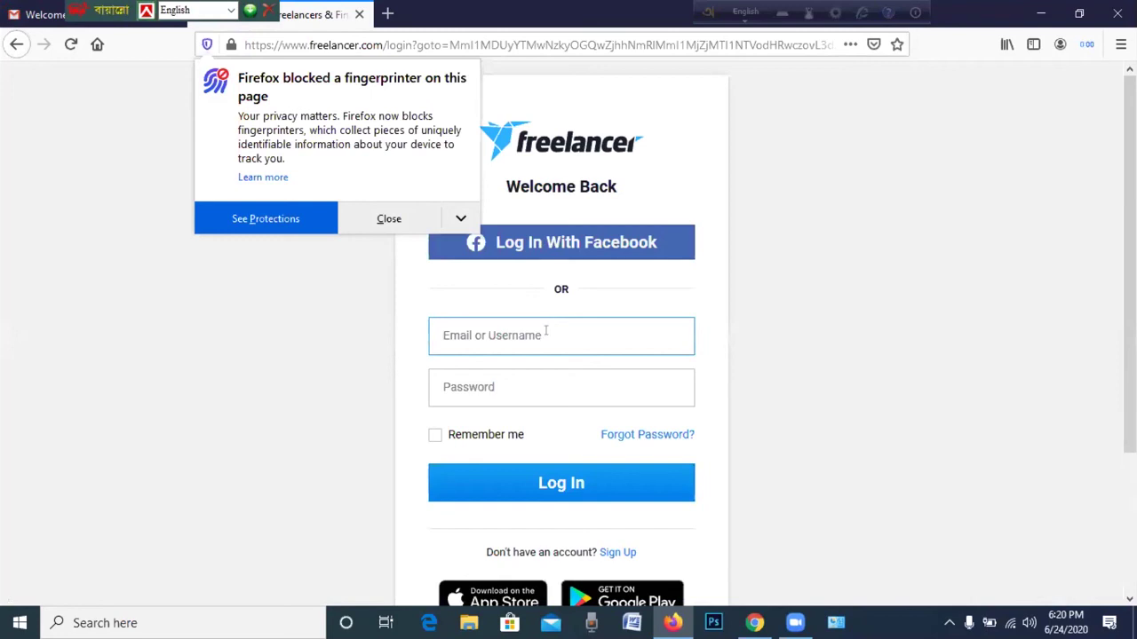
- Dismiss the fingerprinter notice and fill the login form with the account's e-mail name and password
left_click(447, 330)
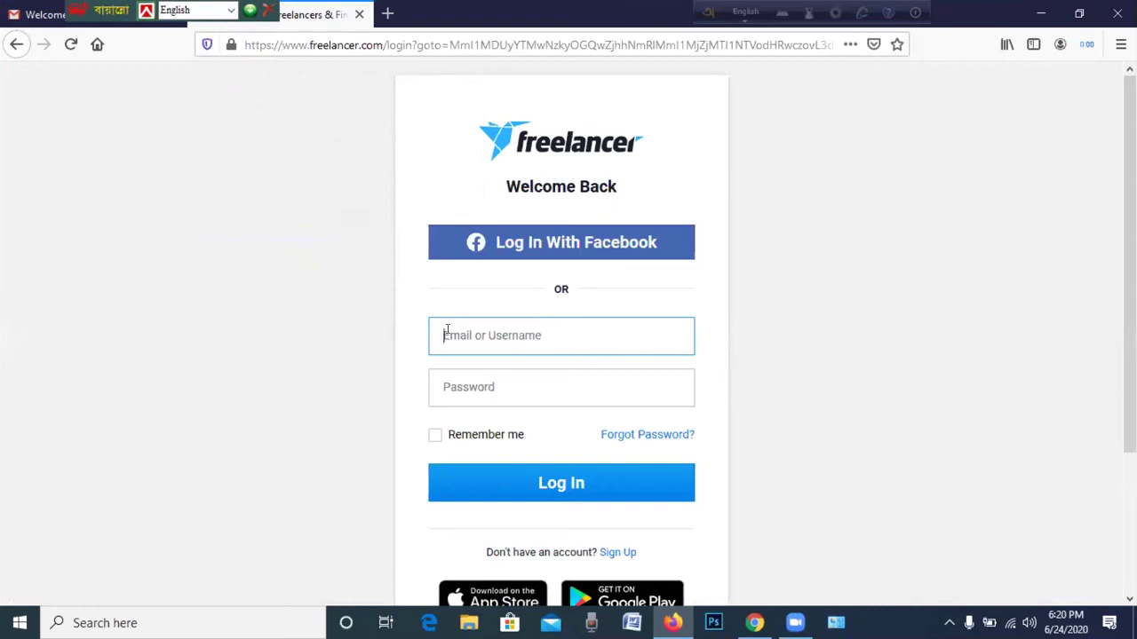
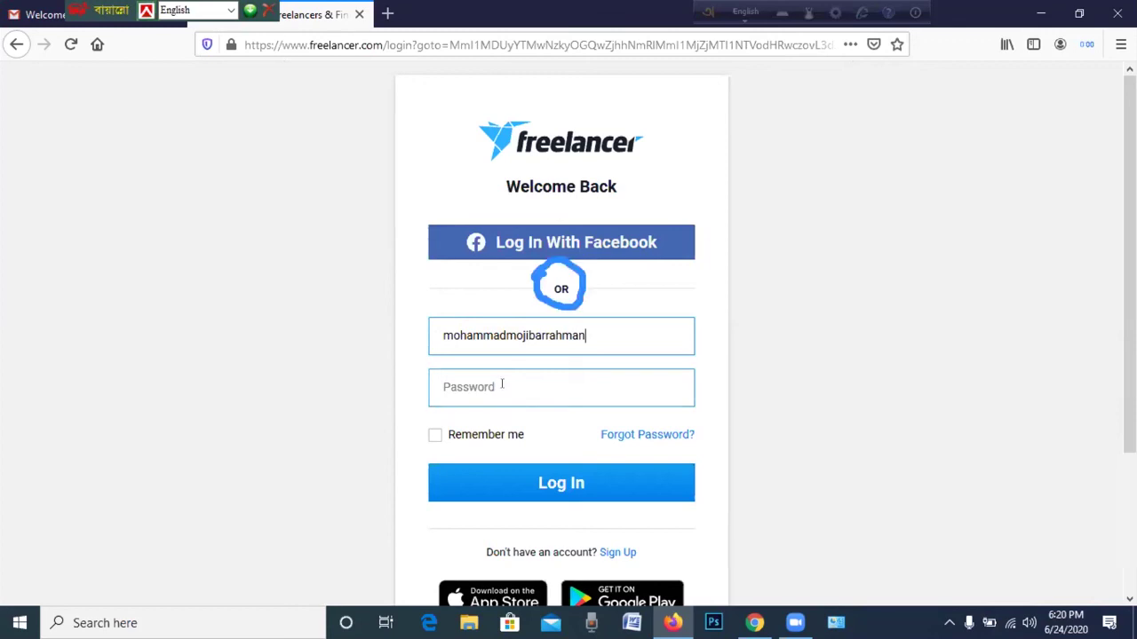
left_click(490, 387)
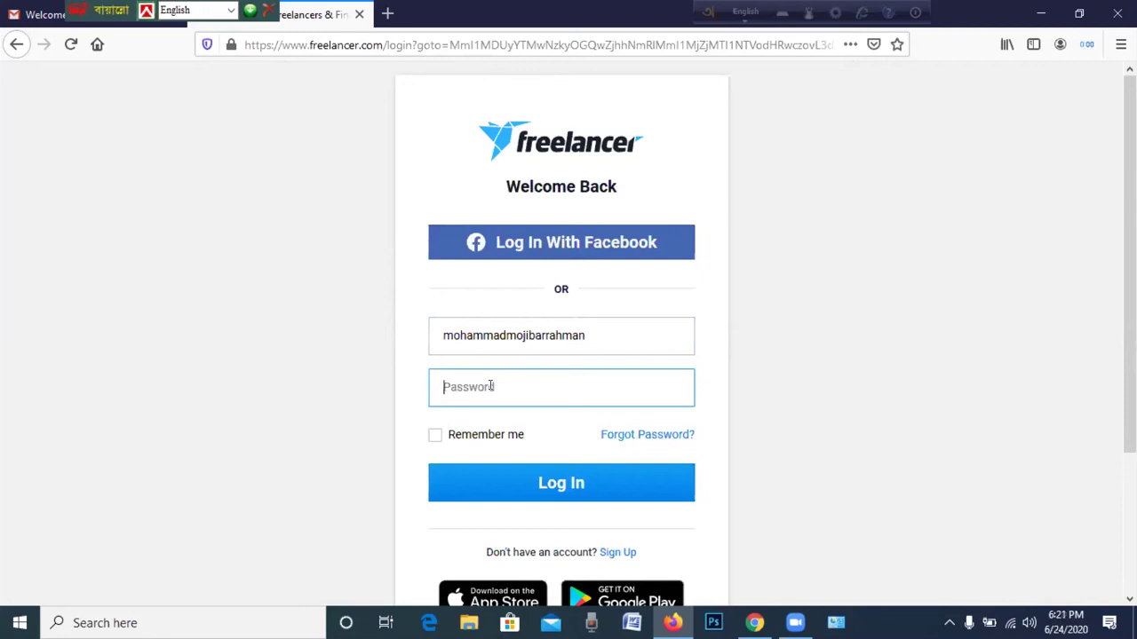
type("••")
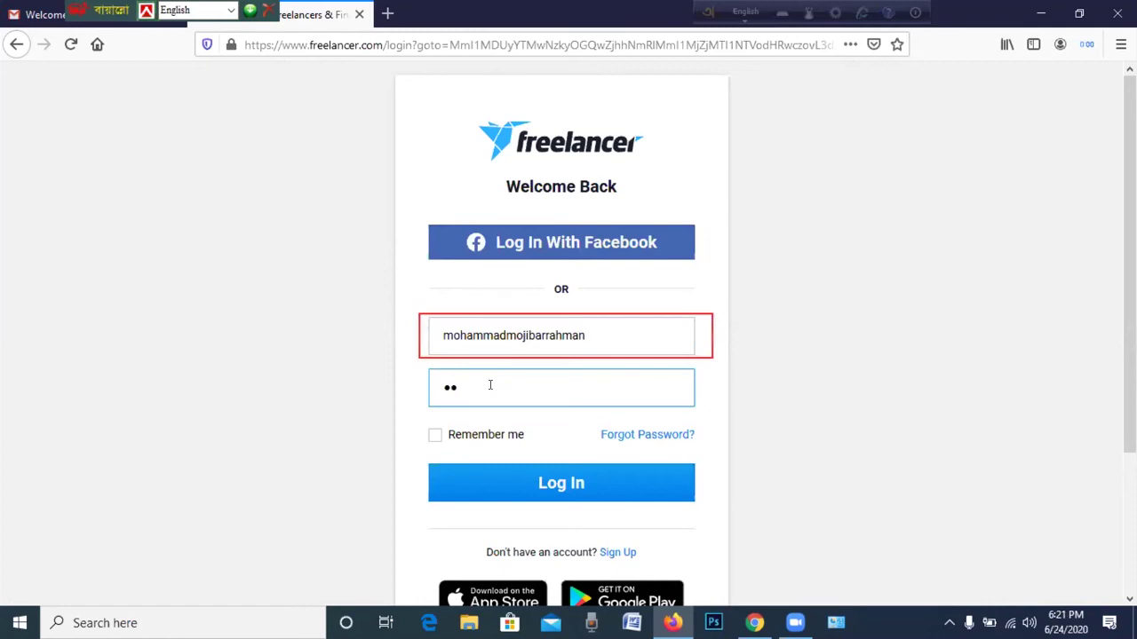
type("••••••••••••")
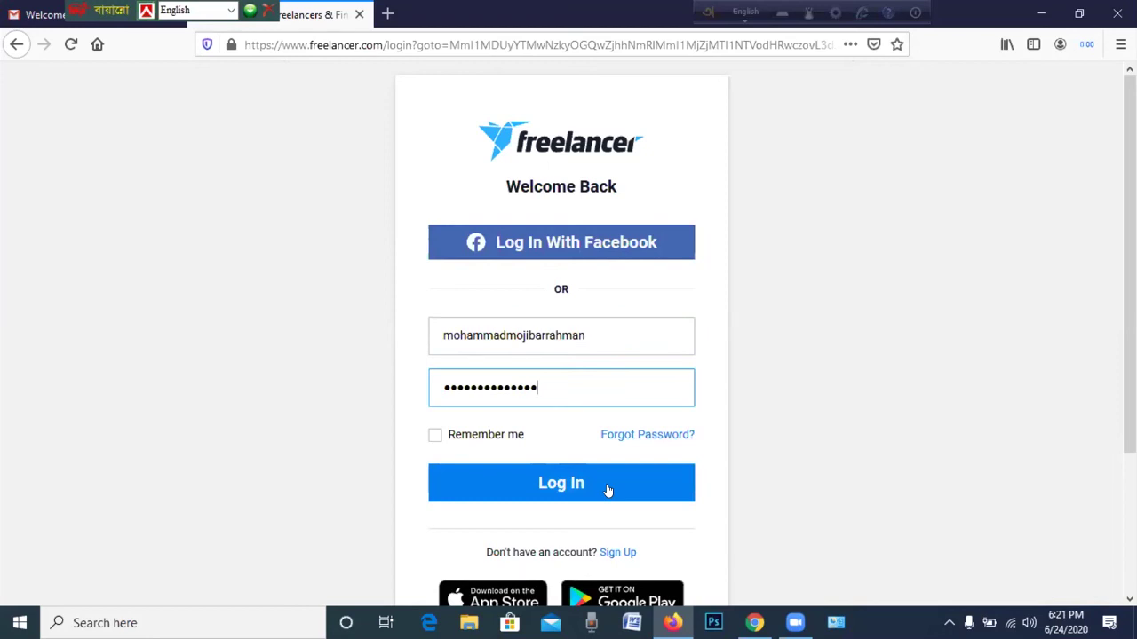
left_click(590, 338)
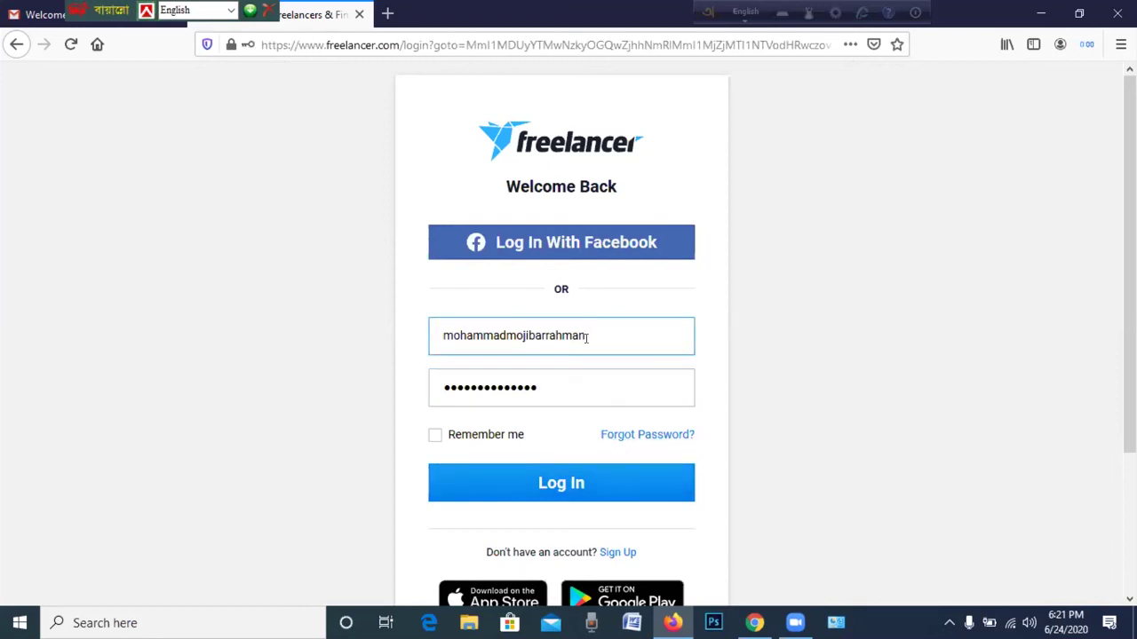
left_click(539, 384)
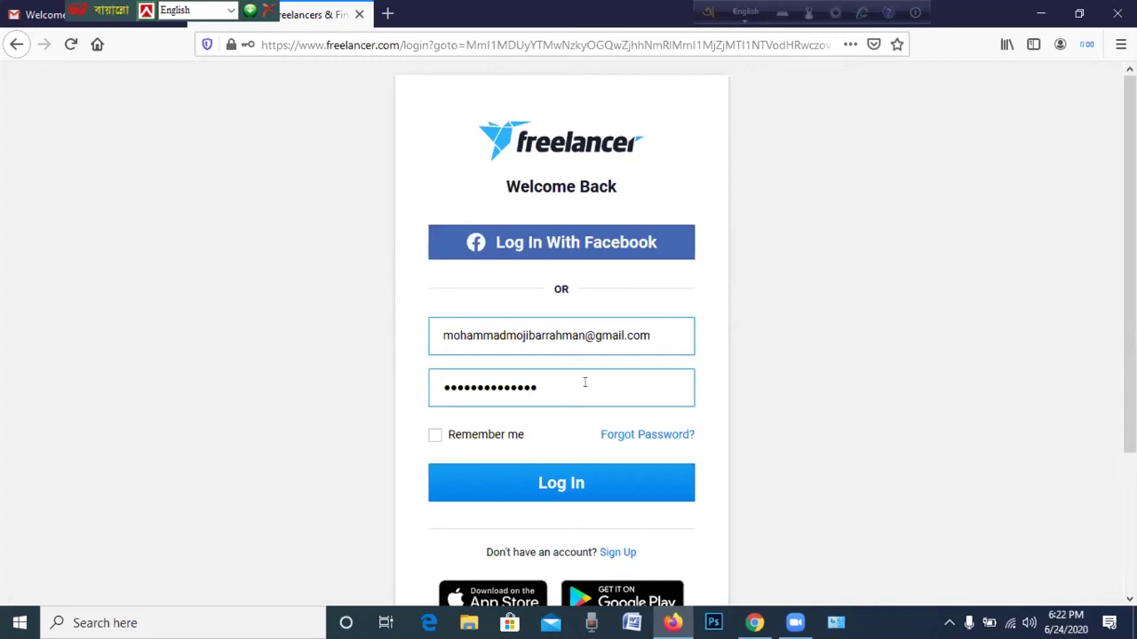
key("BackSpace")
key("BackSpace")
key("BackSpace")
key("BackSpace")
key("BackSpace")
key("BackSpace")
key("BackSpace")
key("BackSpace")
key("BackSpace")
key("BackSpace")
key("BackSpace")
key("BackSpace")
key("BackSpace")
key("BackSpace")
key("BackSpace")
key("BackSpace")
key("BackSpace")
key("BackSpace")
key("BackSpace")
key("BackSpace")
key("BackSpace")
key("BackSpace")
key("BackSpace")
key("BackSpace")
key("BackSpace")
key("BackSpace")
key("BackSpace")
key("BackSpace")
key("BackSpace")
key("BackSpace")
key("BackSpace")
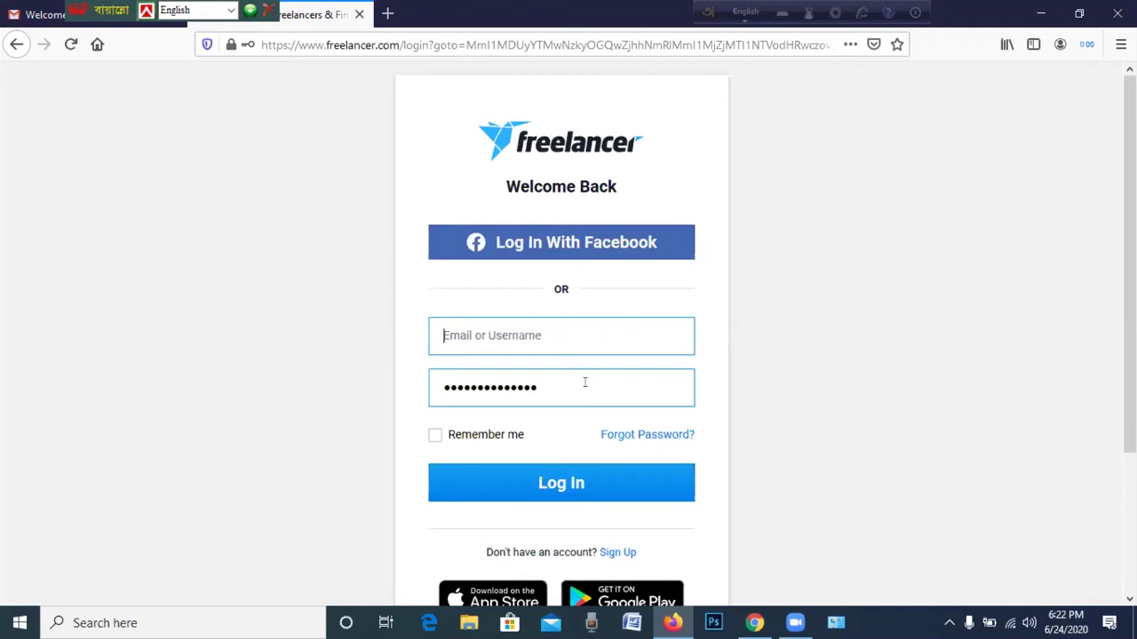
type("mojibar")
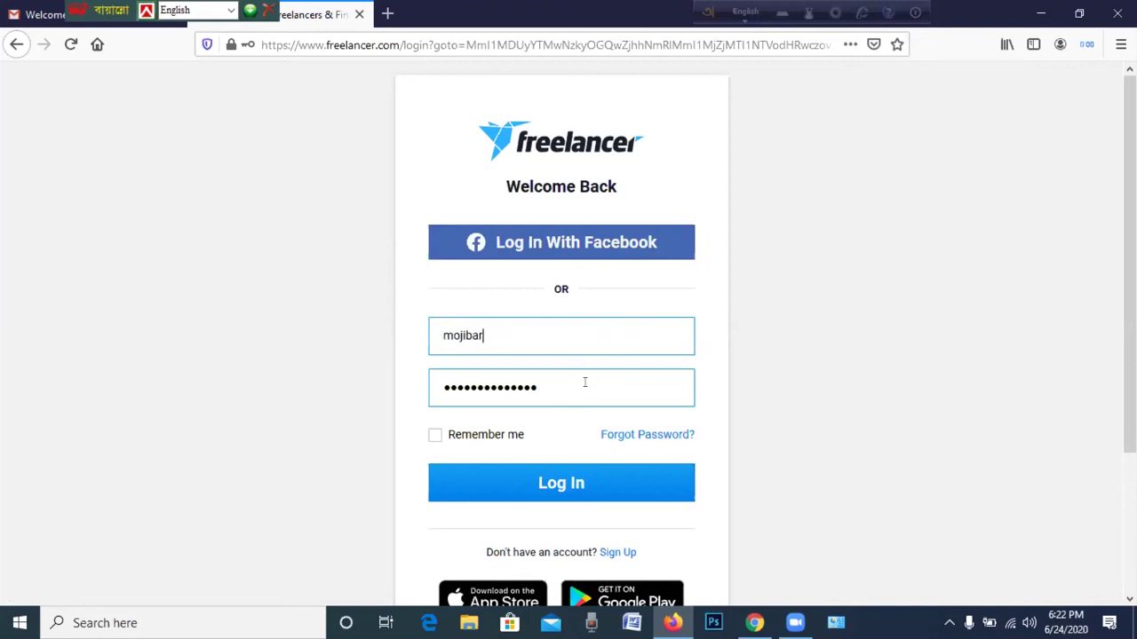
type("1976")
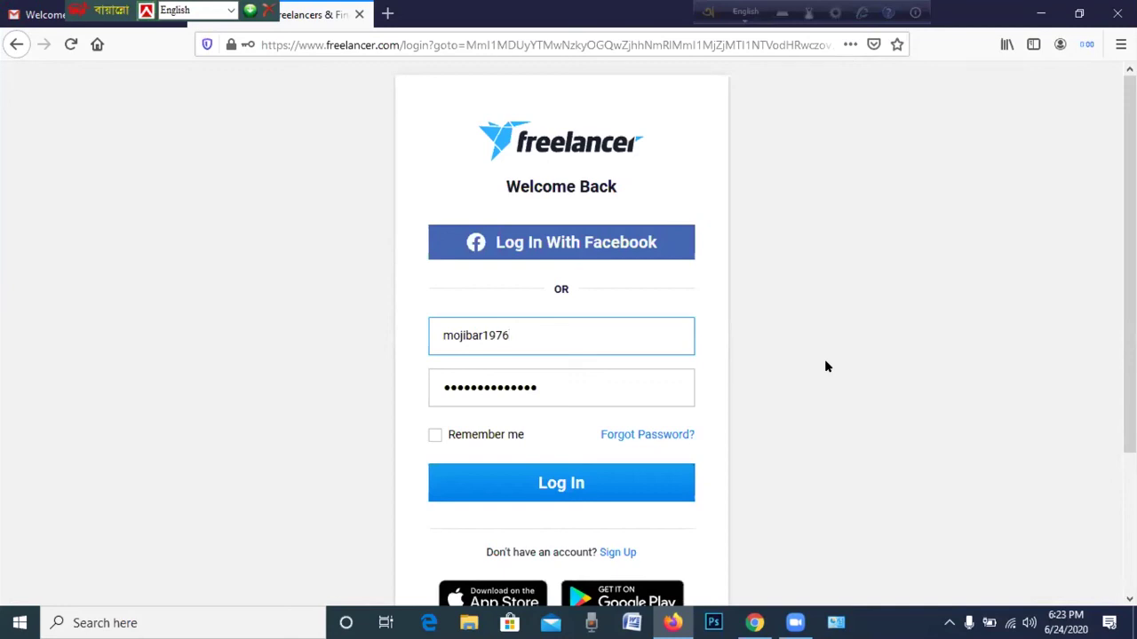
- Retype the password and attempt to log in, which returns an incorrect username or password error
left_click(556, 393)
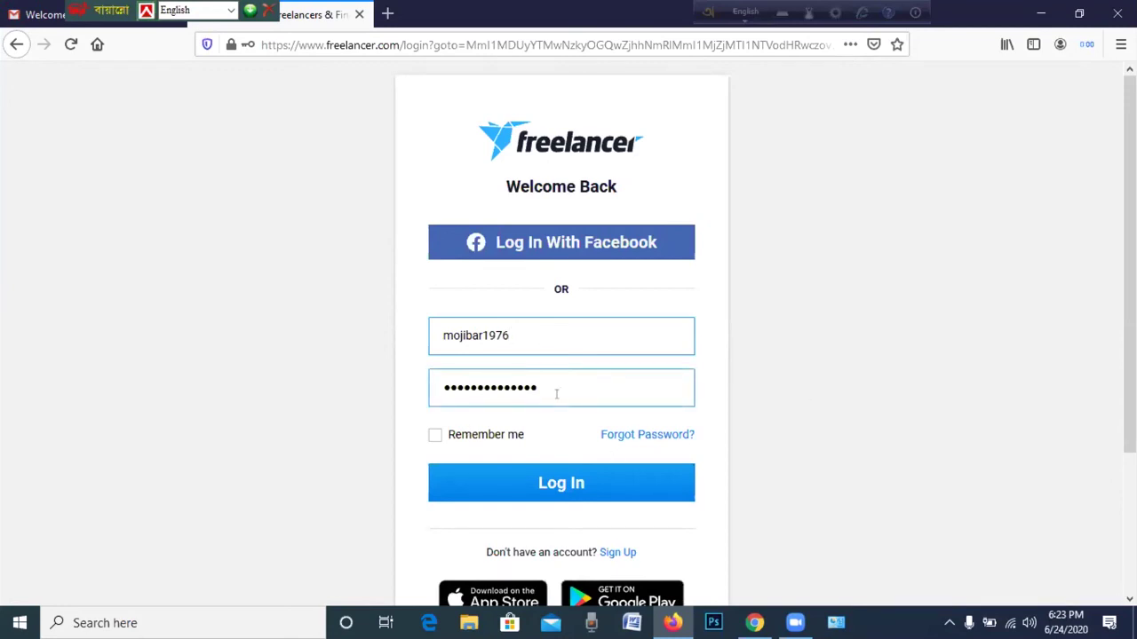
key("BackSpace")
key("BackSpace")
key("BackSpace")
key("BackSpace")
key("BackSpace")
key("BackSpace")
key("BackSpace")
key("BackSpace")
key("BackSpace")
key("BackSpace")
key("BackSpace")
key("BackSpace")
key("BackSpace")
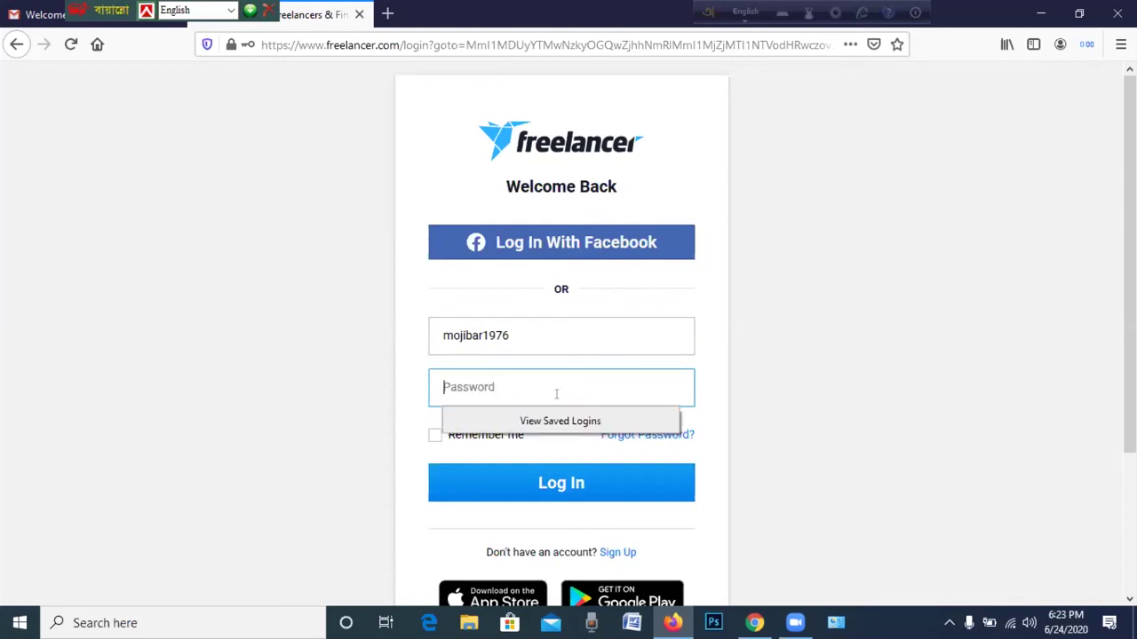
type("••••••••••")
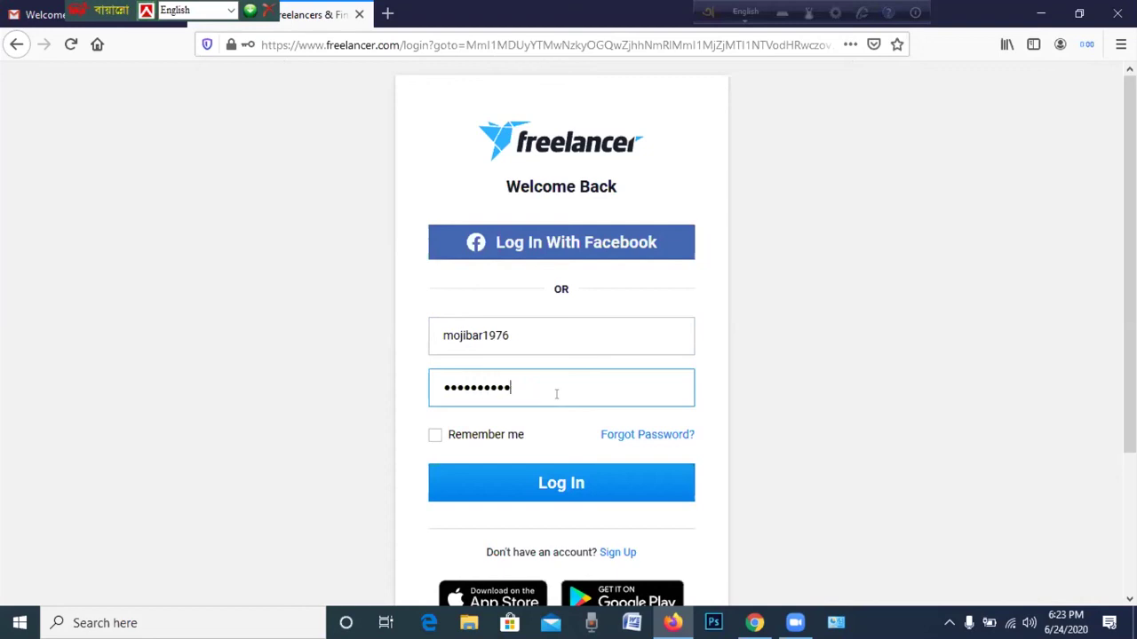
left_click(509, 484)
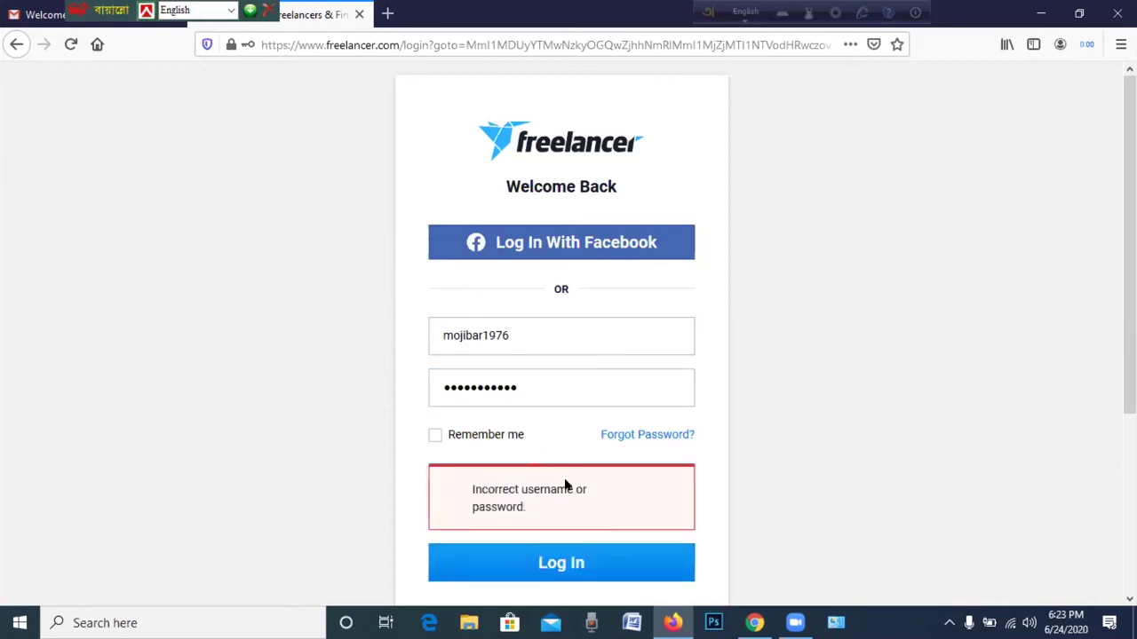
- Replace the password with a freshly retyped one and hide the floating language bar
left_click_drag(513, 382, 300, 382)
key("BackSpace")
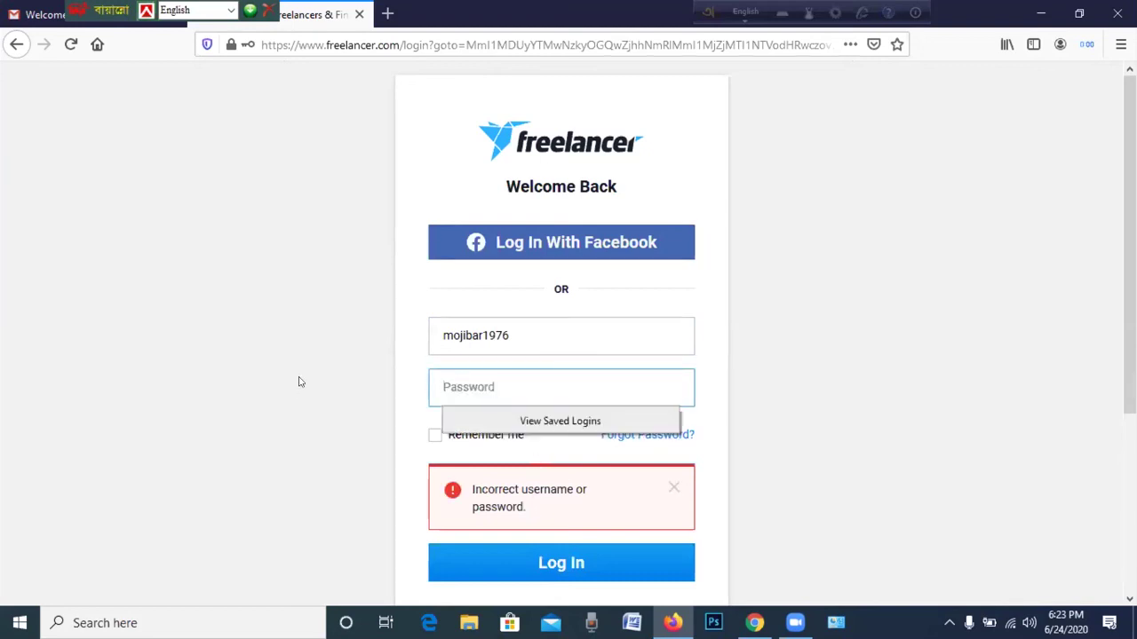
type("••••")
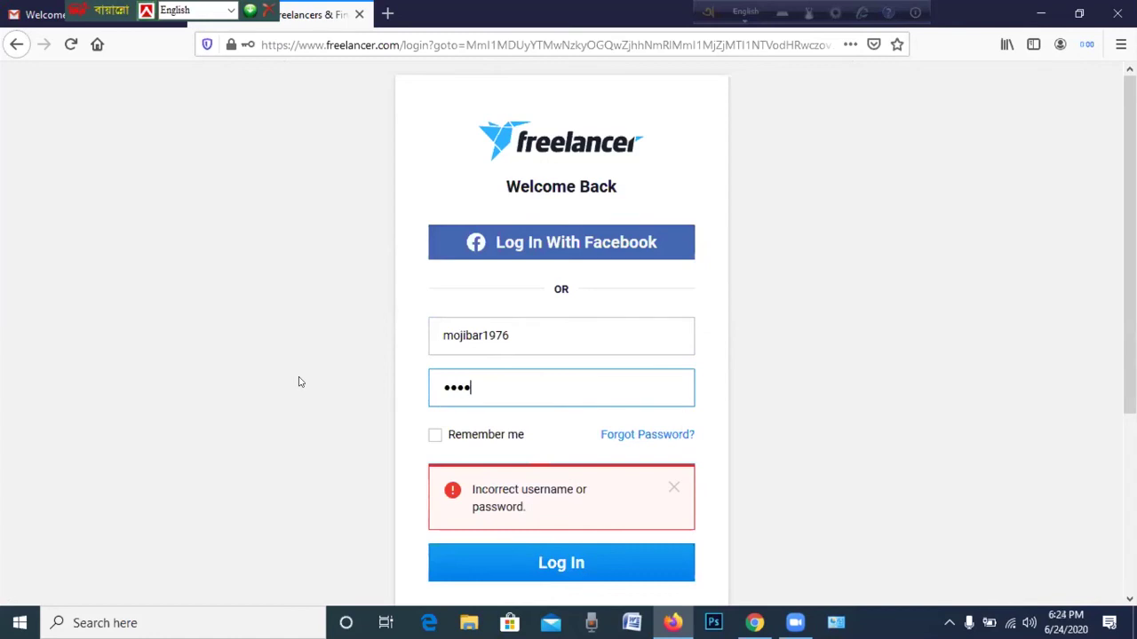
type("••••••")
left_click(526, 487)
scroll(529, 499, "down", 2)
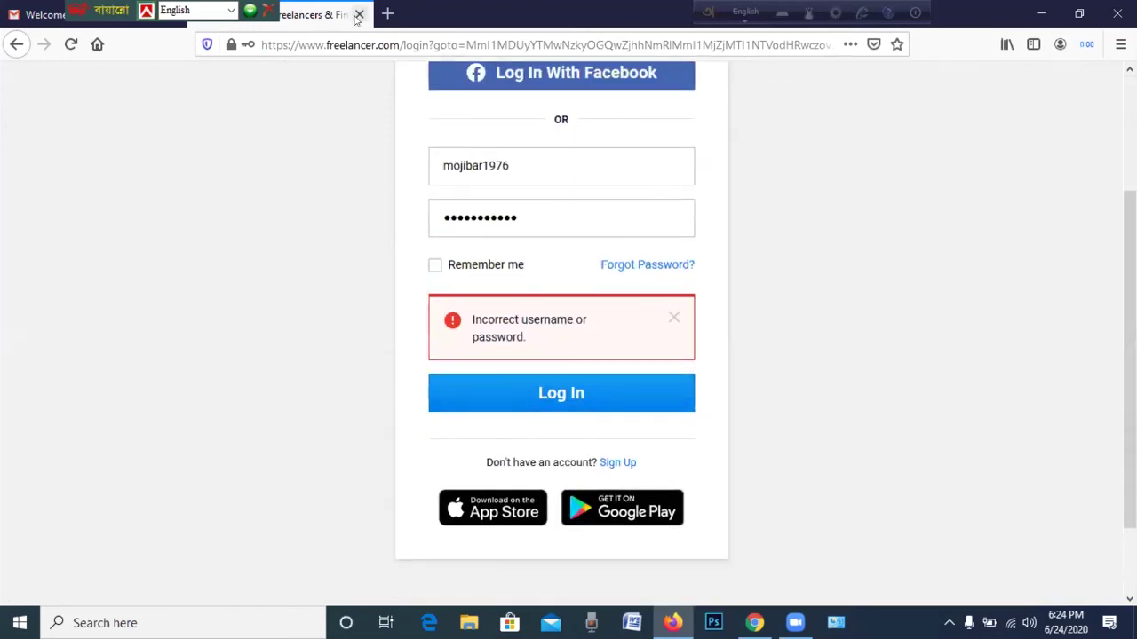
left_click(264, 10)
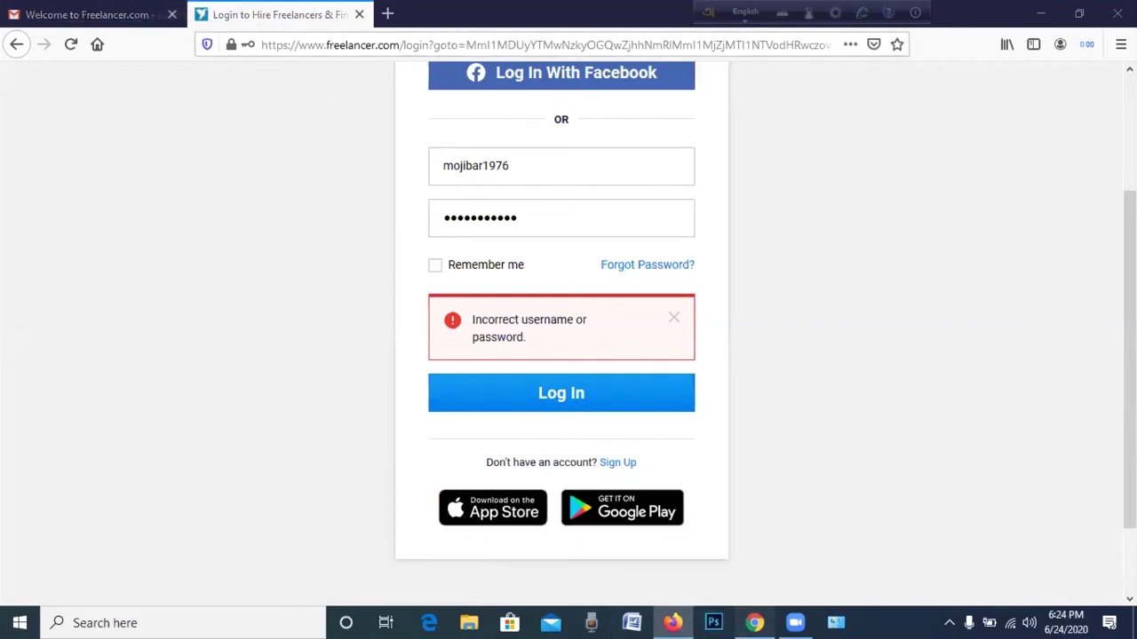
- Bring Chrome forward and open the account dropdown beside the user name on the projects page
left_click(753, 613)
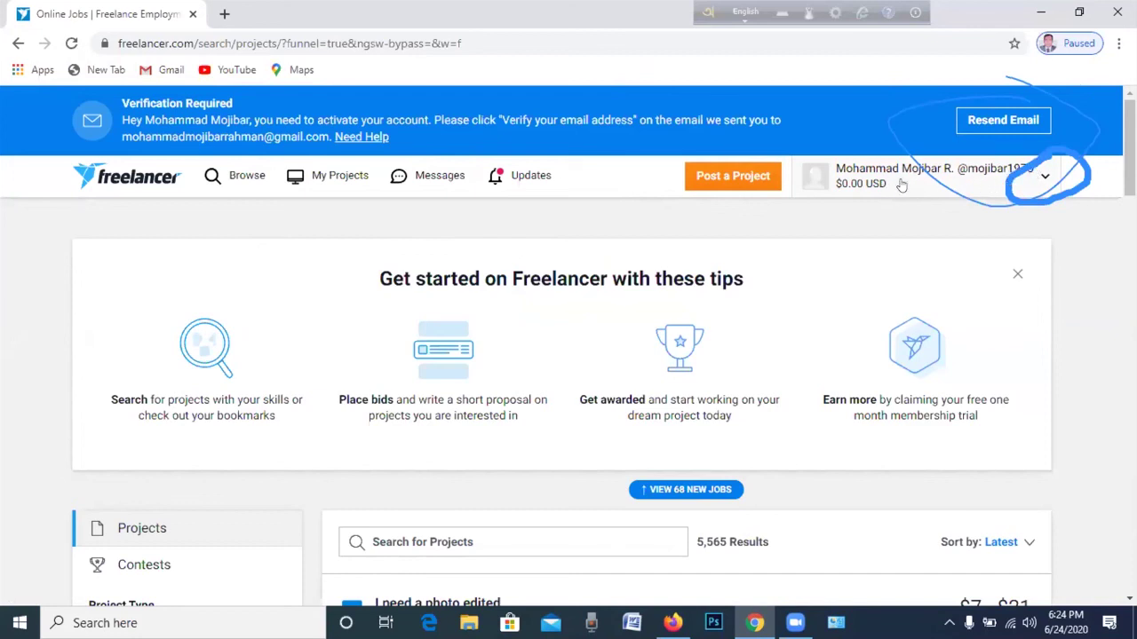
left_click(1039, 179)
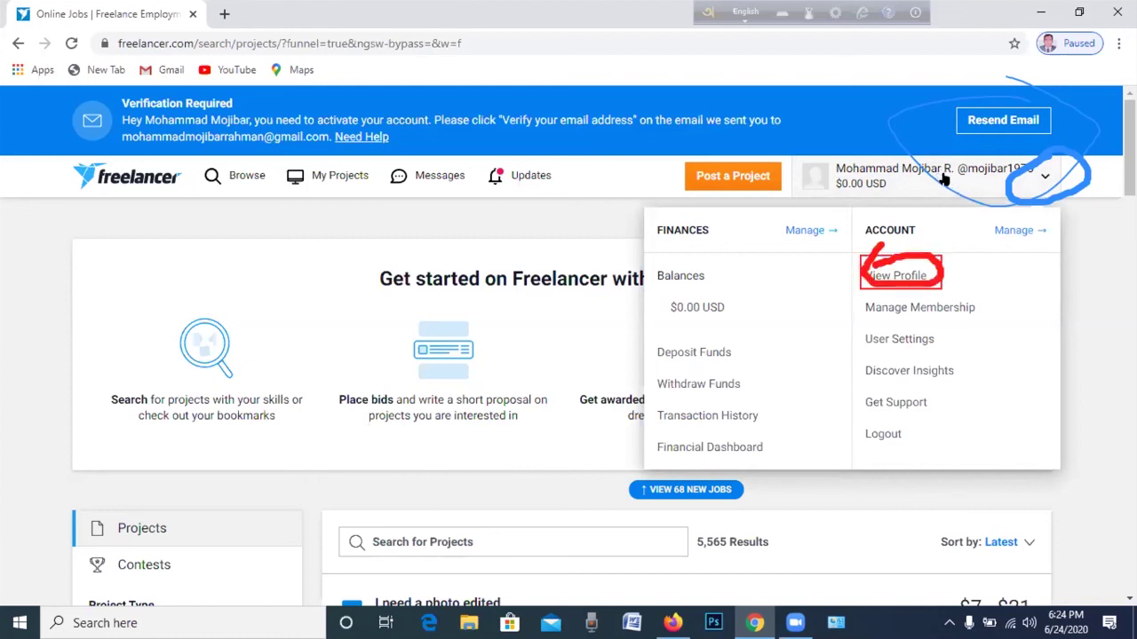
left_click(897, 276)
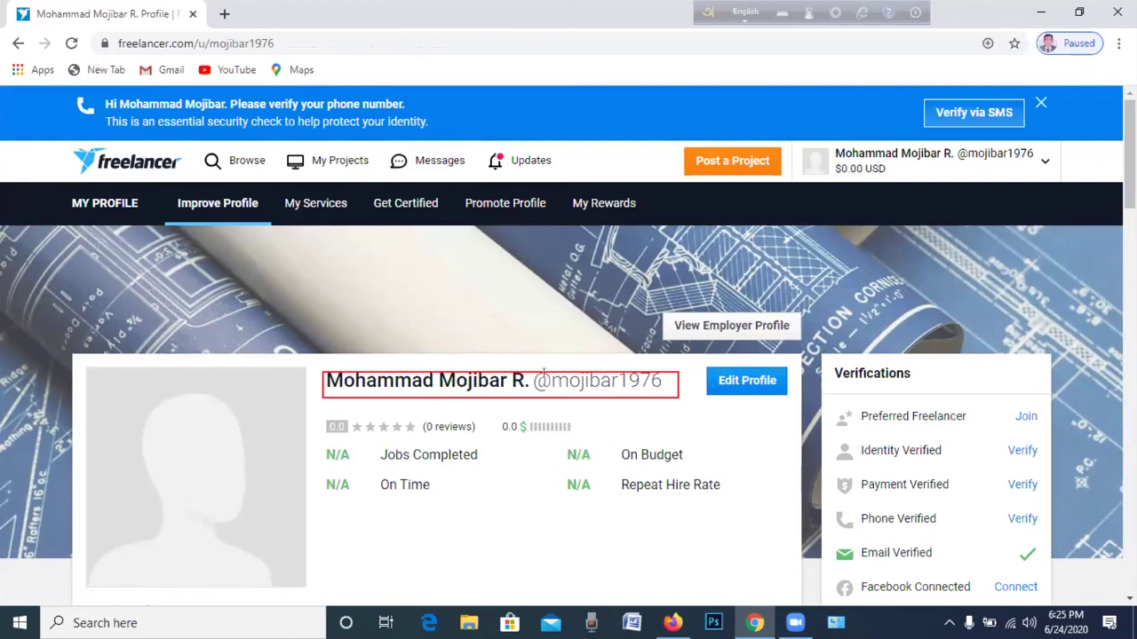
left_click_drag(552, 380, 662, 382)
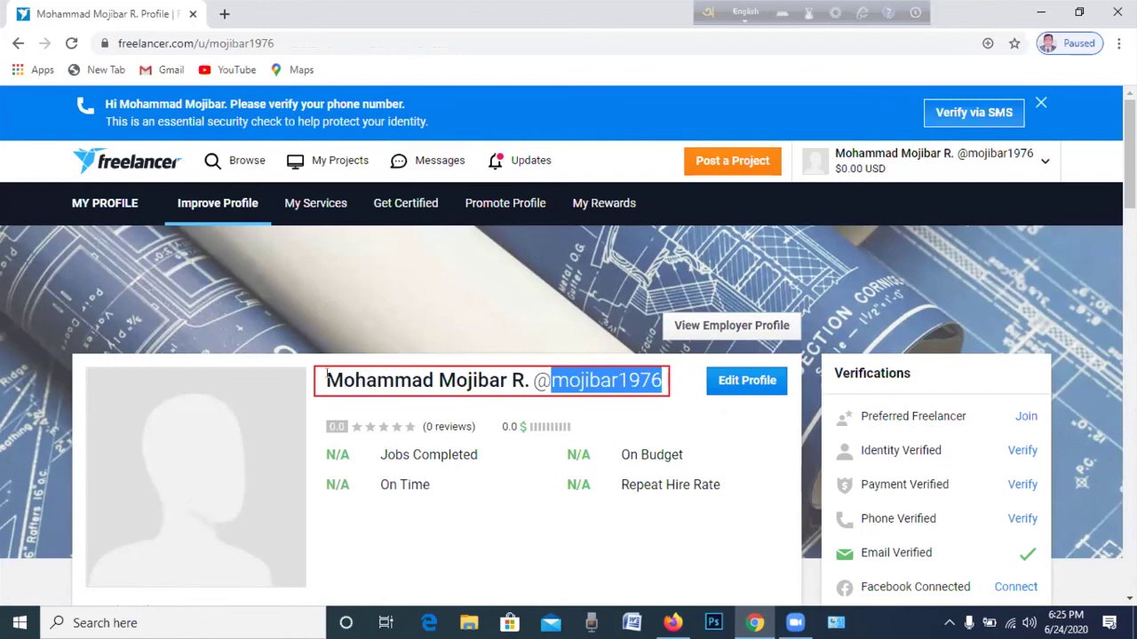
left_click_drag(326, 380, 605, 406)
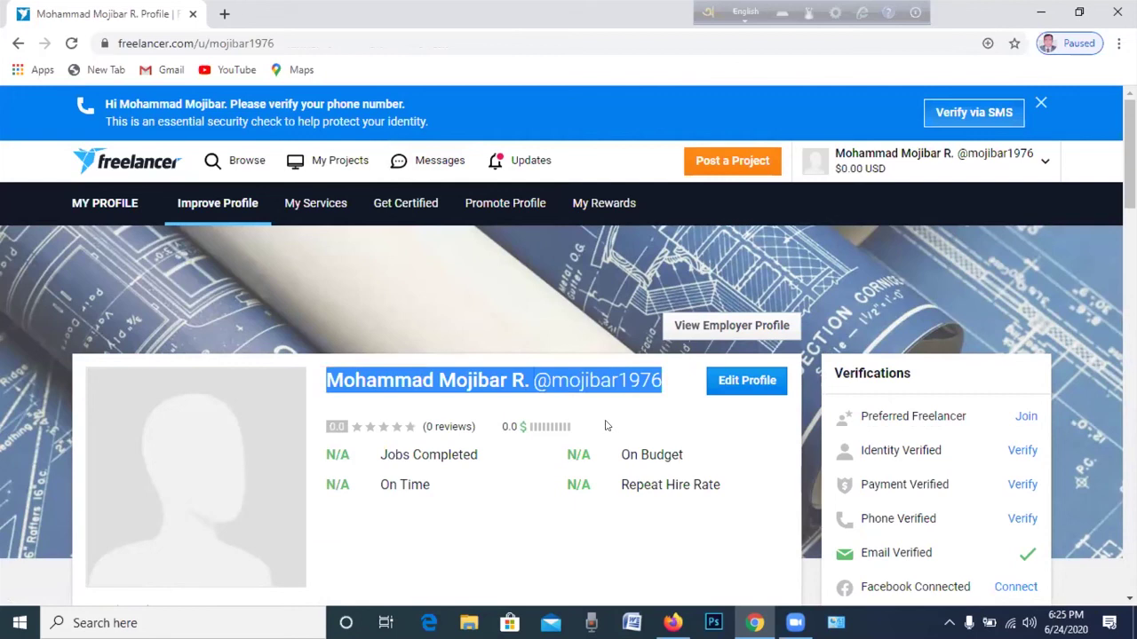
left_click(554, 372)
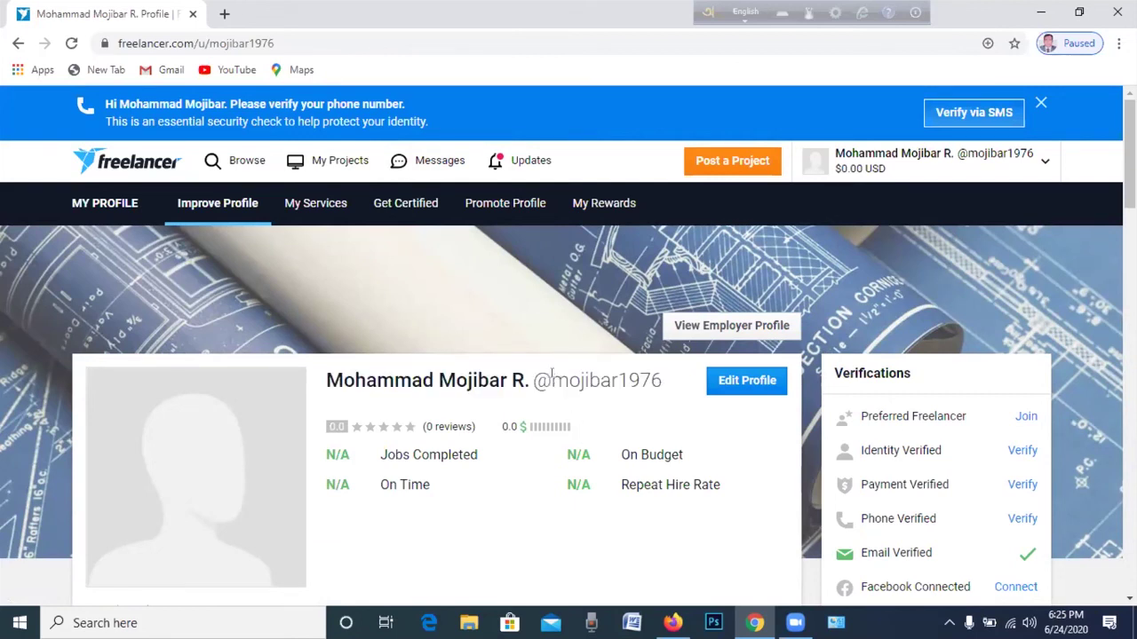
left_click_drag(552, 373, 659, 392)
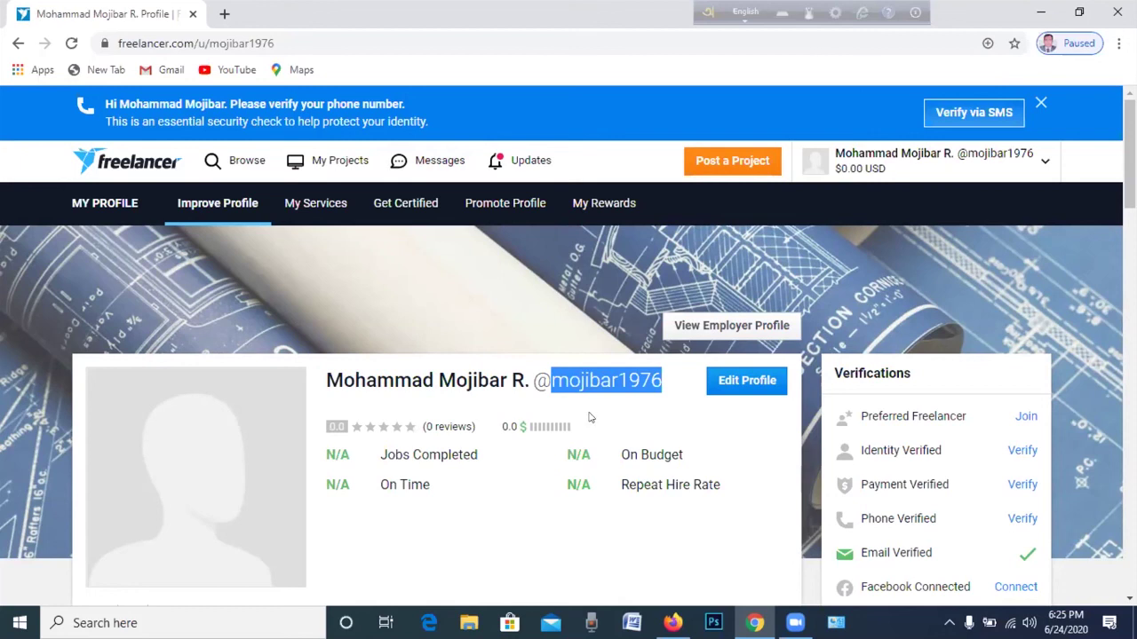
left_click(672, 622)
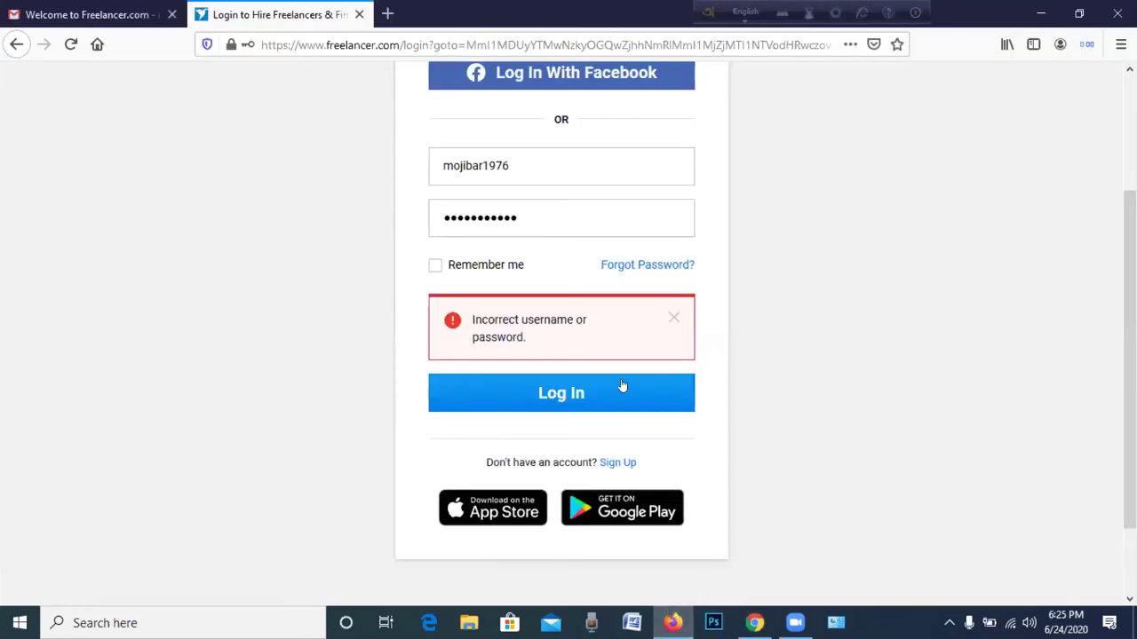
- Replace the existing password with a different one and submit the login
left_click(497, 211)
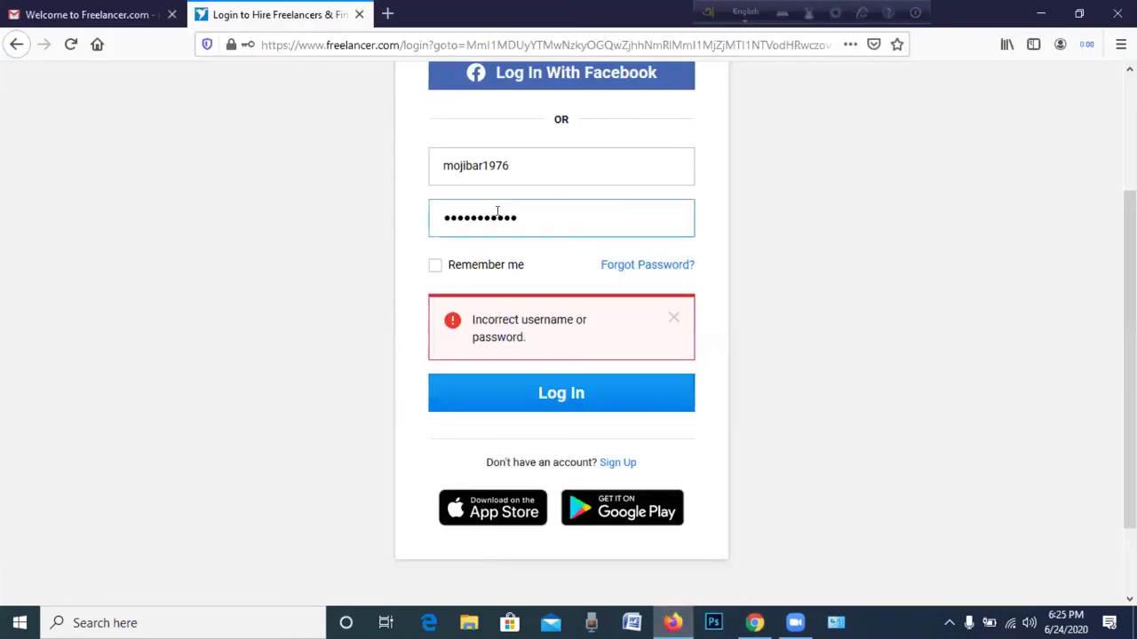
left_click_drag(514, 173, 441, 169)
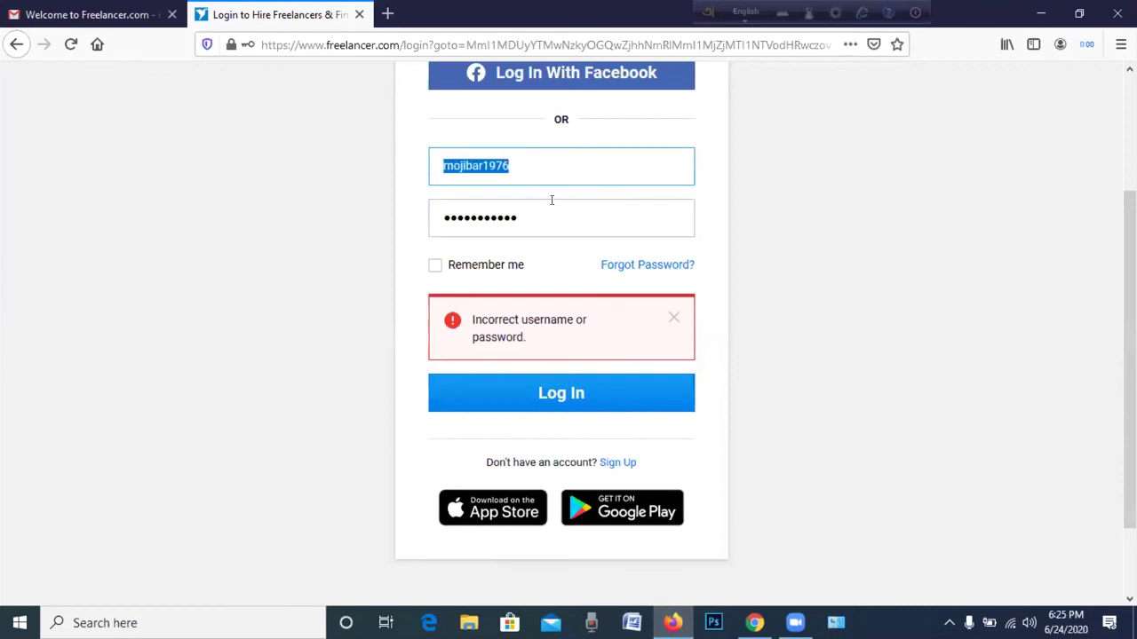
left_click(577, 200)
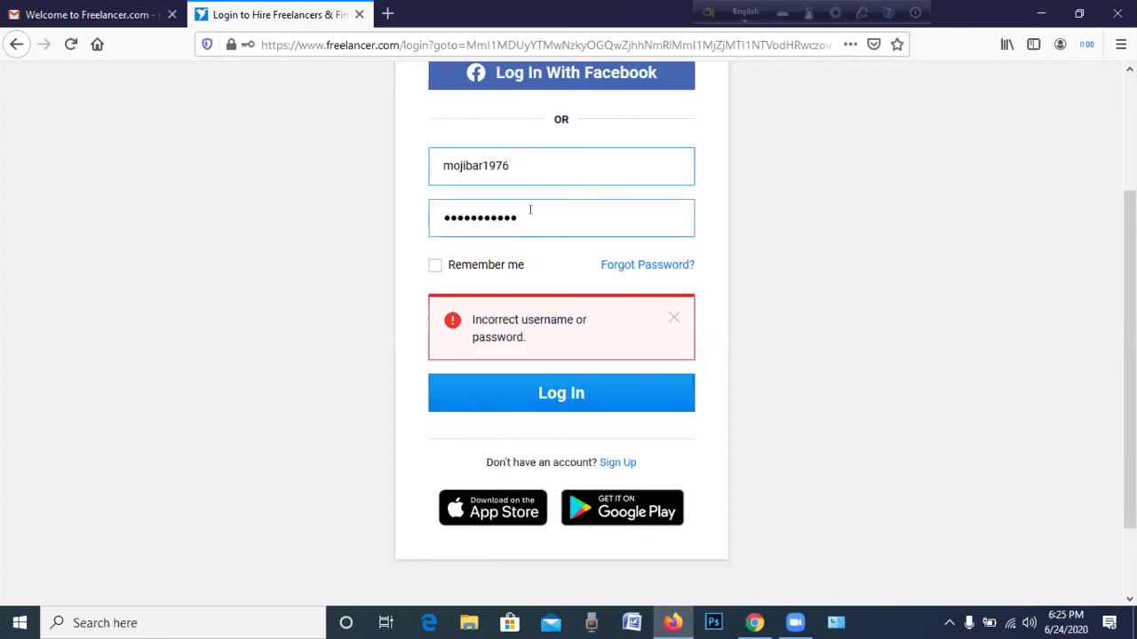
left_click_drag(530, 210, 375, 218)
type("••")
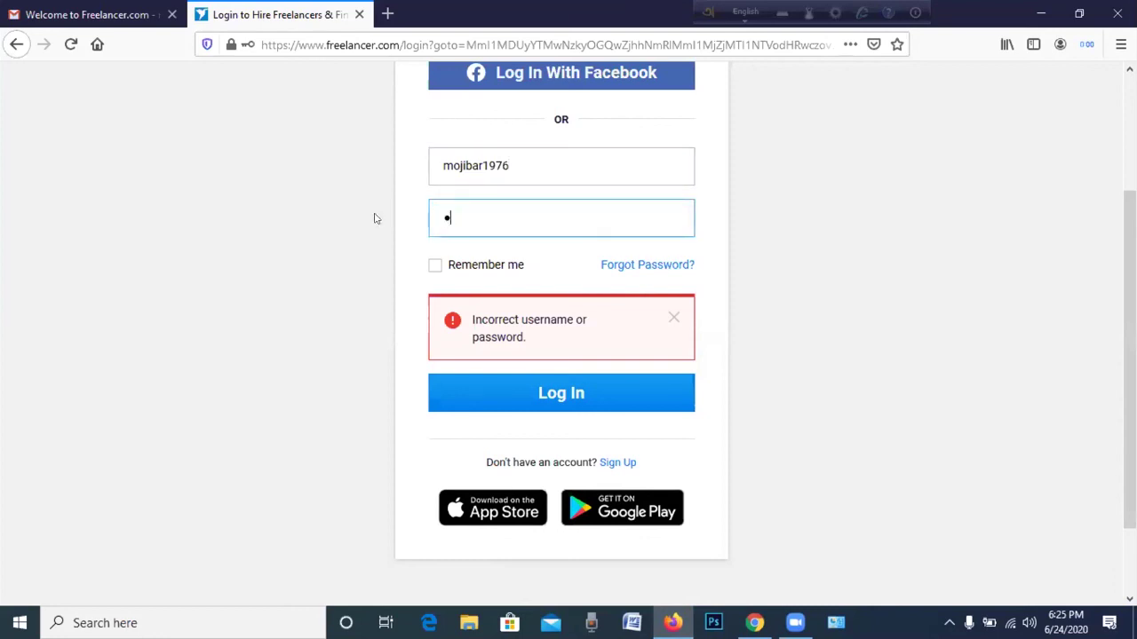
type("••••••")
left_click(590, 396)
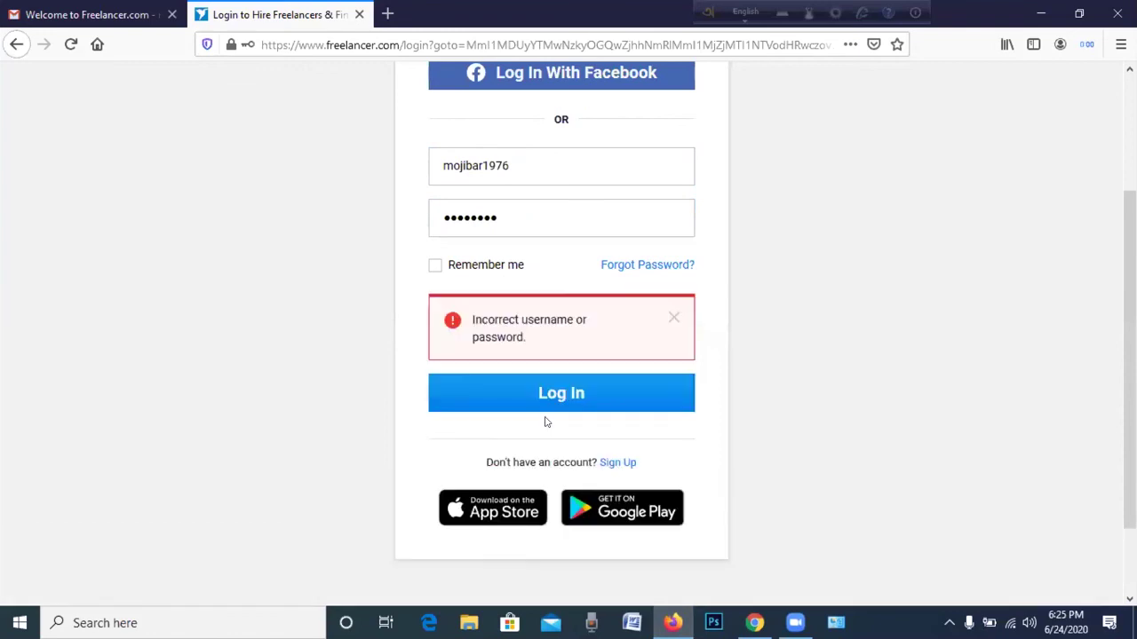
- After the incorrect-login error, clear the password and retry with another one
left_click(515, 219)
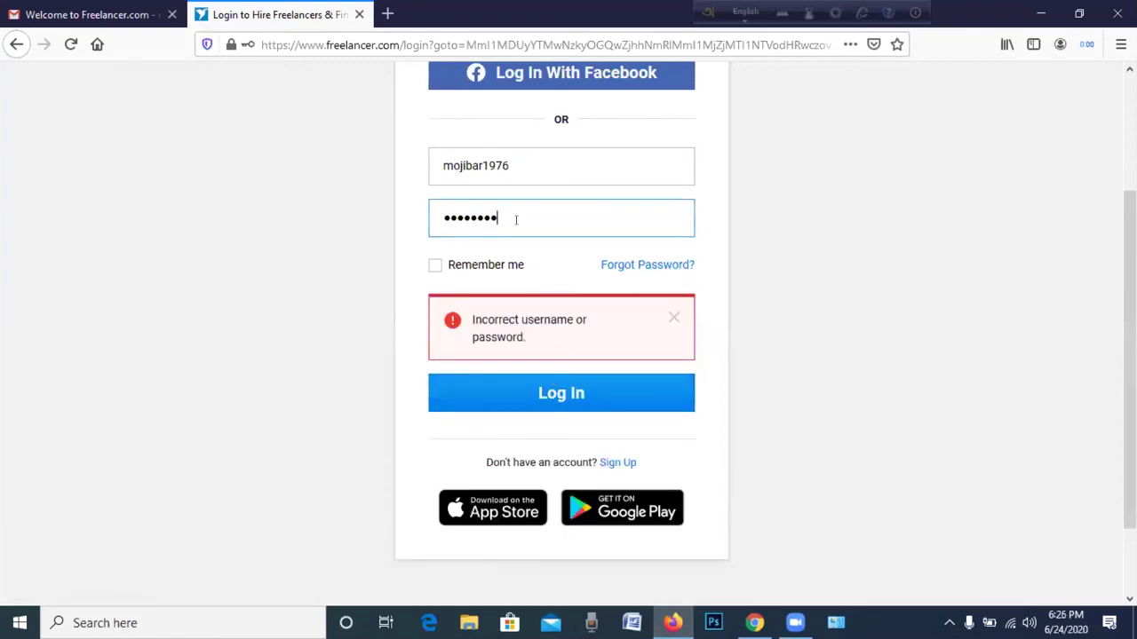
left_click_drag(515, 219, 357, 213)
key("BackSpace")
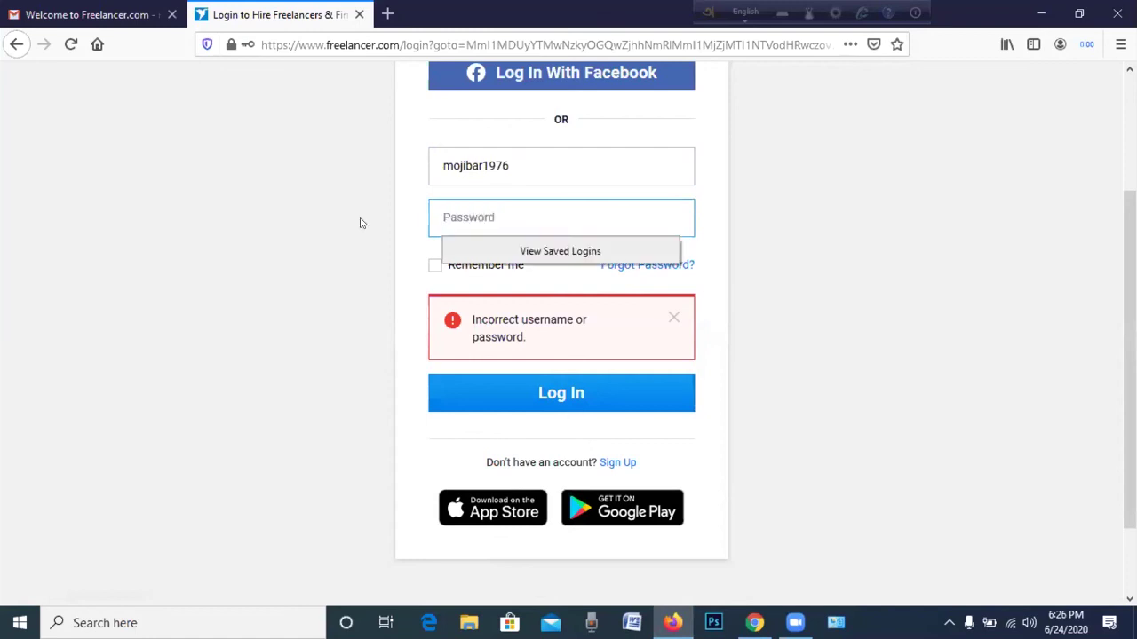
type("••••••")
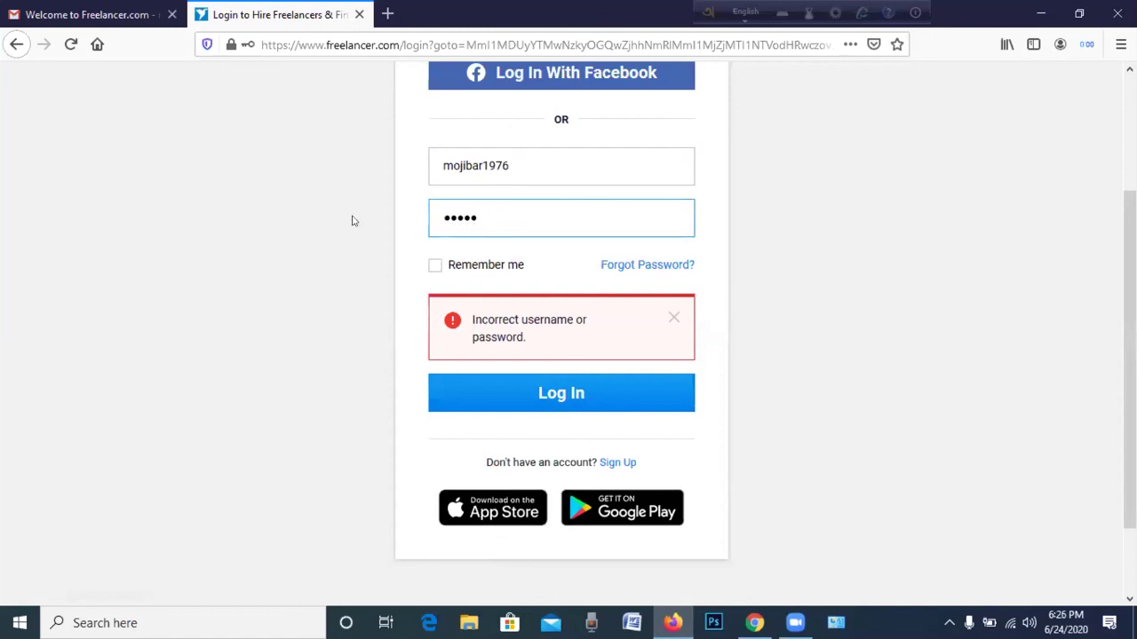
type("•••••")
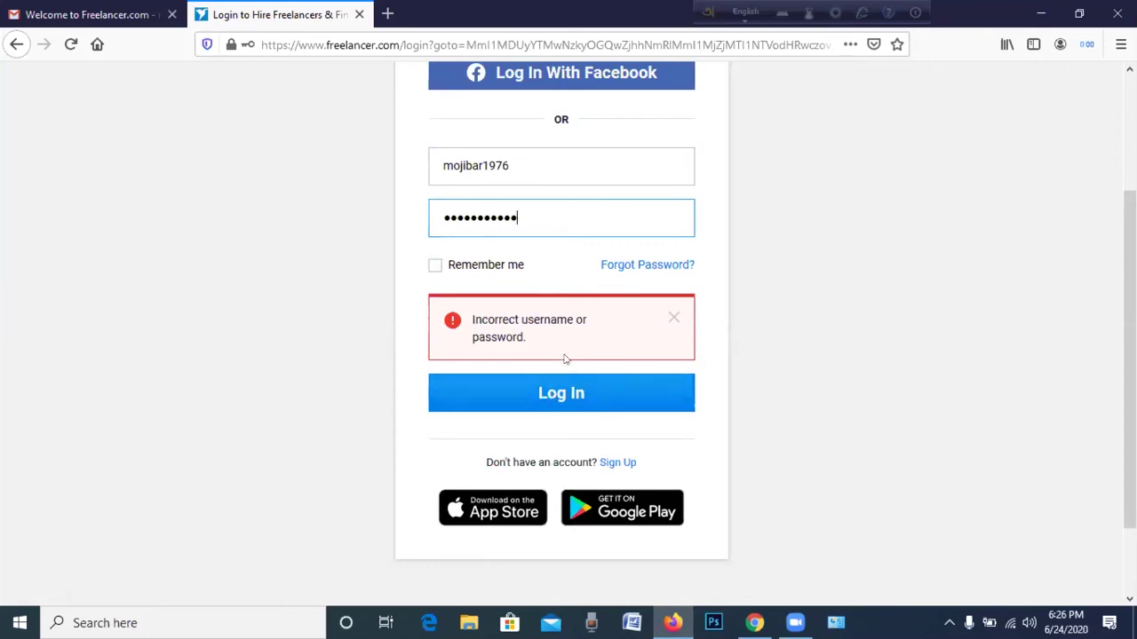
left_click(549, 404)
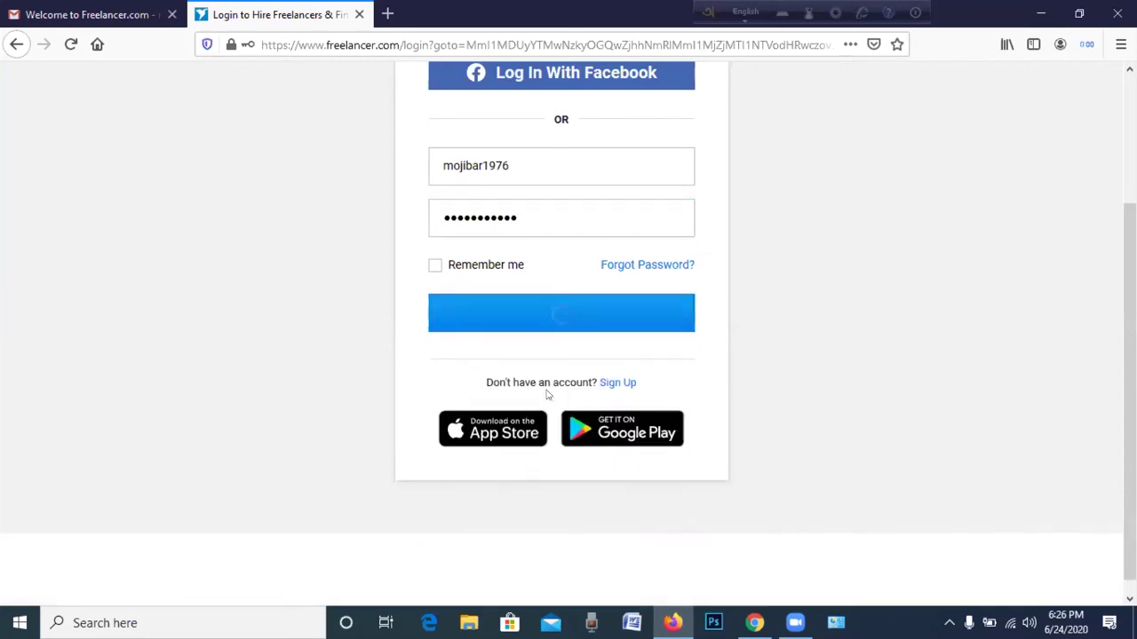
- Retype the password a third time, then switch over to the Chrome profile window
left_click(510, 167)
left_click(520, 217)
left_click_drag(520, 217, 426, 213)
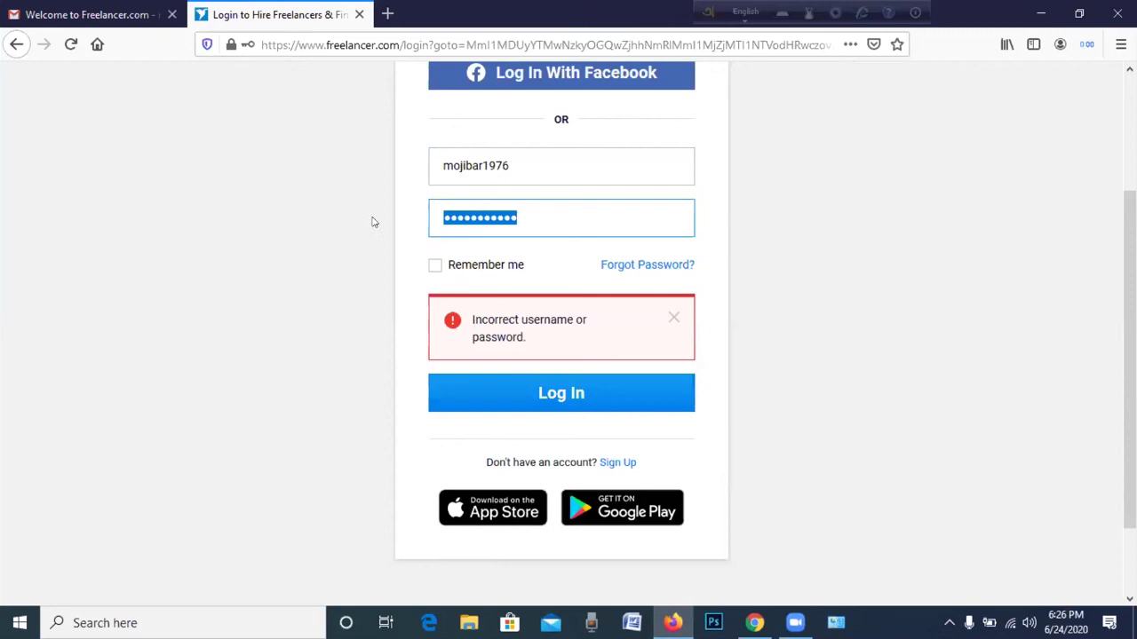
key("BackSpace")
type("•••")
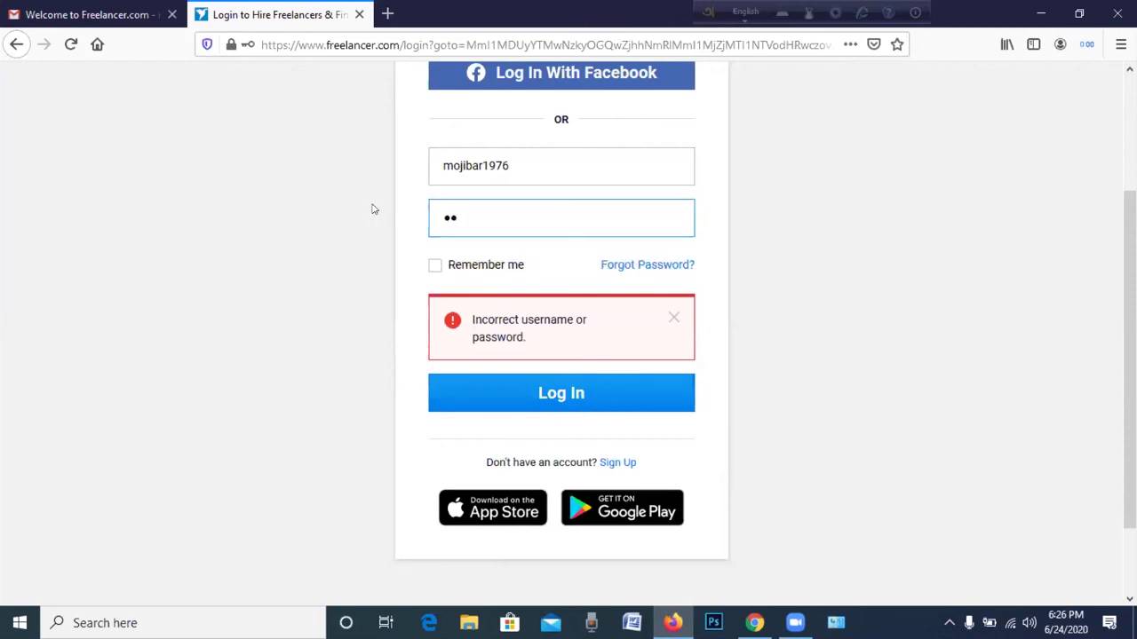
type("•••••••")
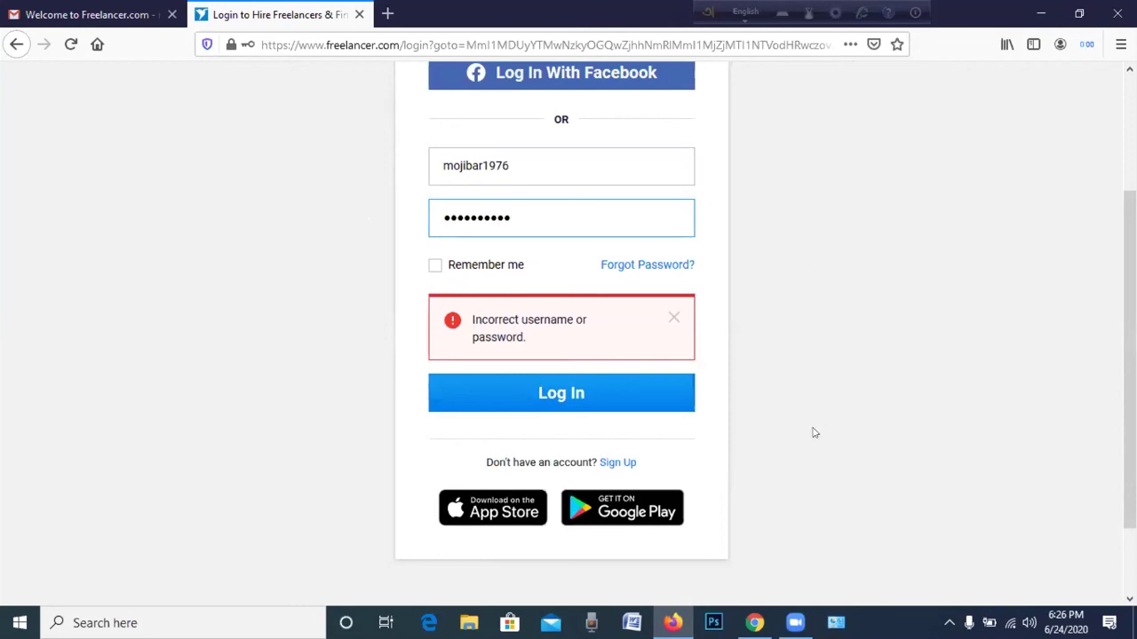
mouse_move(754, 623)
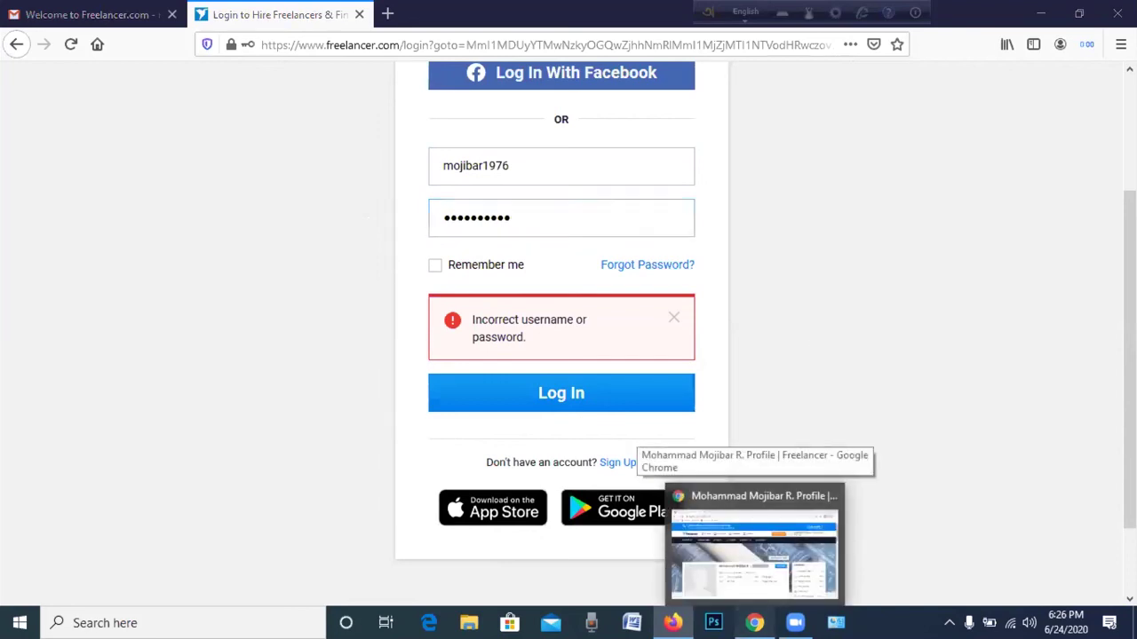
left_click(754, 544)
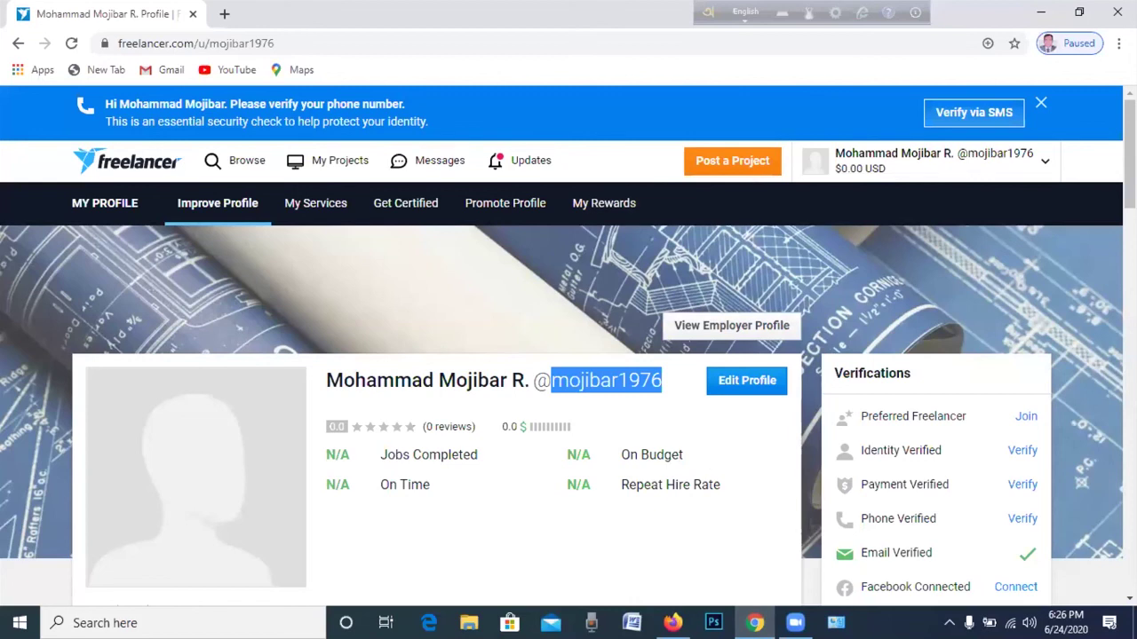
- Back in Firefox, retype the password, submit the login again, then open Firefox's main menu
key("alt+Tab")
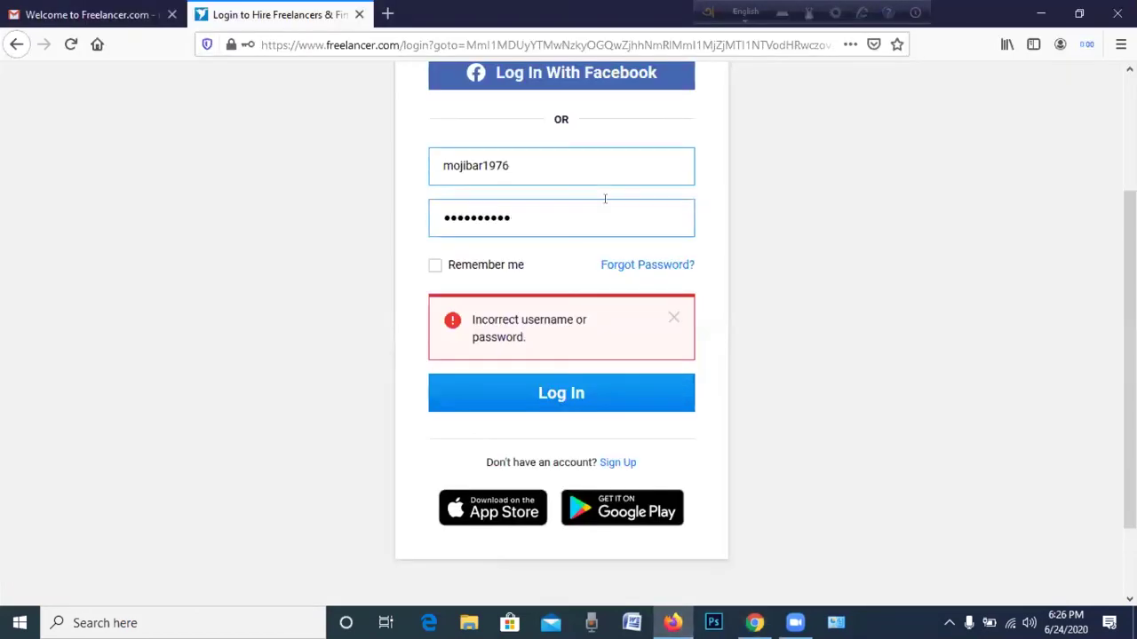
scroll(596, 223, "up", 3)
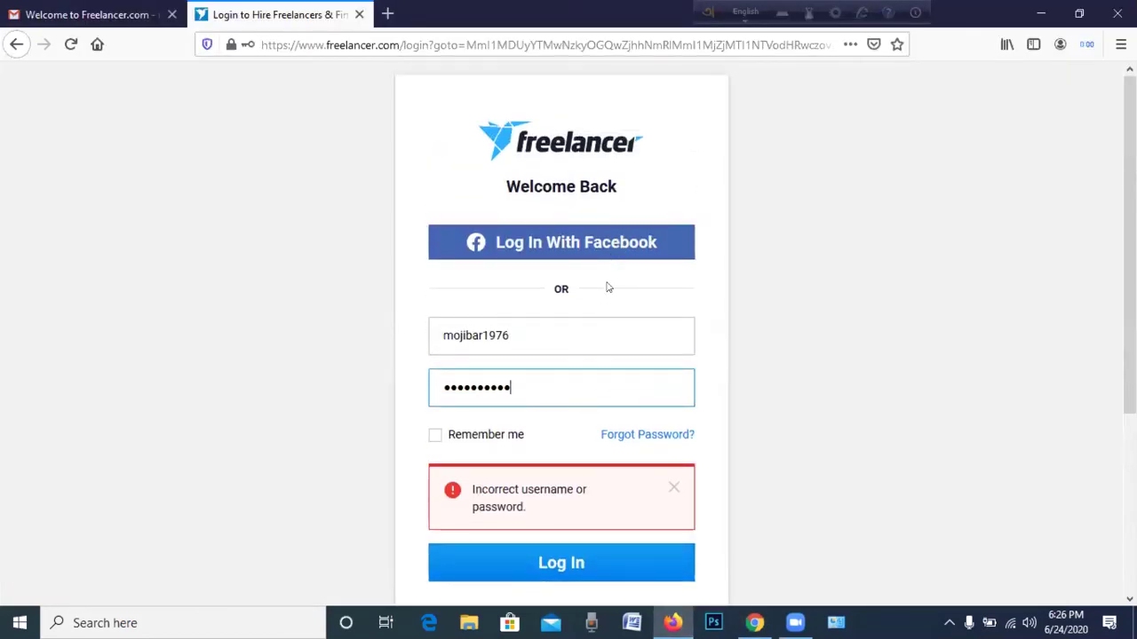
scroll(619, 267, "down", 2)
scroll(913, 208, "down", 2)
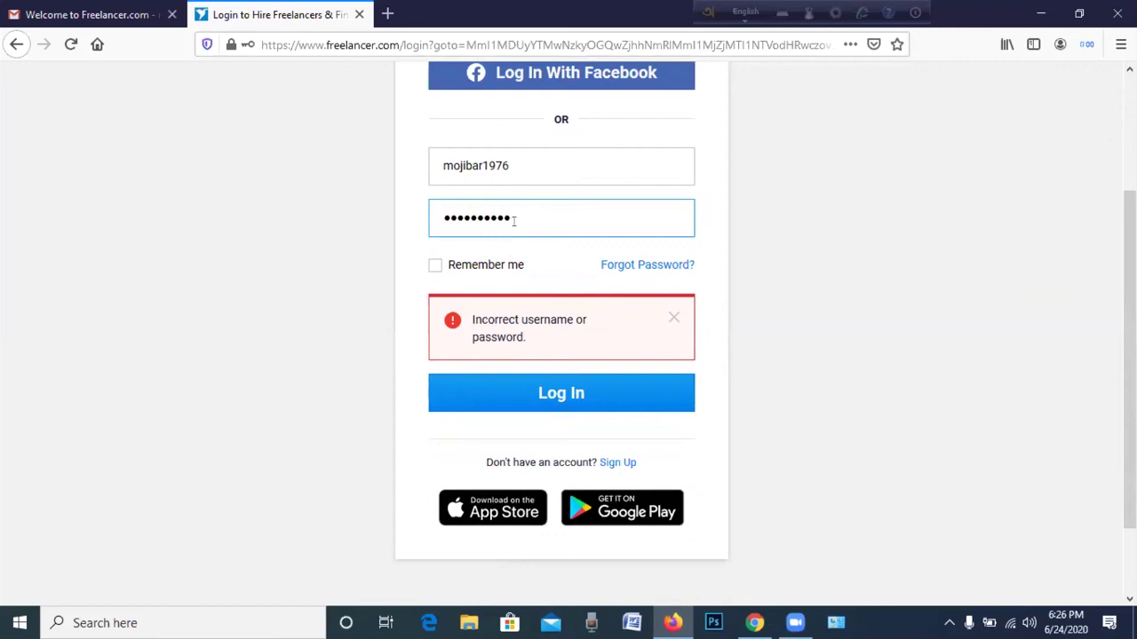
key("ctrl+a")
key("BackSpace")
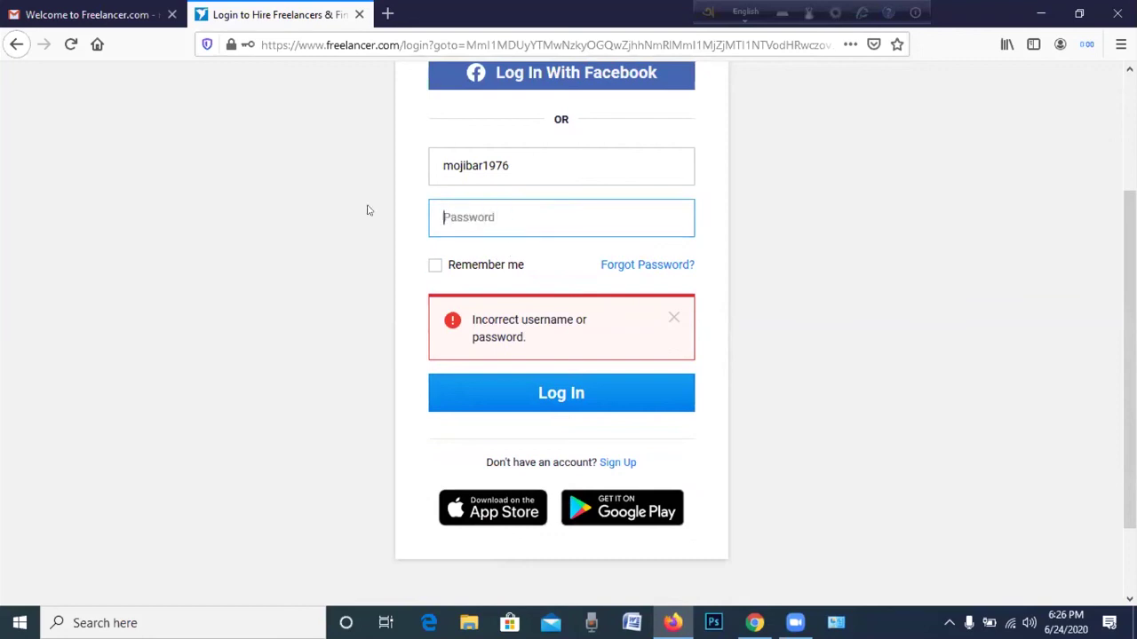
type("••")
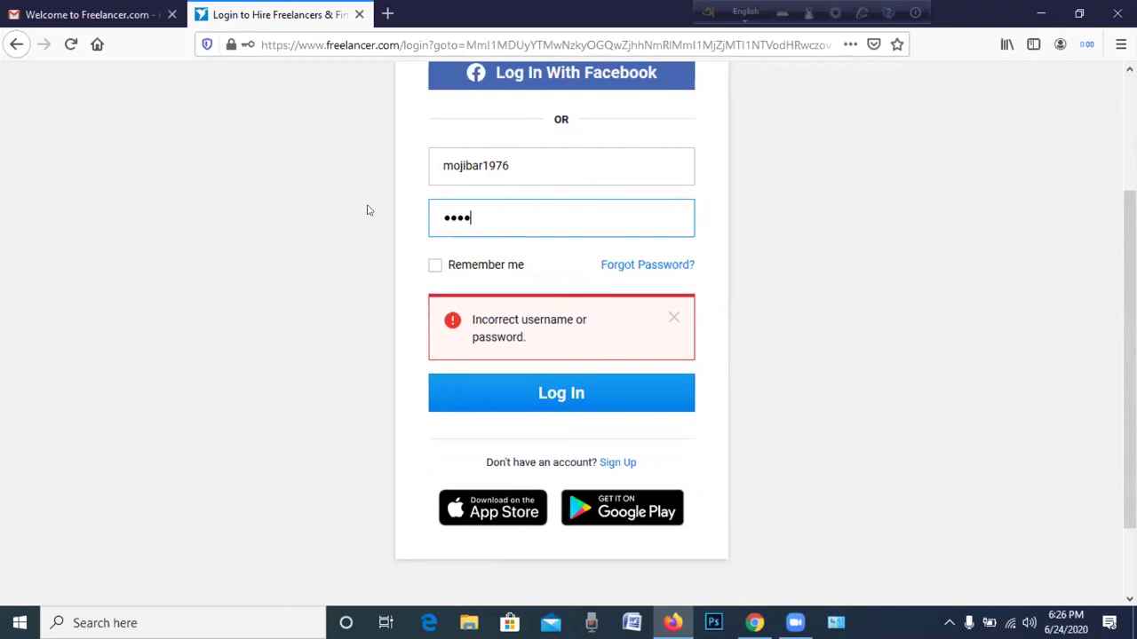
type("••••••")
left_click(476, 398)
left_click(1121, 44)
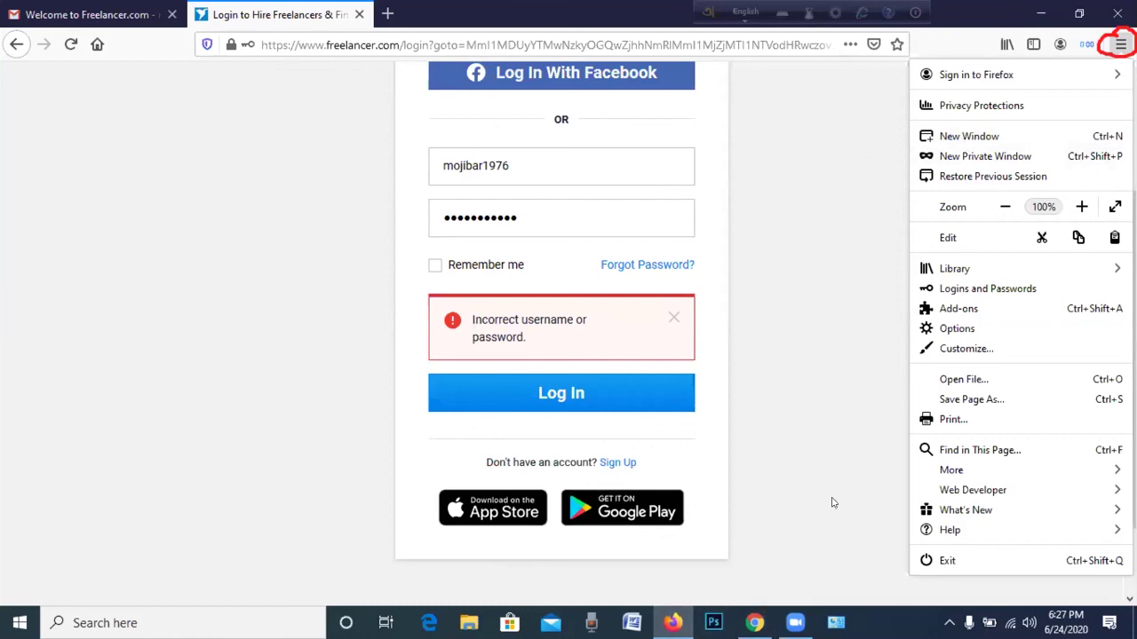
- Open a new blank tab in the Chrome window
left_click(754, 623)
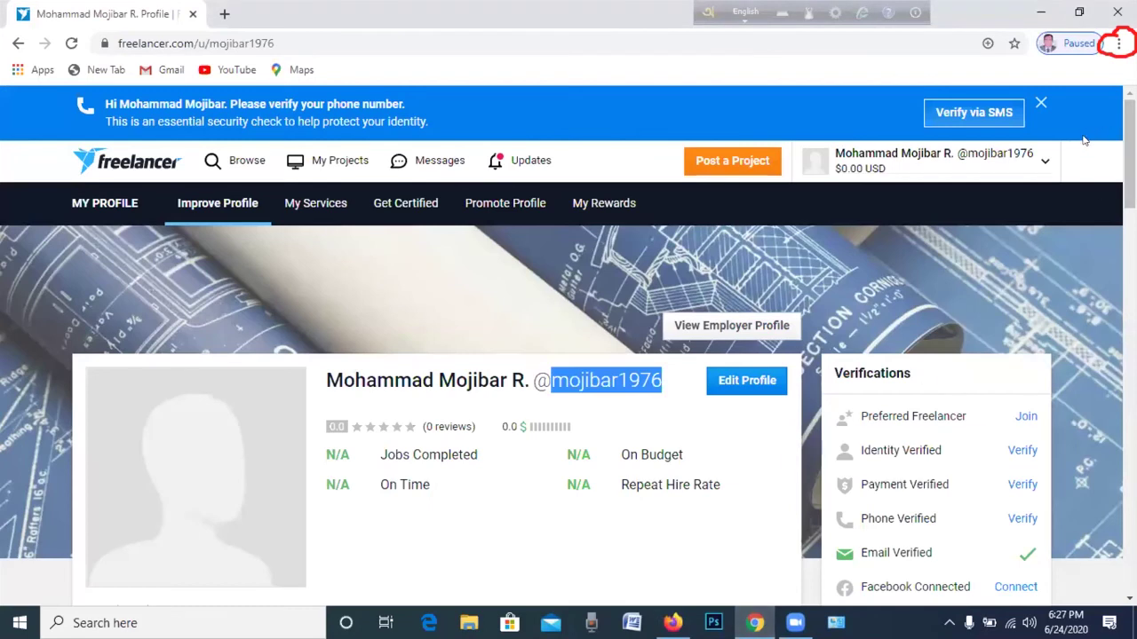
left_click(1115, 43)
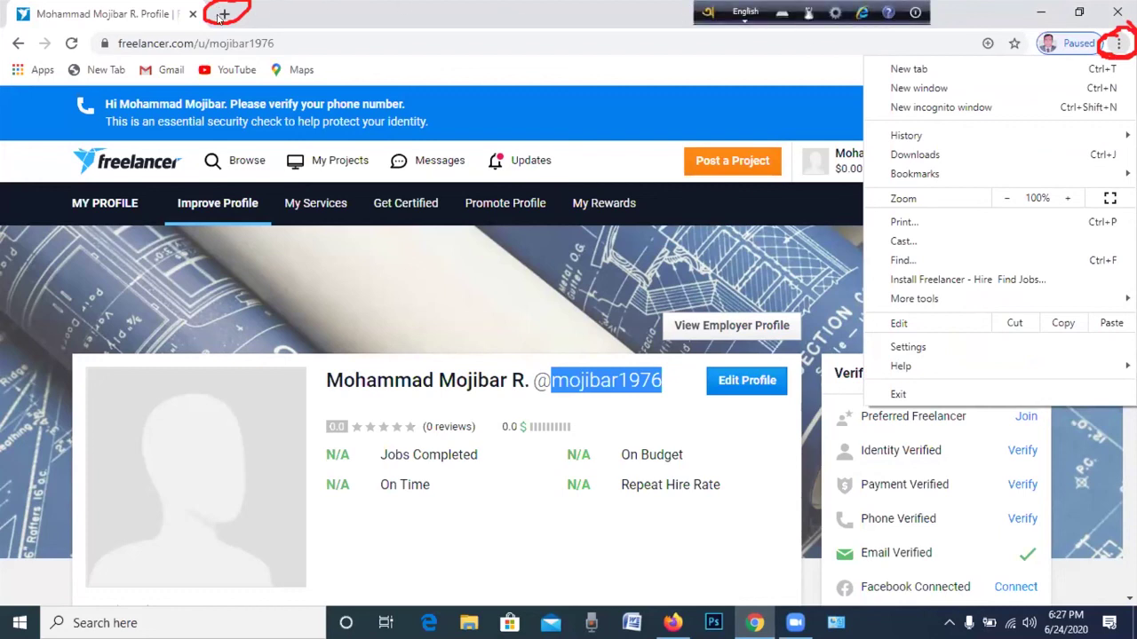
left_click(223, 15)
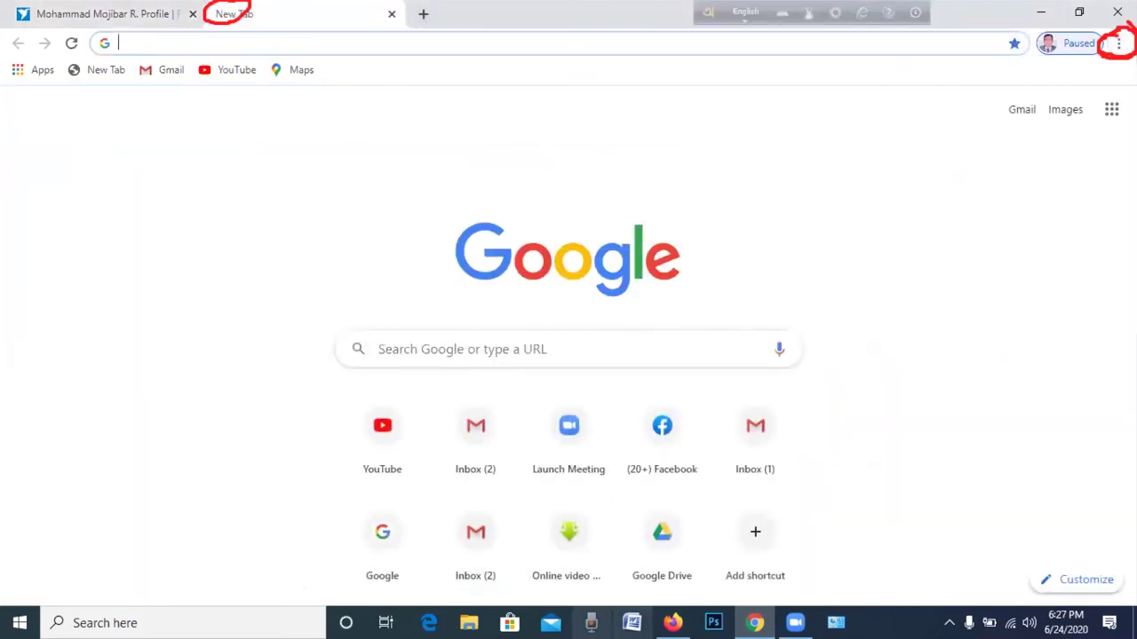
- Close the Firefox window, confirming that both its tabs close
left_click(673, 622)
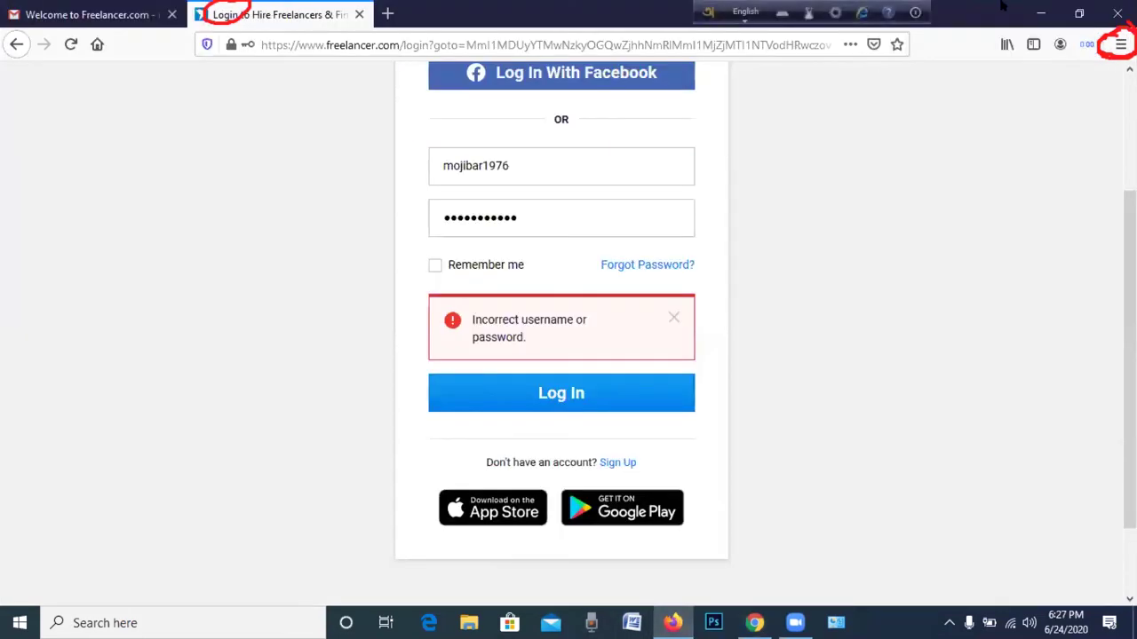
left_click(1118, 13)
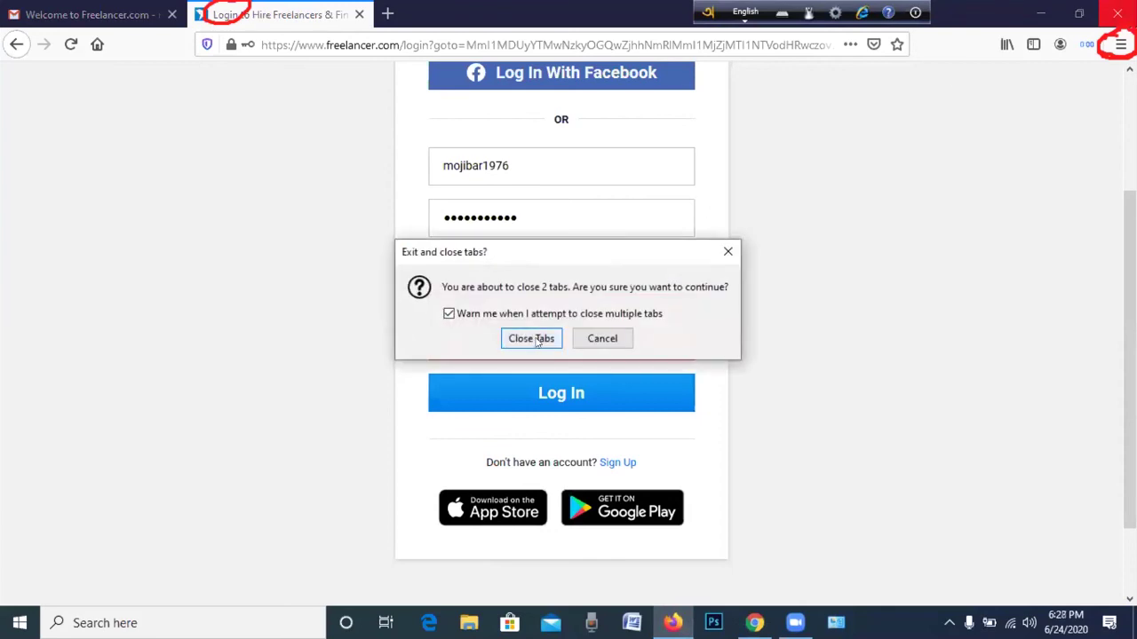
left_click(533, 339)
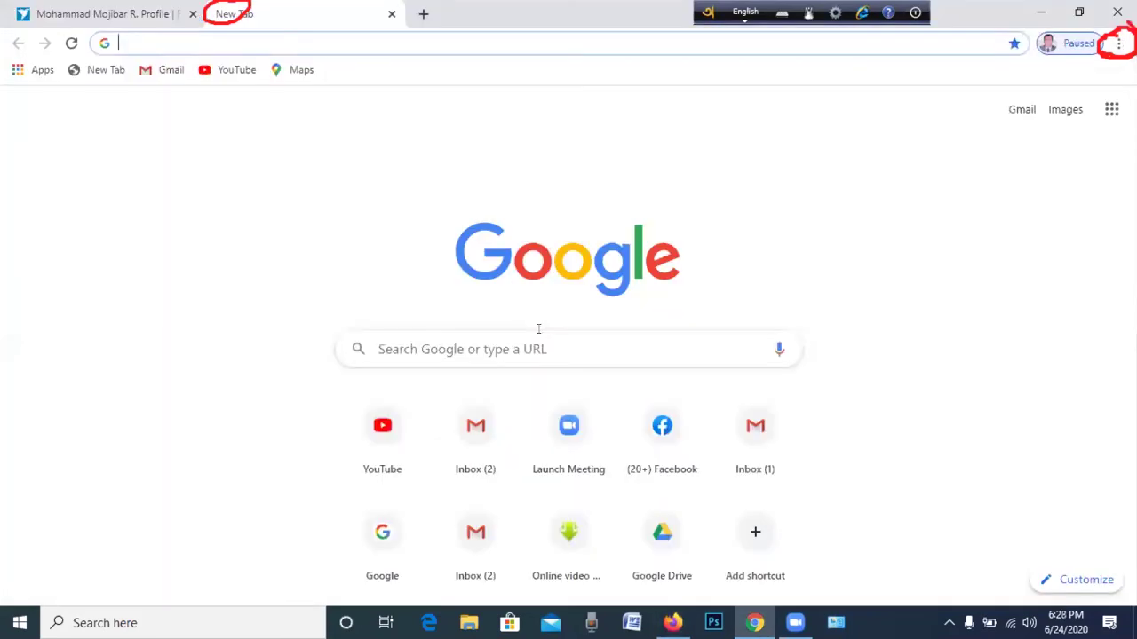
- Go to gmail in the new tab, pass 'Verify it's you' and enter the account password
left_click(113, 43)
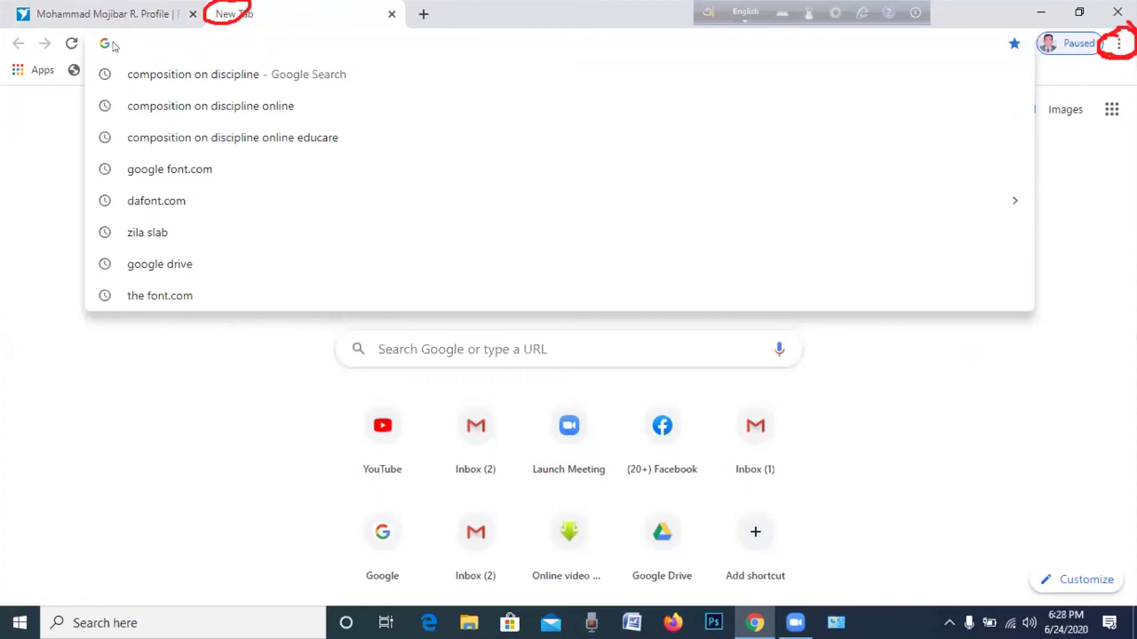
type("gmail.com")
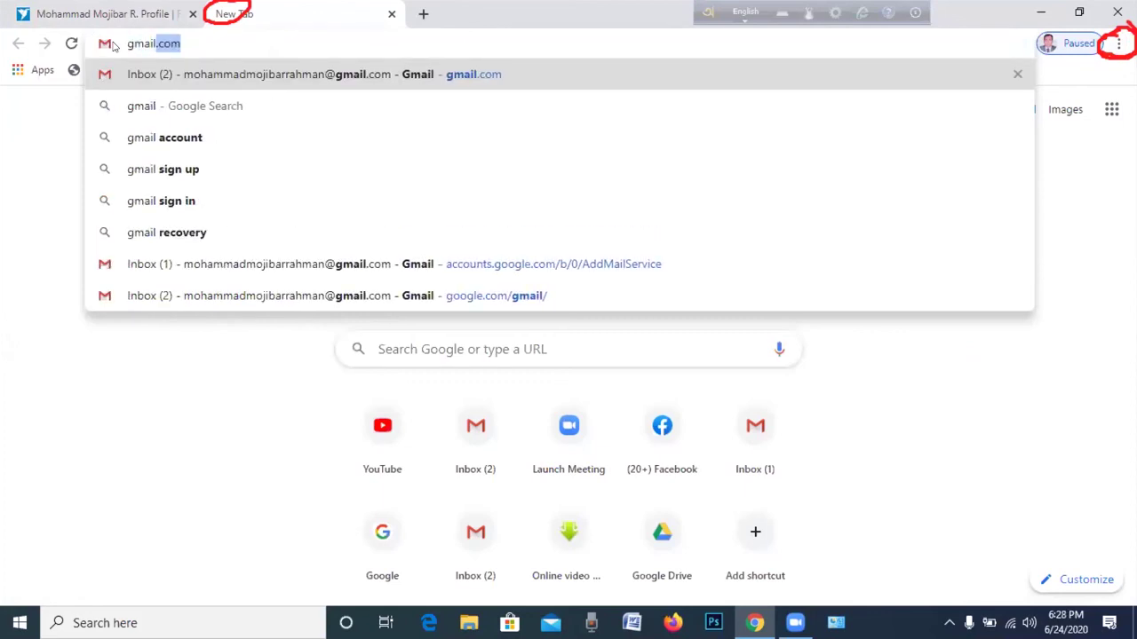
key("Return")
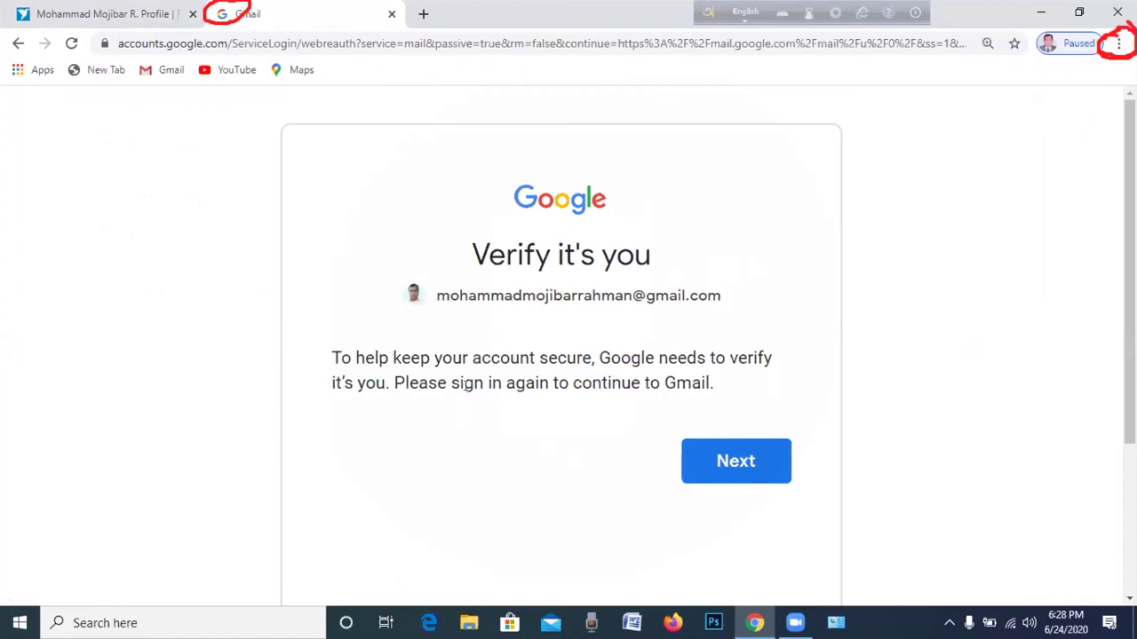
scroll(946, 391, "down", 1)
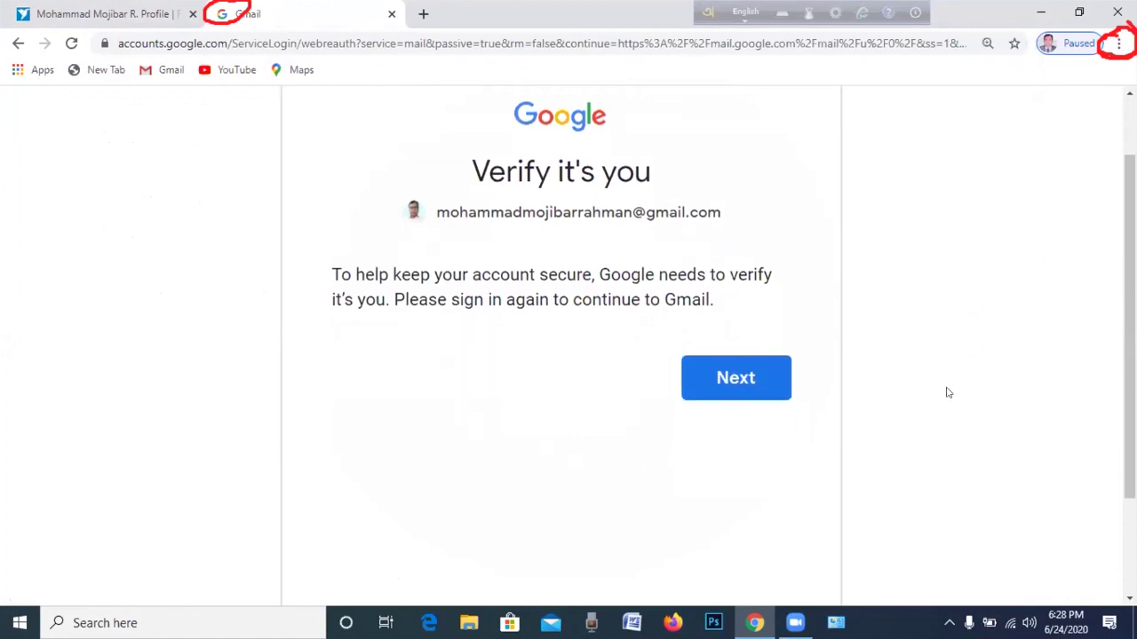
left_click(716, 394)
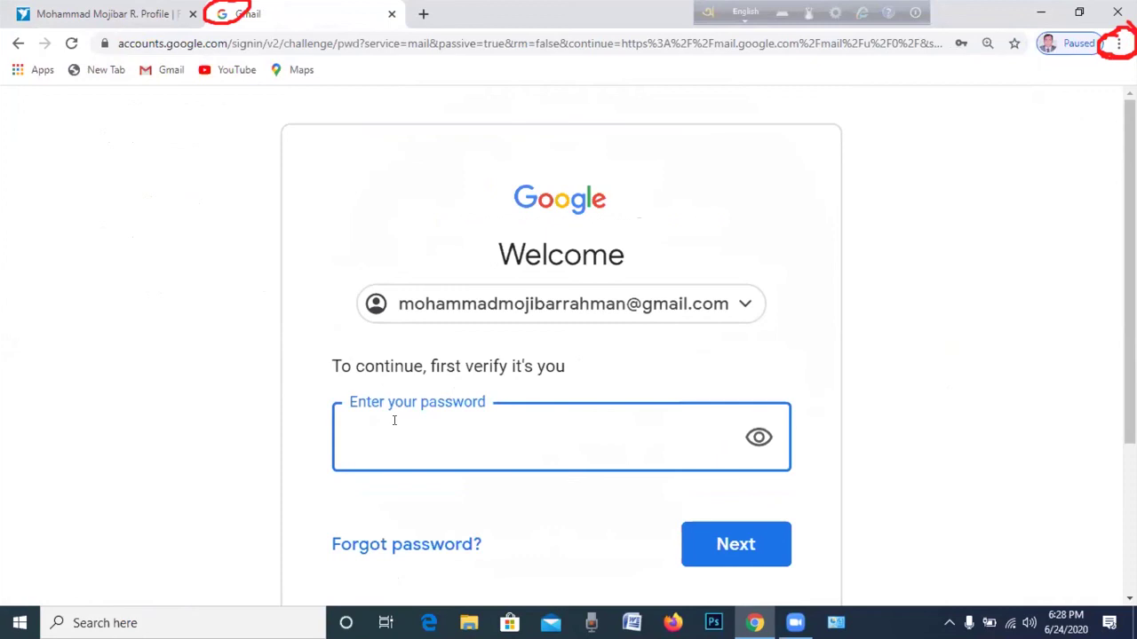
type("••••••••••••••")
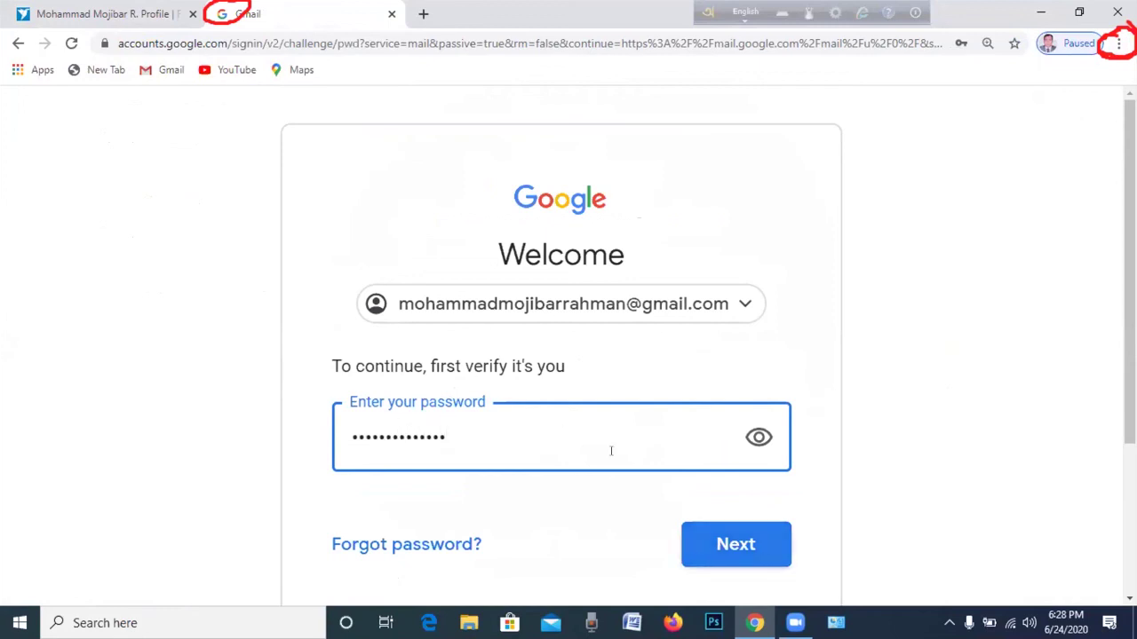
key("Return")
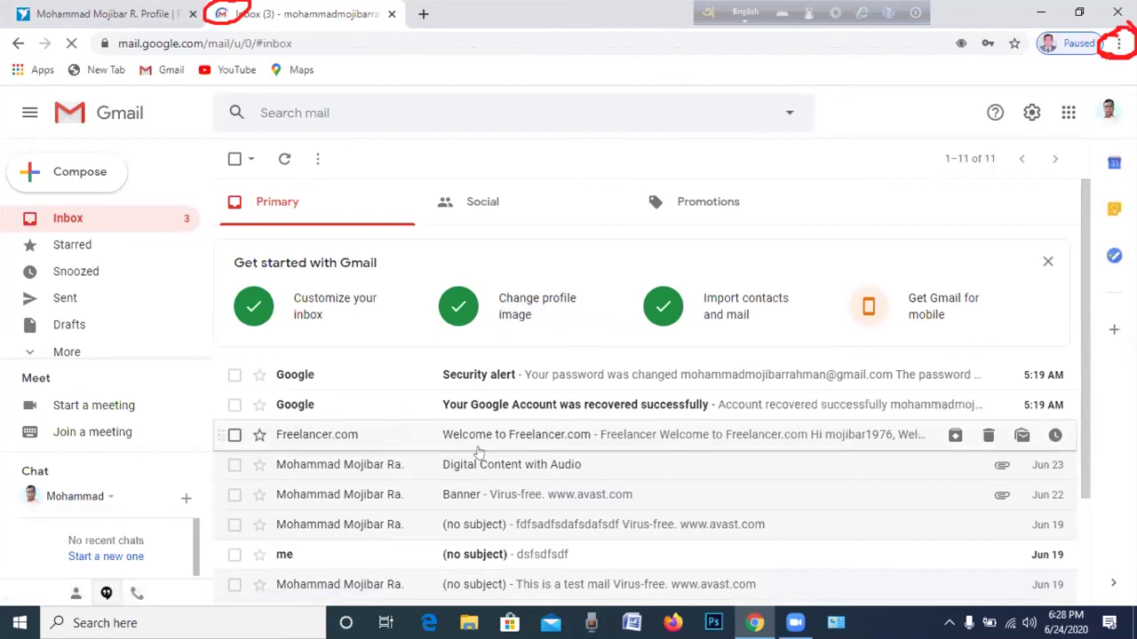
- Open the Welcome to Freelancer.com email and click its Verify Your Email button
left_click(538, 438)
scroll(605, 418, "down", 1)
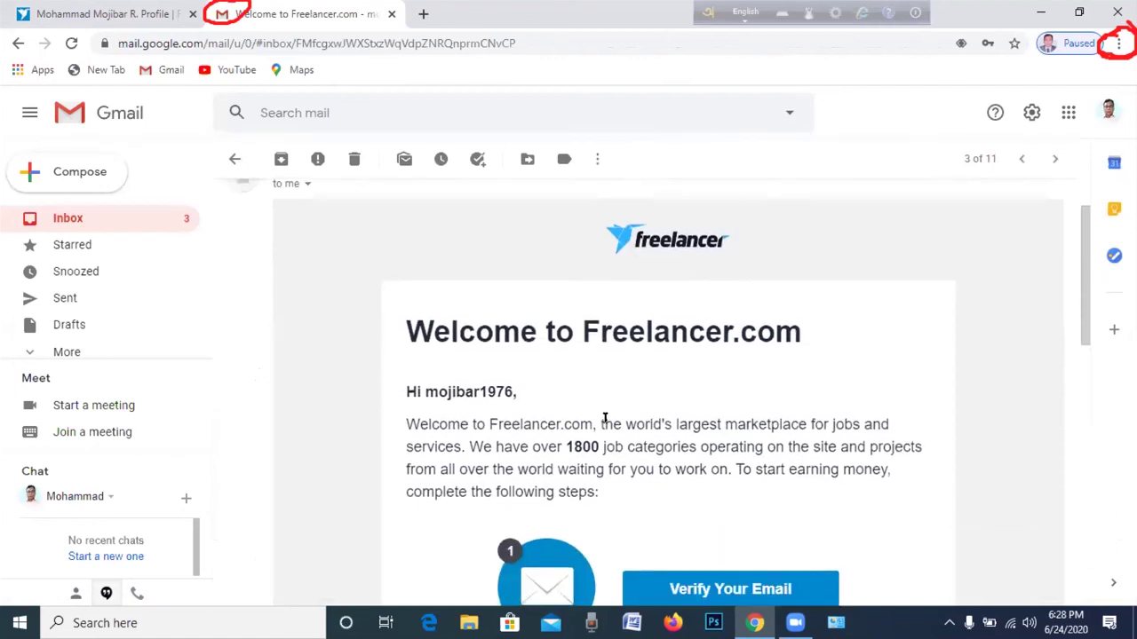
scroll(605, 418, "down", 3)
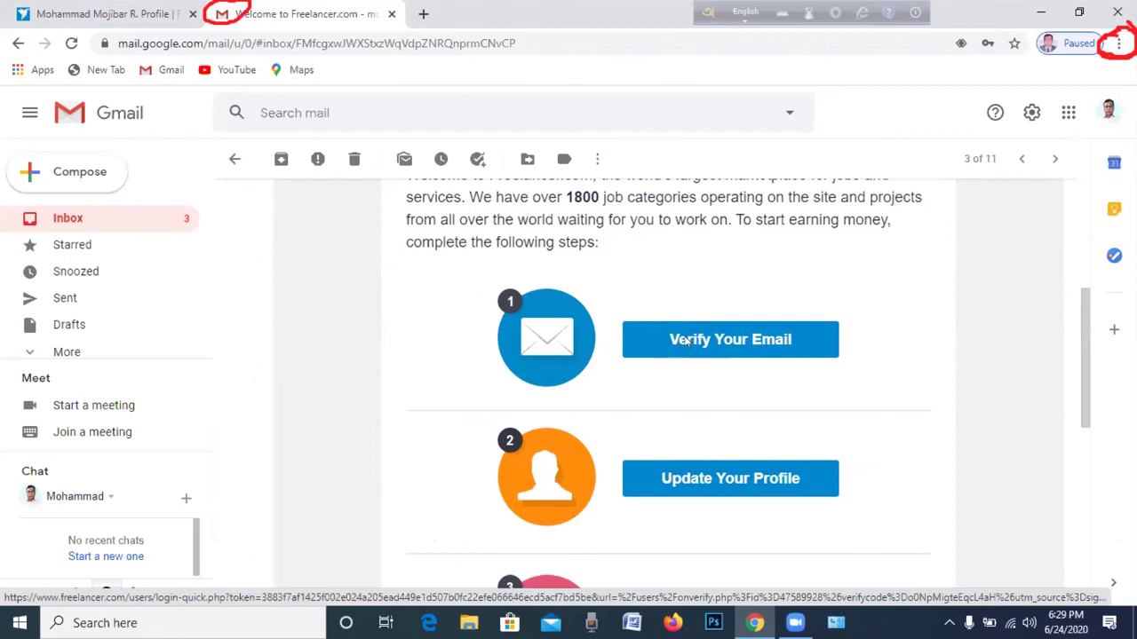
left_click(684, 342)
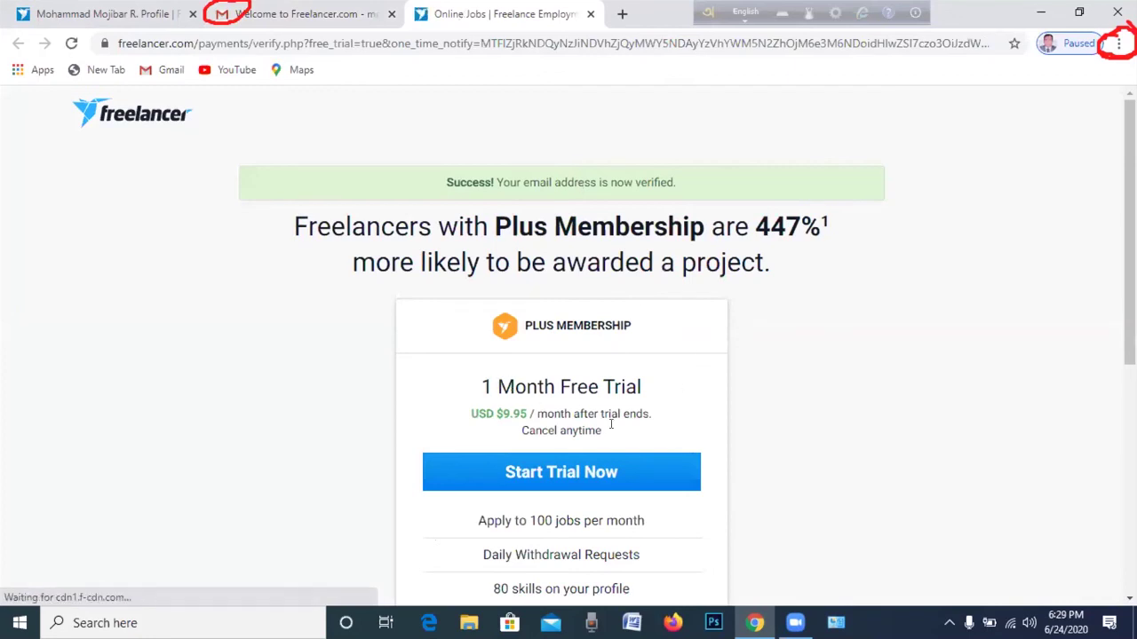
- Decline the 1 Month Free Trial of Plus Membership with 'Skip for now'
scroll(764, 409, "down", 1)
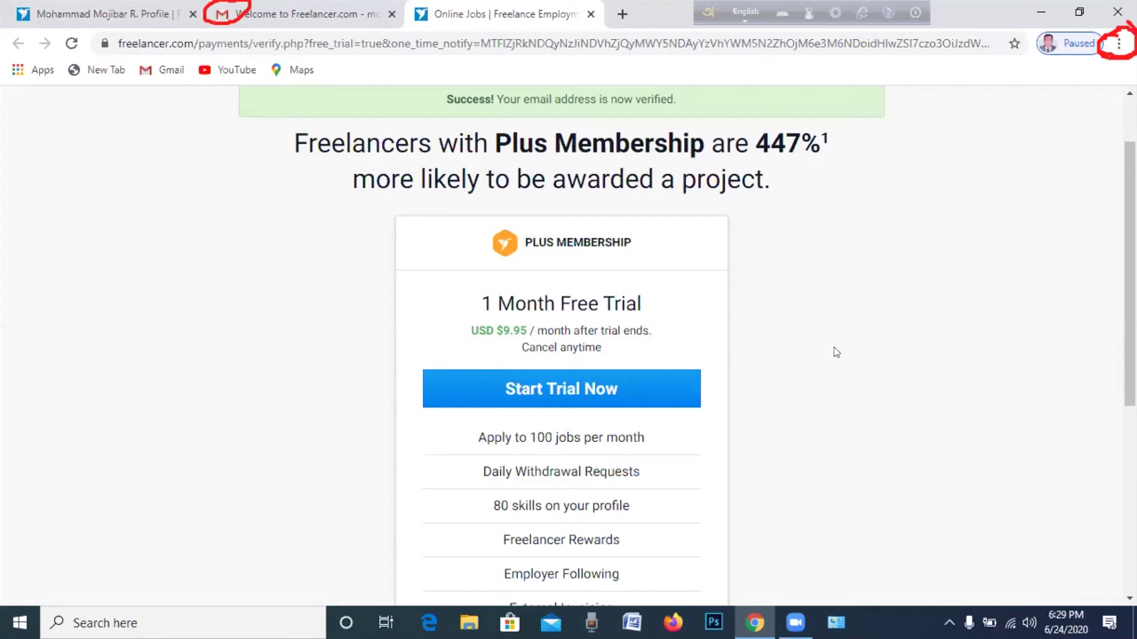
scroll(650, 277, "down", 2)
scroll(661, 293, "down", 1)
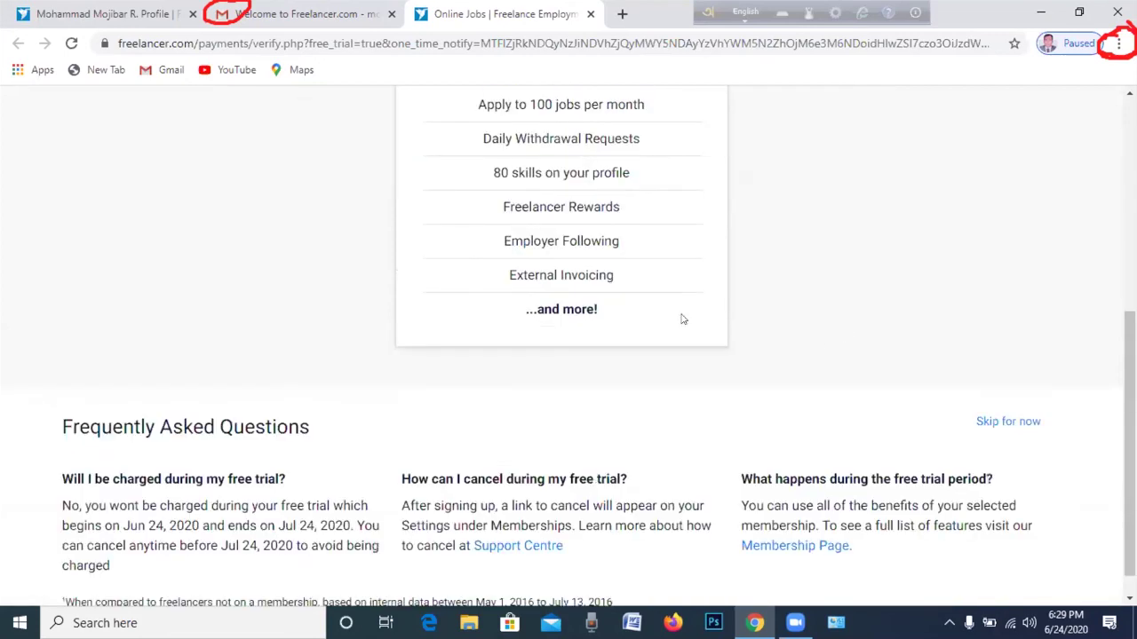
scroll(689, 307, "up", 1)
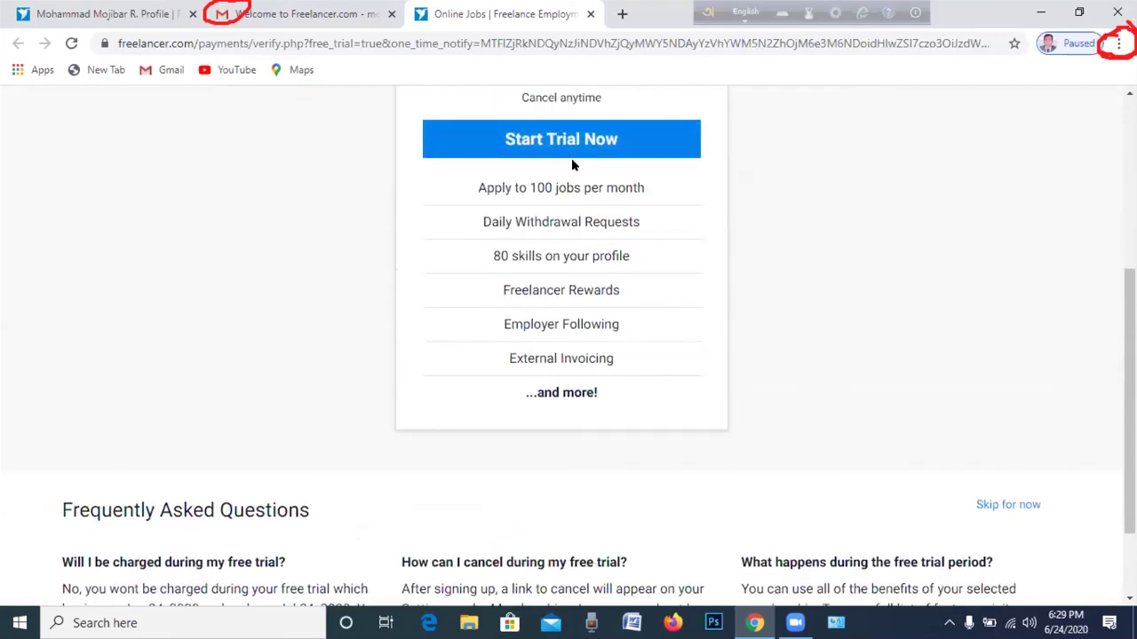
left_click(995, 505)
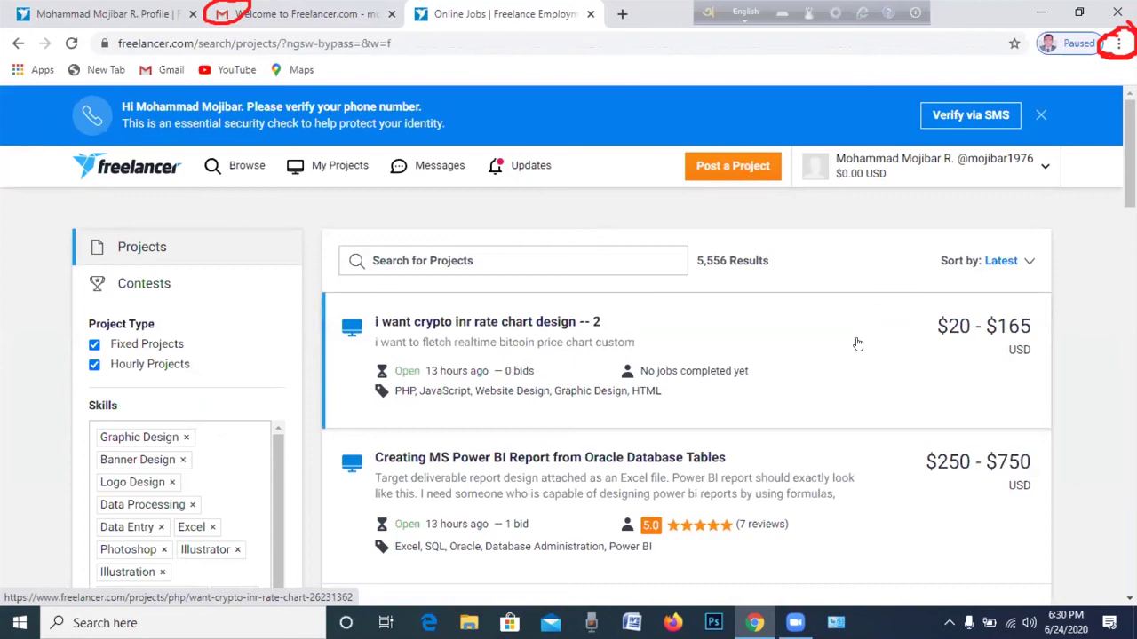
- Choose Verify via SMS, enter the Bangladesh phone number and request a verification code
left_click(963, 120)
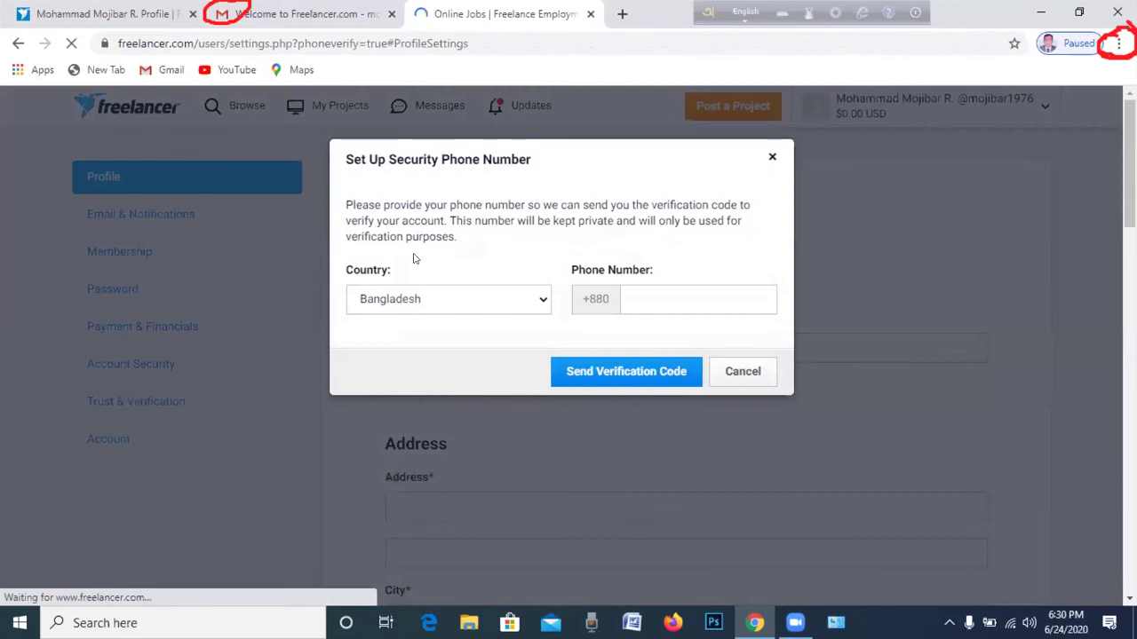
left_click(633, 296)
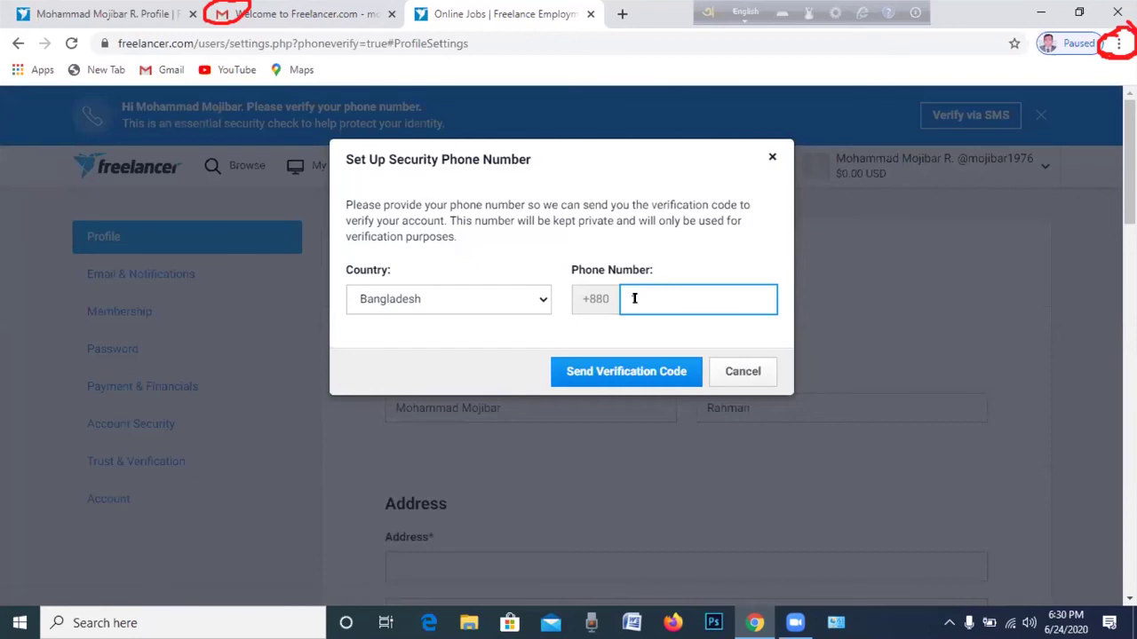
left_click(607, 370)
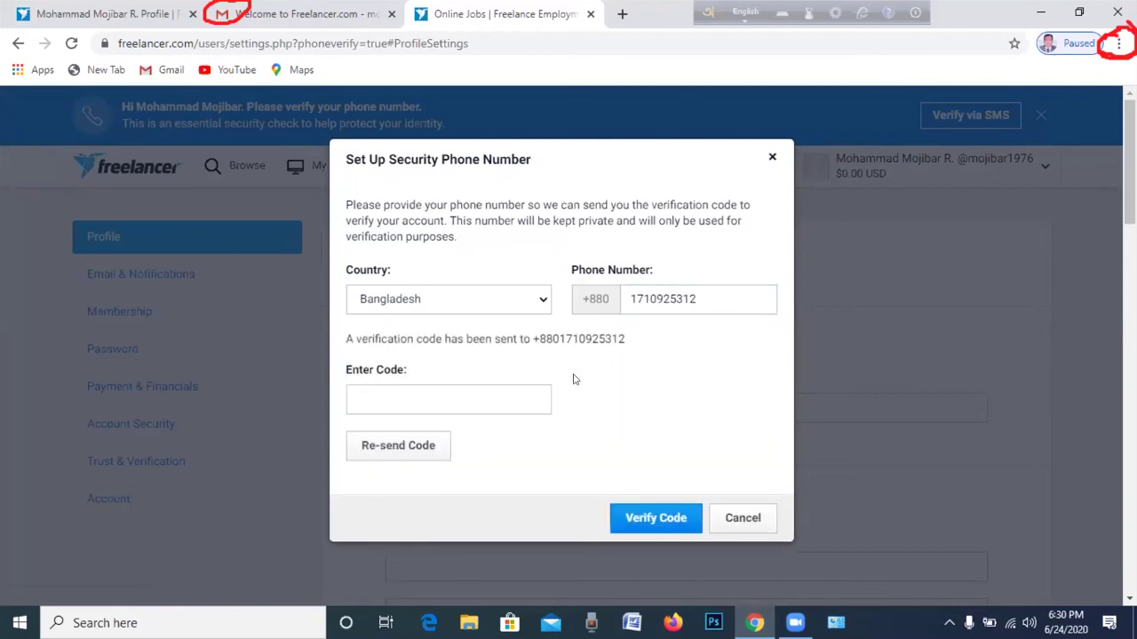
- Enter the received SMS verification code and submit it
left_click(381, 393)
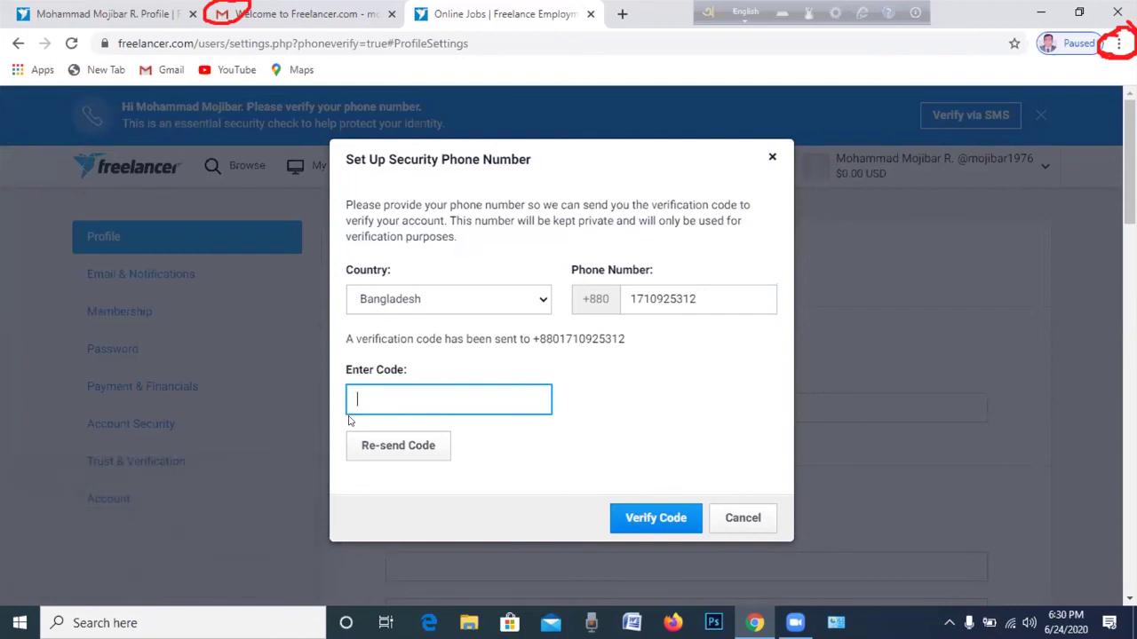
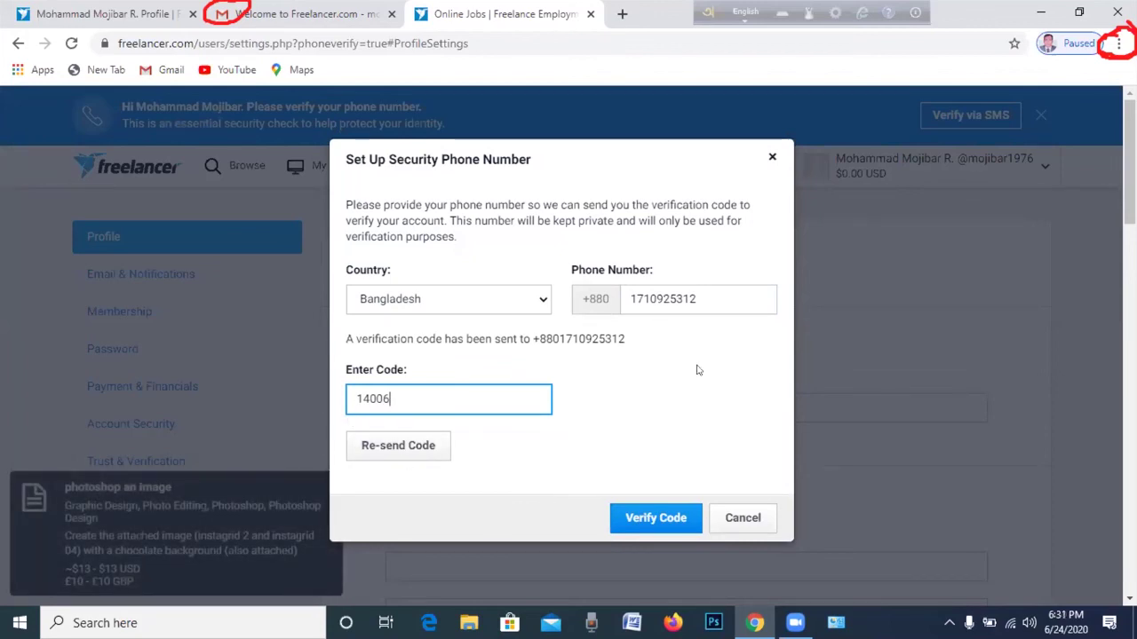
key("Return")
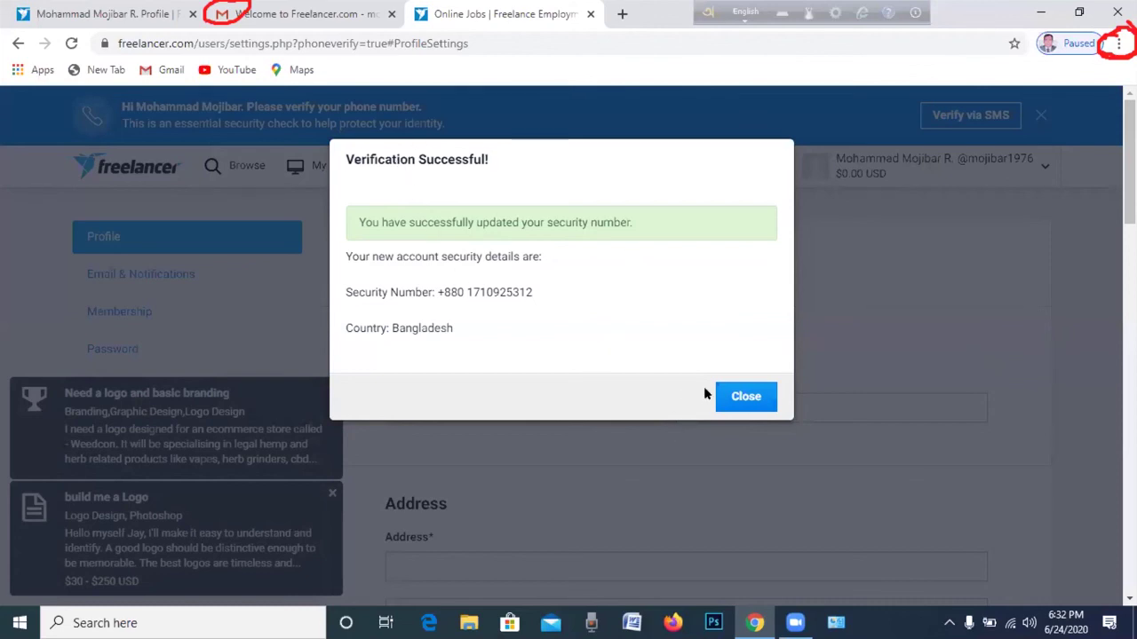
- Close the Verification Successful message and scroll through the Profile Details page
left_click(749, 400)
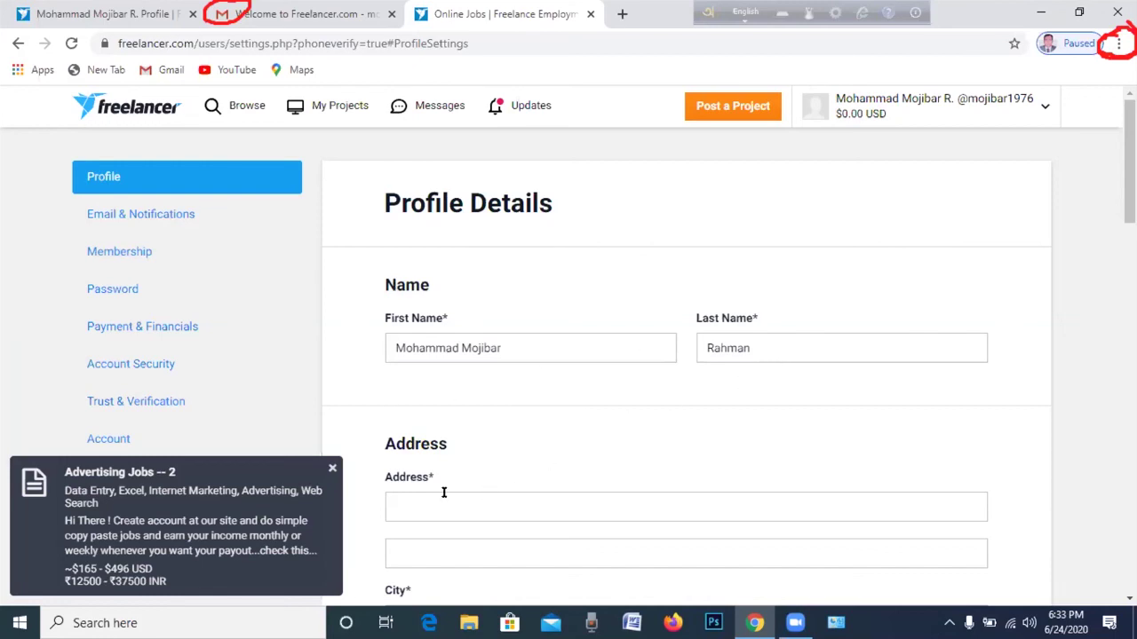
scroll(645, 456, "down", 3)
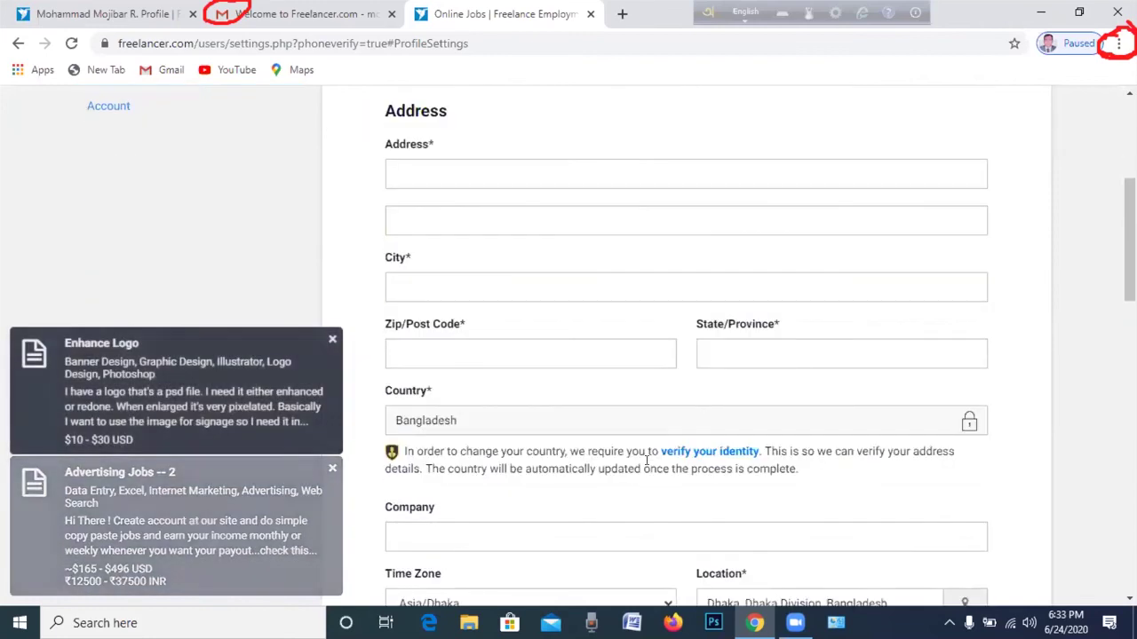
scroll(647, 460, "up", 4)
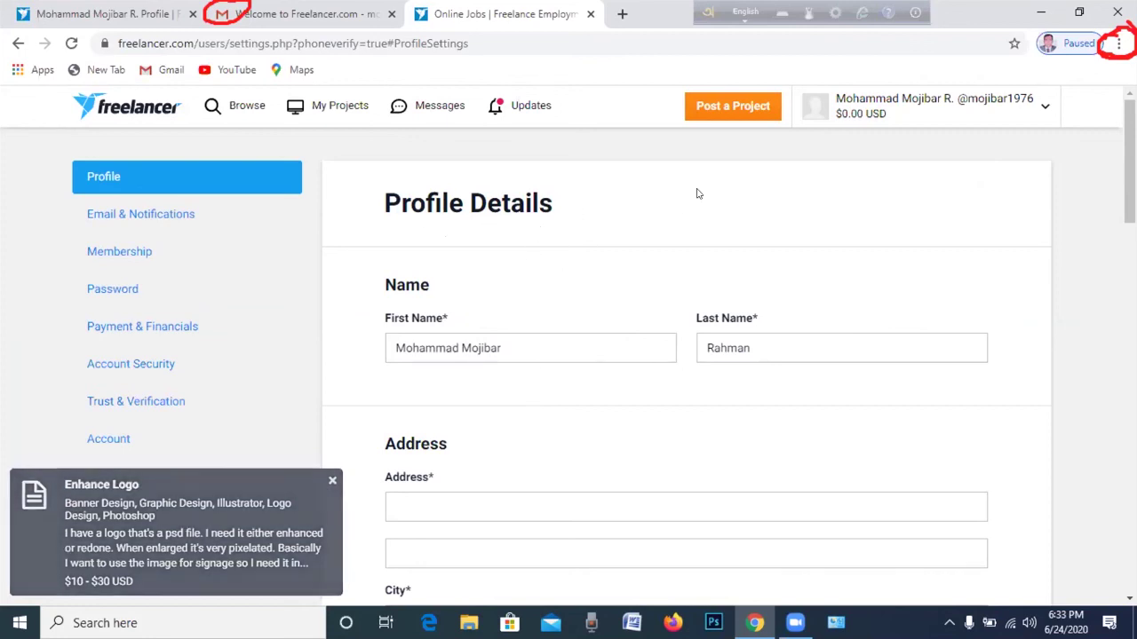
scroll(701, 204, "down", 3)
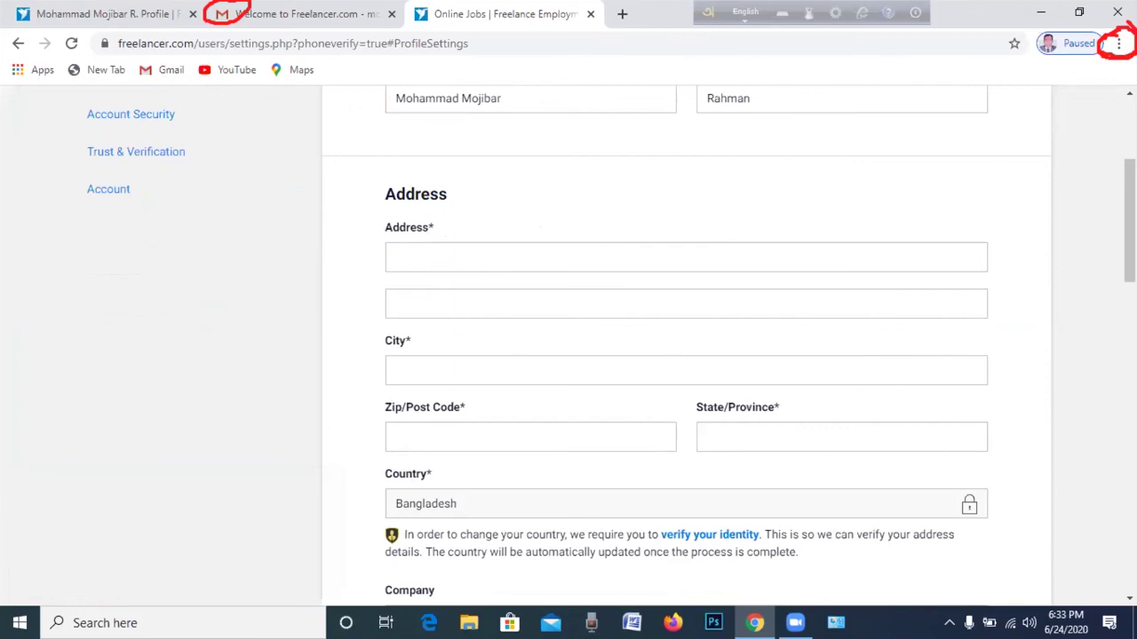
- Close the Chrome window and refresh the Windows desktop
left_click(1116, 9)
right_click(439, 134)
left_click(488, 186)
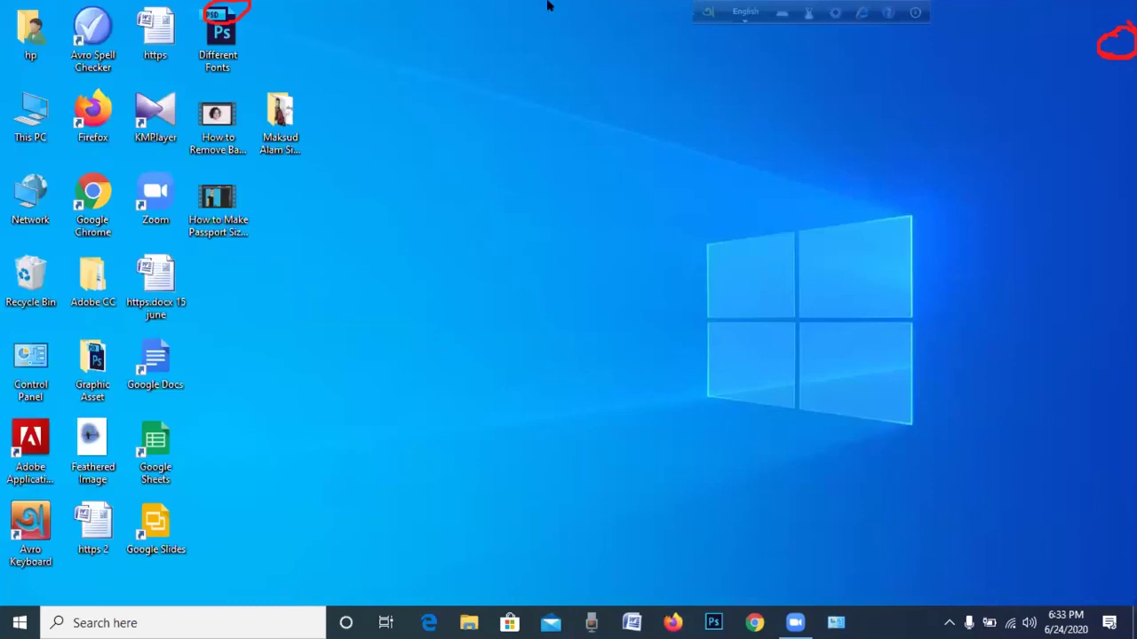